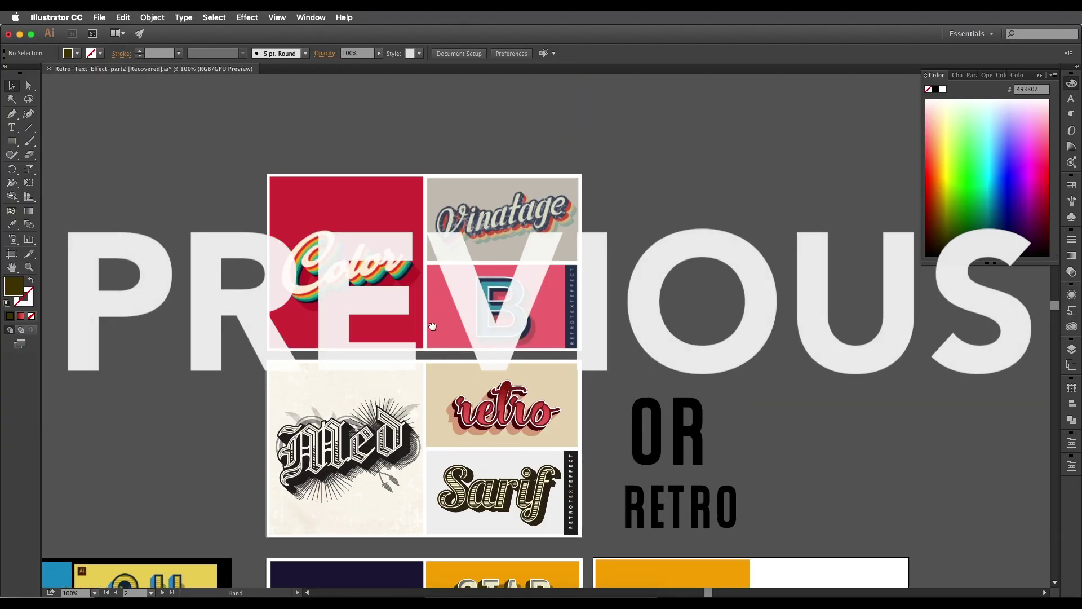
Examine the finished Color, Vinatage, B, Med, retro and Sarif text-effect samples.
{"action": "mouse_move", "coordinate": [432, 326]}
{"action": "left_mouse_down"}
{"action": "mouse_move", "coordinate": [452, 330]}
{"action": "mouse_move", "coordinate": [449, 359]}
{"action": "mouse_move", "coordinate": [448, 333]}
{"action": "left_mouse_up"}
{"action": "scroll", "coordinate": [452, 329], "scroll_direction": "up", "scroll_amount": 1}
{"action": "key", "text": "super+equal"}
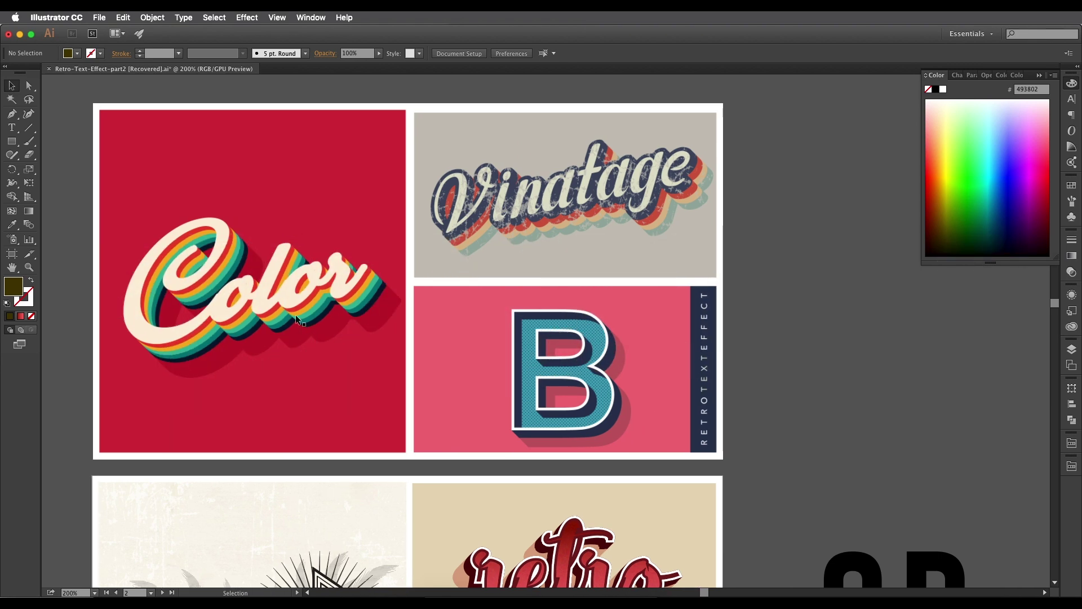
{"action": "left_click_drag", "start_coordinate": [309, 318], "coordinate": [284, 292]}
{"action": "left_click_drag", "start_coordinate": [430, 581], "coordinate": [529, 296]}
{"action": "scroll", "coordinate": [529, 296], "scroll_direction": "right", "scroll_amount": 2}
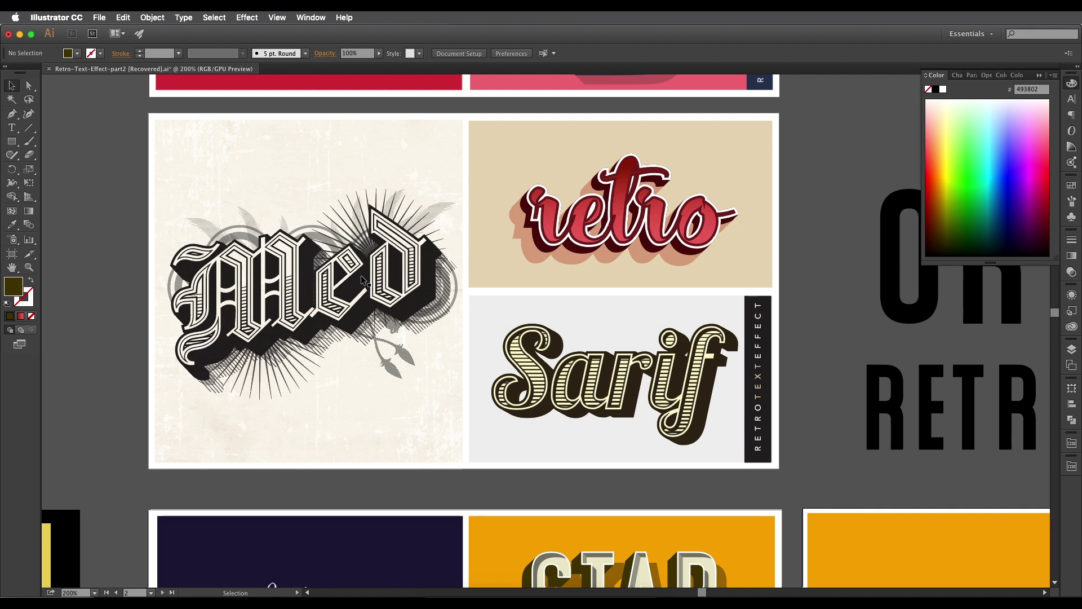
{"action": "mouse_move", "coordinate": [363, 309]}
{"action": "left_mouse_down"}
{"action": "mouse_move", "coordinate": [331, 302]}
{"action": "mouse_move", "coordinate": [338, 289]}
{"action": "mouse_move", "coordinate": [377, 295]}
{"action": "mouse_move", "coordinate": [374, 316]}
{"action": "left_mouse_up"}
{"action": "scroll", "coordinate": [383, 323], "scroll_direction": "up", "scroll_amount": 1}
{"action": "scroll", "coordinate": [383, 323], "scroll_direction": "down", "scroll_amount": 2}
{"action": "left_click_drag", "start_coordinate": [615, 476], "coordinate": [566, 244]}
Examine the navy RETRO text-effect sample up close and compare it with the neighbouring STAR and O samples.
{"action": "scroll", "coordinate": [567, 244], "scroll_direction": "down", "scroll_amount": 3}
{"action": "scroll", "coordinate": [528, 334], "scroll_direction": "up", "scroll_amount": 1}
{"action": "scroll", "coordinate": [456, 358], "scroll_direction": "right", "scroll_amount": 3}
{"action": "scroll", "coordinate": [456, 358], "scroll_direction": "up", "scroll_amount": 2}
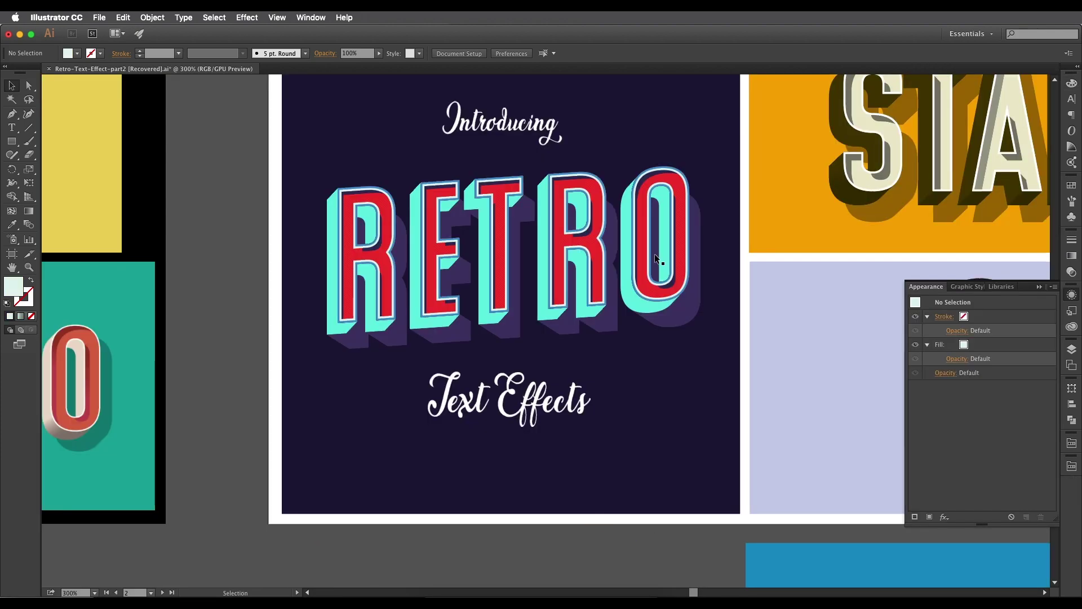
{"action": "scroll", "coordinate": [655, 253], "scroll_direction": "up", "scroll_amount": 3}
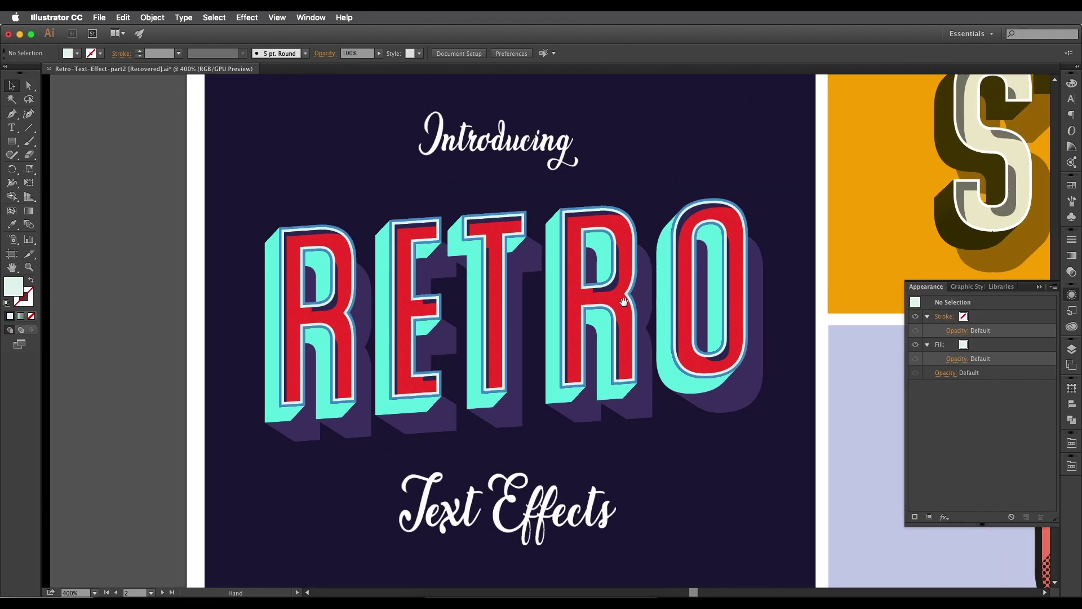
{"action": "left_click_drag", "start_coordinate": [634, 302], "coordinate": [653, 297]}
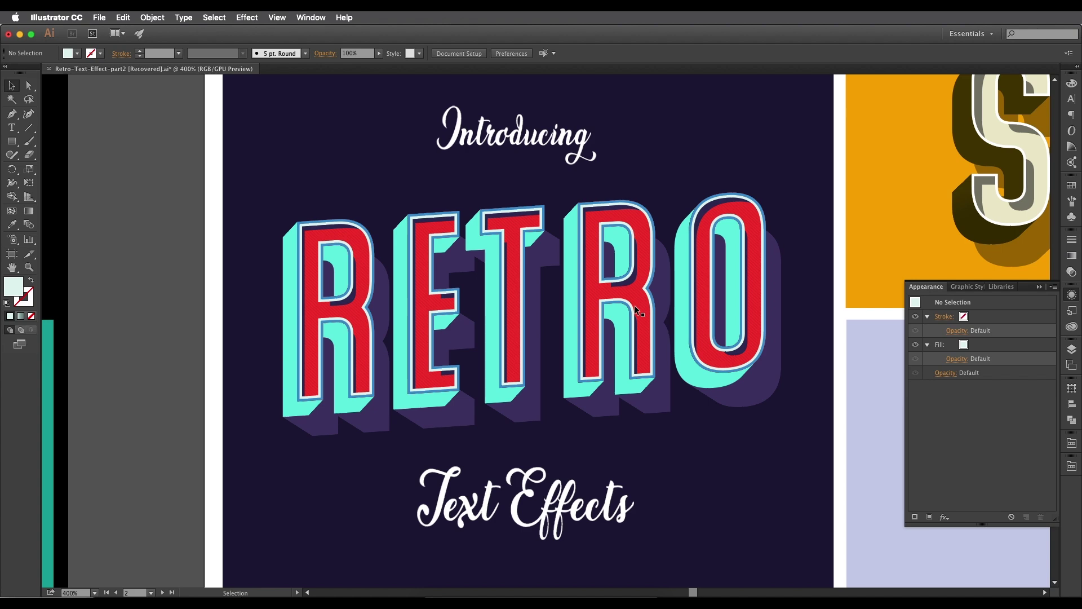
{"action": "scroll", "coordinate": [631, 309], "scroll_direction": "down", "scroll_amount": 2}
{"action": "scroll", "coordinate": [576, 323], "scroll_direction": "up", "scroll_amount": 4}
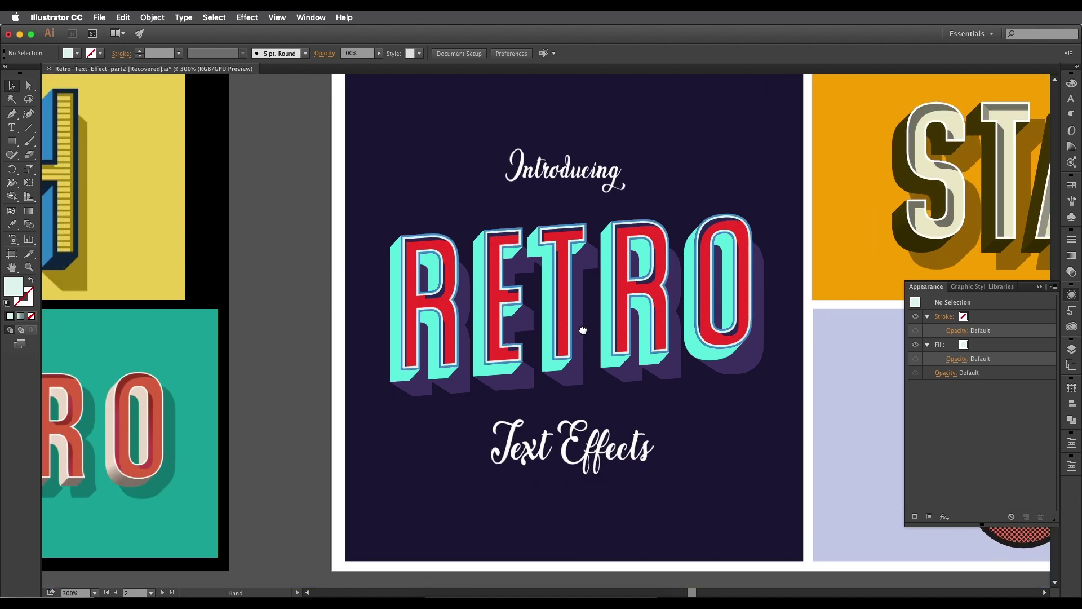
{"action": "scroll", "coordinate": [550, 336], "scroll_direction": "down", "scroll_amount": 3}
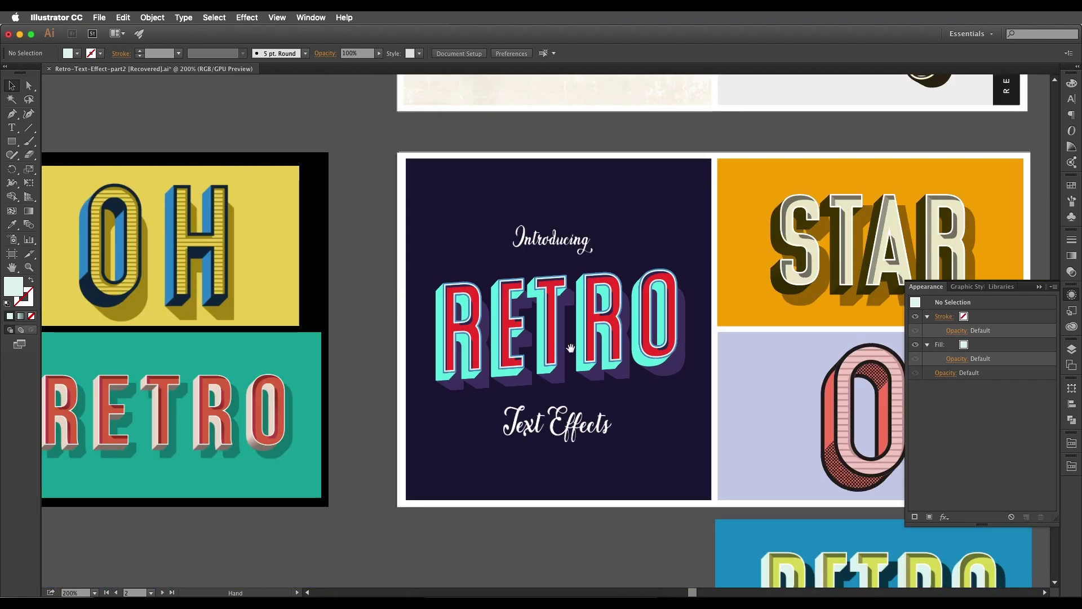
{"action": "scroll", "coordinate": [478, 351], "scroll_direction": "right", "scroll_amount": 3}
{"action": "scroll", "coordinate": [478, 351], "scroll_direction": "down", "scroll_amount": 2}
{"action": "scroll", "coordinate": [428, 345], "scroll_direction": "right", "scroll_amount": 3}
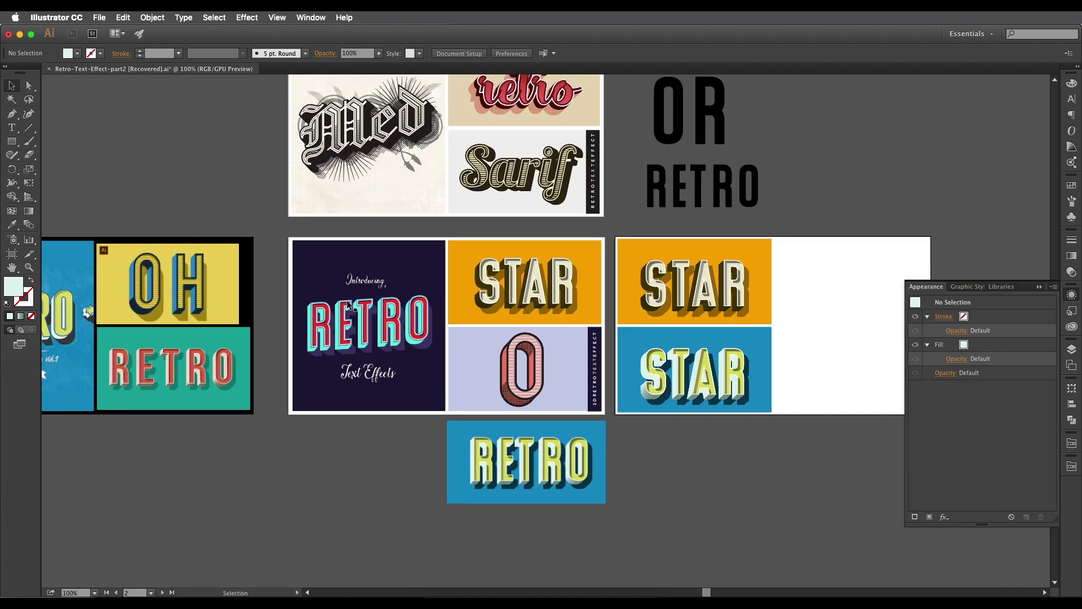
{"action": "scroll", "coordinate": [329, 303], "scroll_direction": "right", "scroll_amount": 5}
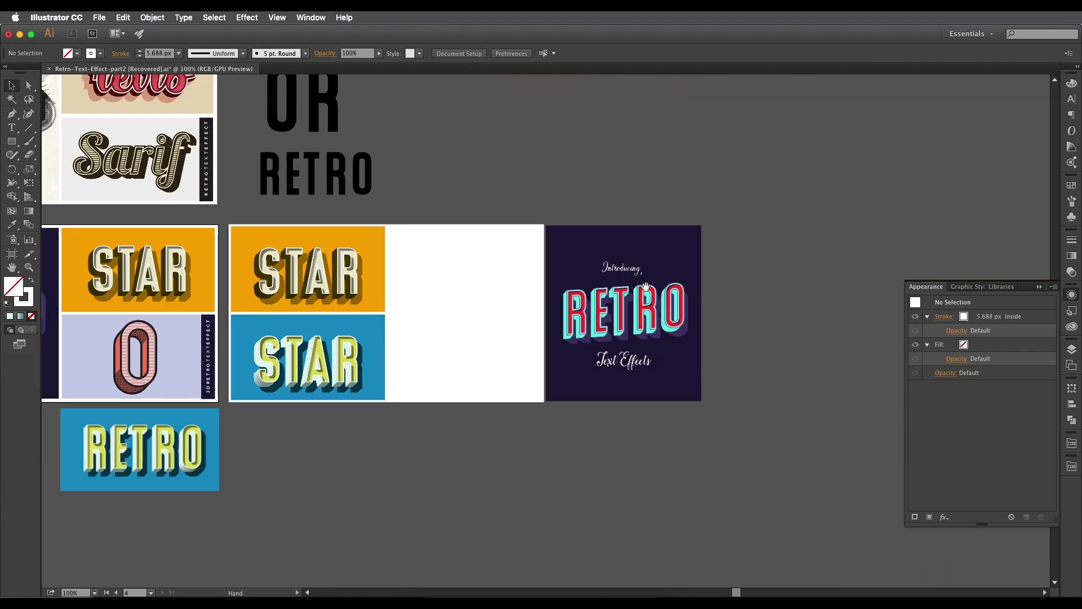
Copy the navy background rectangle of the RETRO sample onto the empty half of the white artboard and deselect it.
{"action": "scroll", "coordinate": [612, 278], "scroll_direction": "left", "scroll_amount": 1}
{"action": "scroll", "coordinate": [612, 277], "scroll_direction": "up", "scroll_amount": 2}
{"action": "scroll", "coordinate": [611, 278], "scroll_direction": "left", "scroll_amount": 2}
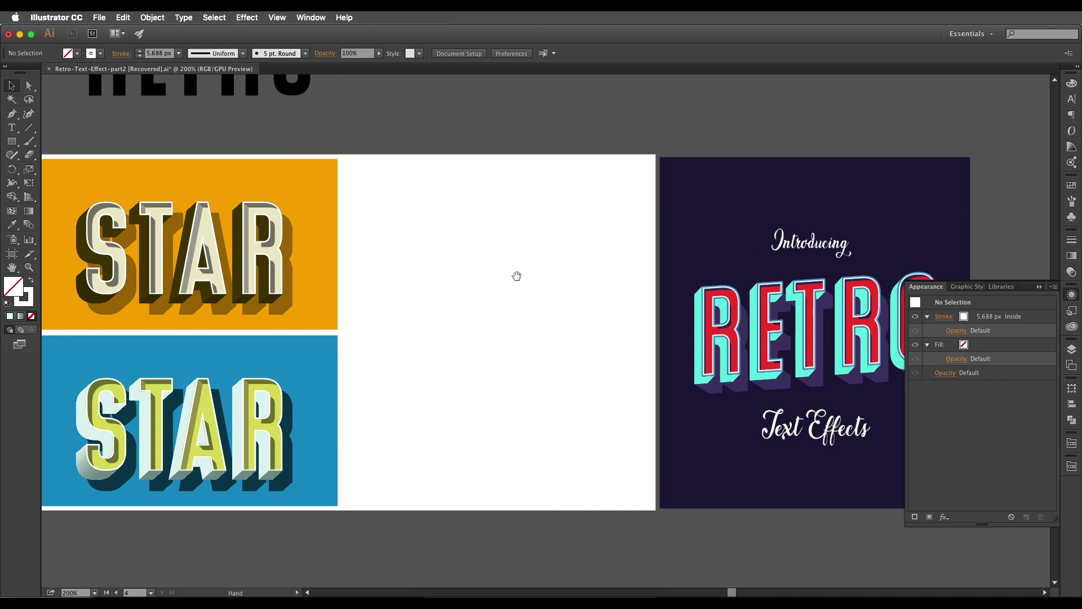
{"action": "scroll", "coordinate": [516, 276], "scroll_direction": "down", "scroll_amount": 2}
{"action": "scroll", "coordinate": [507, 250], "scroll_direction": "left", "scroll_amount": 2}
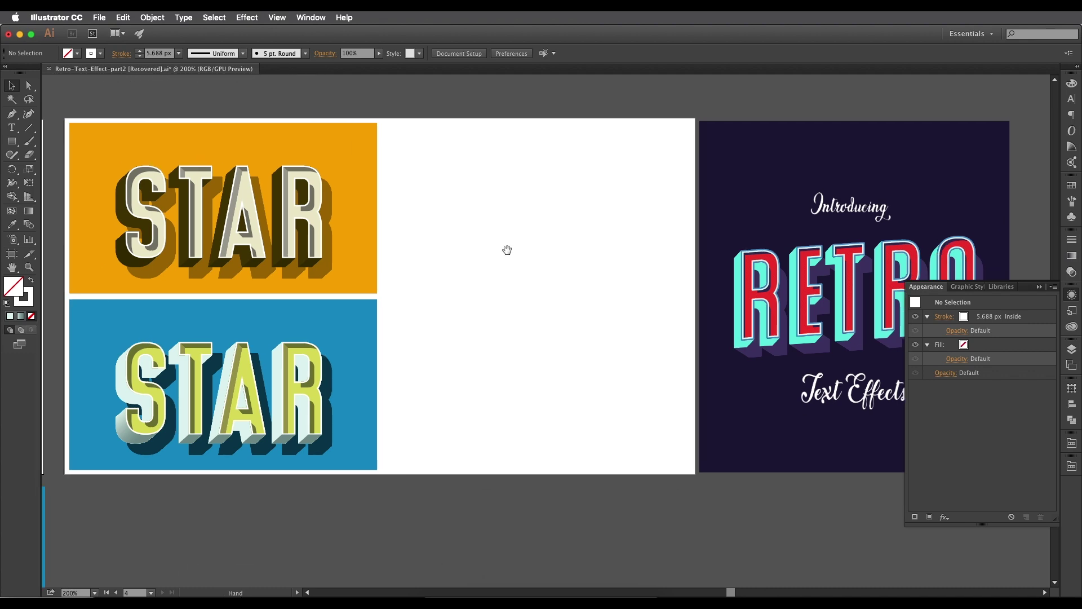
{"action": "left_click", "coordinate": [760, 200]}
{"action": "left_click_drag", "start_coordinate": [763, 204], "coordinate": [442, 205]}
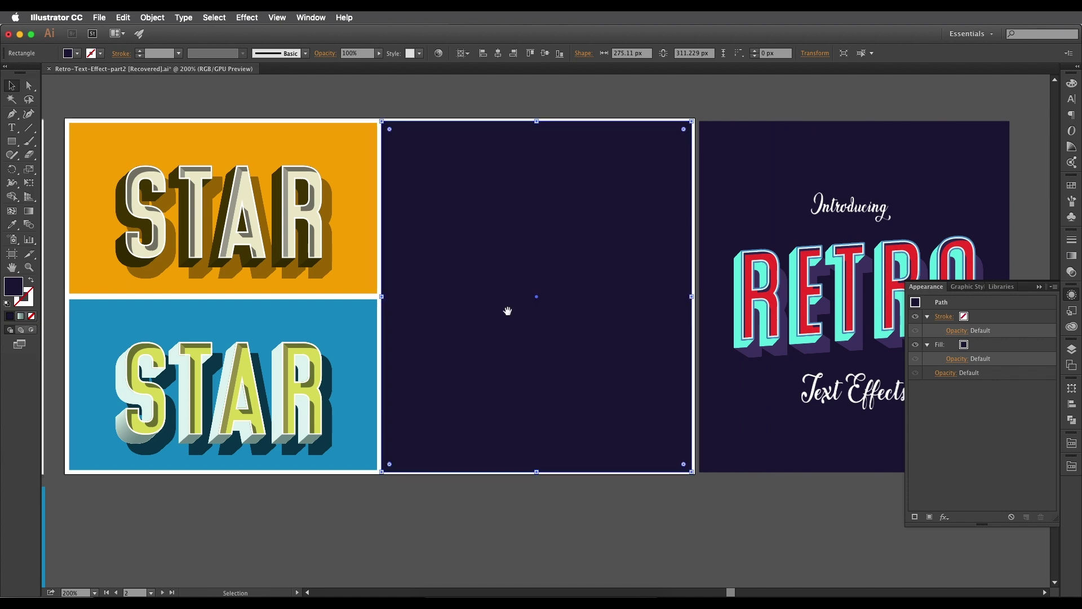
{"action": "scroll", "coordinate": [491, 309], "scroll_direction": "down", "scroll_amount": 2}
{"action": "scroll", "coordinate": [491, 309], "scroll_direction": "right", "scroll_amount": 2}
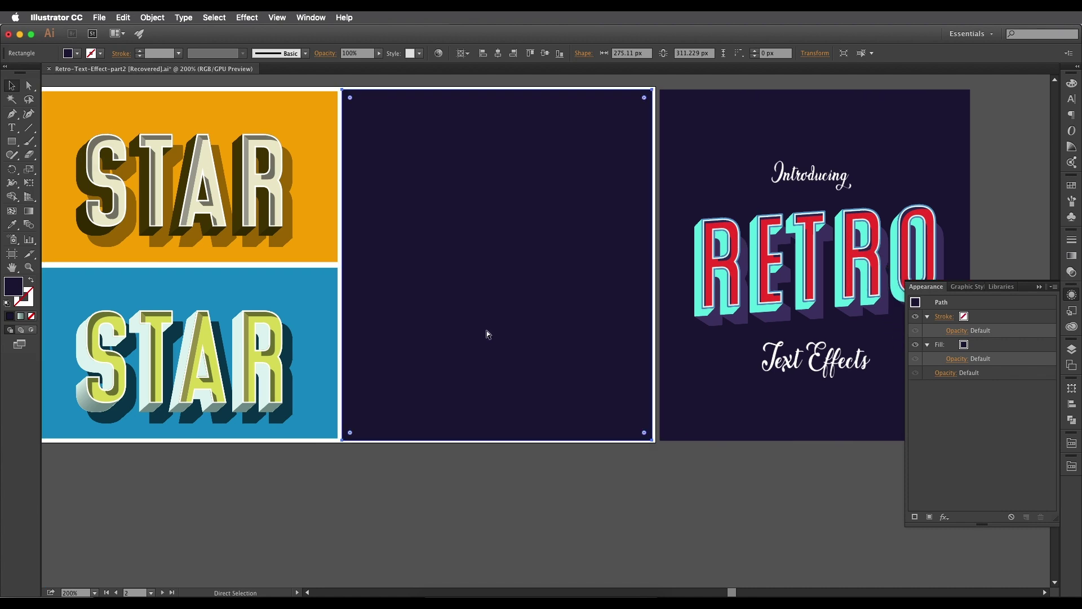
{"action": "key", "text": "super+shift+a"}
Add the point text RETRO in Leg Hug Regular at 12 px on the copied navy rectangle.
{"action": "key", "text": "space"}
{"action": "left_click_drag", "start_coordinate": [533, 477], "coordinate": [570, 468]}
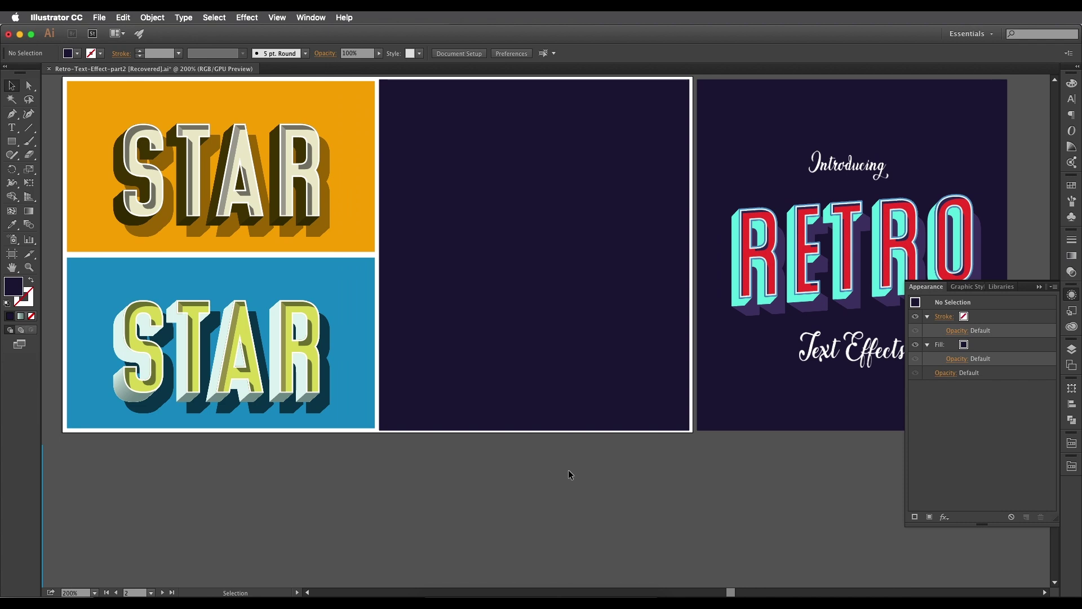
{"action": "left_click_drag", "start_coordinate": [778, 259], "coordinate": [665, 263]}
{"action": "left_click_drag", "start_coordinate": [581, 283], "coordinate": [621, 286]}
{"action": "scroll", "coordinate": [586, 284], "scroll_direction": "up", "scroll_amount": 1}
{"action": "scroll", "coordinate": [609, 299], "scroll_direction": "left", "scroll_amount": 3}
{"action": "scroll", "coordinate": [609, 299], "scroll_direction": "up", "scroll_amount": 2}
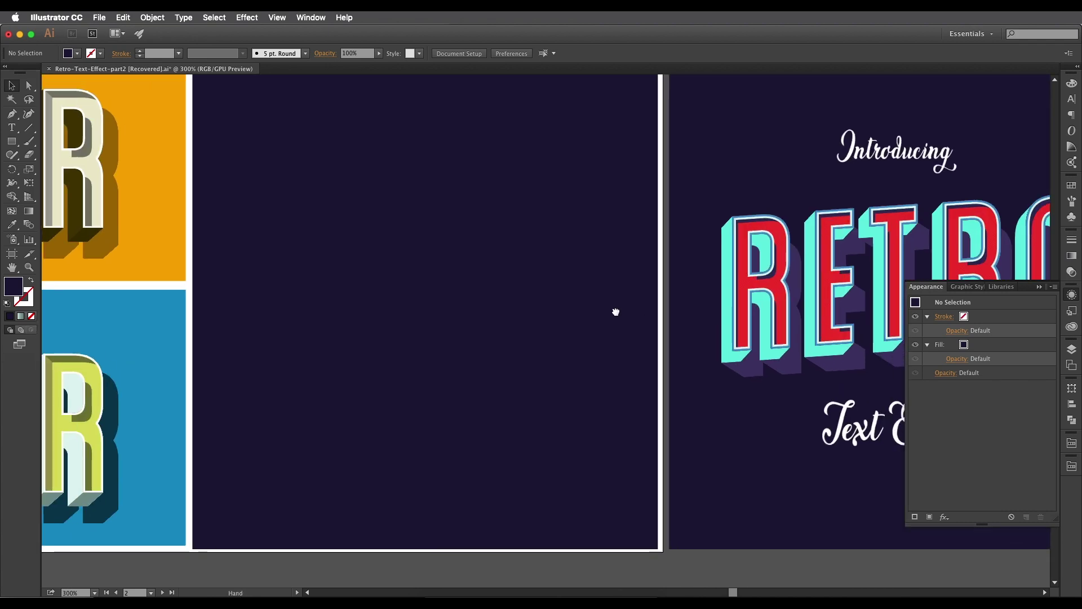
{"action": "scroll", "coordinate": [597, 302], "scroll_direction": "right", "scroll_amount": 5}
{"action": "scroll", "coordinate": [625, 305], "scroll_direction": "left", "scroll_amount": 2}
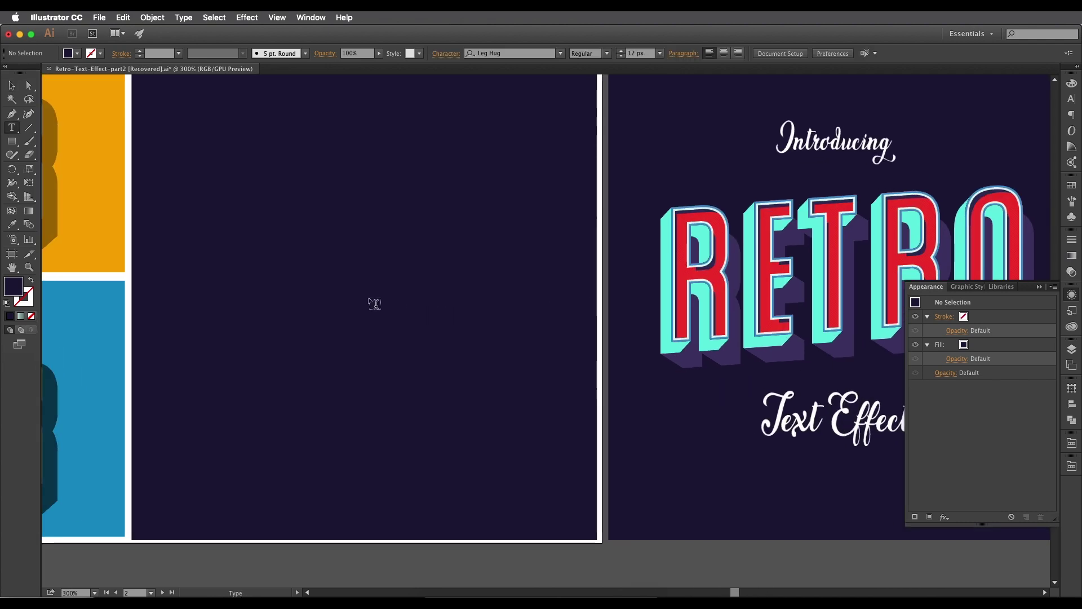
{"action": "key", "text": "t"}
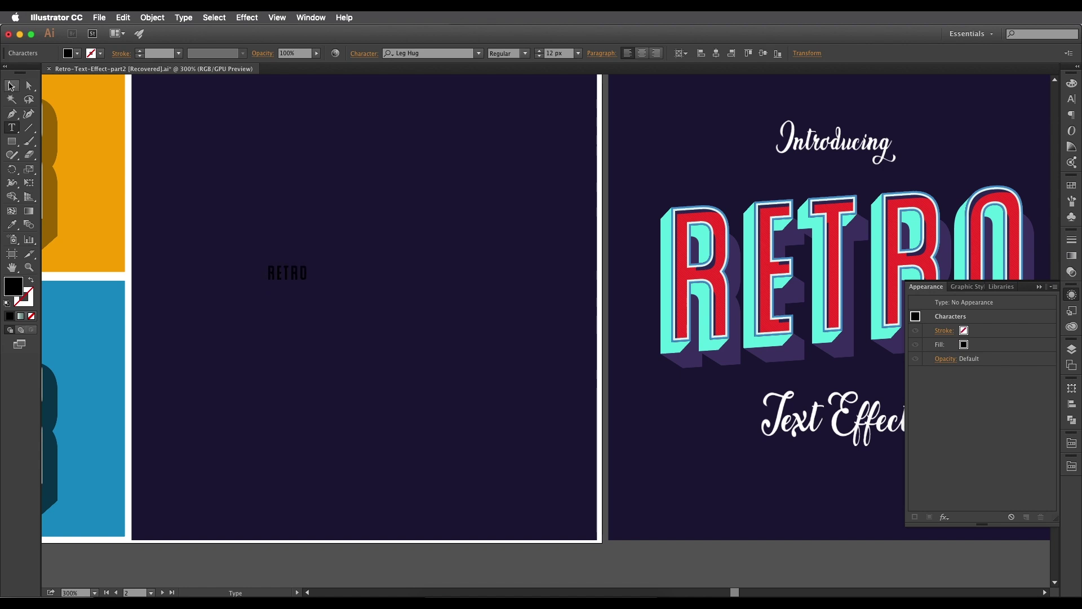
Set the fill of the new RETRO text to white.
{"action": "left_click", "coordinate": [11, 86]}
{"action": "left_click", "coordinate": [77, 53]}
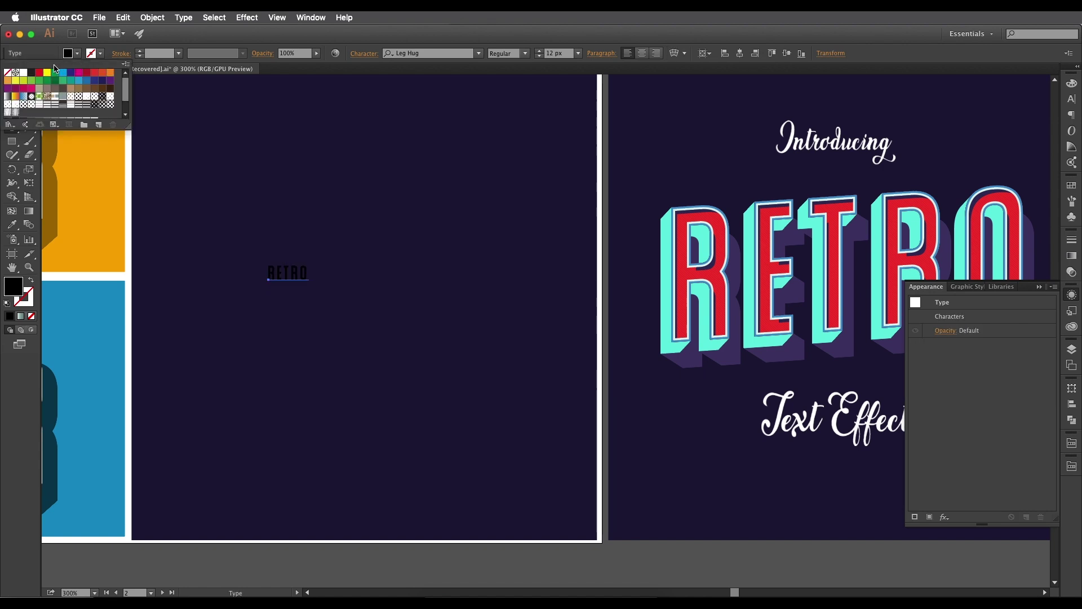
{"action": "left_click", "coordinate": [23, 74]}
{"action": "left_click", "coordinate": [13, 86]}
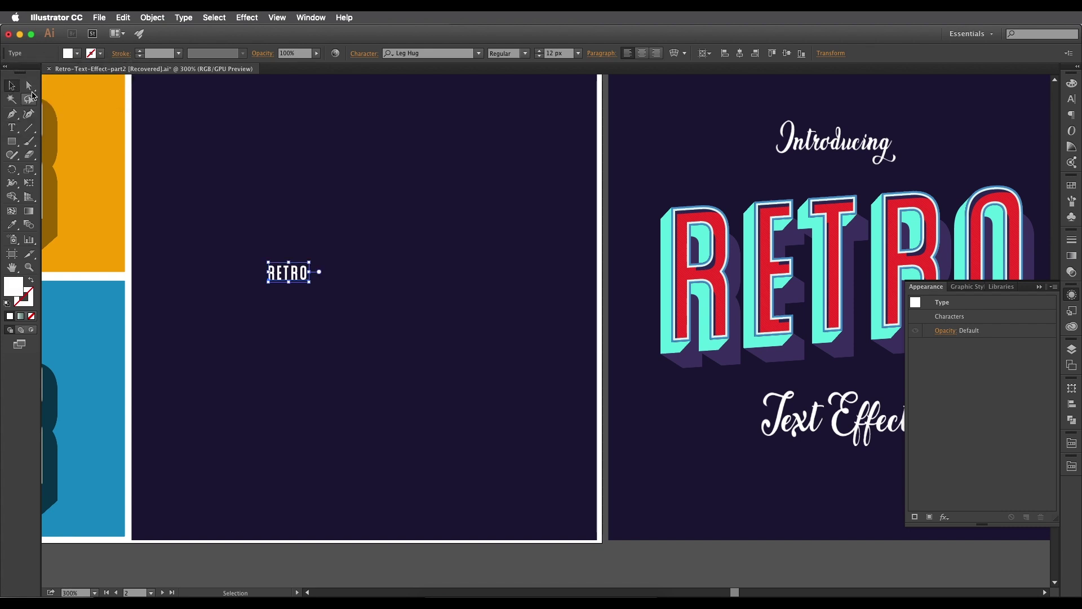
Scale the RETRO text up to about 101 px and position it across the middle of the navy rectangle.
{"action": "key", "text": "super+t"}
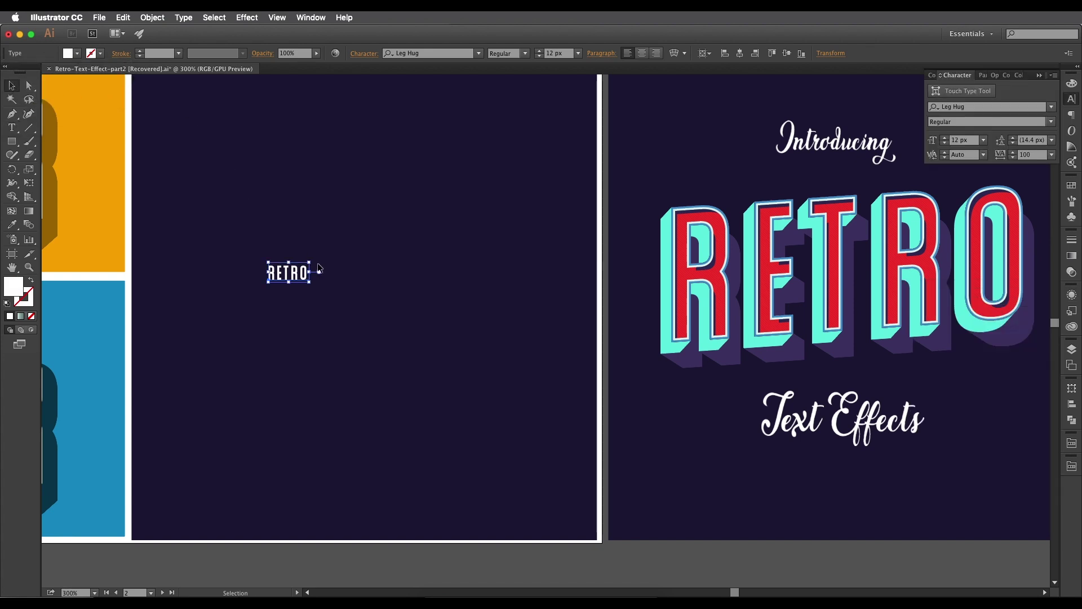
{"action": "left_click_drag", "start_coordinate": [310, 263], "coordinate": [460, 191]}
{"action": "left_click_drag", "start_coordinate": [333, 277], "coordinate": [419, 291]}
{"action": "scroll", "coordinate": [468, 306], "scroll_direction": "down", "scroll_amount": 2}
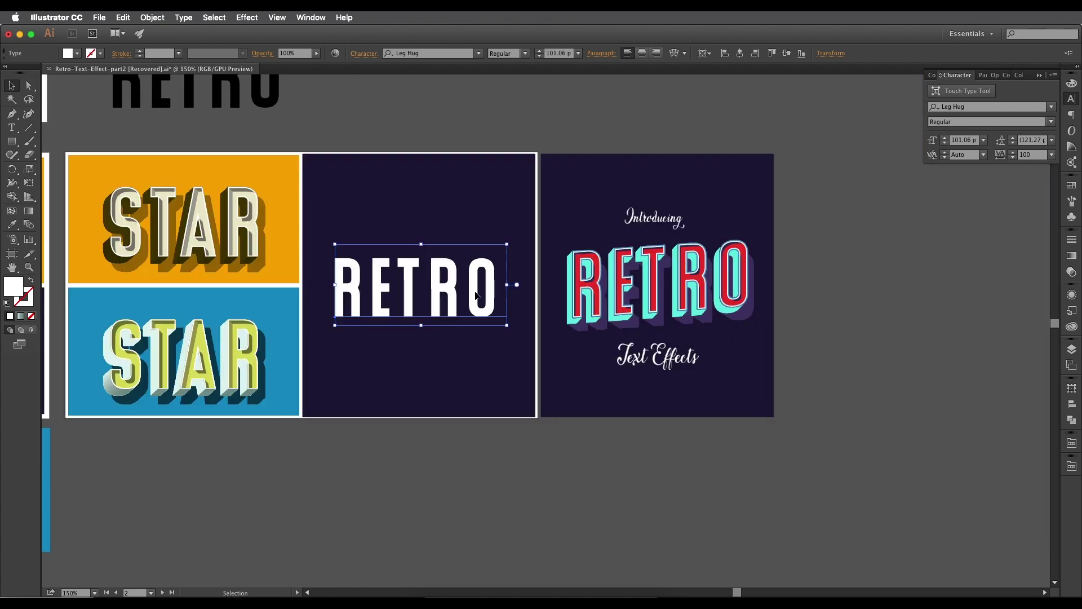
Set the tracking of the RETRO text to 150.
{"action": "left_click", "coordinate": [357, 54]}
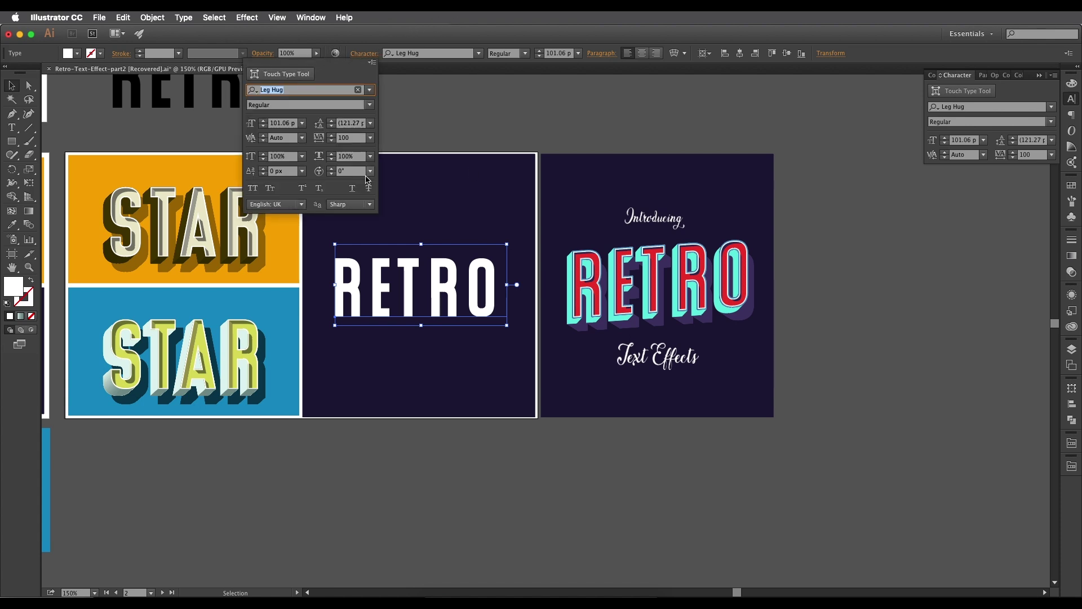
{"action": "left_click", "coordinate": [355, 138]}
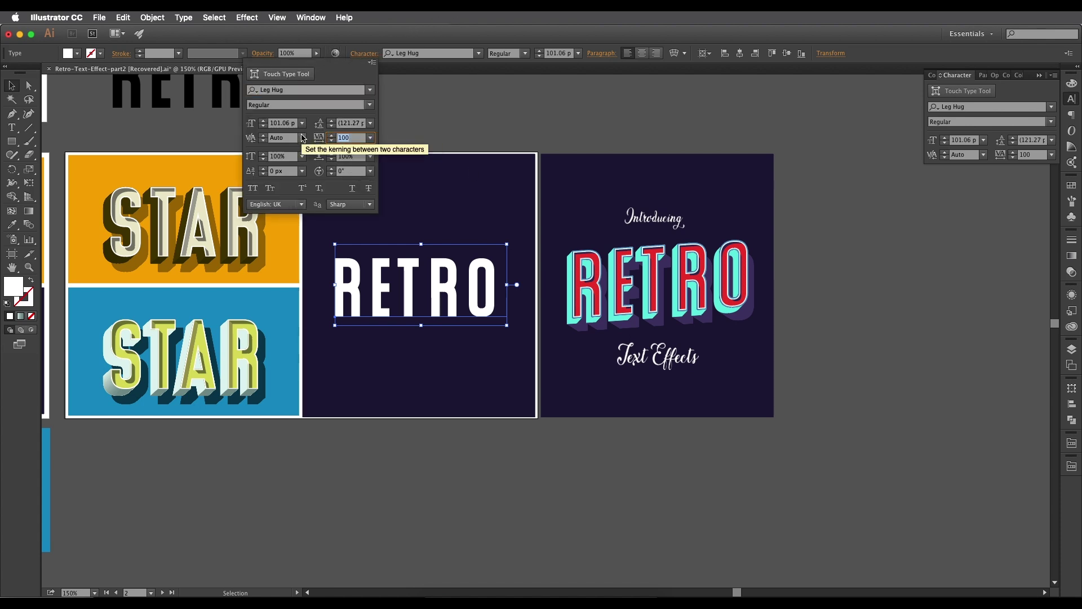
{"action": "type", "text": "150"}
{"action": "key", "text": "Return"}
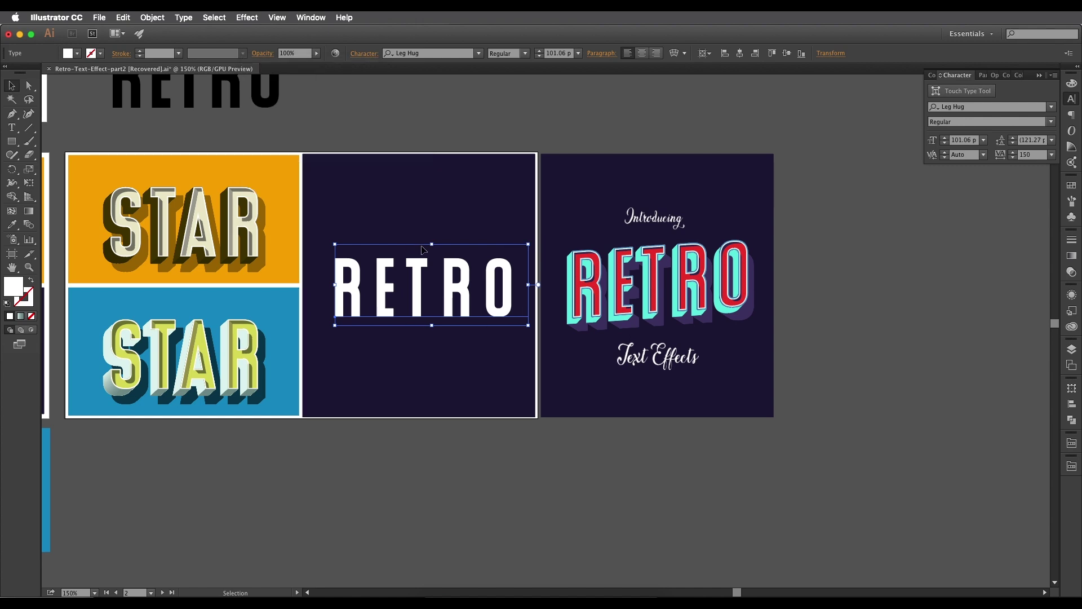
Reduce the RETRO tracking to 110, enlarge the text to about 118 px and centre it on the navy rectangle.
{"action": "left_click_drag", "start_coordinate": [433, 243], "coordinate": [433, 239]}
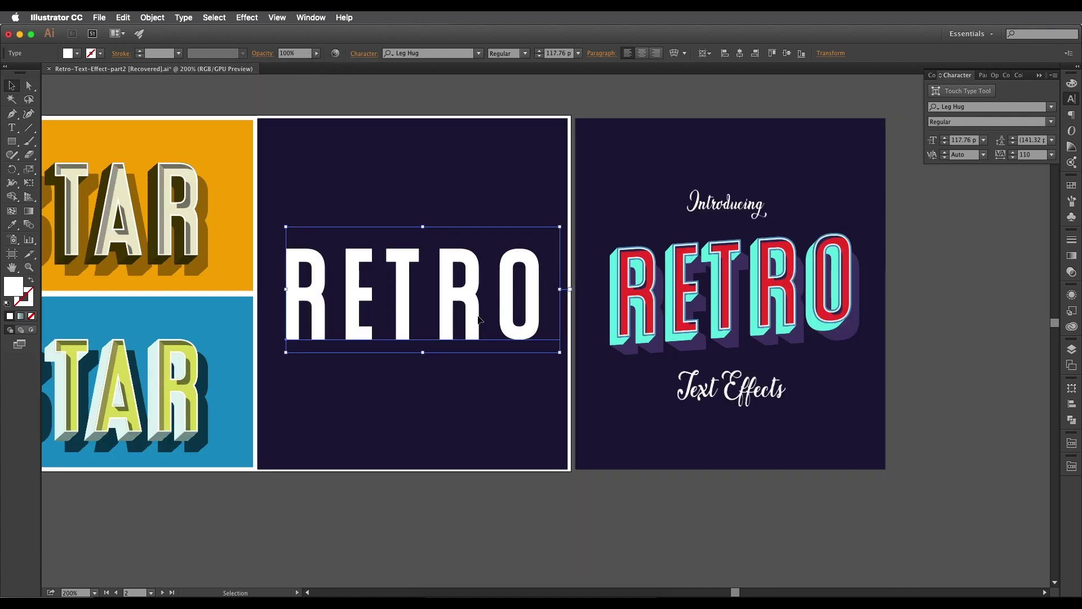
{"action": "left_click_drag", "start_coordinate": [479, 315], "coordinate": [490, 292]}
{"action": "left_click", "coordinate": [477, 298], "text": "super"}
{"action": "left_click_drag", "start_coordinate": [506, 291], "coordinate": [483, 317]}
{"action": "scroll", "coordinate": [480, 321], "scroll_direction": "down", "scroll_amount": 1}
Convert the RETRO text to outlines.
{"action": "right_click", "coordinate": [475, 328]}
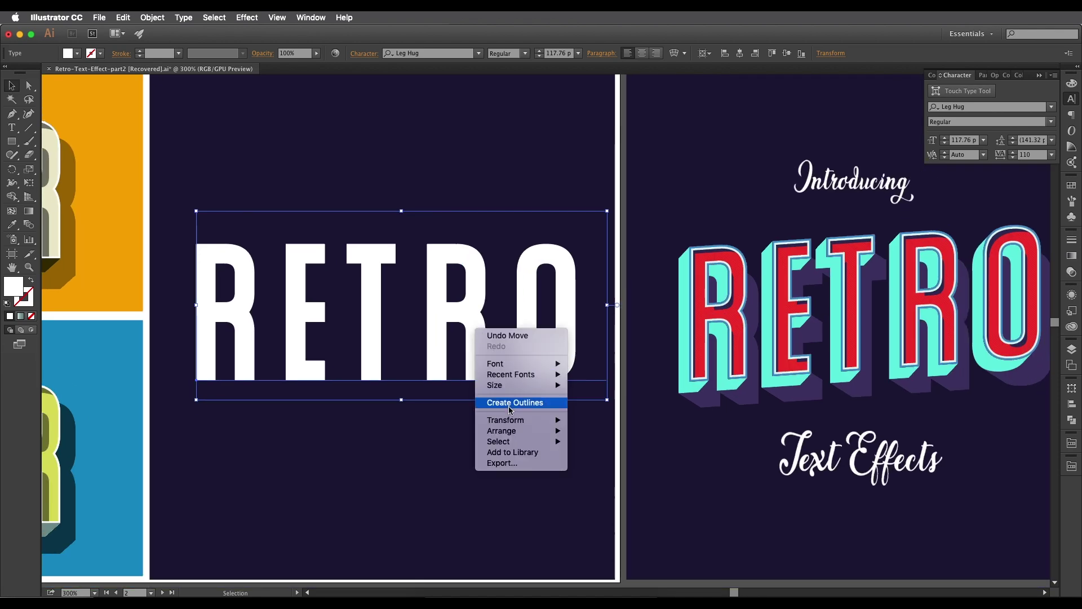
{"action": "left_click", "coordinate": [508, 404]}
{"action": "key", "text": "super+minus"}
{"action": "left_click_drag", "start_coordinate": [480, 310], "coordinate": [492, 288]}
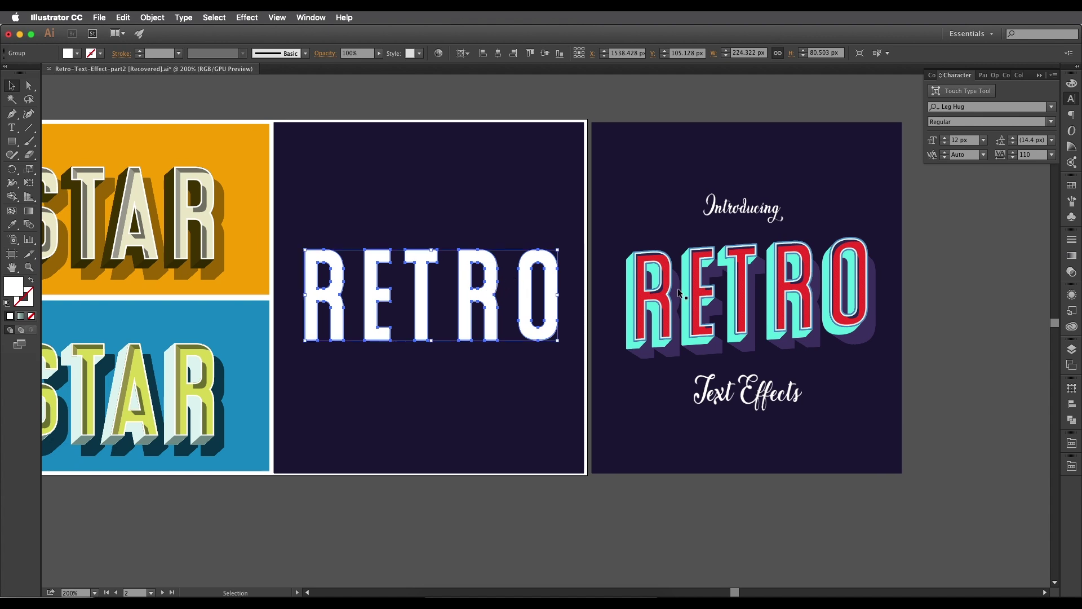
Examine the extruded sides and outlines of the finished RETRO lettering beside the new outlined letters.
{"action": "scroll", "coordinate": [678, 289], "scroll_direction": "up", "scroll_amount": 1}
{"action": "left_click_drag", "start_coordinate": [629, 268], "coordinate": [663, 307]}
{"action": "scroll", "coordinate": [664, 304], "scroll_direction": "up", "scroll_amount": 2}
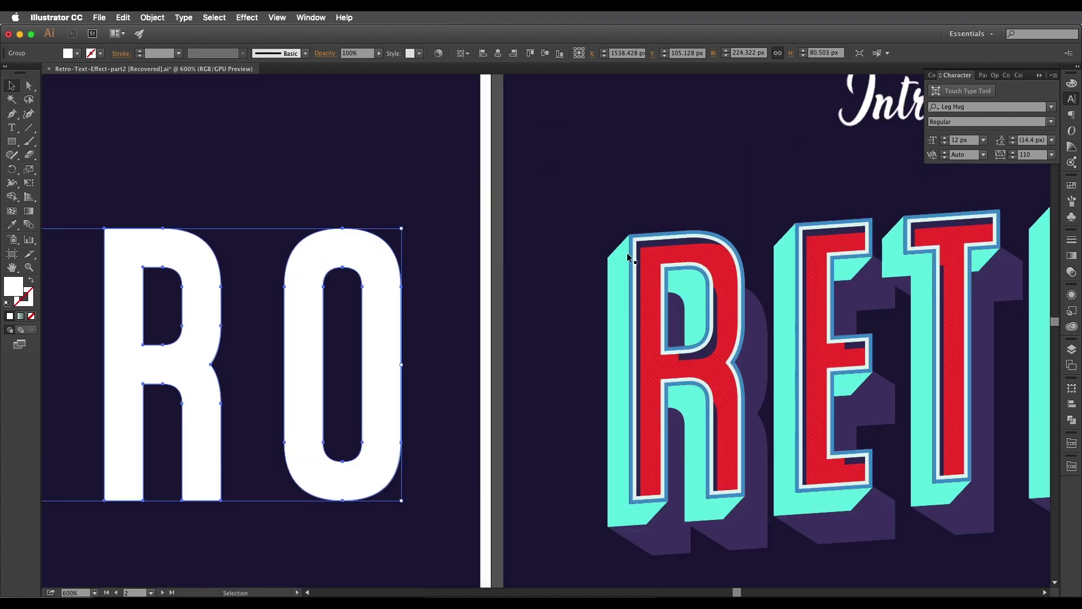
{"action": "key", "text": "super+minus"}
{"action": "key", "text": "super+minus"}
{"action": "left_click_drag", "start_coordinate": [533, 332], "coordinate": [628, 336]}
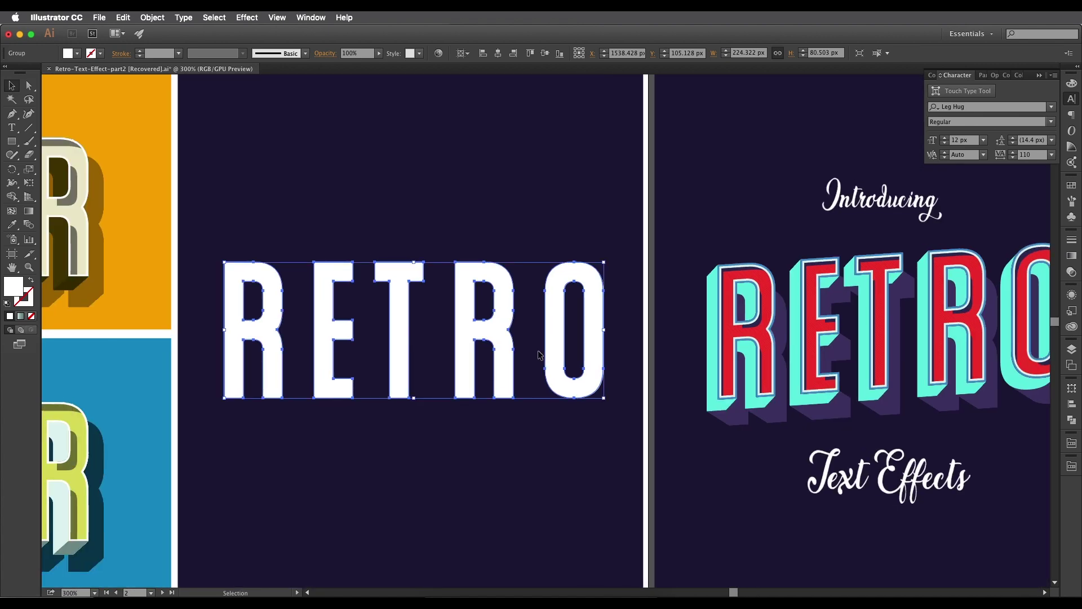
{"action": "left_click_drag", "start_coordinate": [515, 346], "coordinate": [554, 348]}
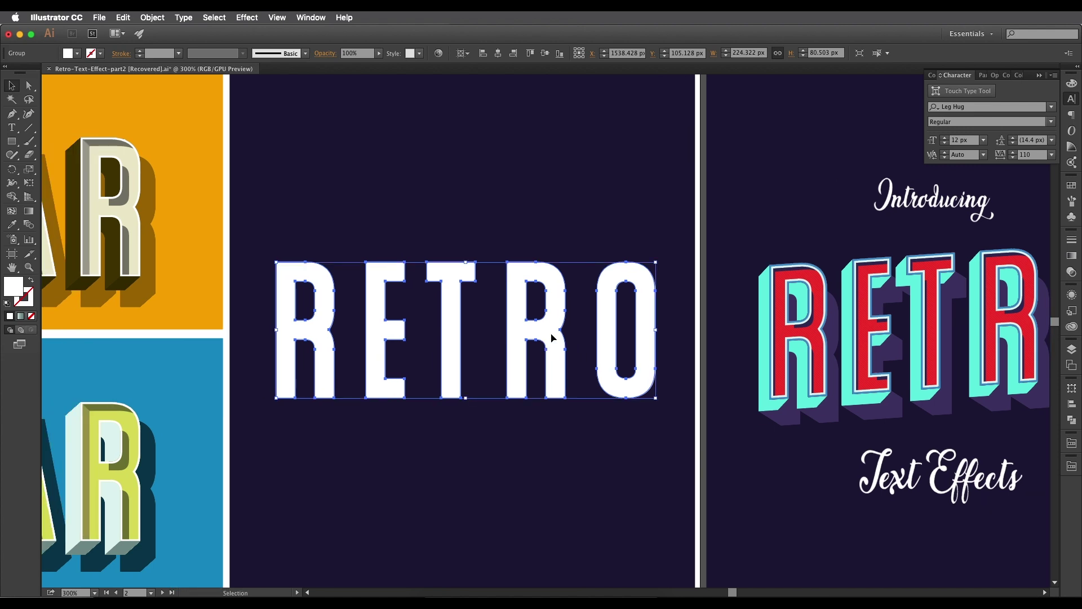
Open the 3D Extrude & Bevel effect for the outlined RETRO letters with the preview on, keeping the letters uncovered.
{"action": "left_click", "coordinate": [243, 18]}
{"action": "mouse_move", "coordinate": [389, 88]}
{"action": "left_click", "coordinate": [434, 88]}
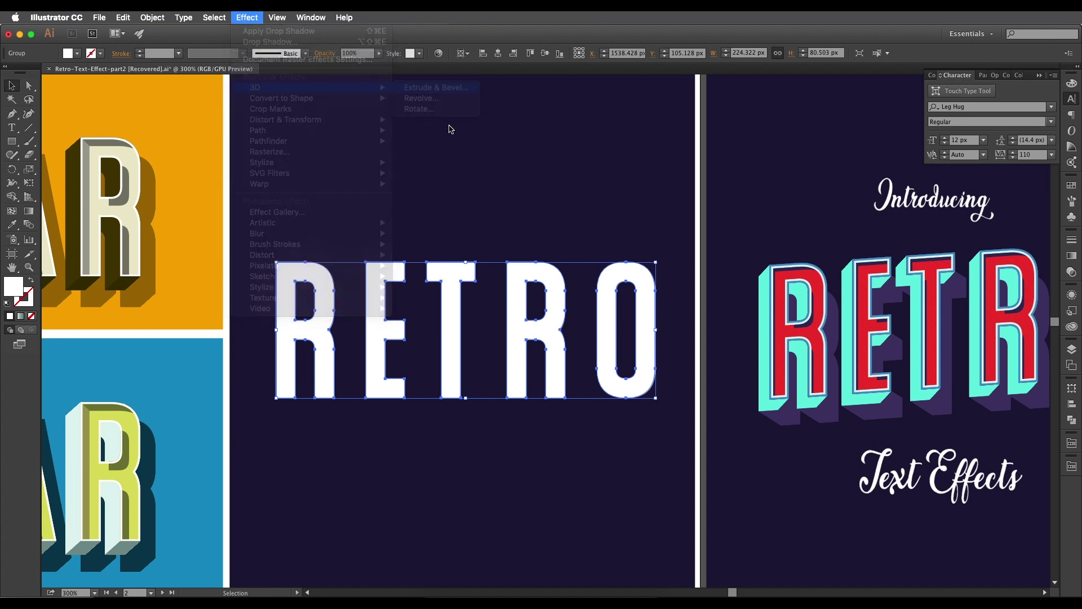
{"action": "left_click", "coordinate": [618, 321]}
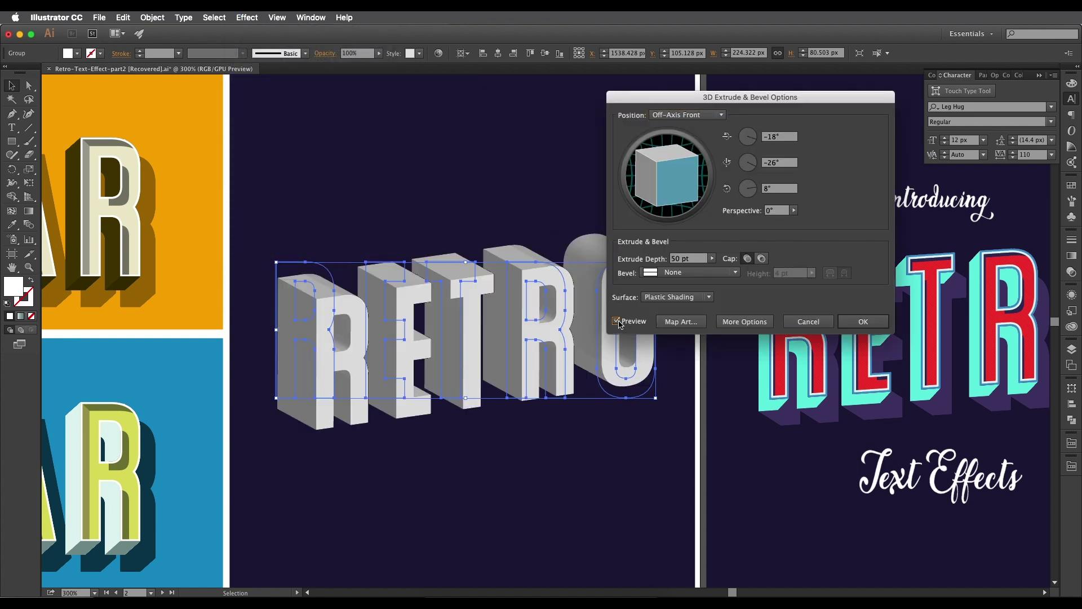
{"action": "left_click_drag", "start_coordinate": [731, 97], "coordinate": [220, 21]}
Set the extrusion's X, Y and Z rotation angles all to 0°.
{"action": "left_click", "coordinate": [275, 72]}
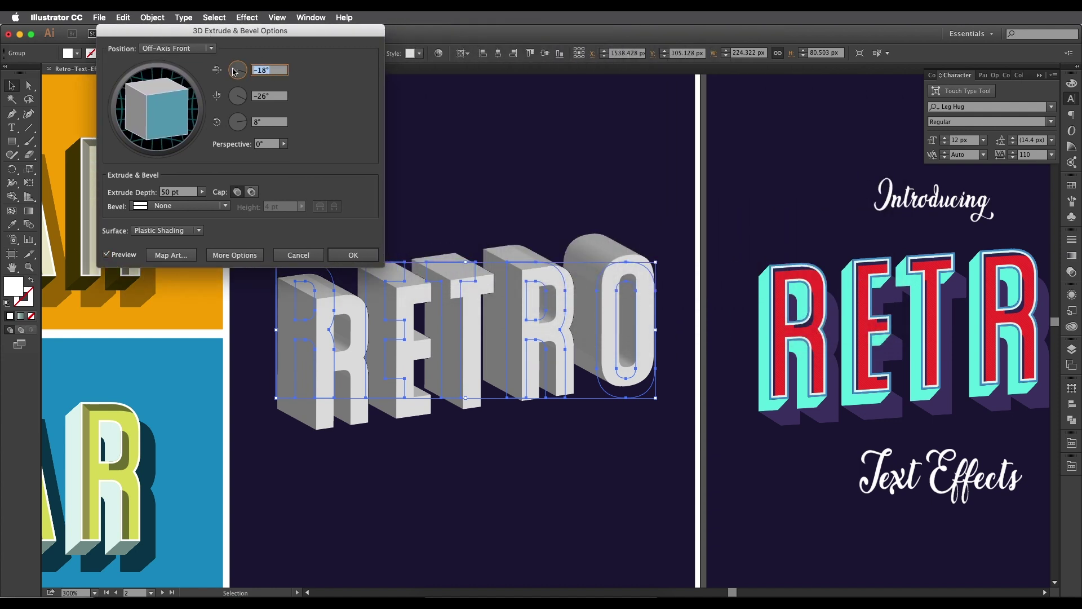
{"action": "key", "text": "Tab"}
{"action": "type", "text": "0"}
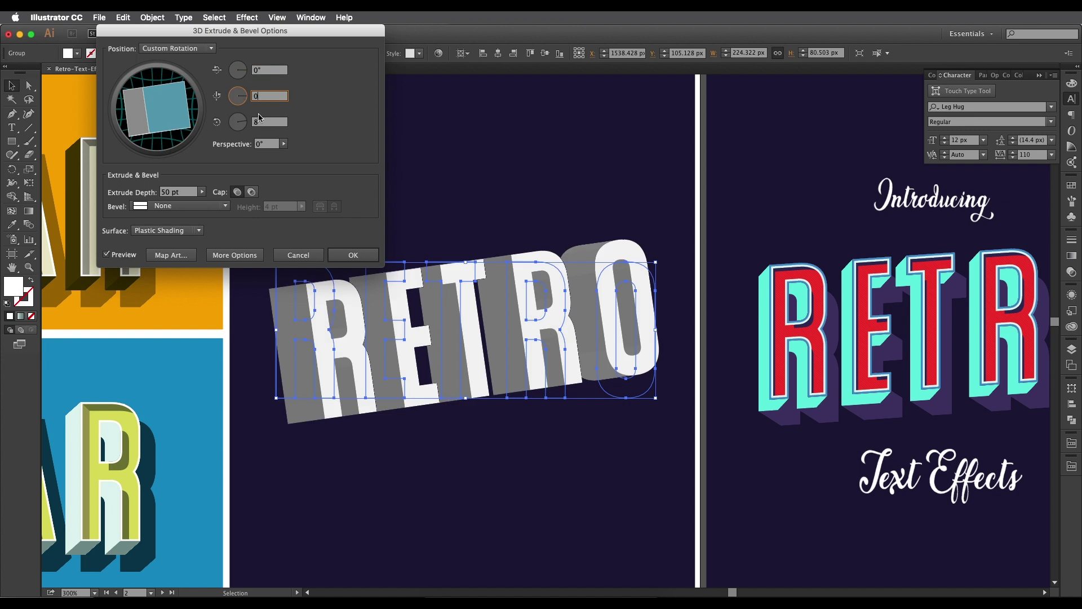
{"action": "key", "text": "Tab"}
{"action": "type", "text": "0"}
{"action": "left_click", "coordinate": [271, 96]}
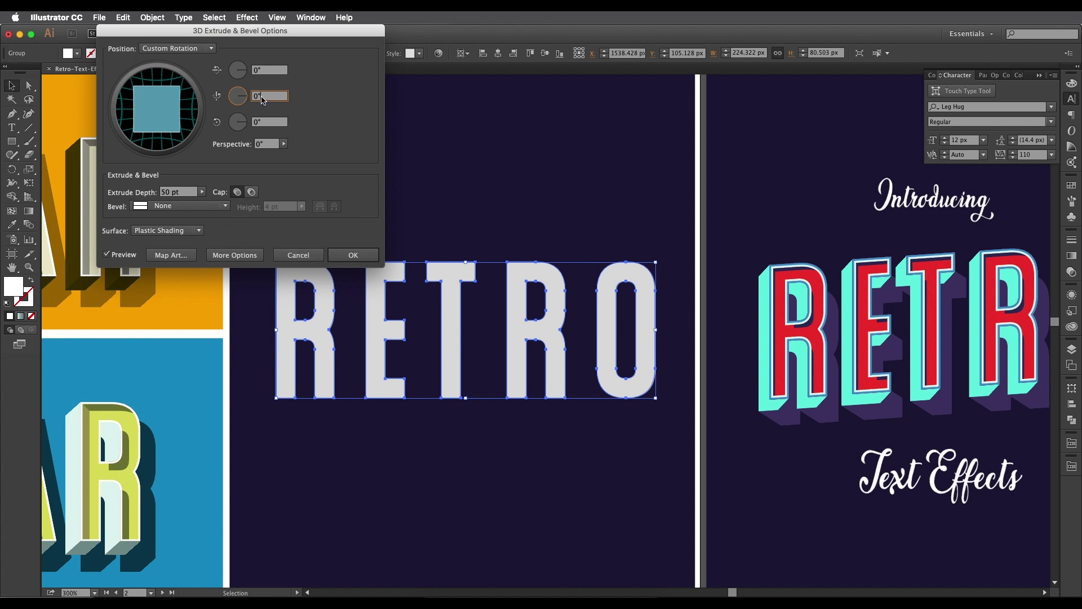
Set the extrusion's Y rotation angle to 2°.
{"action": "key", "text": "Up"}
{"action": "key", "text": "Up"}
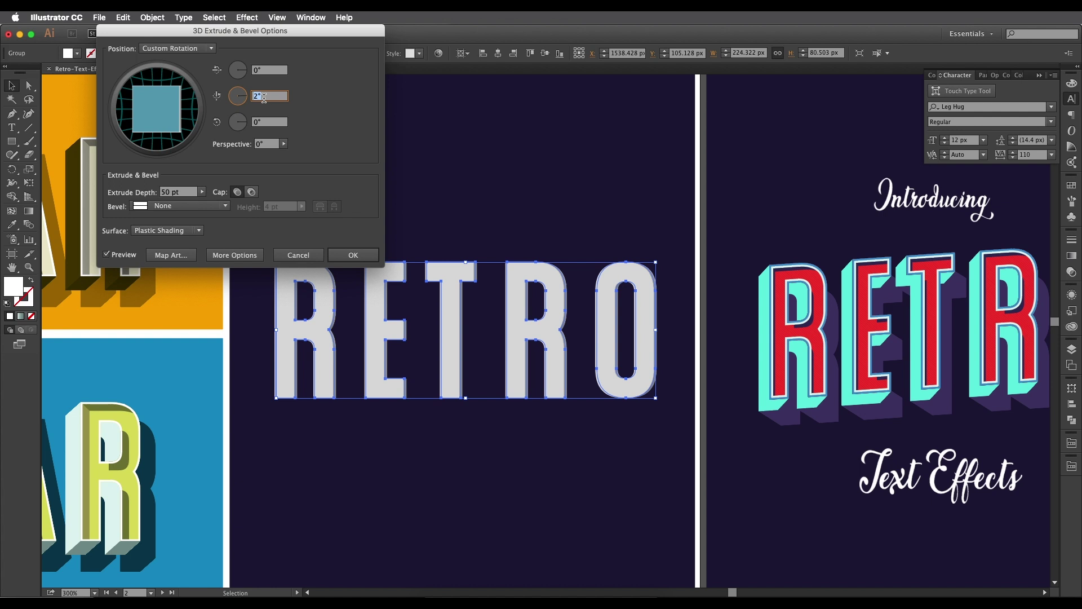
{"action": "left_click", "coordinate": [264, 70]}
Increase the extrude depth of the RETRO letters to 239 pt.
{"action": "left_click", "coordinate": [175, 191]}
{"action": "key", "text": "shift+Up"}
{"action": "key", "text": "Up"}
{"action": "key", "text": "Up"}
{"action": "key", "text": "Up"}
{"action": "key", "text": "Up"}
{"action": "key", "text": "Up"}
{"action": "key", "text": "Up"}
{"action": "key", "text": "Up"}
{"action": "key", "text": "Up"}
{"action": "key", "text": "Up"}
{"action": "key", "text": "Up"}
{"action": "key", "text": "Up"}
{"action": "key", "text": "Up"}
{"action": "key", "text": "Up"}
{"action": "key", "text": "Up"}
{"action": "key", "text": "Up"}
{"action": "key", "text": "Up"}
{"action": "key", "text": "Up"}
{"action": "key", "text": "Up"}
{"action": "key", "text": "Up"}
{"action": "key", "text": "Up"}
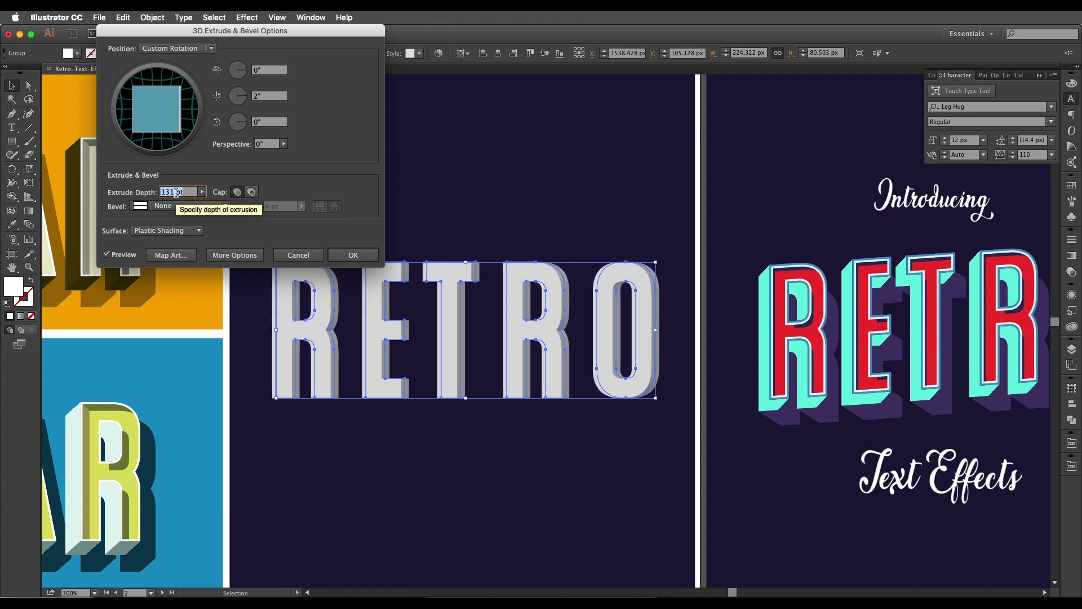
{"action": "key", "text": "shift+Up"}
{"action": "key", "text": "shift+Up"}
{"action": "key", "text": "shift+Up"}
{"action": "key", "text": "shift+Up"}
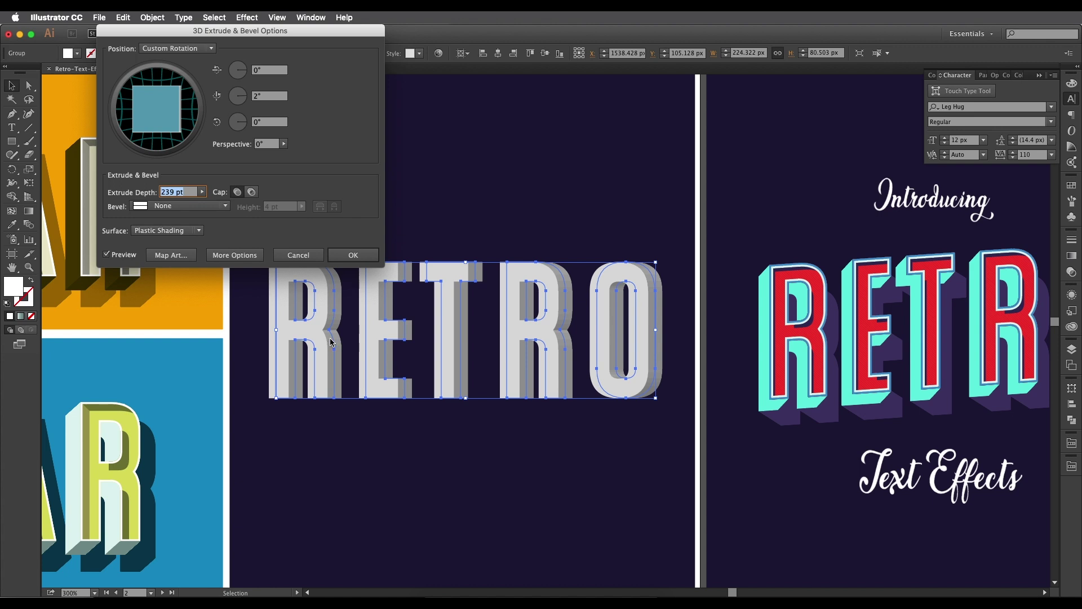
Set the extrusion's Y rotation angle to -2° and move the options dialog off the artwork beside the first letter.
{"action": "left_click", "coordinate": [256, 100]}
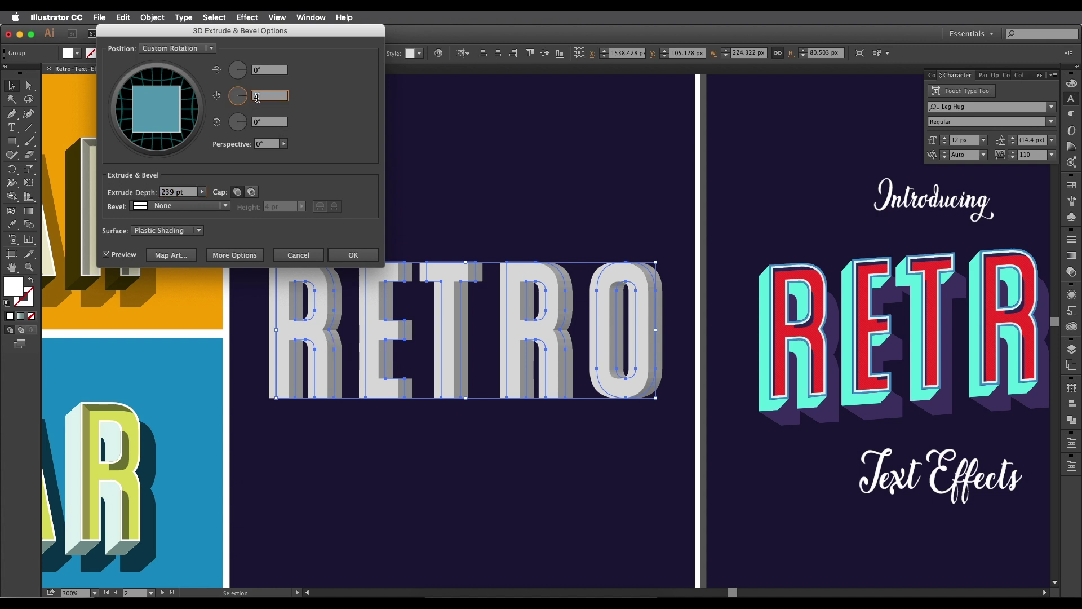
{"action": "type", "text": "-2"}
{"action": "left_click", "coordinate": [269, 123]}
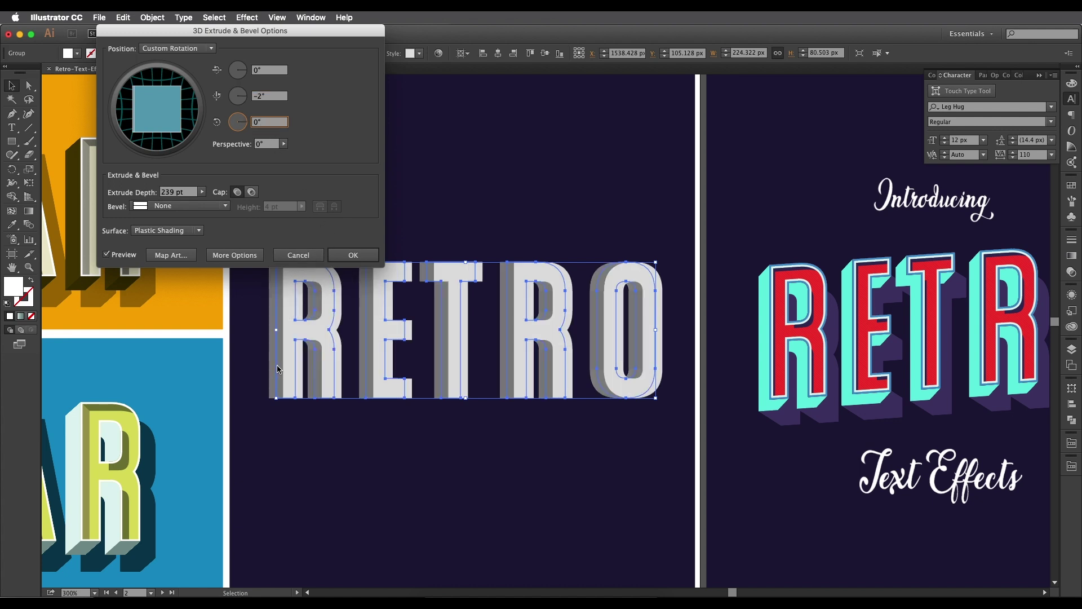
{"action": "left_click_drag", "start_coordinate": [358, 34], "coordinate": [515, 37]}
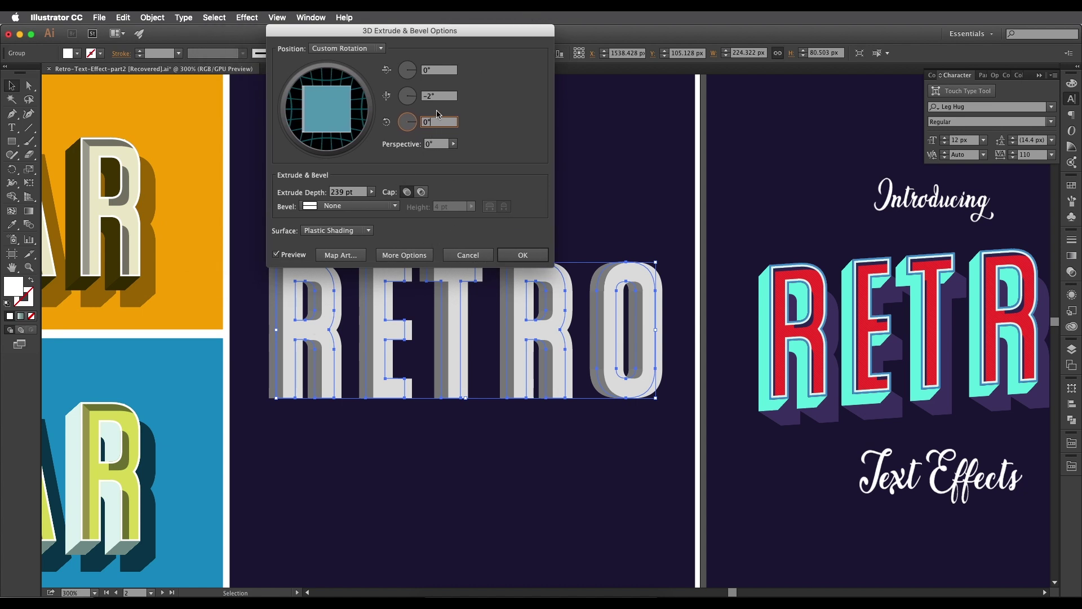
Adjust the extrude depth of the RETRO letters to 247 pt.
{"action": "left_click", "coordinate": [351, 192]}
{"action": "scroll", "coordinate": [352, 193], "scroll_direction": "down", "scroll_amount": 20}
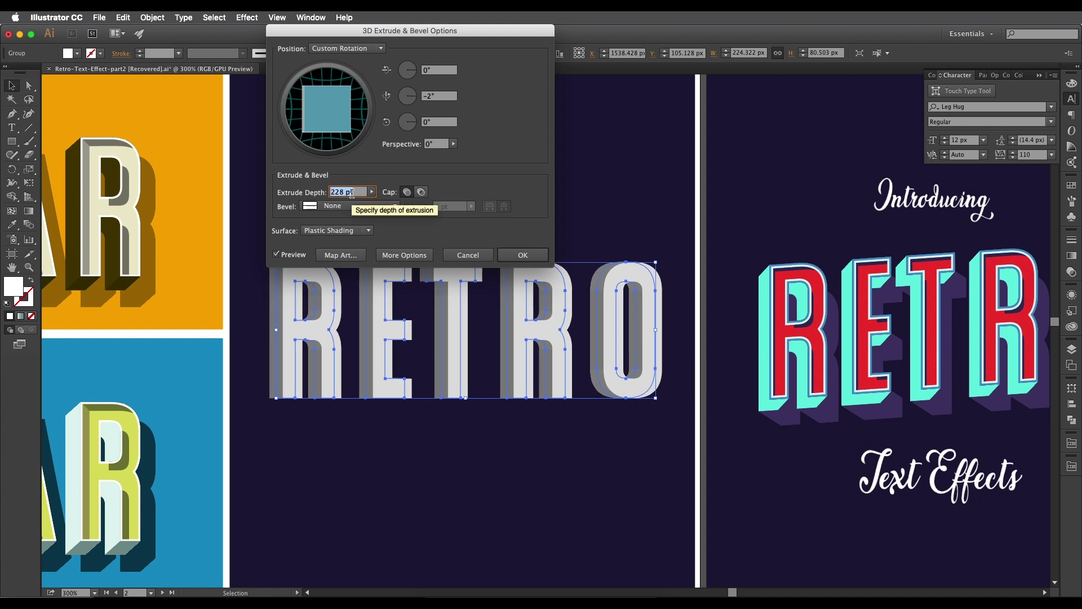
{"action": "key", "text": "shift+Up"}
{"action": "key", "text": "shift+Up"}
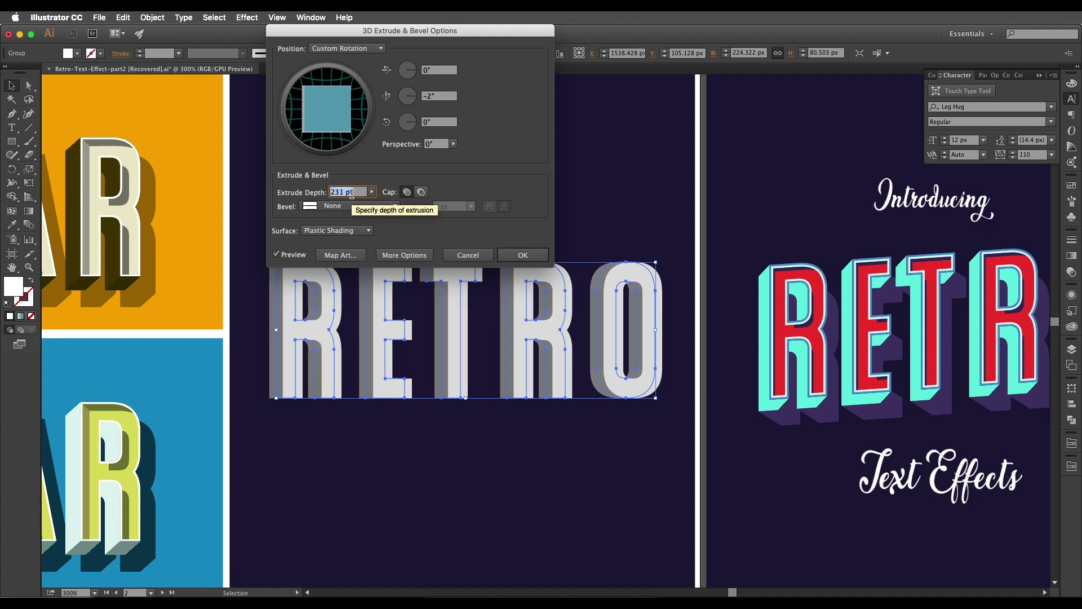
{"action": "key", "text": "Down"}
{"action": "key", "text": "Up"}
{"action": "key", "text": "Up"}
{"action": "key", "text": "Up"}
{"action": "key", "text": "Up"}
{"action": "key", "text": "Up"}
{"action": "key", "text": "Up"}
{"action": "key", "text": "Up"}
{"action": "key", "text": "Up"}
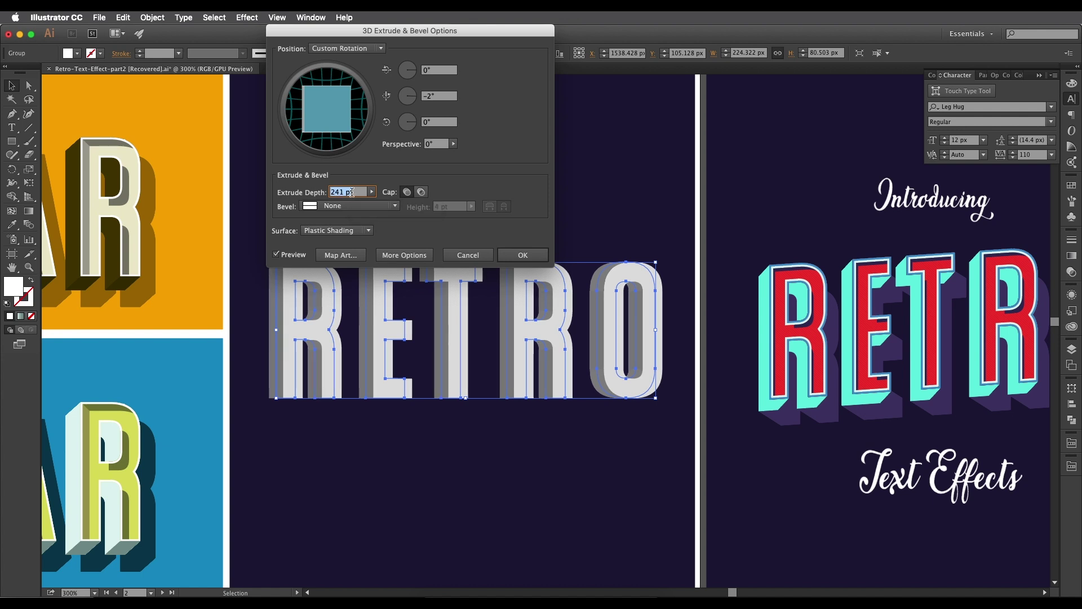
{"action": "key", "text": "Up"}
{"action": "key", "text": "Up"}
{"action": "key", "text": "Up"}
{"action": "key", "text": "Up"}
{"action": "key", "text": "Up"}
{"action": "key", "text": "Up"}
{"action": "key", "text": "Up"}
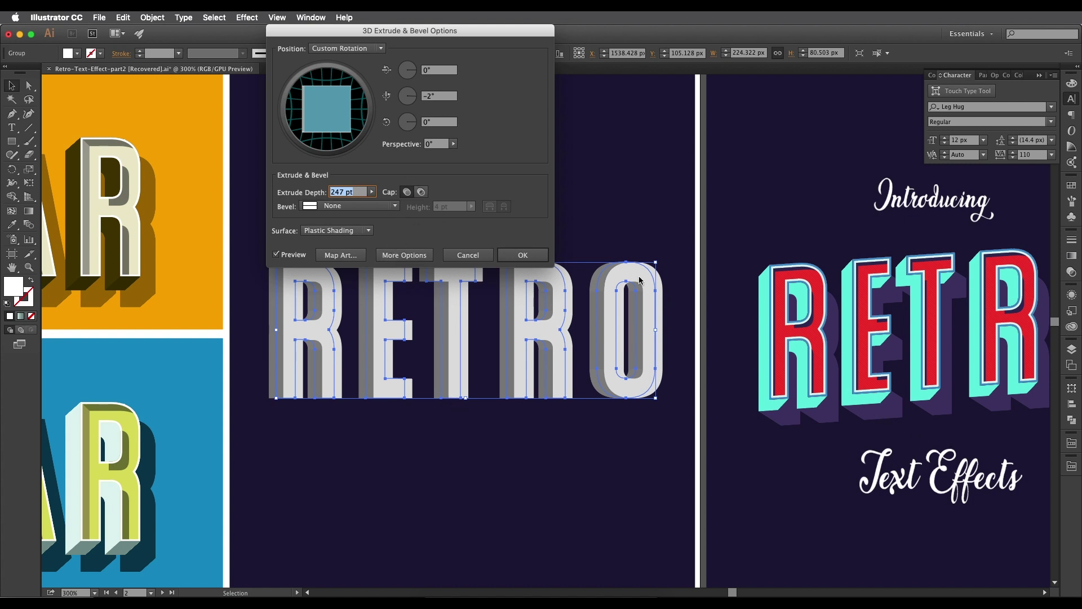
Apply the extrusion with an X rotation angle of 2° and an extrude depth of 227 pt.
{"action": "left_click", "coordinate": [432, 71]}
{"action": "key", "text": "Up"}
{"action": "key", "text": "Up"}
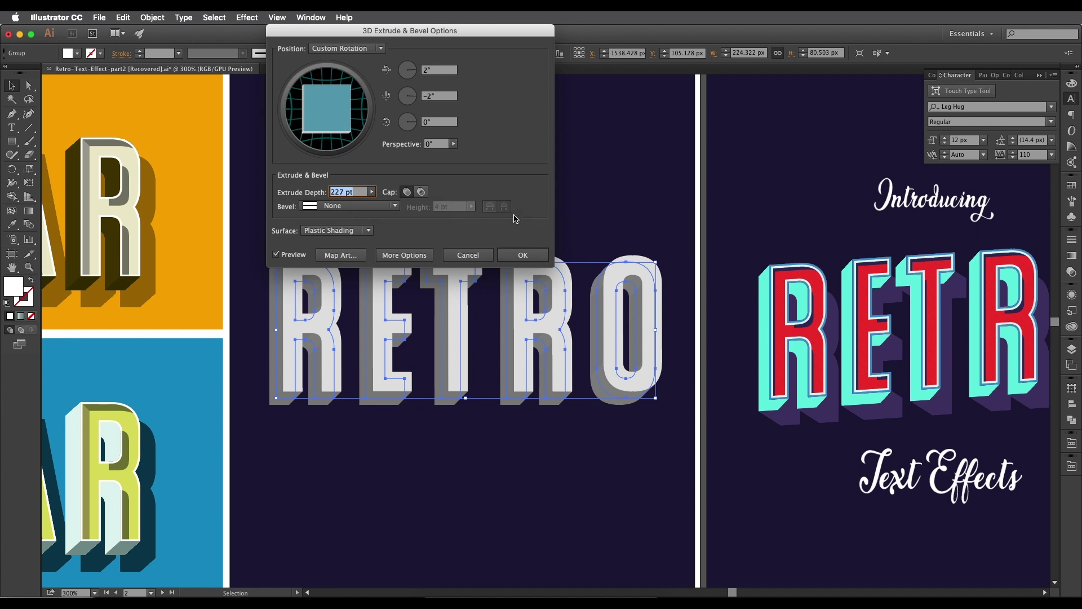
{"action": "left_click", "coordinate": [516, 257]}
Deselect the extruded RETRO letters and compare their sides with the finished lettering beside them.
{"action": "scroll", "coordinate": [498, 355], "scroll_direction": "left", "scroll_amount": 4}
{"action": "scroll", "coordinate": [498, 355], "scroll_direction": "down", "scroll_amount": 2}
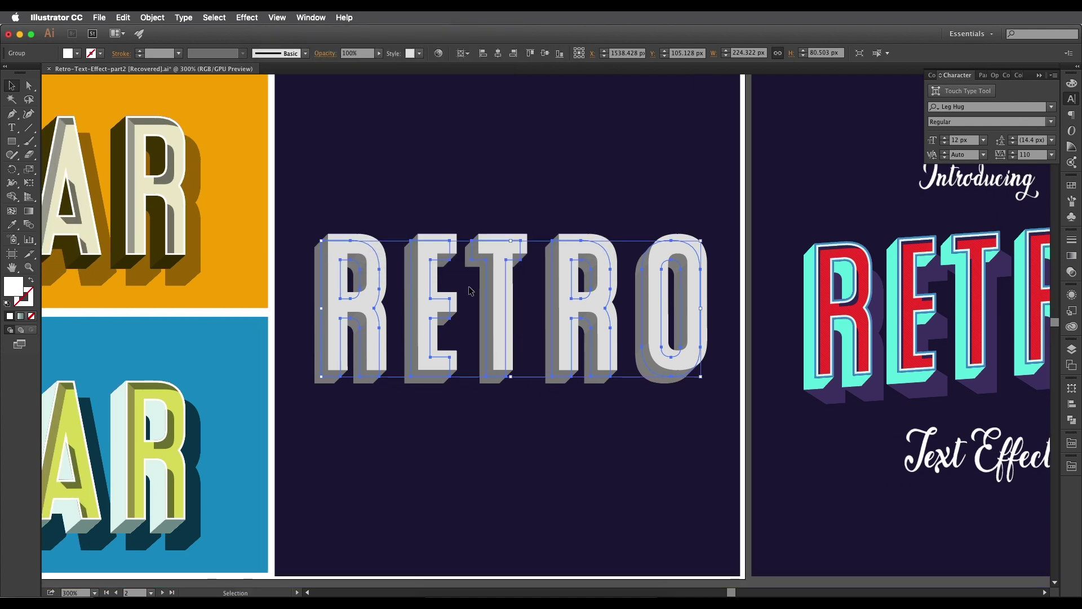
{"action": "left_click", "coordinate": [411, 149]}
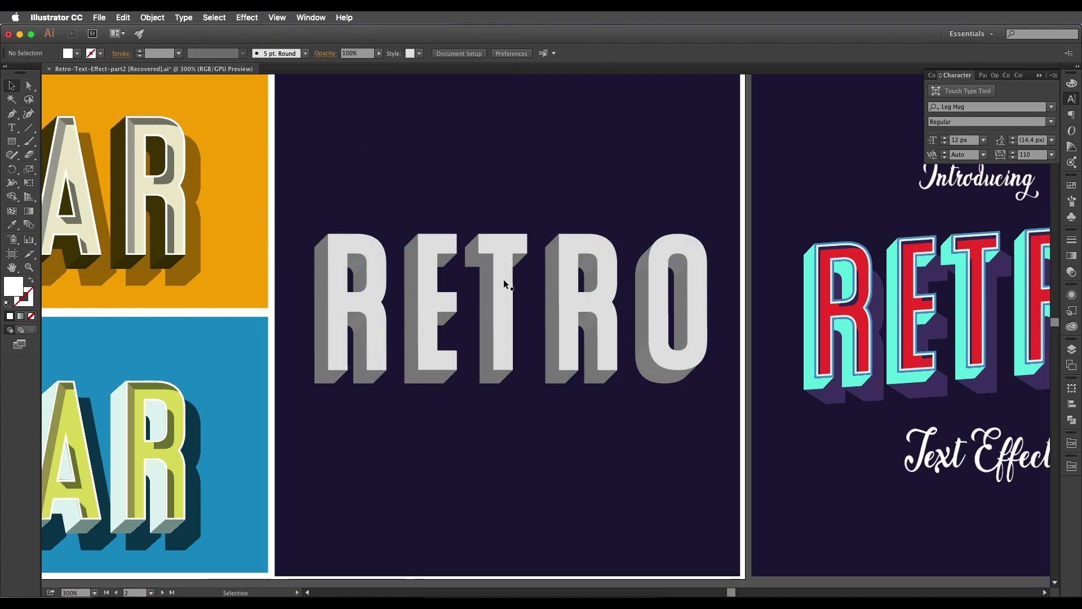
{"action": "key", "text": "super+minus"}
{"action": "key", "text": "super+minus"}
{"action": "left_click_drag", "start_coordinate": [530, 318], "coordinate": [553, 330]}
{"action": "key", "text": "super+plus"}
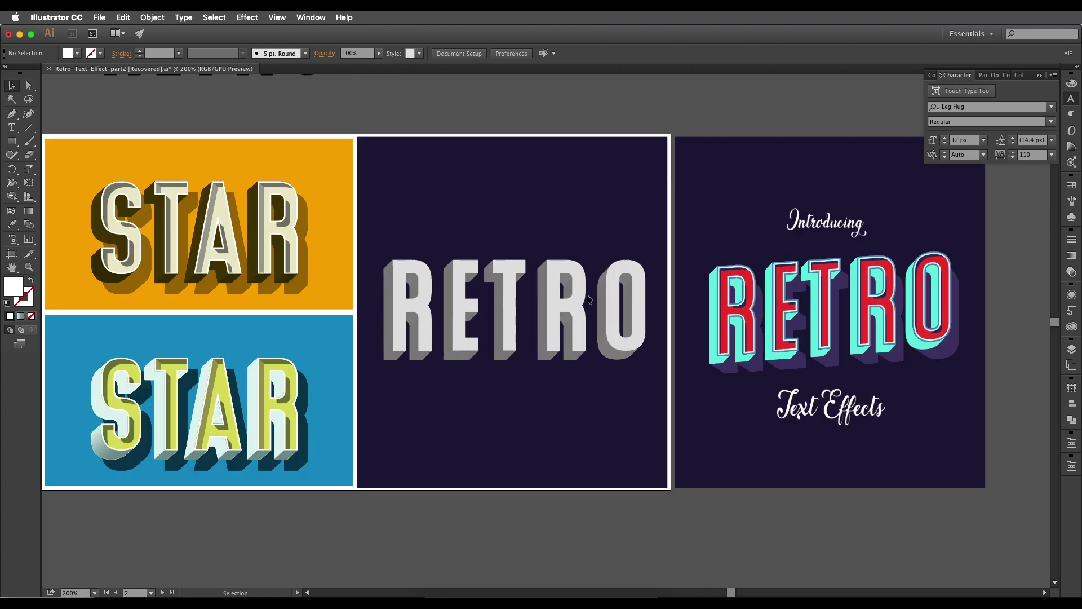
{"action": "key", "text": "super+plus"}
{"action": "key", "text": "super+plus"}
{"action": "key", "text": "super+minus"}
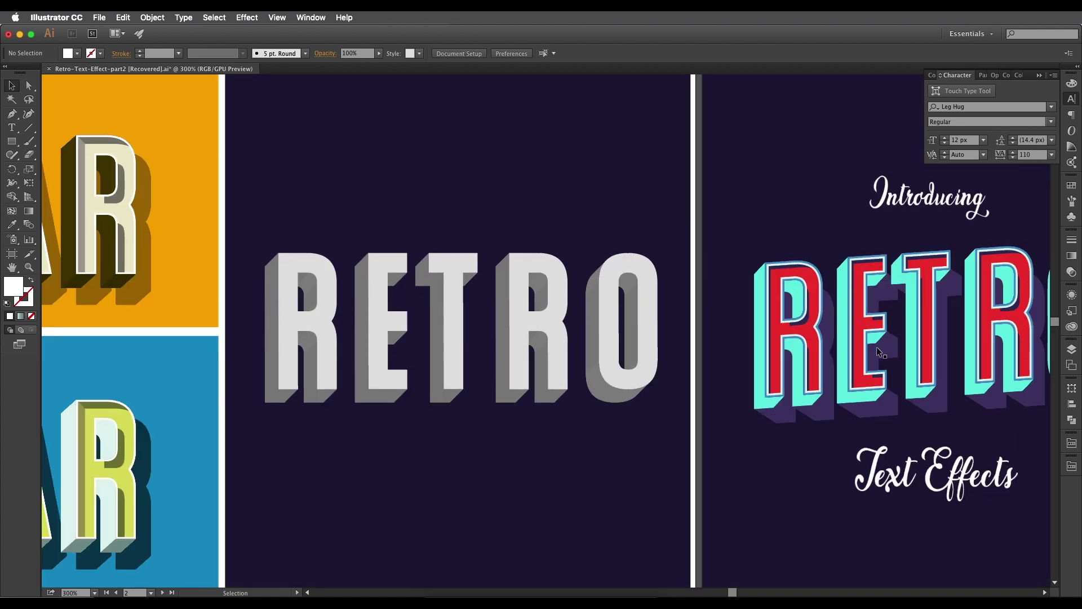
{"action": "left_click_drag", "start_coordinate": [588, 324], "coordinate": [603, 320]}
Expand the appearance of the extruded RETRO lettering and ungroup it into separate letters.
{"action": "left_click", "coordinate": [563, 319]}
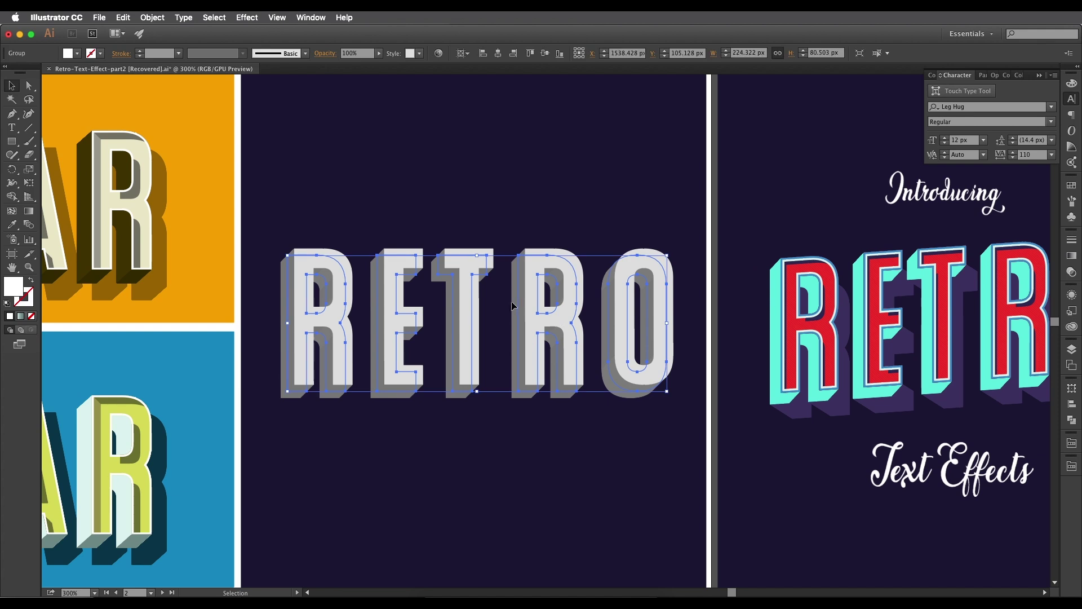
{"action": "left_click", "coordinate": [163, 21]}
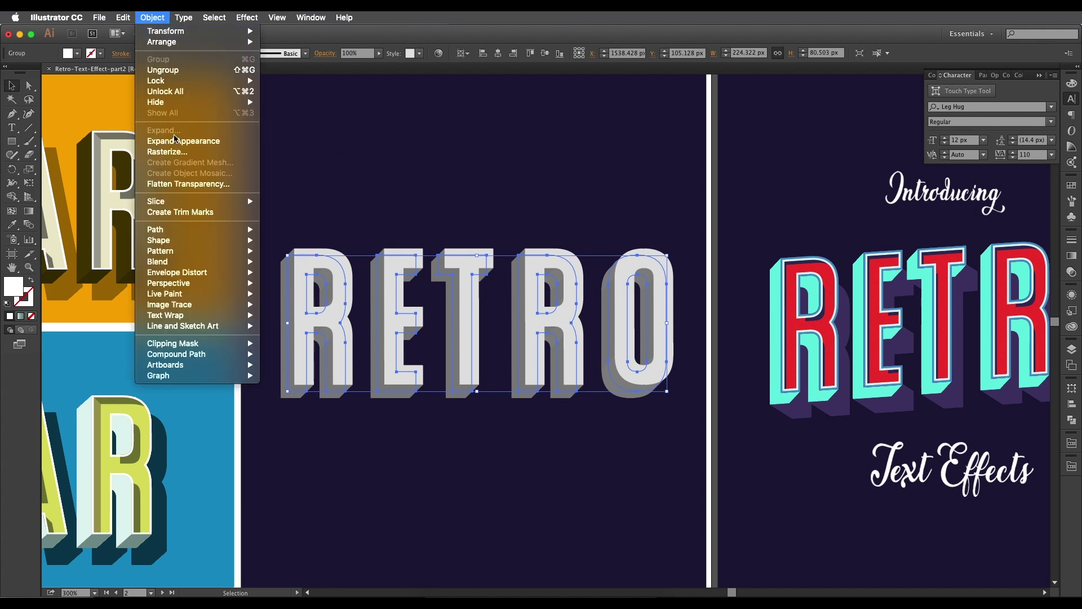
{"action": "left_click", "coordinate": [177, 141]}
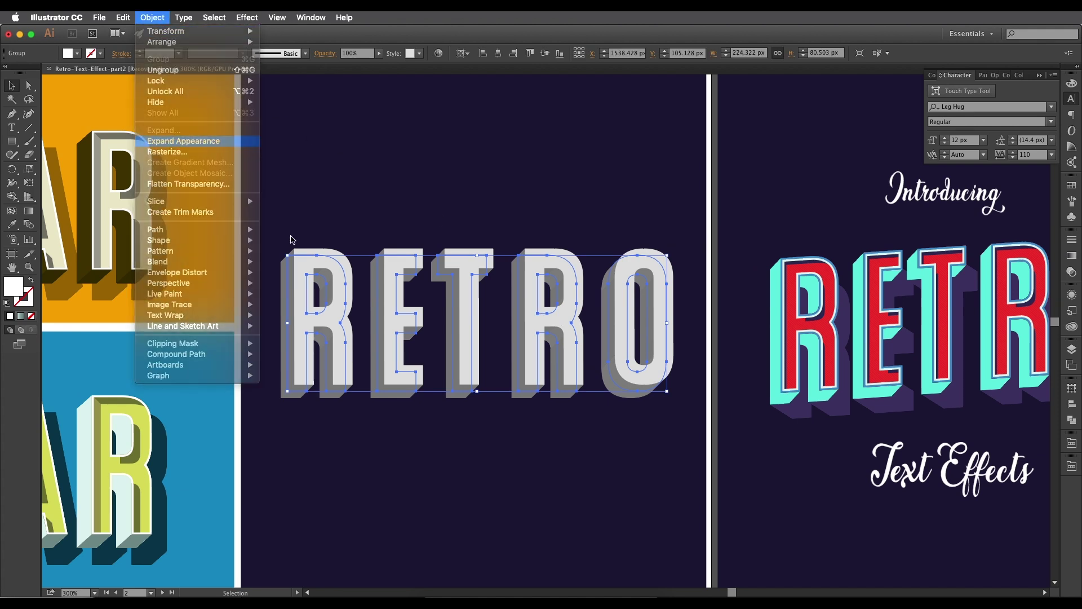
{"action": "right_click", "coordinate": [467, 306]}
{"action": "left_click", "coordinate": [496, 367]}
{"action": "left_click", "coordinate": [497, 433]}
Select all five expanded letters and ungroup them to separate their front faces from their sides.
{"action": "left_click", "coordinate": [465, 356]}
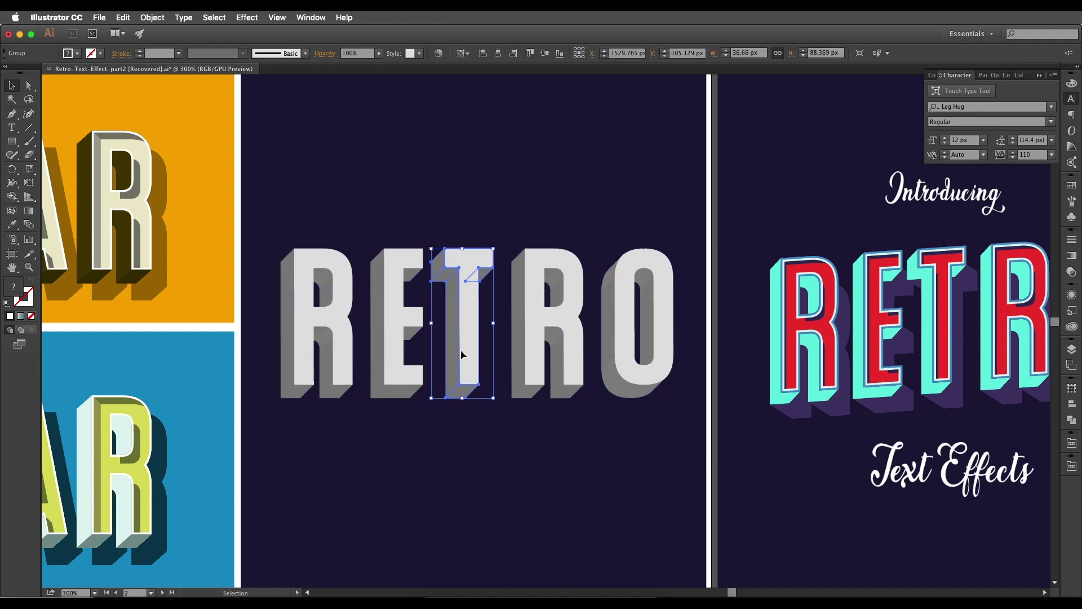
{"action": "left_click", "coordinate": [395, 332]}
{"action": "left_click", "coordinate": [345, 330]}
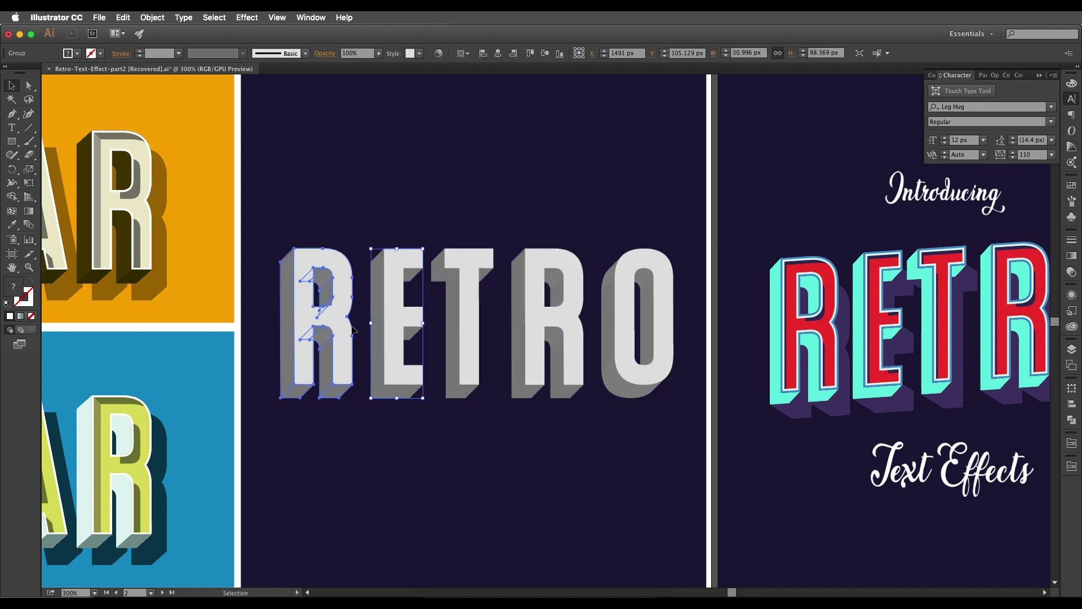
{"action": "left_click", "coordinate": [409, 334], "text": "shift"}
{"action": "left_click", "coordinate": [483, 331], "text": "shift"}
{"action": "left_click", "coordinate": [581, 333], "text": "shift"}
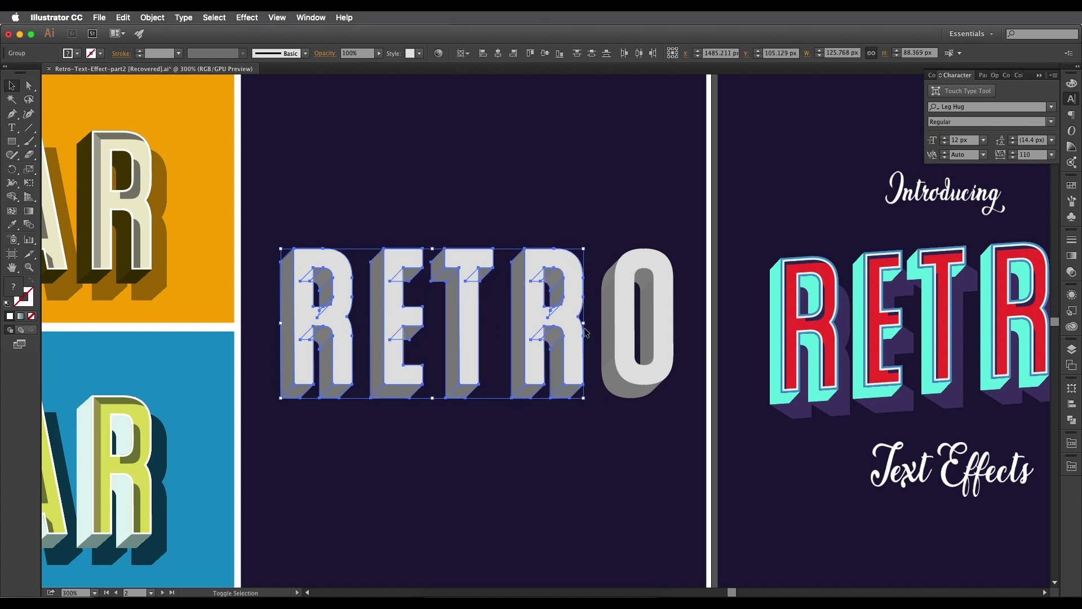
{"action": "left_click", "coordinate": [624, 333], "text": "shift"}
{"action": "right_click", "coordinate": [622, 333]}
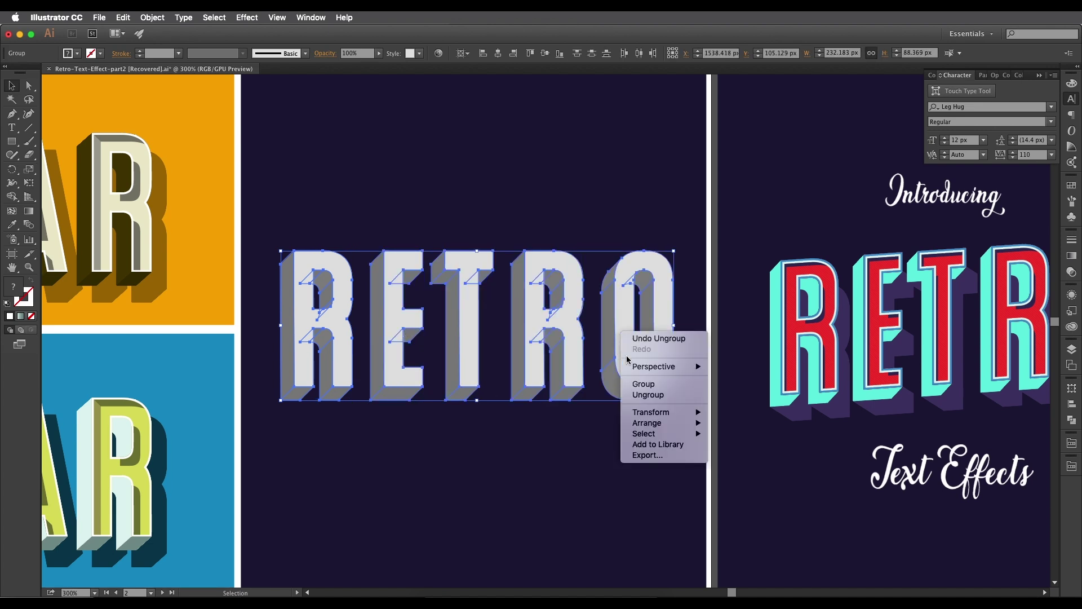
{"action": "left_click", "coordinate": [649, 394]}
{"action": "left_click", "coordinate": [582, 430]}
Group the front faces of all five RETRO letters, checking the group with a trial move that is undone.
{"action": "left_click", "coordinate": [632, 383]}
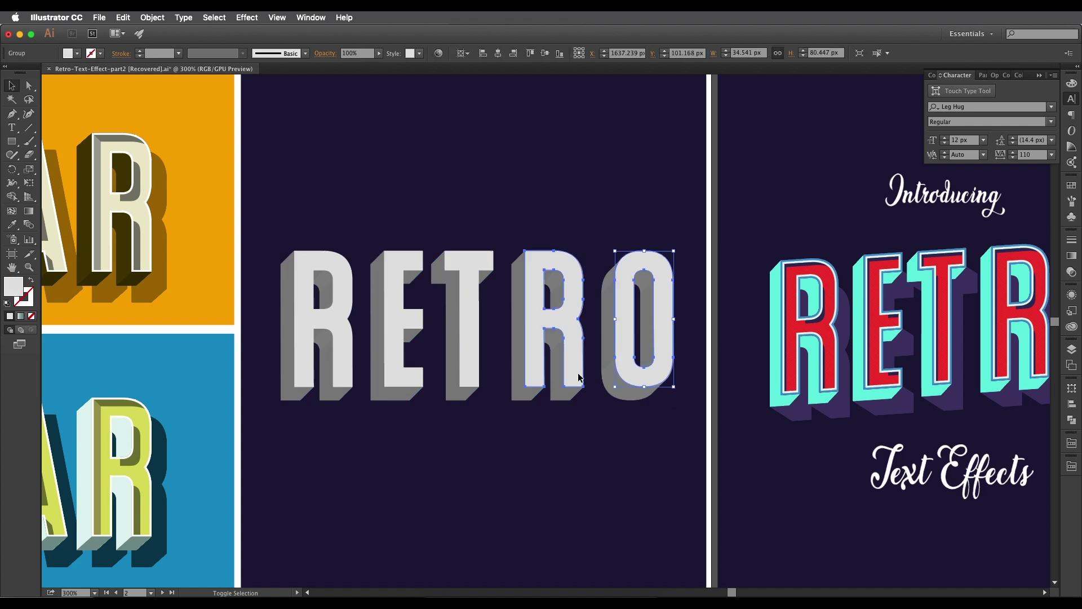
{"action": "left_click", "coordinate": [556, 373], "text": "shift"}
{"action": "left_click", "coordinate": [473, 363], "text": "shift"}
{"action": "left_click", "coordinate": [397, 355], "text": "shift"}
{"action": "left_click", "coordinate": [354, 352], "text": "shift"}
{"action": "key", "text": "a"}
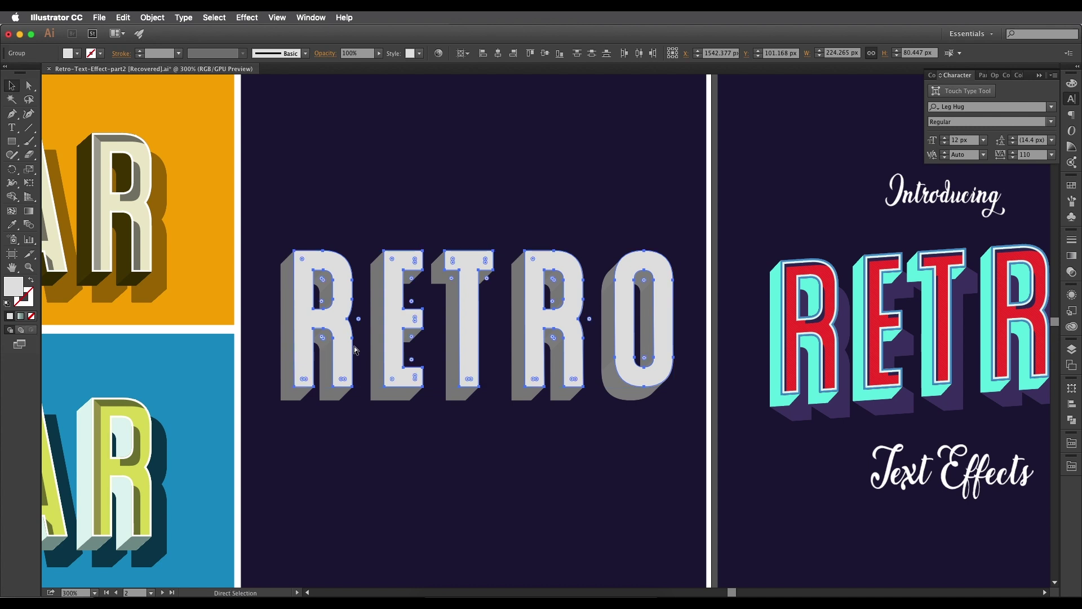
{"action": "key", "text": "v"}
{"action": "left_click_drag", "start_coordinate": [477, 262], "coordinate": [524, 228]}
{"action": "key", "text": "super+z"}
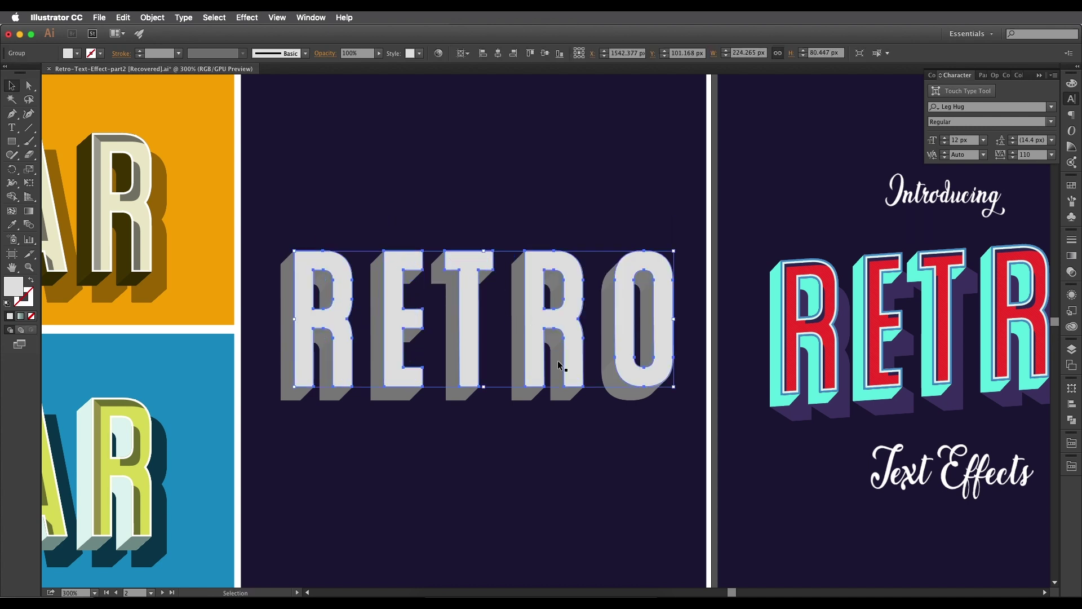
Select only the extruded side shapes of the five letters, without the front faces, and group them.
{"action": "key", "text": "super+minus"}
{"action": "left_click_drag", "start_coordinate": [666, 429], "coordinate": [376, 246]}
{"action": "key", "text": "super+plus"}
{"action": "key", "text": "super+7"}
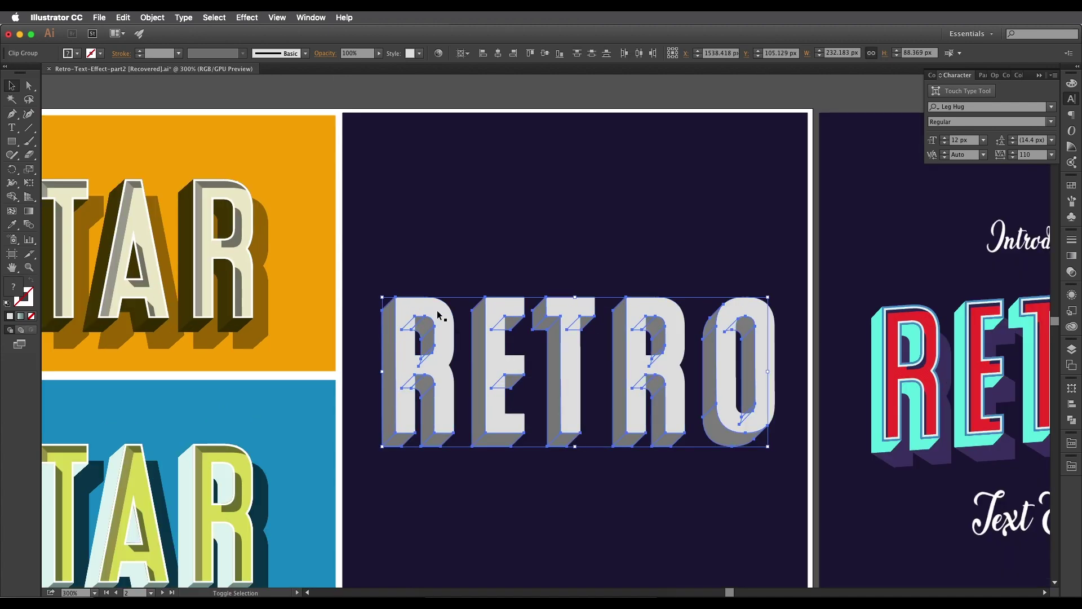
{"action": "left_click_drag", "start_coordinate": [492, 443], "coordinate": [463, 533]}
{"action": "key", "text": "super+z"}
{"action": "key", "text": "a"}
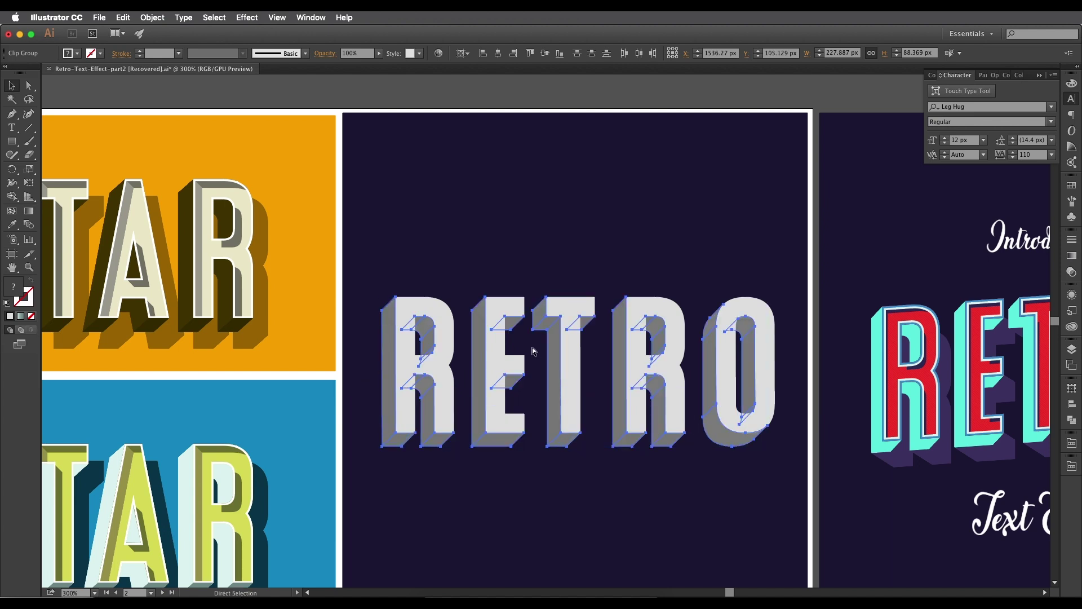
{"action": "key", "text": "v"}
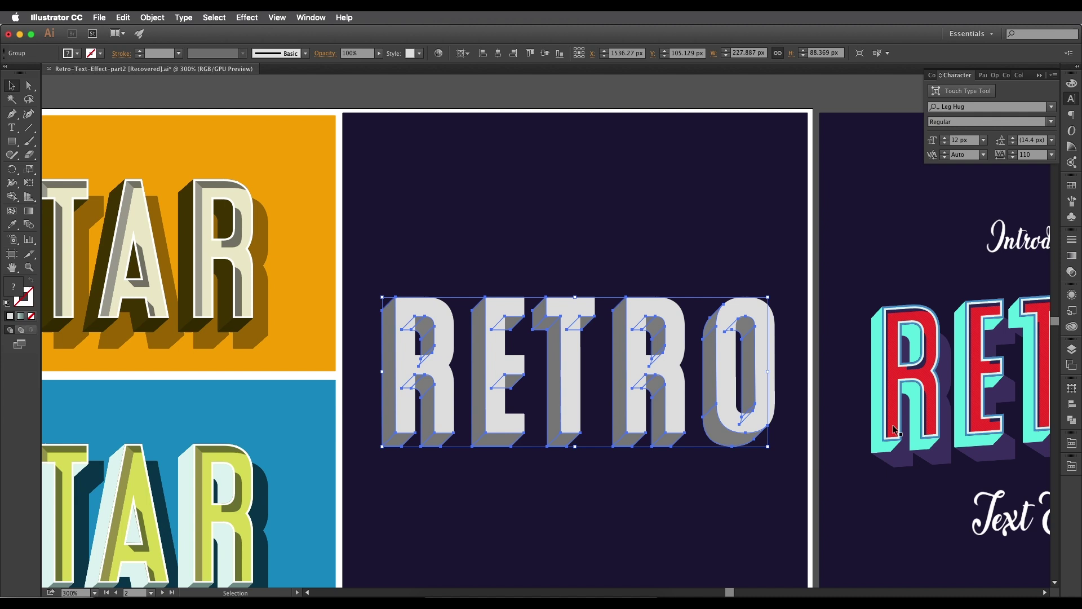
Unite the grouped side shapes with Pathfinder, checking the result with a trial move of the faces that is undone.
{"action": "left_click", "coordinate": [1067, 424]}
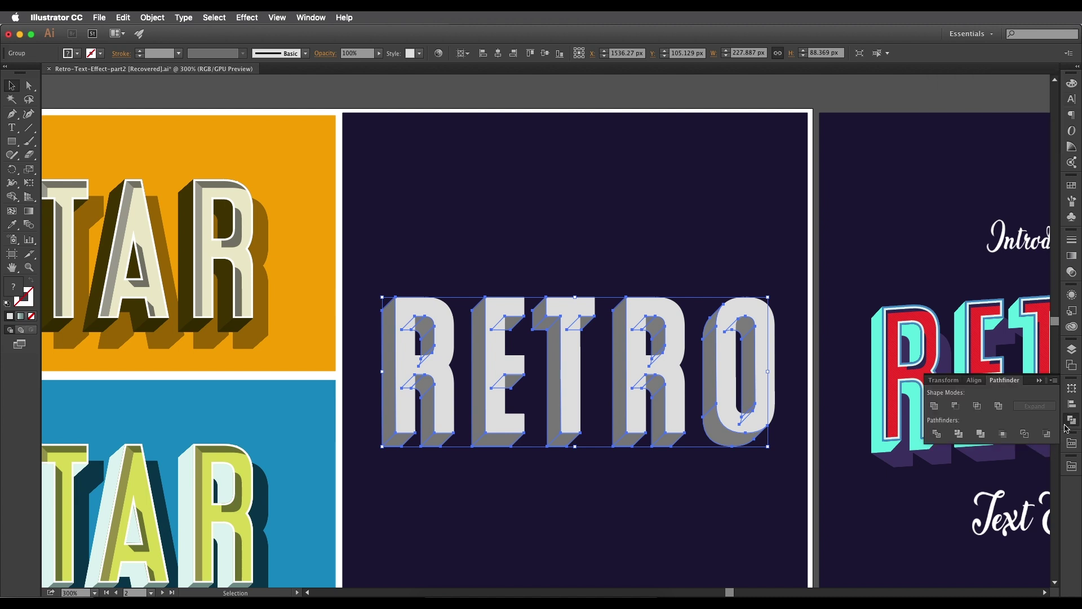
{"action": "left_click", "coordinate": [934, 407]}
{"action": "left_click", "coordinate": [592, 454]}
{"action": "left_click_drag", "start_coordinate": [517, 323], "coordinate": [592, 258]}
{"action": "key", "text": "super+z"}
Fill the grouped front faces with the red #fd3532 sampled from the finished RETRO lettering.
{"action": "key", "text": "v"}
{"action": "scroll", "coordinate": [494, 316], "scroll_direction": "right", "scroll_amount": 5}
{"action": "scroll", "coordinate": [493, 317], "scroll_direction": "down", "scroll_amount": 2}
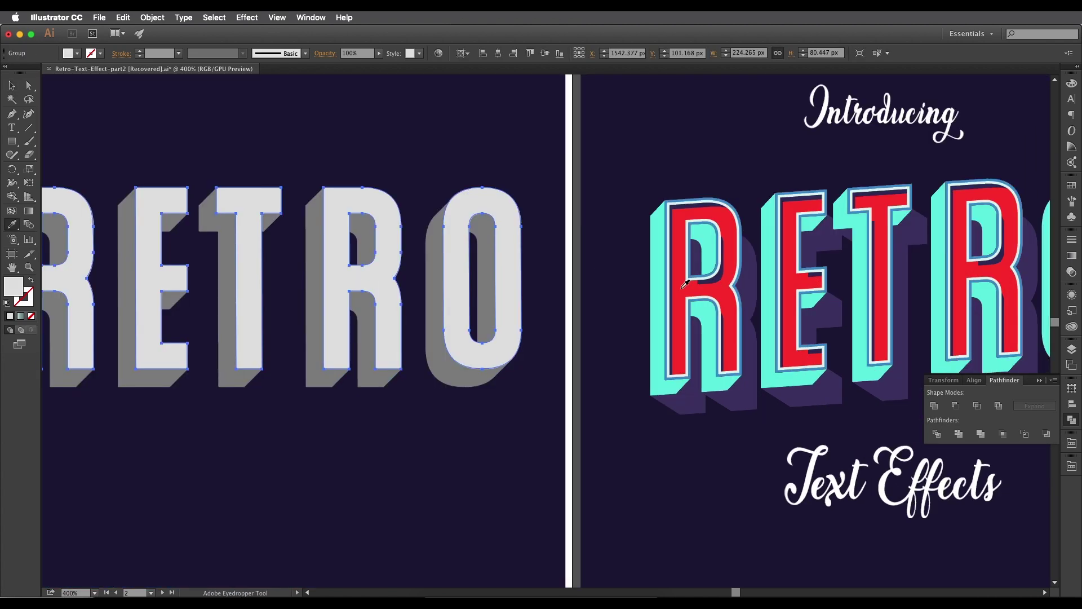
{"action": "left_click", "coordinate": [684, 288]}
{"action": "left_click_drag", "start_coordinate": [453, 287], "coordinate": [544, 283]}
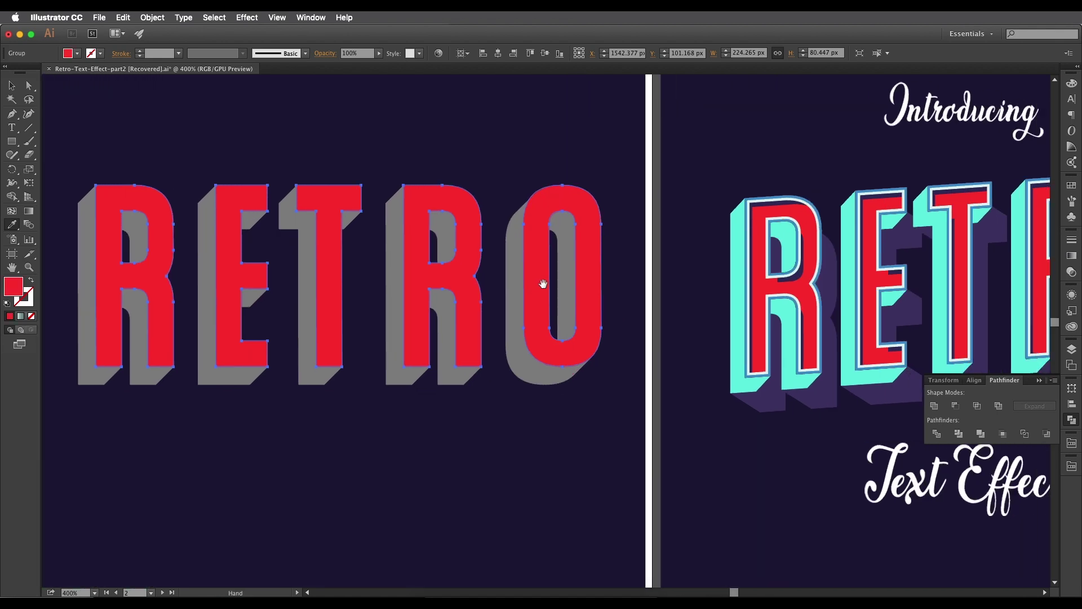
{"action": "double_click", "coordinate": [16, 285]}
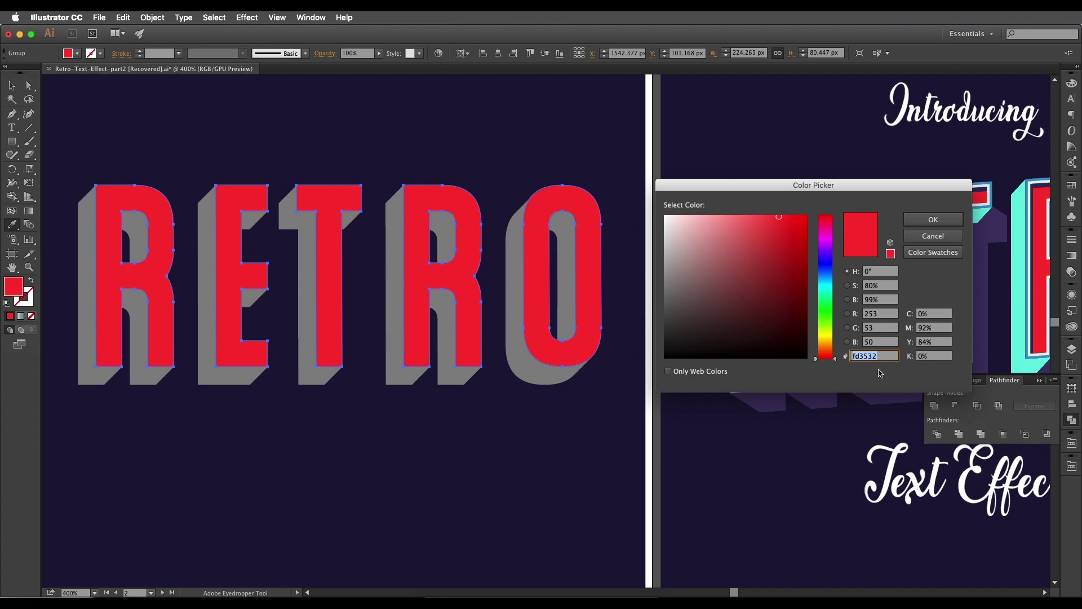
{"action": "left_click", "coordinate": [937, 223]}
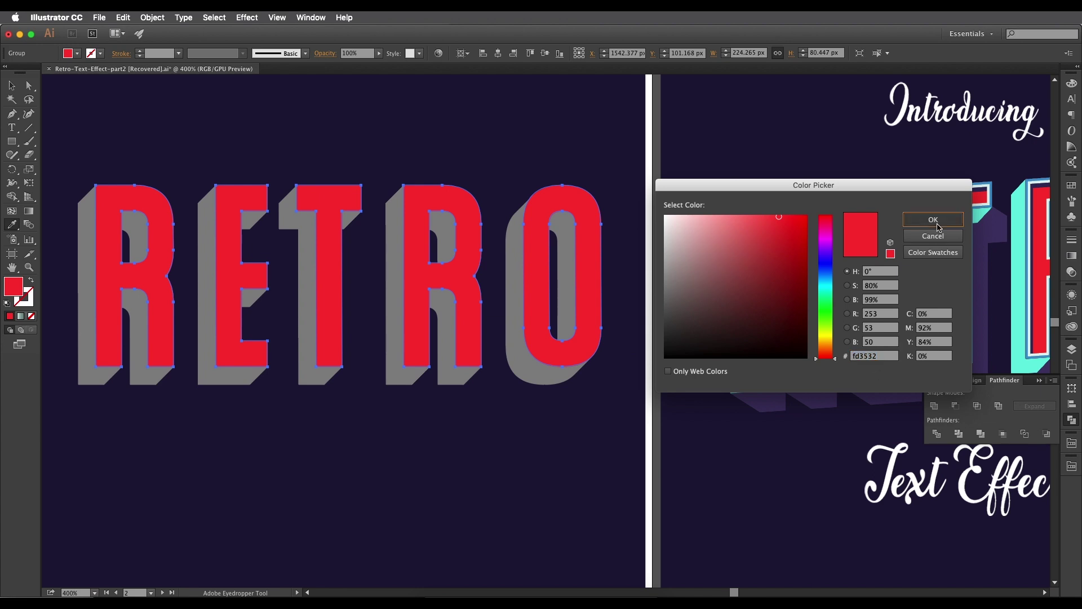
Compare the red front faces and grey sides with the colours of the finished RETRO lettering.
{"action": "scroll", "coordinate": [463, 288], "scroll_direction": "down", "scroll_amount": 2}
{"action": "left_click_drag", "start_coordinate": [440, 275], "coordinate": [407, 277]}
{"action": "scroll", "coordinate": [483, 267], "scroll_direction": "up", "scroll_amount": 1}
{"action": "scroll", "coordinate": [448, 279], "scroll_direction": "up", "scroll_amount": 1}
{"action": "scroll", "coordinate": [459, 292], "scroll_direction": "down", "scroll_amount": 1}
{"action": "left_click_drag", "start_coordinate": [483, 310], "coordinate": [498, 293]}
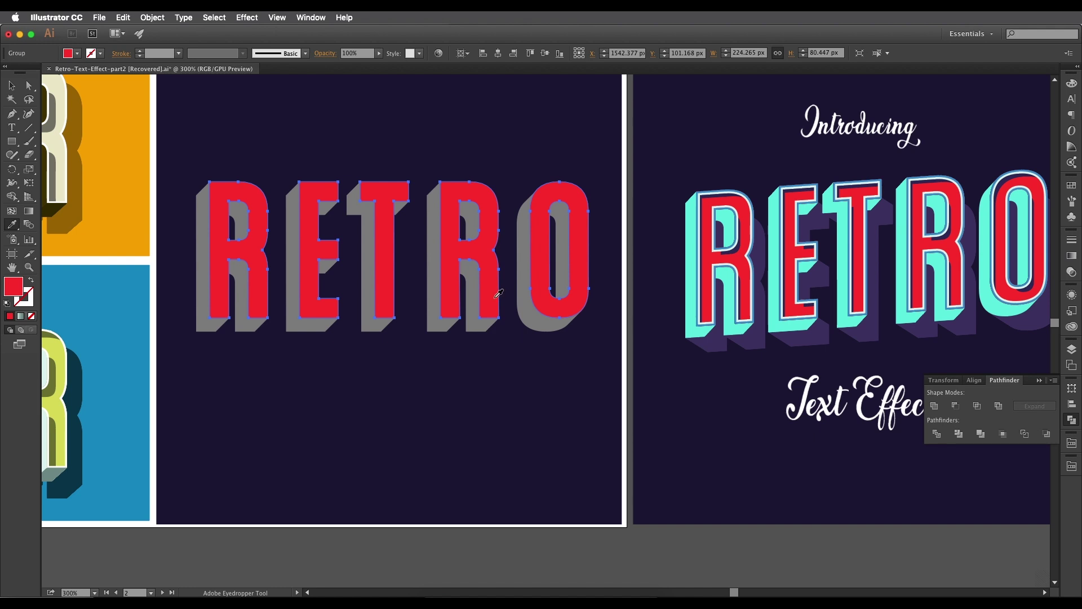
{"action": "scroll", "coordinate": [496, 298], "scroll_direction": "down", "scroll_amount": 2}
{"action": "left_click_drag", "start_coordinate": [492, 283], "coordinate": [458, 294]}
{"action": "scroll", "coordinate": [498, 313], "scroll_direction": "up", "scroll_amount": 2}
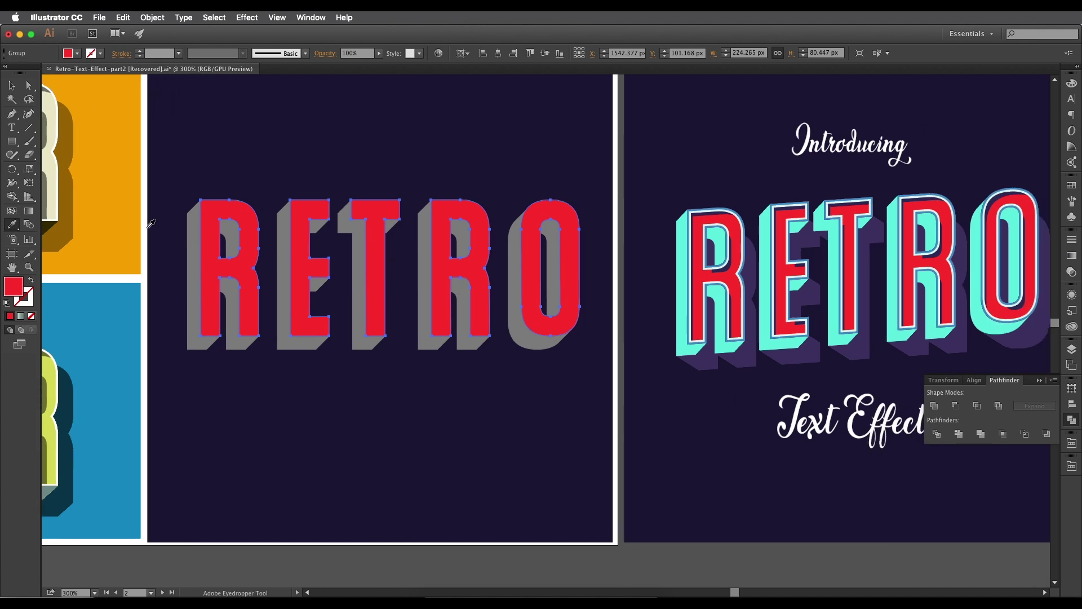
Fill the grouped side shapes with the aqua #63ede2 sampled from the finished RETRO lettering.
{"action": "key", "text": "v"}
{"action": "left_click", "coordinate": [189, 264]}
{"action": "key", "text": "i"}
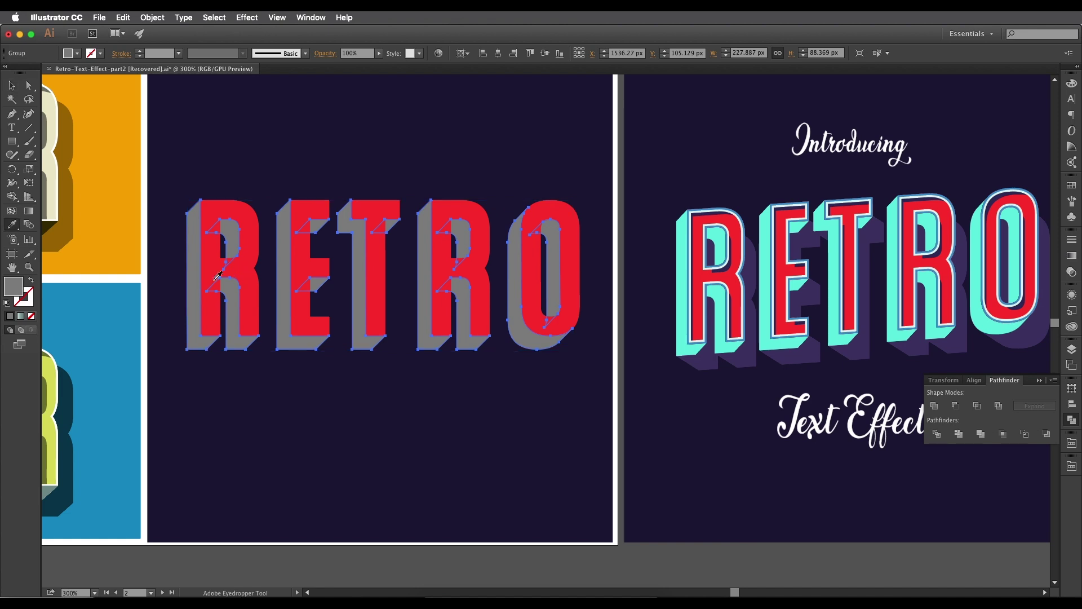
{"action": "left_click", "coordinate": [687, 286]}
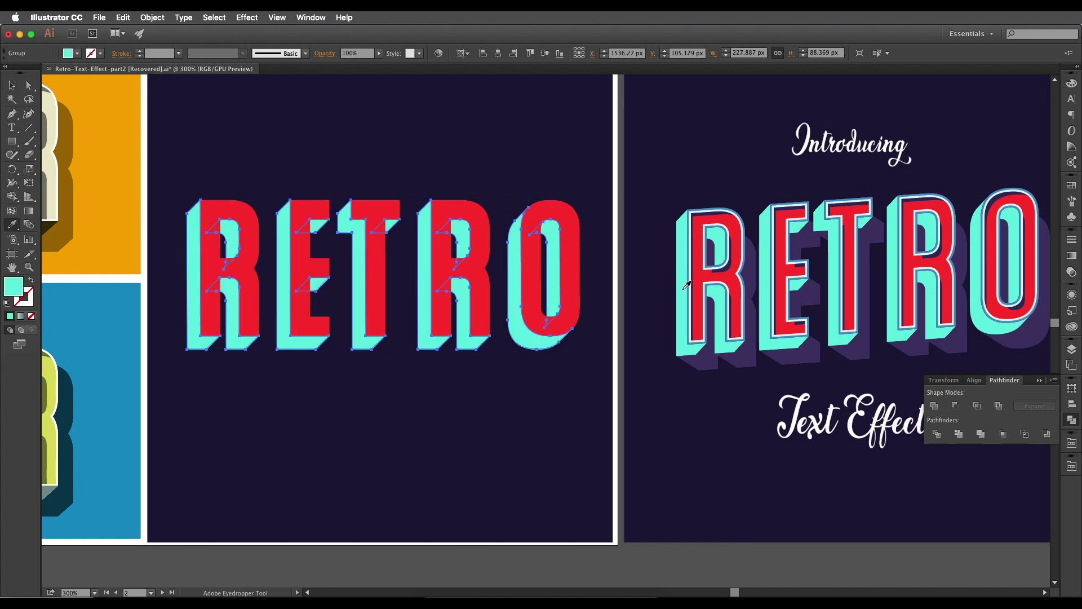
{"action": "key", "text": "super+plus"}
{"action": "double_click", "coordinate": [15, 285]}
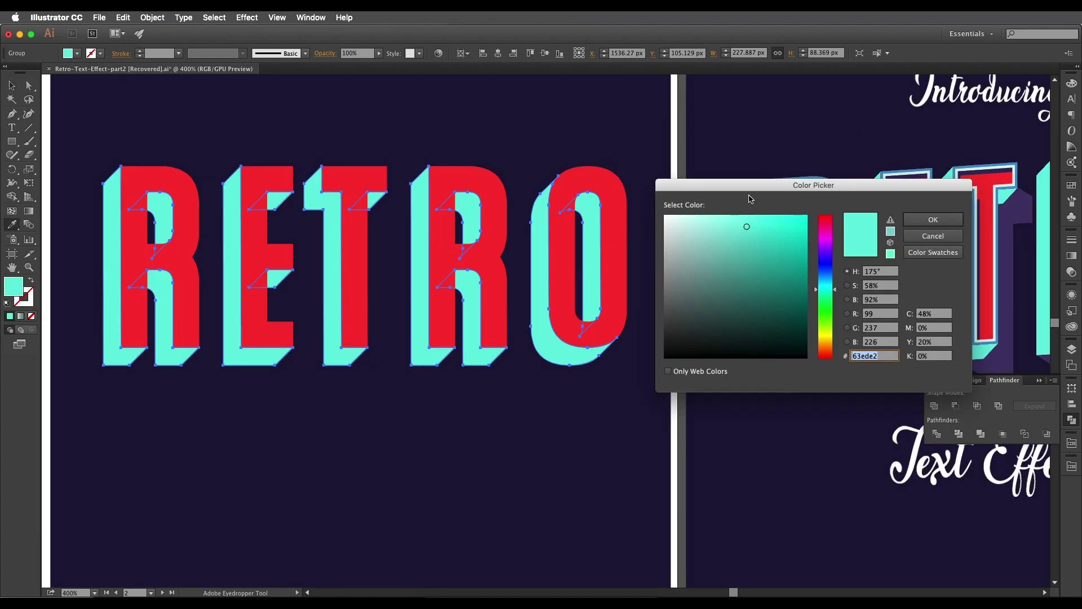
{"action": "left_click_drag", "start_coordinate": [750, 186], "coordinate": [467, 169]}
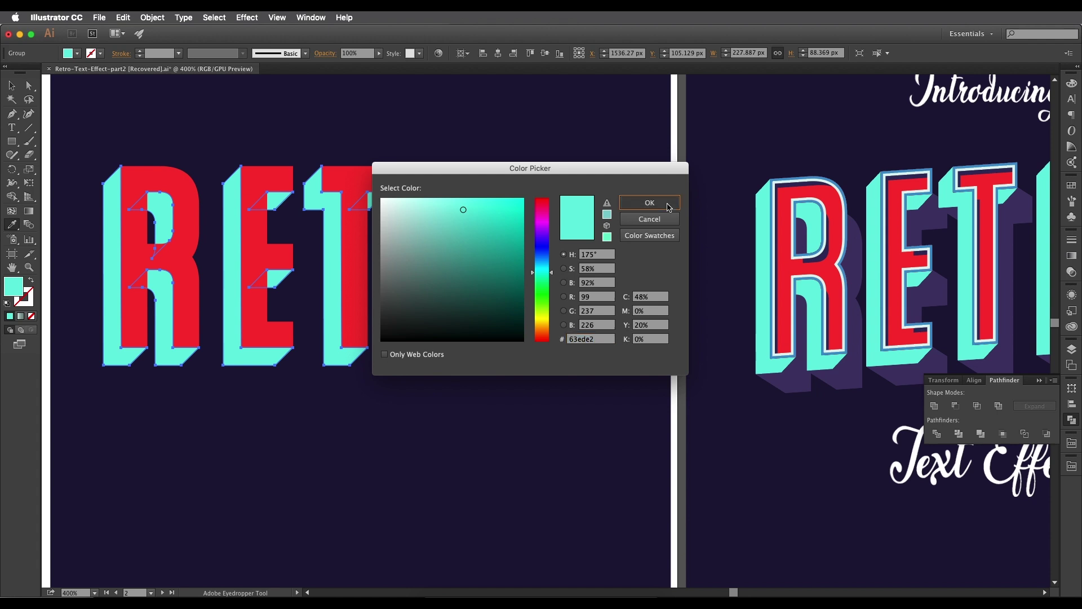
{"action": "left_click", "coordinate": [649, 202]}
Compare the red and aqua lettering with the finished RETRO design, examining the shadow behind its letters.
{"action": "scroll", "coordinate": [592, 270], "scroll_direction": "down", "scroll_amount": 3}
{"action": "left_click_drag", "start_coordinate": [560, 264], "coordinate": [505, 273]}
{"action": "scroll", "coordinate": [490, 271], "scroll_direction": "up", "scroll_amount": 1}
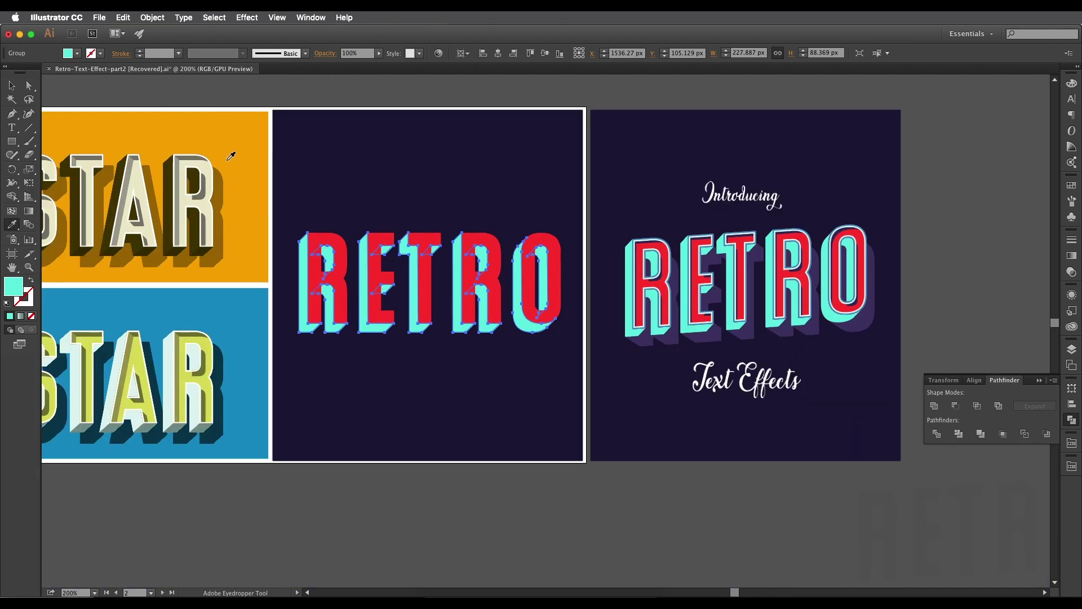
{"action": "left_click", "coordinate": [11, 85]}
{"action": "left_click", "coordinate": [309, 116]}
{"action": "left_click_drag", "start_coordinate": [393, 256], "coordinate": [413, 227]}
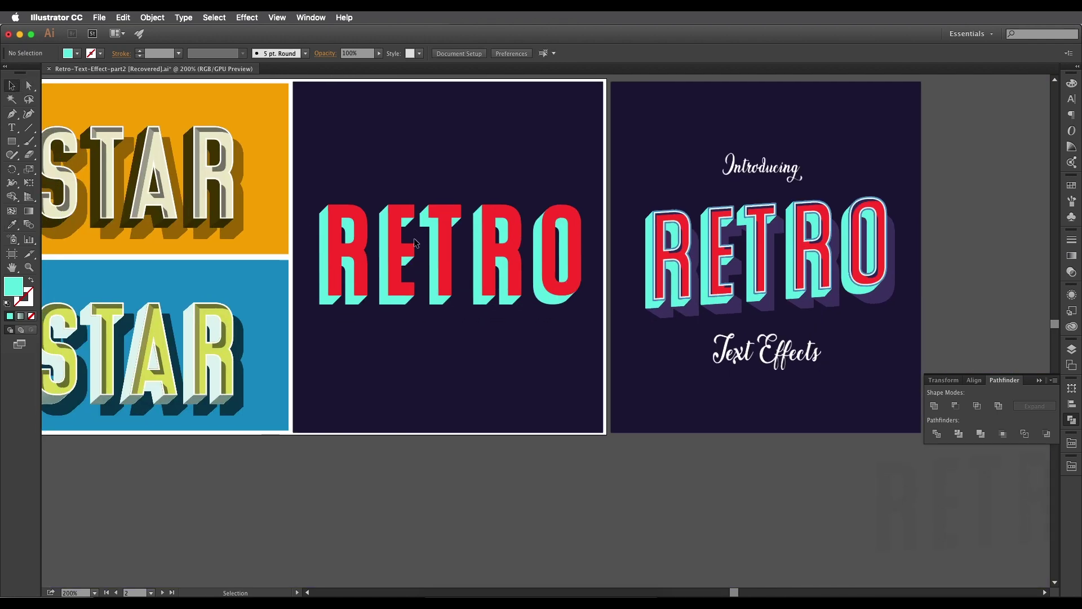
{"action": "scroll", "coordinate": [476, 295], "scroll_direction": "up", "scroll_amount": 1}
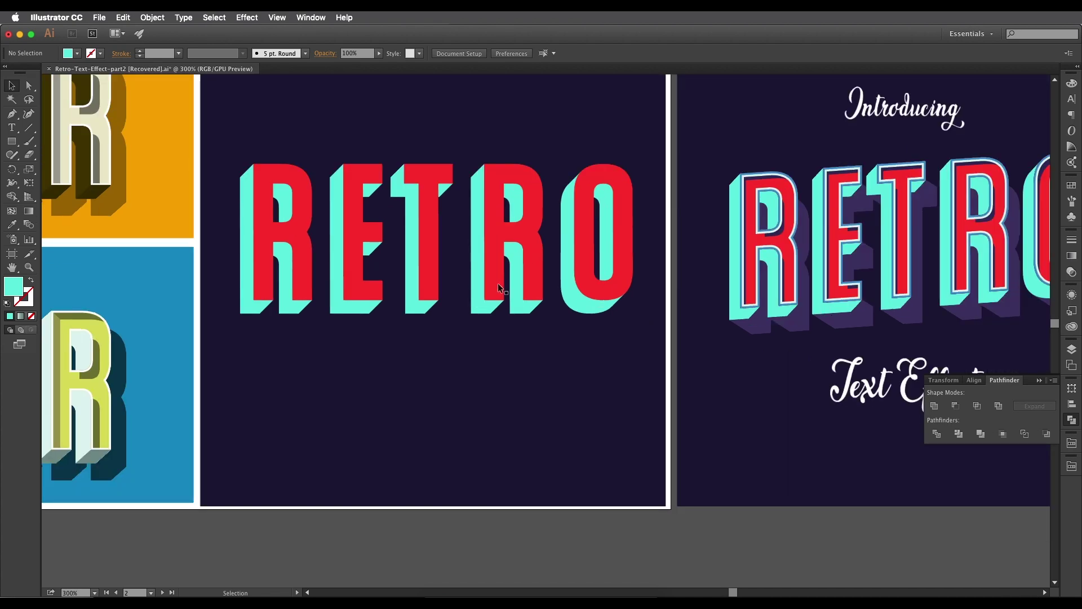
{"action": "scroll", "coordinate": [488, 291], "scroll_direction": "right", "scroll_amount": 3}
{"action": "scroll", "coordinate": [489, 291], "scroll_direction": "up", "scroll_amount": 2}
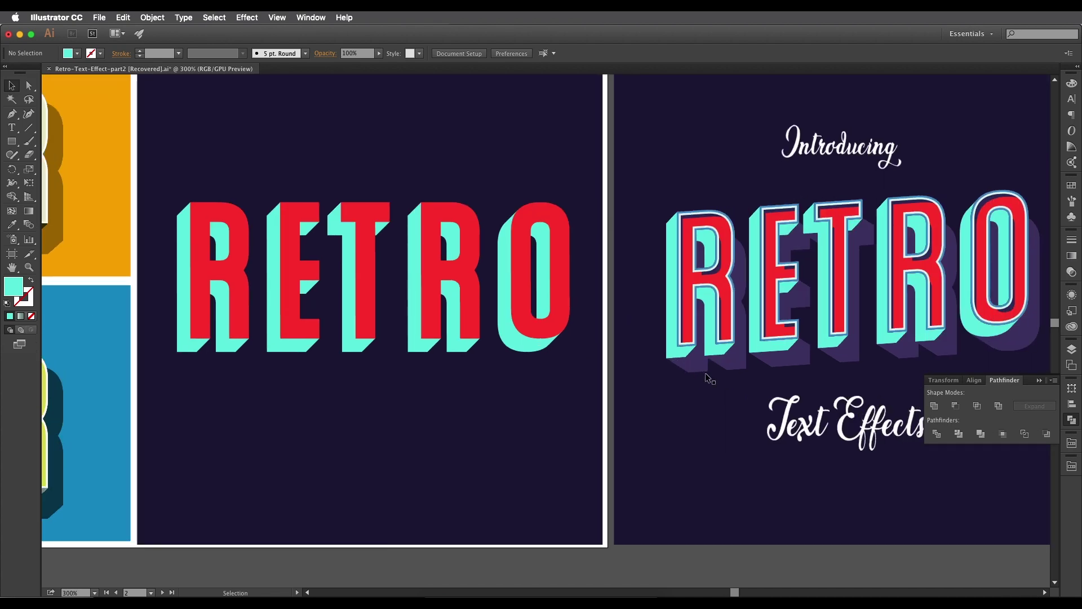
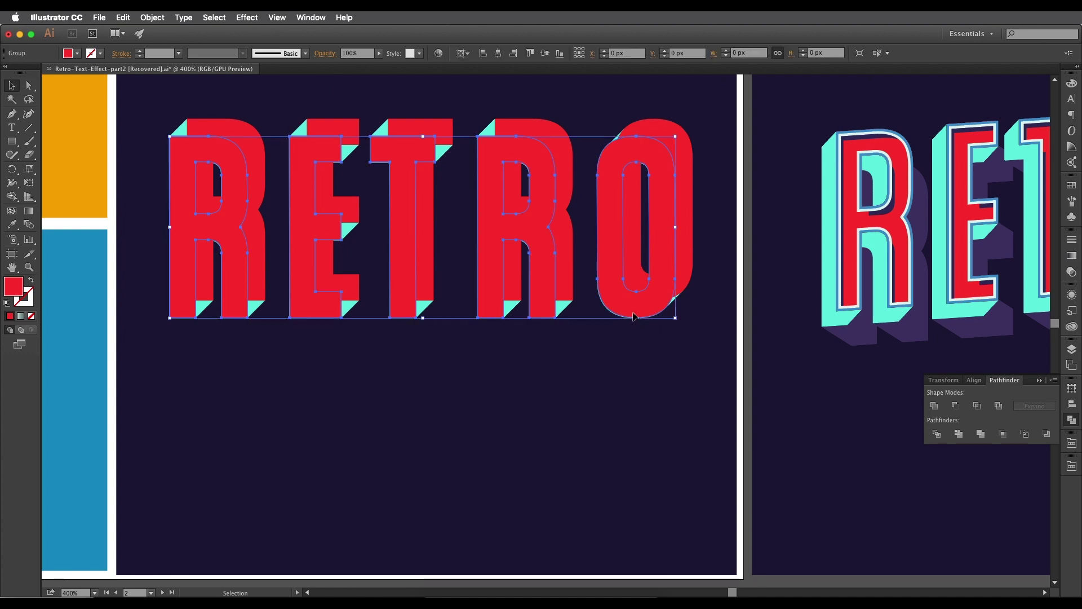
Duplicate the offset red letter copy diagonally down-right to about X 1551 px, Y 120 px, and select both copies.
{"action": "left_click_drag", "start_coordinate": [635, 319], "coordinate": [677, 342]}
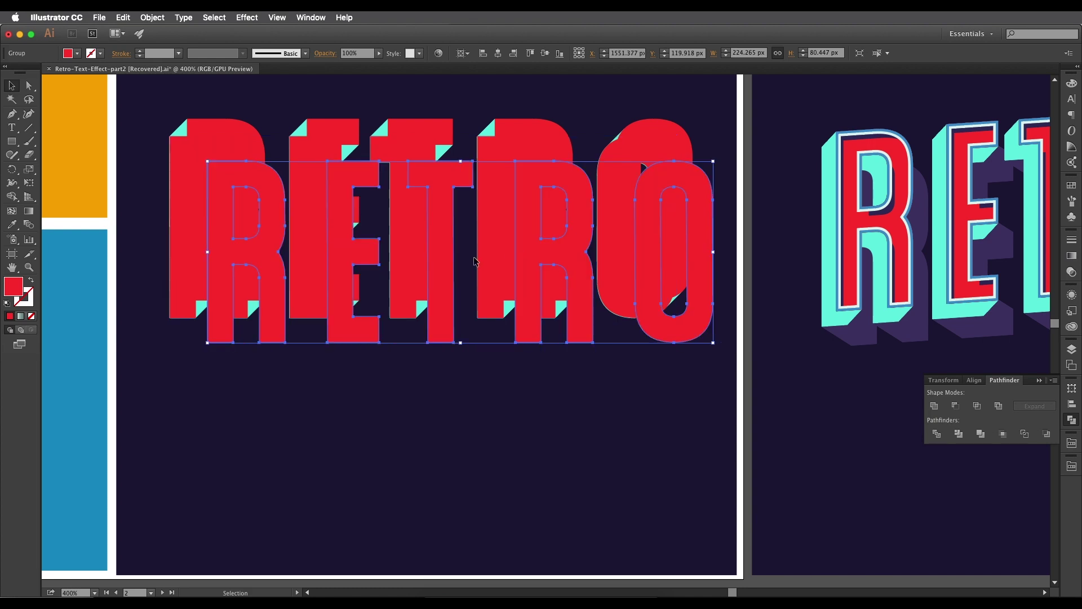
{"action": "scroll", "coordinate": [581, 303], "scroll_direction": "up", "scroll_amount": 1}
{"action": "scroll", "coordinate": [582, 303], "scroll_direction": "left", "scroll_amount": 1}
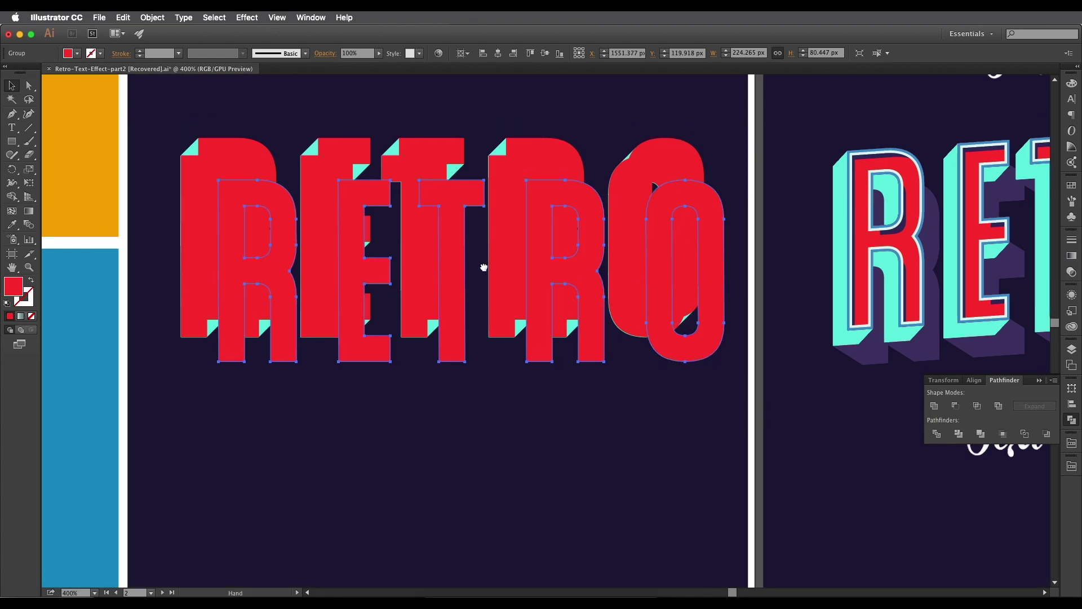
{"action": "left_click", "coordinate": [503, 335], "text": "shift"}
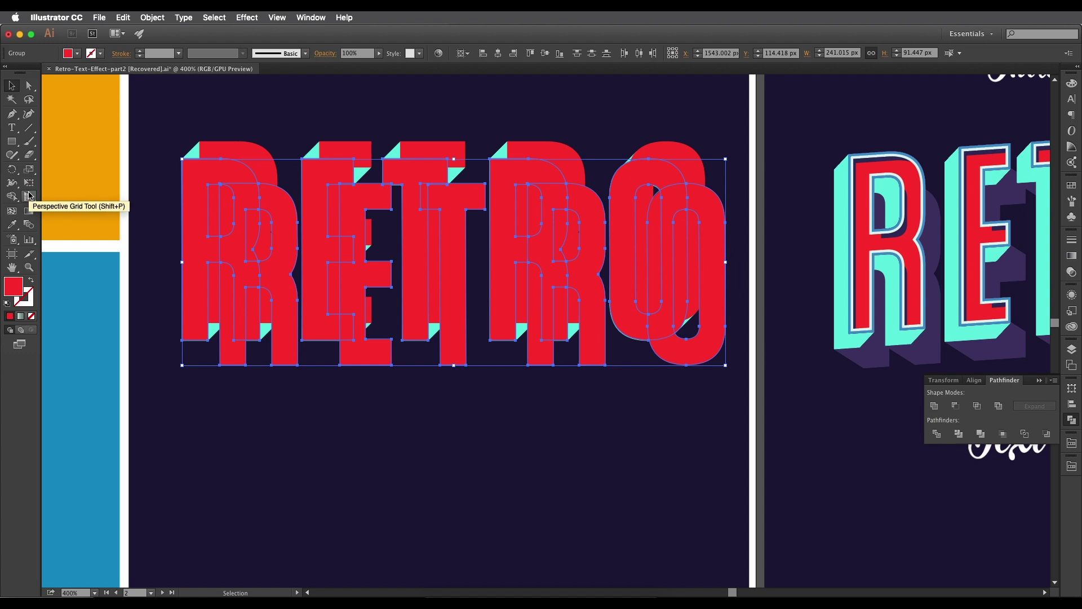
Blend the two offset letter copies between the lower-left corners of their first R.
{"action": "left_click", "coordinate": [32, 226]}
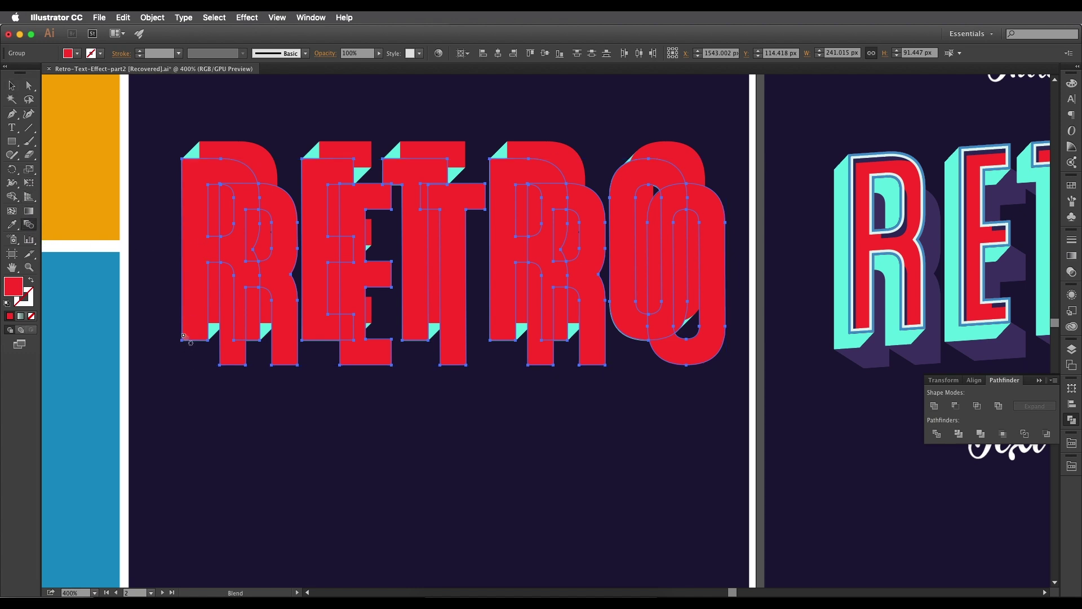
{"action": "left_click", "coordinate": [221, 364]}
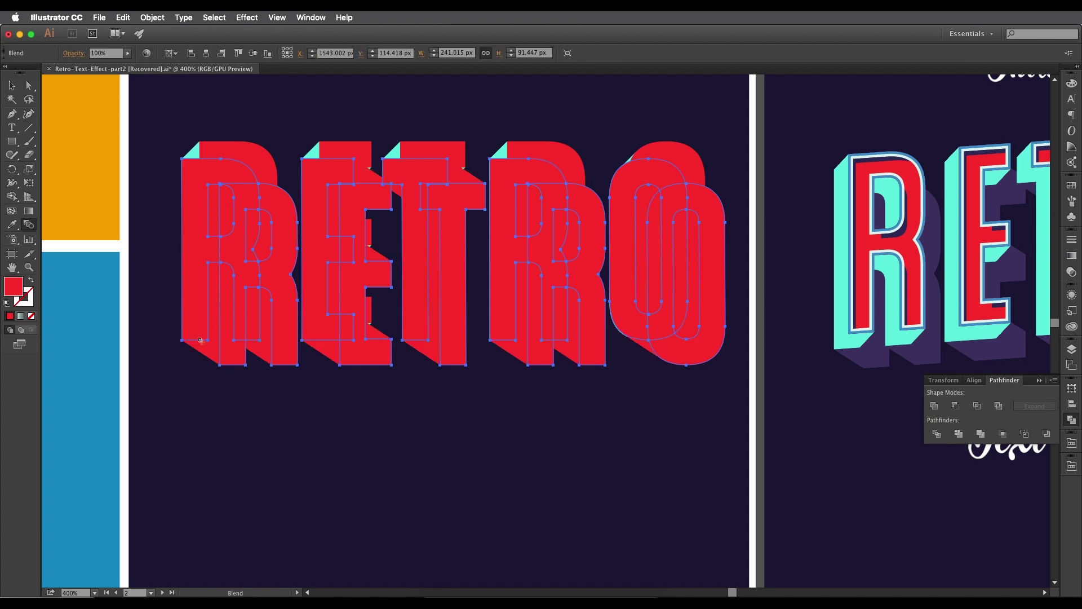
{"action": "scroll", "coordinate": [224, 358], "scroll_direction": "up", "scroll_amount": 2}
{"action": "scroll", "coordinate": [224, 357], "scroll_direction": "down", "scroll_amount": 2}
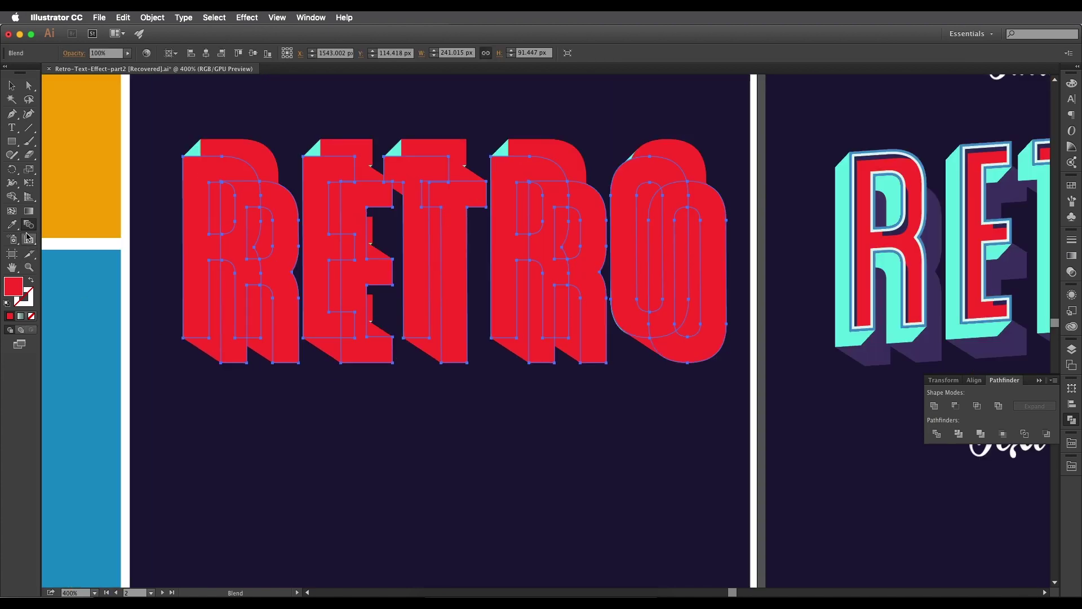
Set the spacing of the letter blend to Specified Steps in its blend options.
{"action": "double_click", "coordinate": [28, 229]}
{"action": "left_click", "coordinate": [537, 147]}
{"action": "left_click", "coordinate": [538, 147]}
{"action": "left_click", "coordinate": [562, 146]}
{"action": "scroll", "coordinate": [562, 146], "scroll_direction": "down", "scroll_amount": 8}
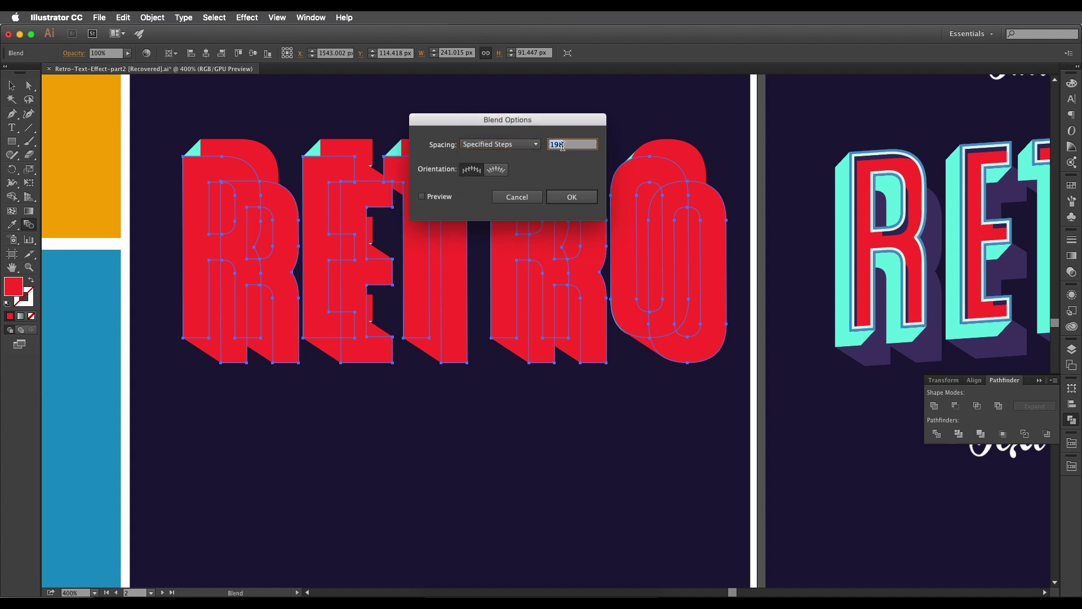
{"action": "left_click", "coordinate": [564, 193]}
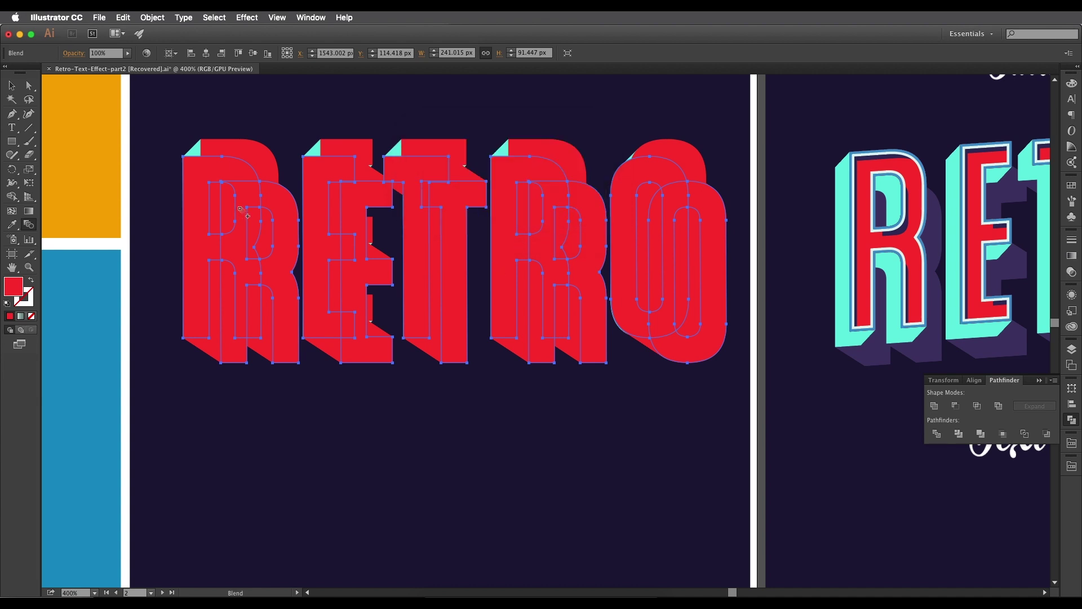
Recolour the blend with the white fill sampled from the shadow of the finished RETRO lettering.
{"action": "left_click", "coordinate": [11, 85]}
{"action": "scroll", "coordinate": [224, 142], "scroll_direction": "down", "scroll_amount": 1}
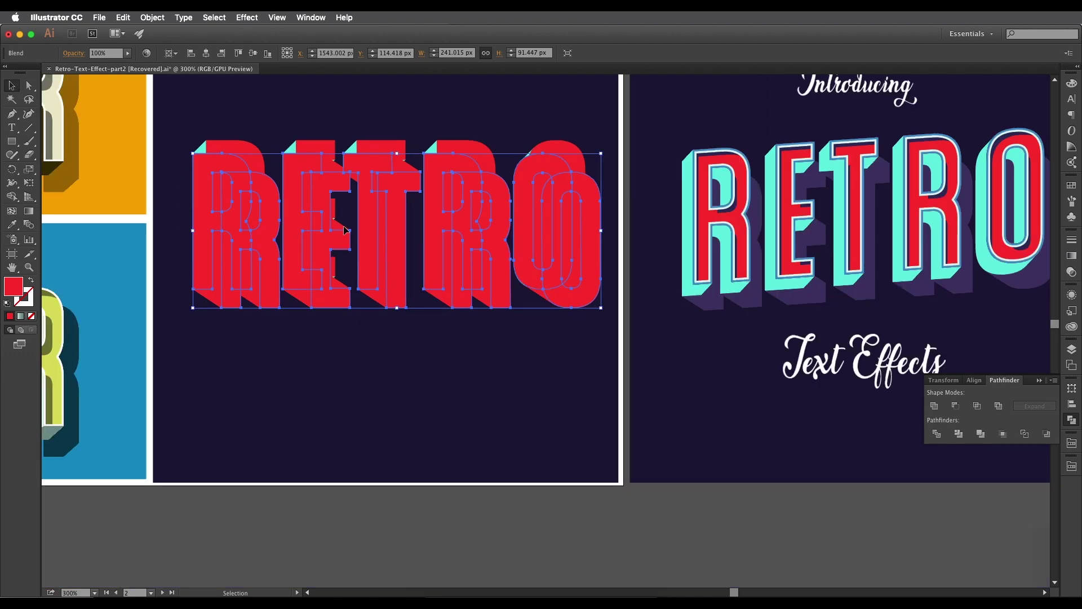
{"action": "left_click_drag", "start_coordinate": [344, 227], "coordinate": [458, 238]}
{"action": "key", "text": "i"}
{"action": "scroll", "coordinate": [580, 259], "scroll_direction": "down", "scroll_amount": 5}
{"action": "scroll", "coordinate": [581, 260], "scroll_direction": "right", "scroll_amount": 8}
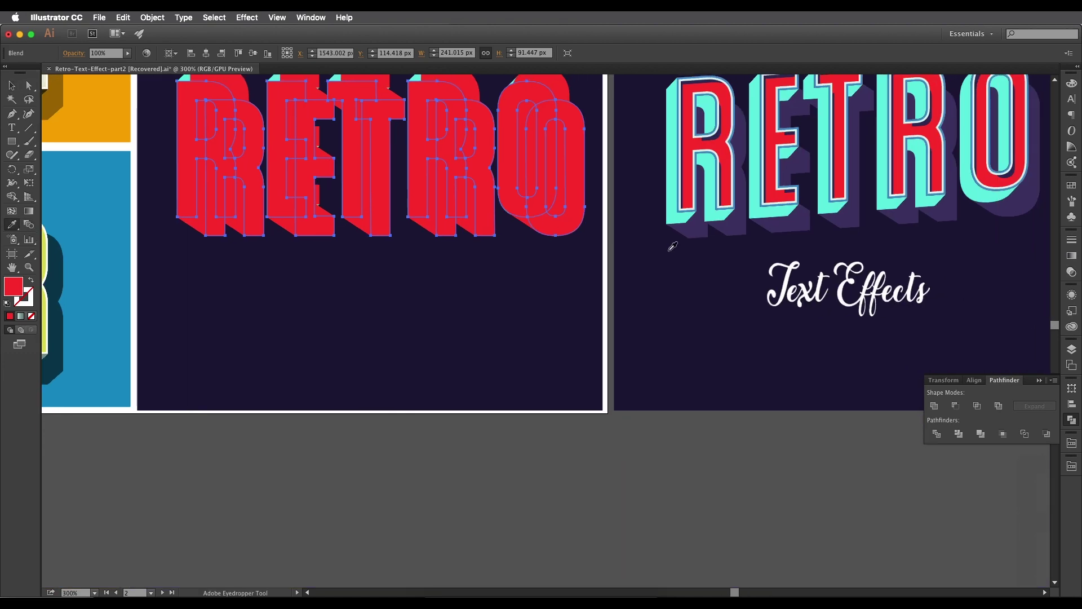
{"action": "left_click", "coordinate": [742, 223]}
{"action": "key", "text": "super+plus"}
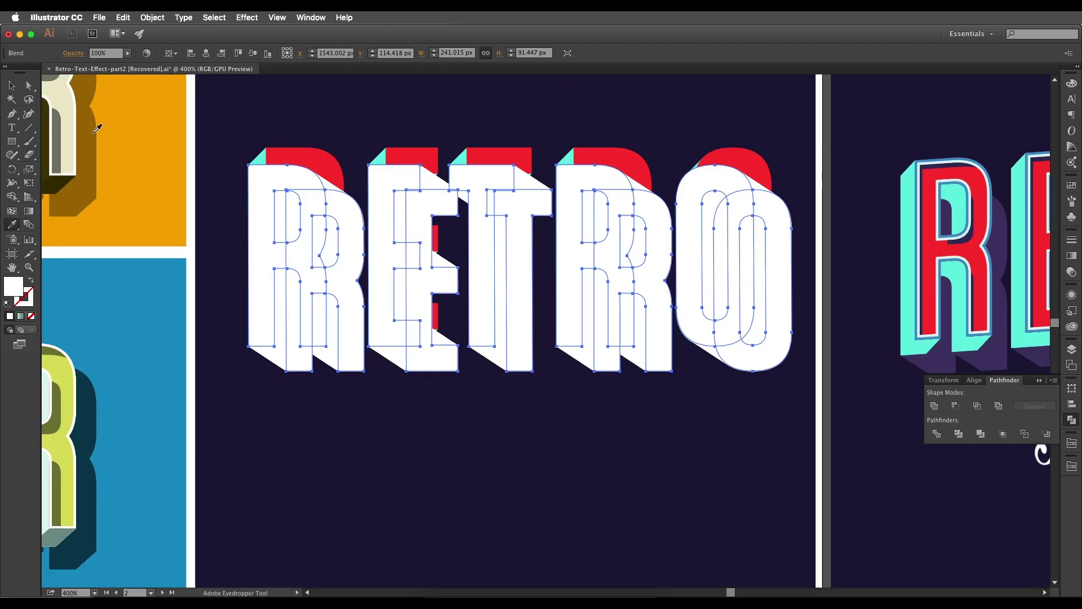
Move the white blend behind the aqua sides and red front faces.
{"action": "left_click", "coordinate": [12, 90]}
{"action": "scroll", "coordinate": [253, 197], "scroll_direction": "down", "scroll_amount": 2}
{"action": "scroll", "coordinate": [254, 197], "scroll_direction": "left", "scroll_amount": 1}
{"action": "key", "text": "a"}
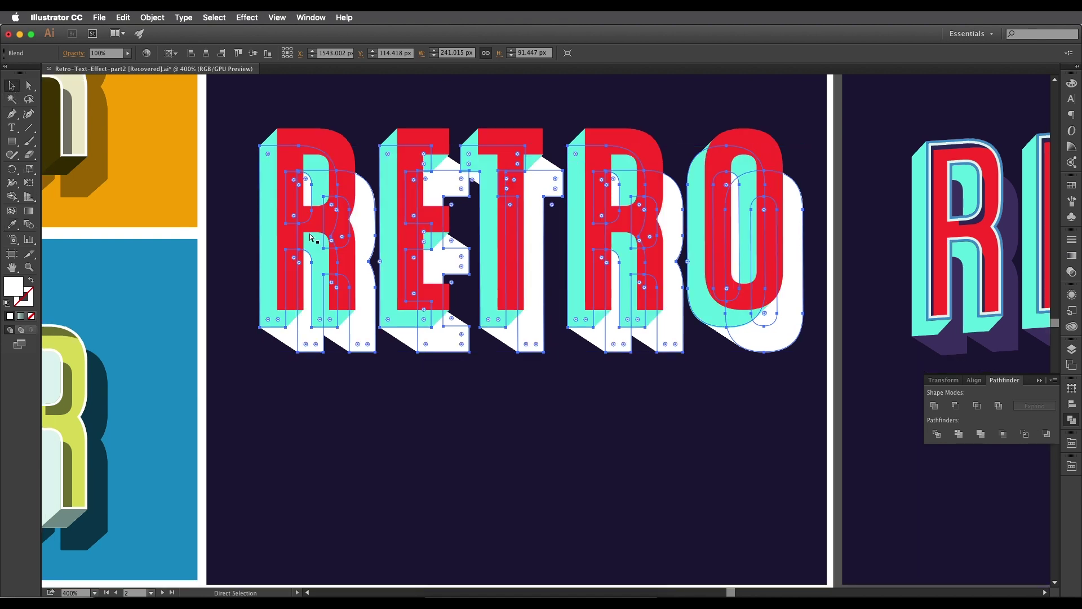
{"action": "key", "text": "v"}
{"action": "scroll", "coordinate": [366, 277], "scroll_direction": "up", "scroll_amount": 3}
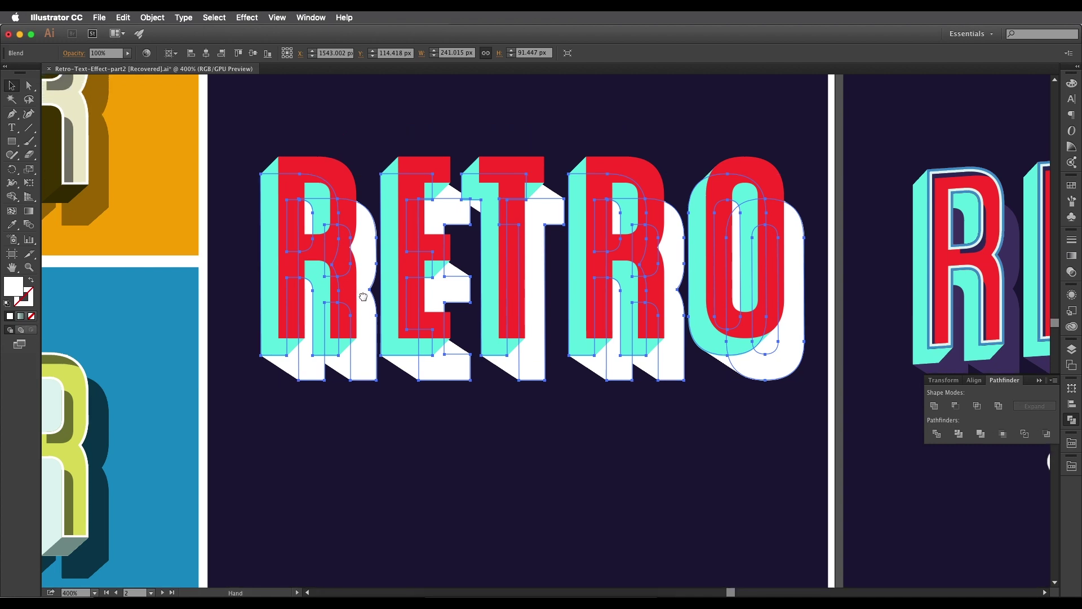
{"action": "scroll", "coordinate": [316, 248], "scroll_direction": "up", "scroll_amount": 2}
{"action": "scroll", "coordinate": [316, 248], "scroll_direction": "left", "scroll_amount": 1}
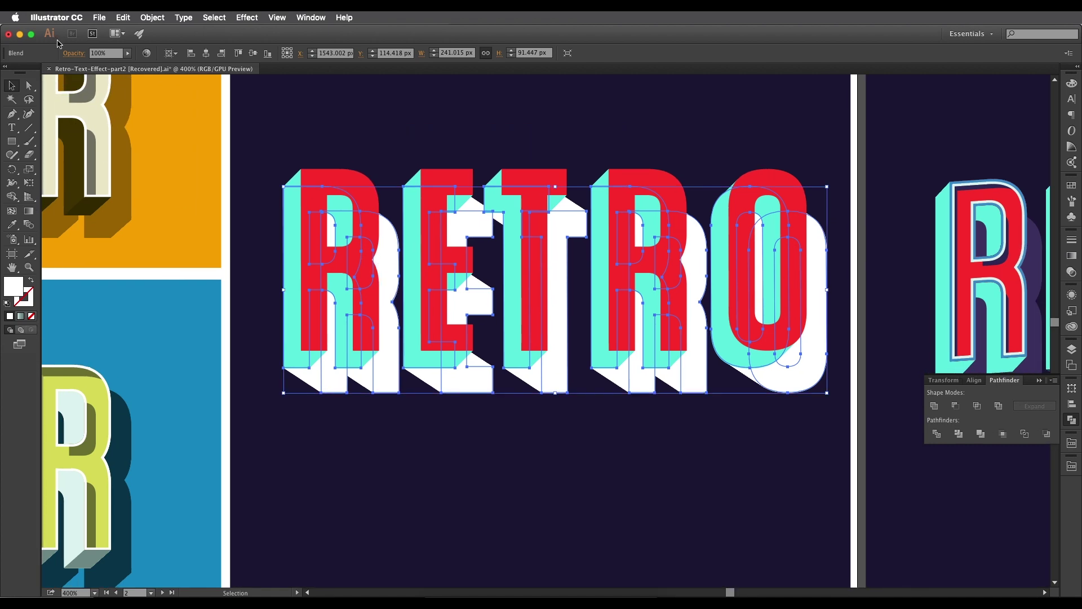
Set the white blend to Soft Light at 80% opacity and deselect it.
{"action": "left_click", "coordinate": [67, 54]}
{"action": "left_click", "coordinate": [54, 72]}
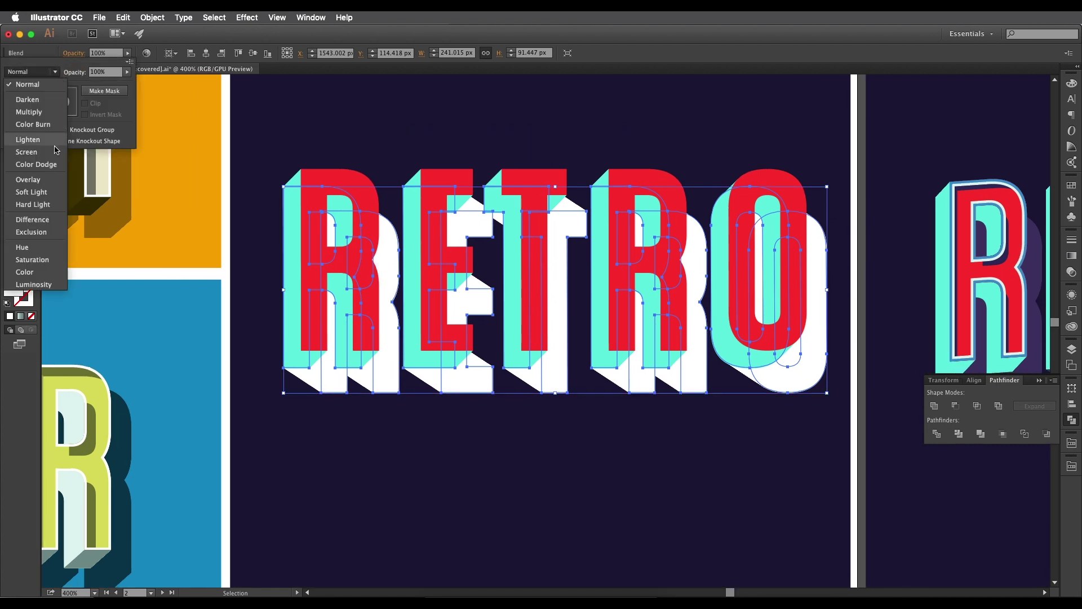
{"action": "left_click", "coordinate": [45, 192]}
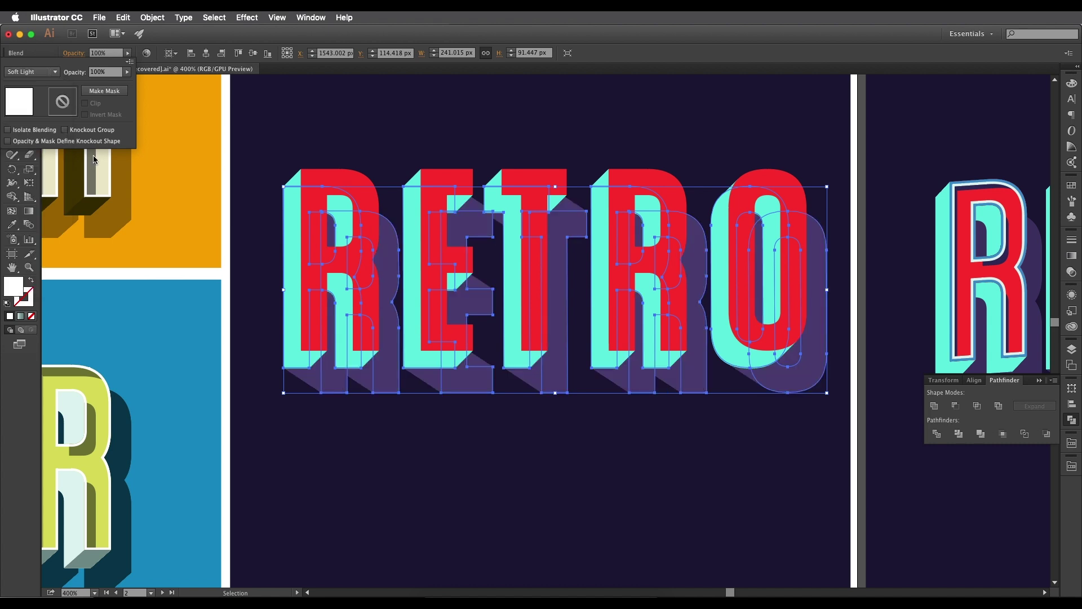
{"action": "left_click_drag", "start_coordinate": [128, 72], "coordinate": [124, 88]}
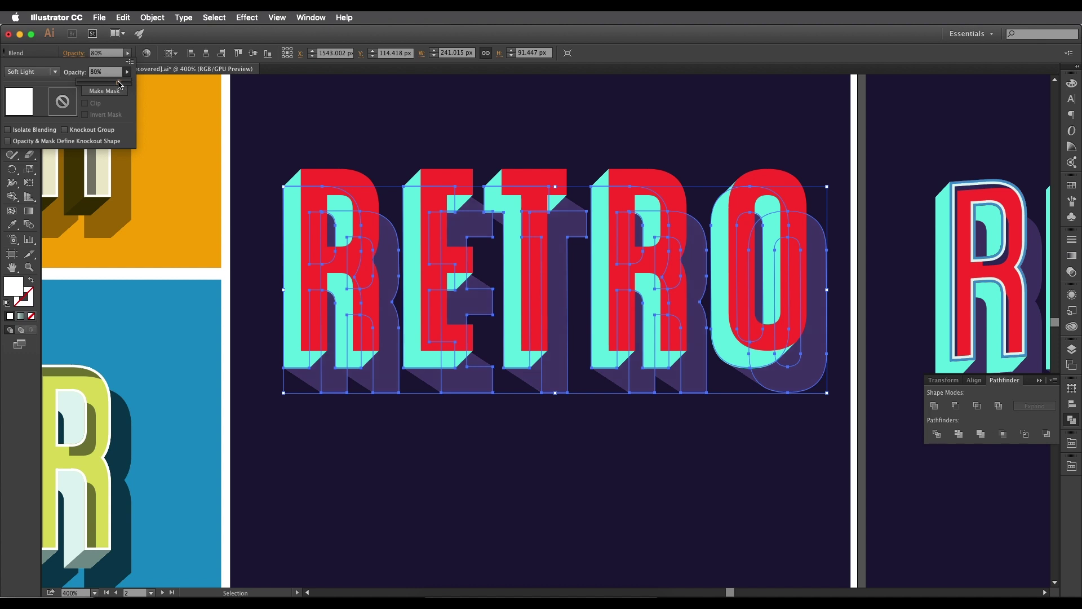
{"action": "left_click", "coordinate": [429, 427]}
Examine the outlines and inner shading of the R, E and T in the finished RETRO lettering up close.
{"action": "key", "text": "super+0"}
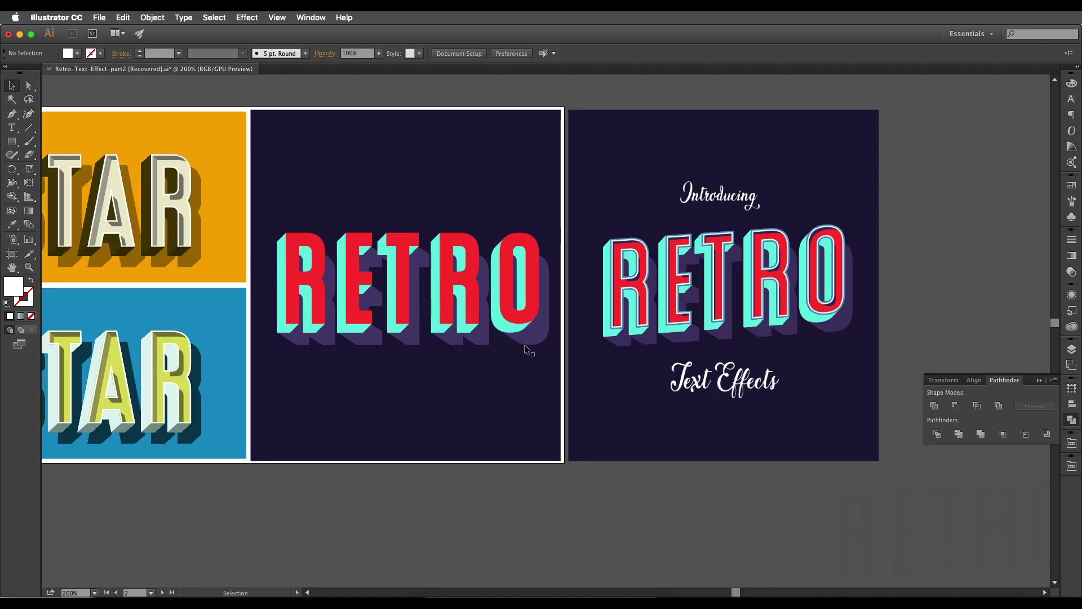
{"action": "scroll", "coordinate": [509, 349], "scroll_direction": "up", "scroll_amount": 2}
{"action": "scroll", "coordinate": [766, 238], "scroll_direction": "up", "scroll_amount": 4}
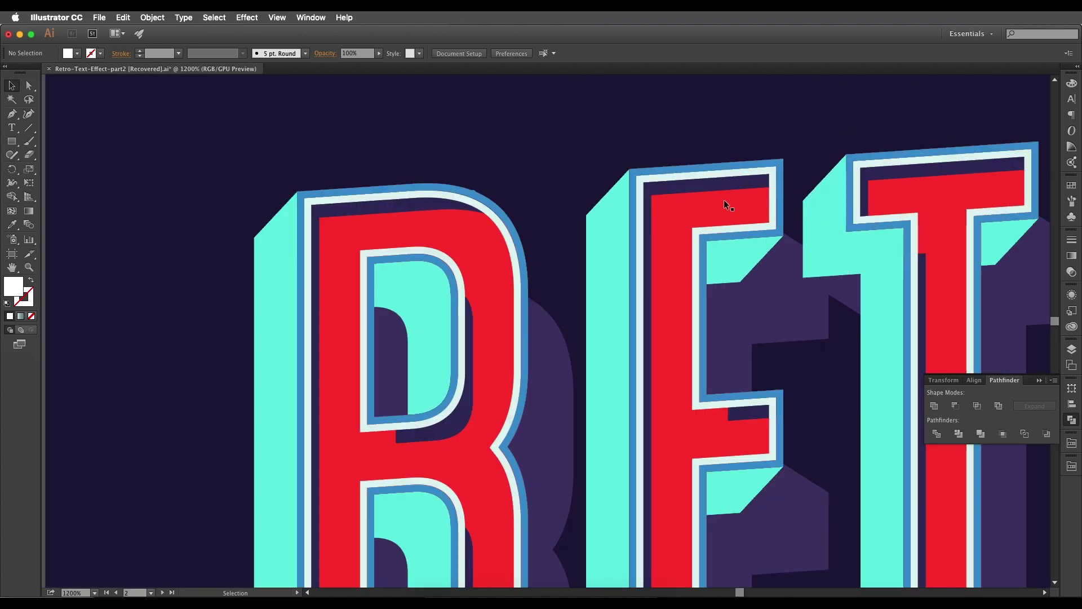
{"action": "scroll", "coordinate": [723, 199], "scroll_direction": "down", "scroll_amount": 1}
{"action": "left_click_drag", "start_coordinate": [715, 192], "coordinate": [696, 233]}
{"action": "scroll", "coordinate": [697, 230], "scroll_direction": "up", "scroll_amount": 1}
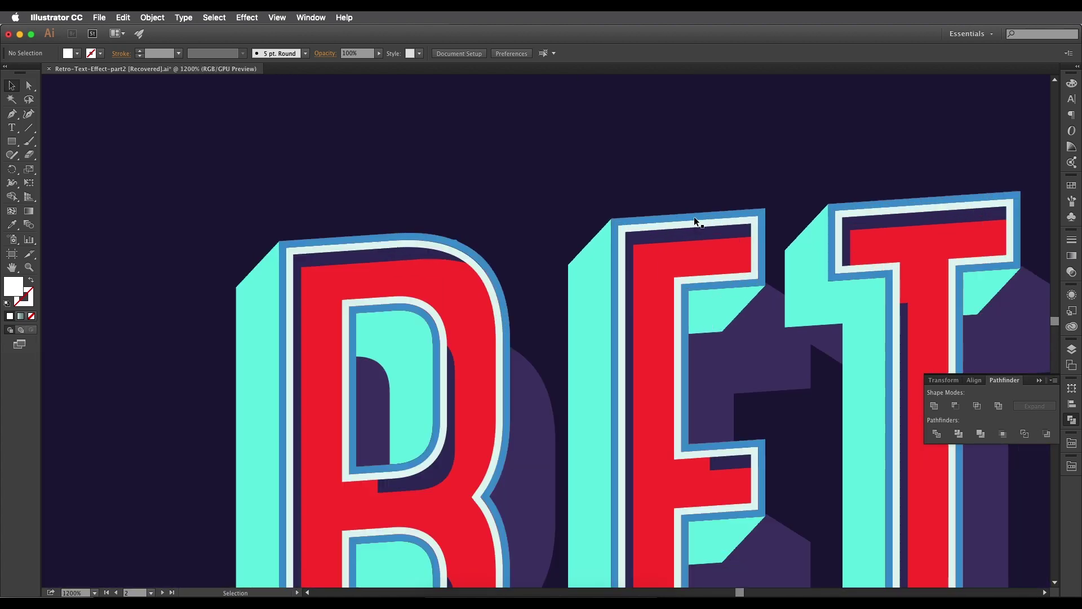
{"action": "scroll", "coordinate": [695, 218], "scroll_direction": "down", "scroll_amount": 1}
{"action": "left_click_drag", "start_coordinate": [303, 255], "coordinate": [551, 262]}
Duplicate the red front faces in place and swap the copy's fill and stroke, leaving a 1 px red outline without fill.
{"action": "left_click", "coordinate": [480, 260]}
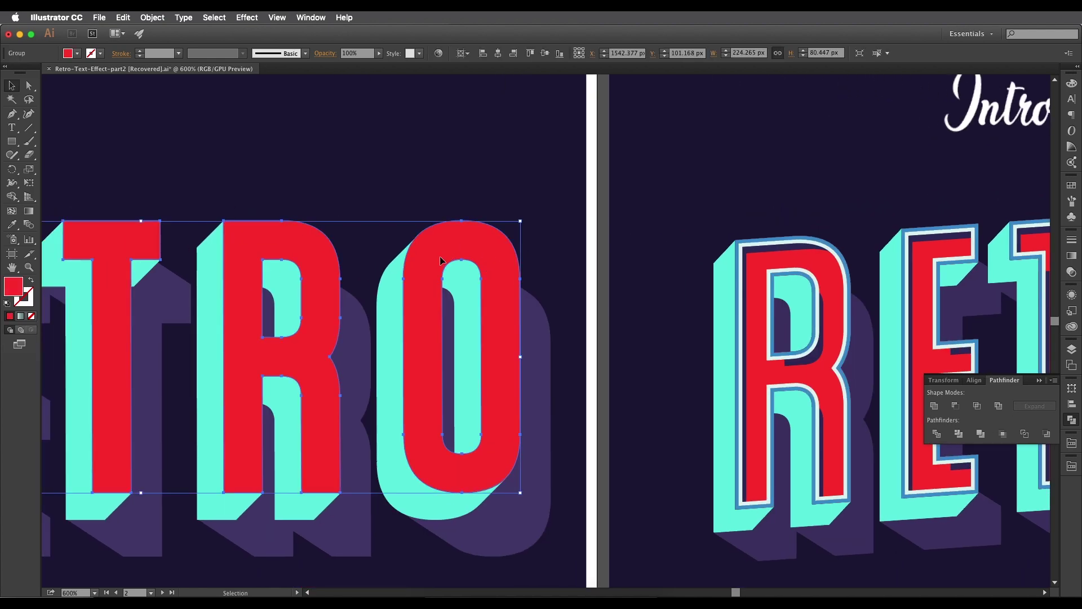
{"action": "key", "text": "a"}
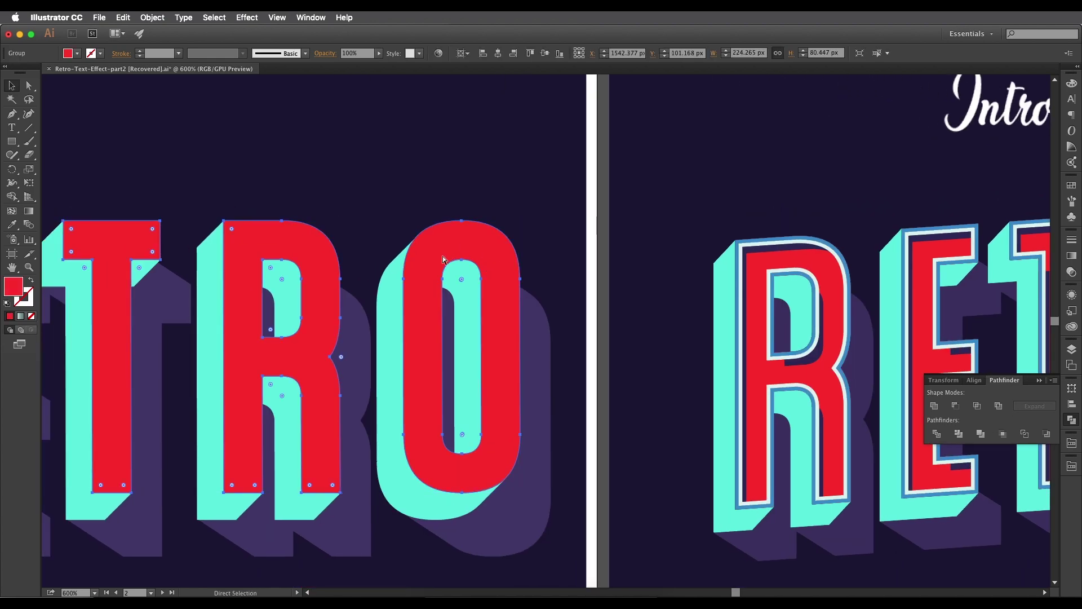
{"action": "key", "text": "v"}
{"action": "left_click_drag", "start_coordinate": [489, 240], "coordinate": [570, 230]}
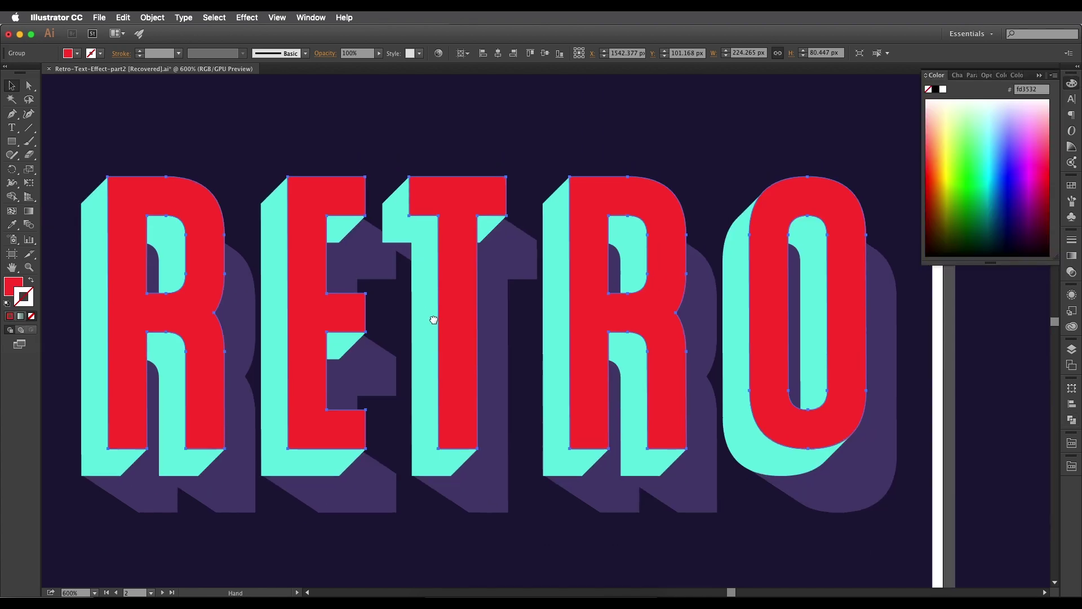
{"action": "left_click_drag", "start_coordinate": [434, 319], "coordinate": [439, 328]}
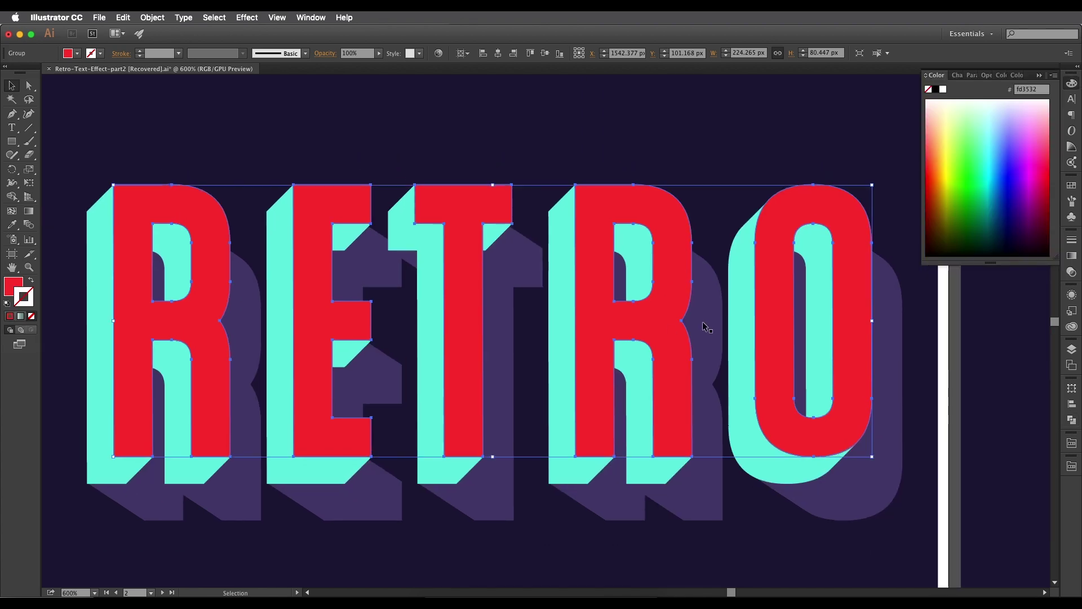
{"action": "left_click", "coordinate": [1072, 420]}
{"action": "left_click_drag", "start_coordinate": [775, 365], "coordinate": [788, 361]}
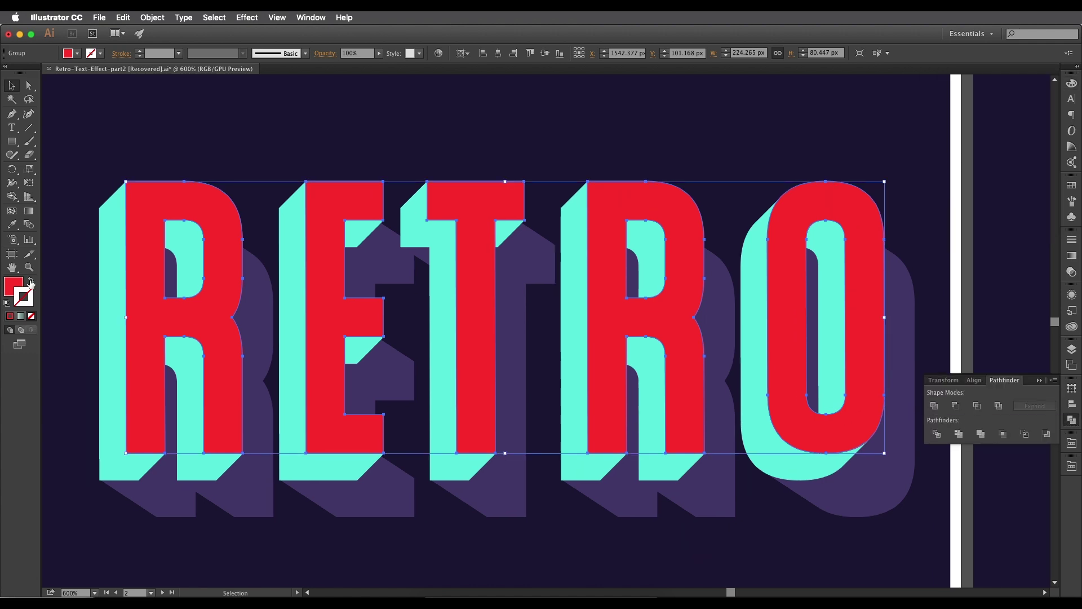
{"action": "key", "text": "shift+x"}
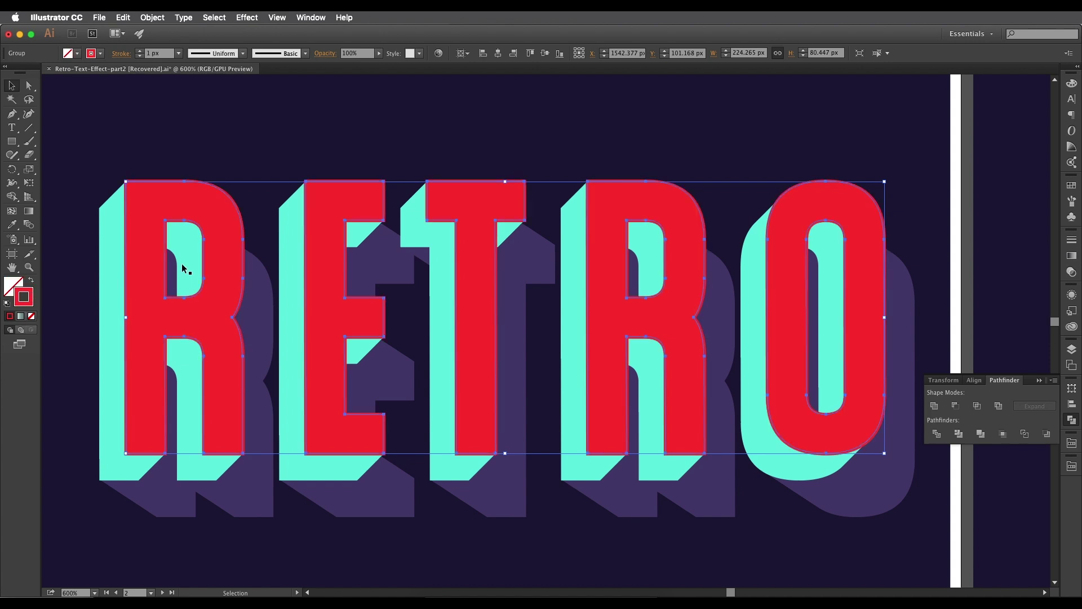
Give the duplicated RETRO letter outlines a blue 1 px stroke and align that stroke to the inside.
{"action": "left_click", "coordinate": [100, 53]}
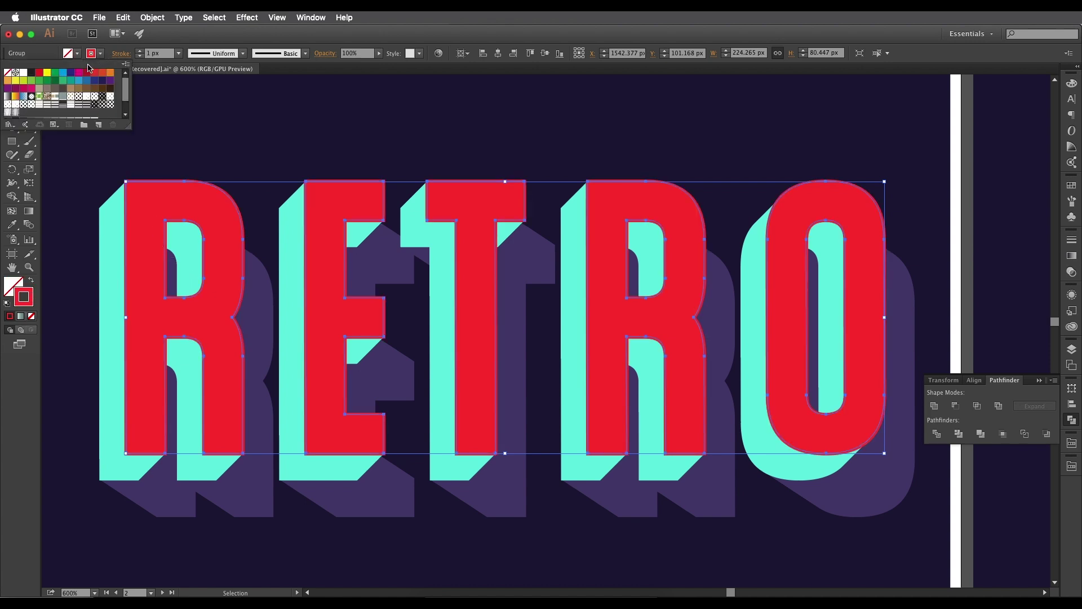
{"action": "left_click", "coordinate": [85, 82]}
{"action": "left_click", "coordinate": [101, 53]}
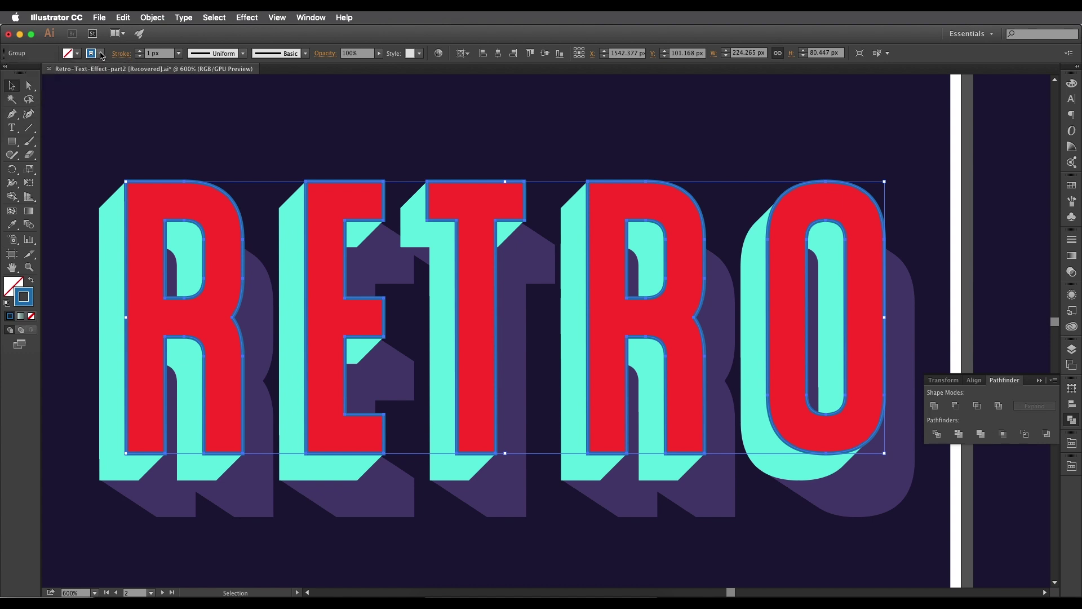
{"action": "left_click", "coordinate": [121, 53]}
{"action": "left_click", "coordinate": [61, 113]}
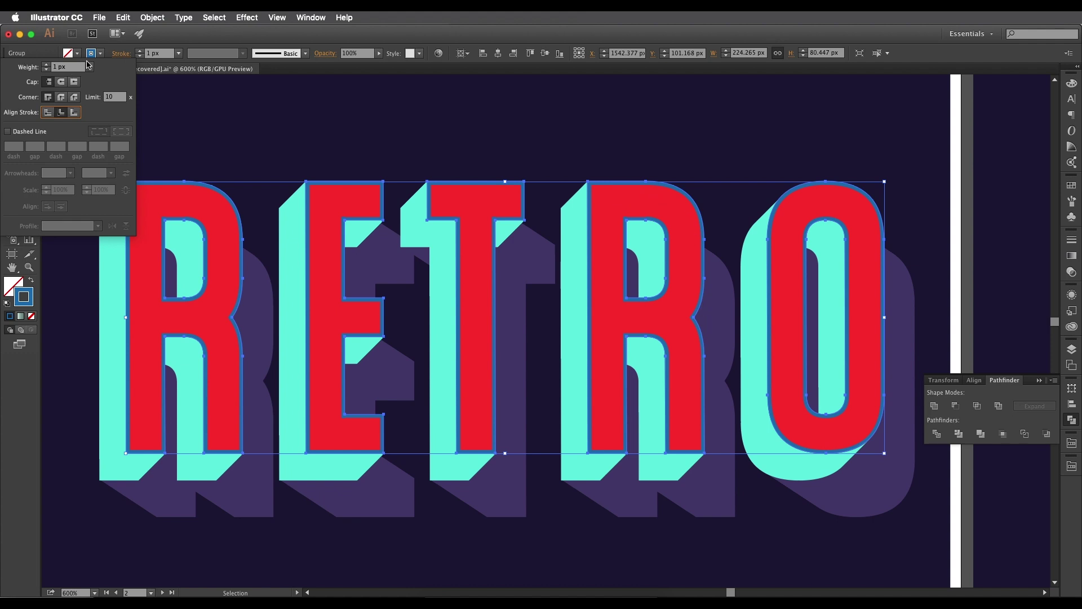
{"action": "left_click", "coordinate": [90, 43]}
Offset the blue letter outlines inward with Offset Path at -1 px using Miter joins and a miter limit of 4.
{"action": "left_click_drag", "start_coordinate": [216, 185], "coordinate": [294, 169]}
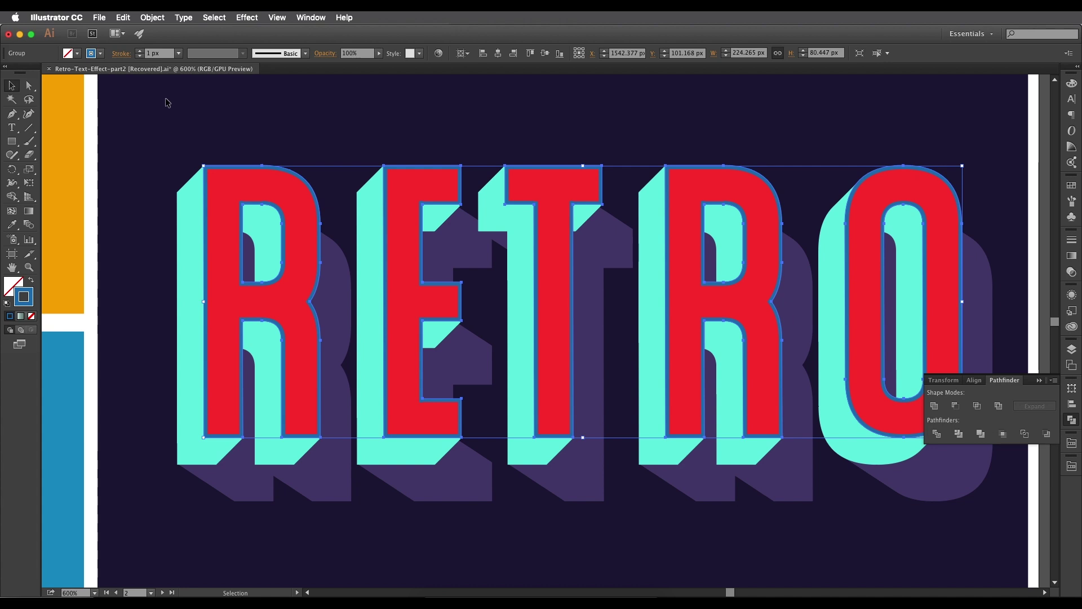
{"action": "left_click", "coordinate": [152, 17]}
{"action": "mouse_move", "coordinate": [209, 250]}
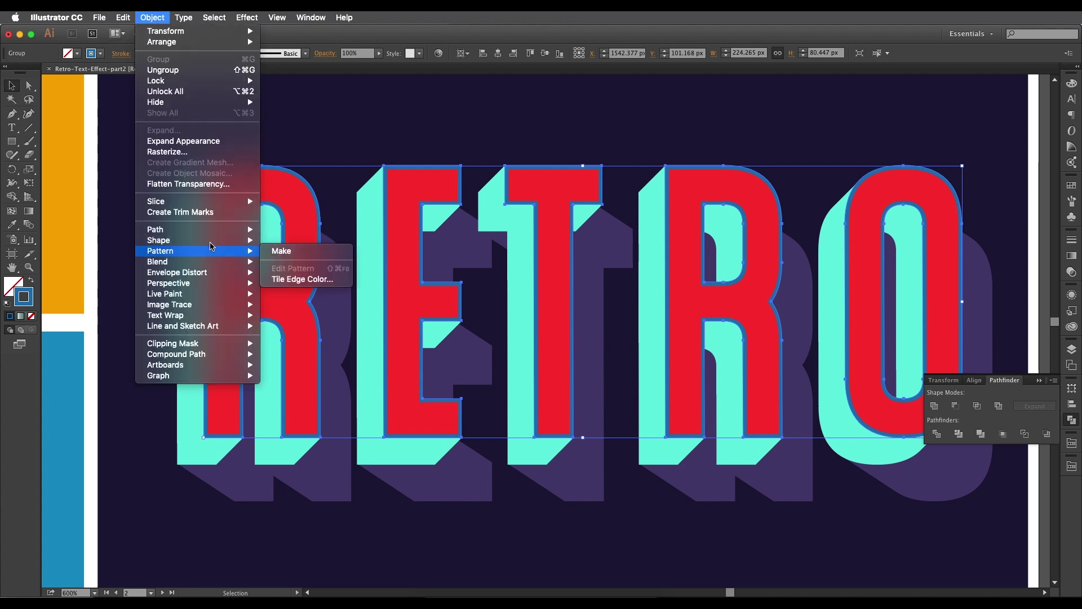
{"action": "mouse_move", "coordinate": [226, 231]}
{"action": "left_click", "coordinate": [295, 268]}
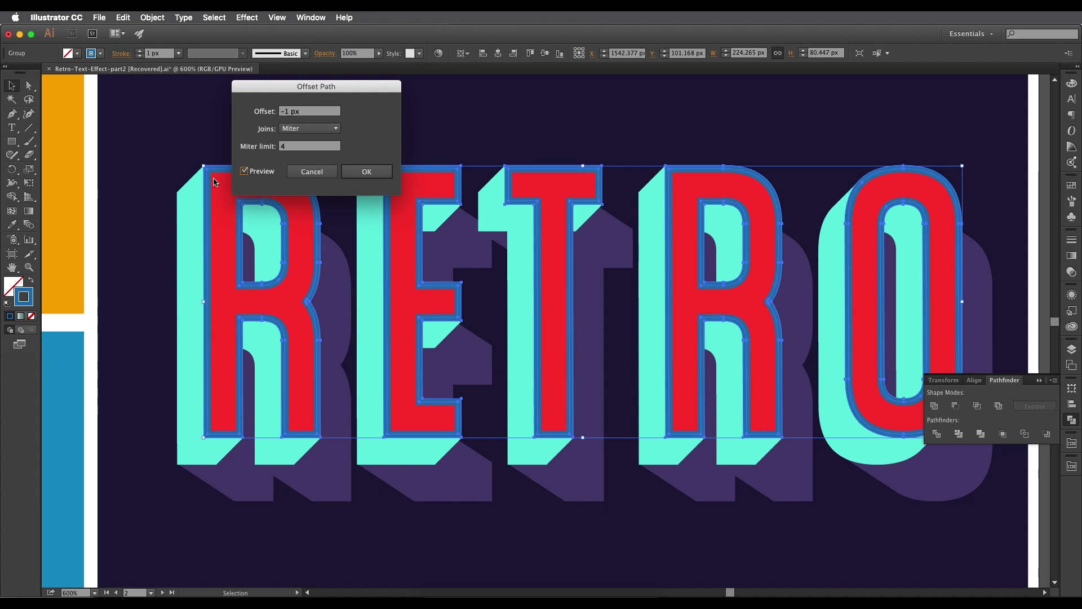
{"action": "left_click", "coordinate": [367, 171]}
{"action": "scroll", "coordinate": [300, 185], "scroll_direction": "up", "scroll_amount": 3}
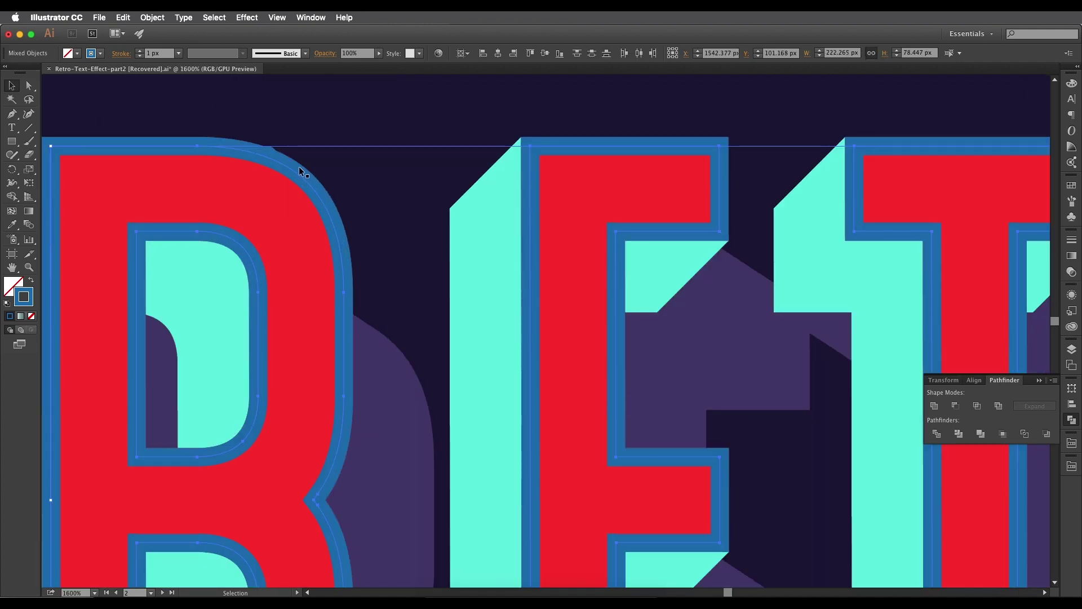
{"action": "scroll", "coordinate": [295, 180], "scroll_direction": "down", "scroll_amount": 1}
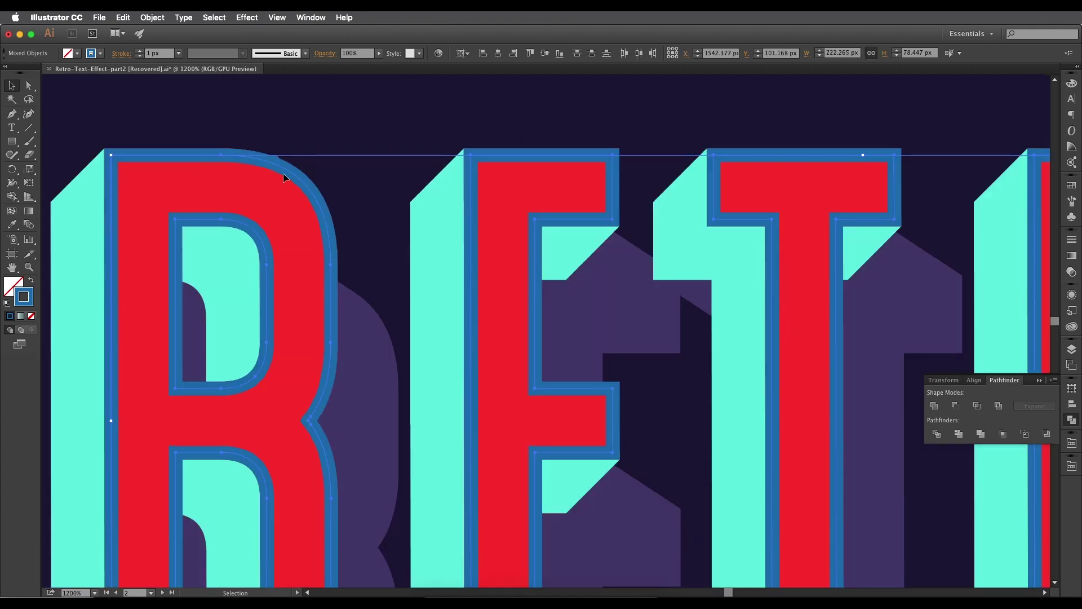
{"action": "scroll", "coordinate": [283, 174], "scroll_direction": "down", "scroll_amount": 2}
Ungroup the original and offset blue outlines so that each letter's paths can be selected separately.
{"action": "right_click", "coordinate": [284, 175]}
{"action": "left_click", "coordinate": [305, 231]}
{"action": "left_click", "coordinate": [213, 158]}
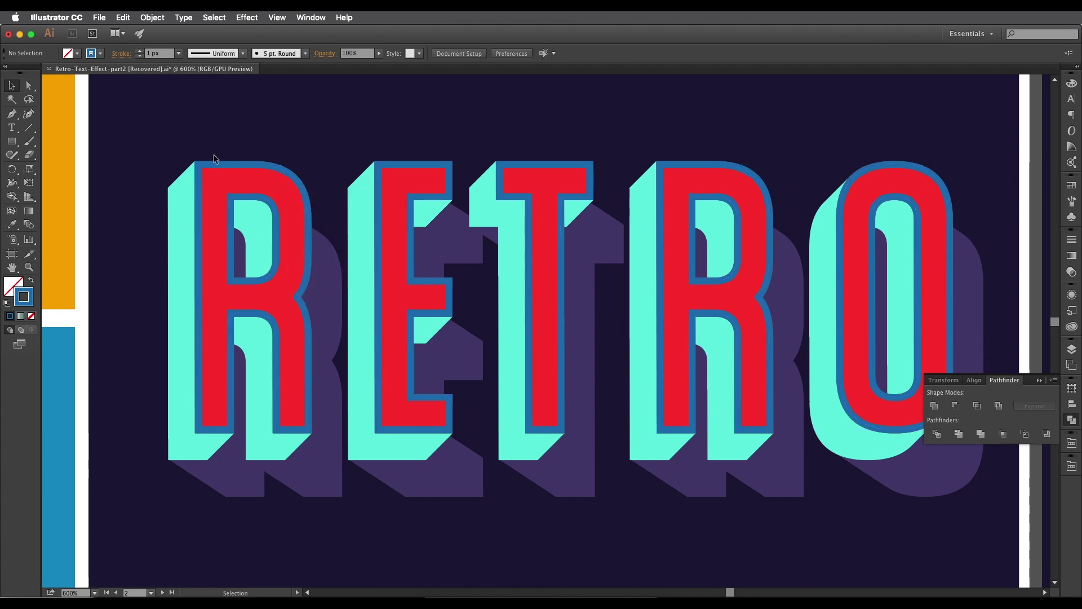
{"action": "left_click", "coordinate": [214, 164]}
{"action": "right_click", "coordinate": [224, 172]}
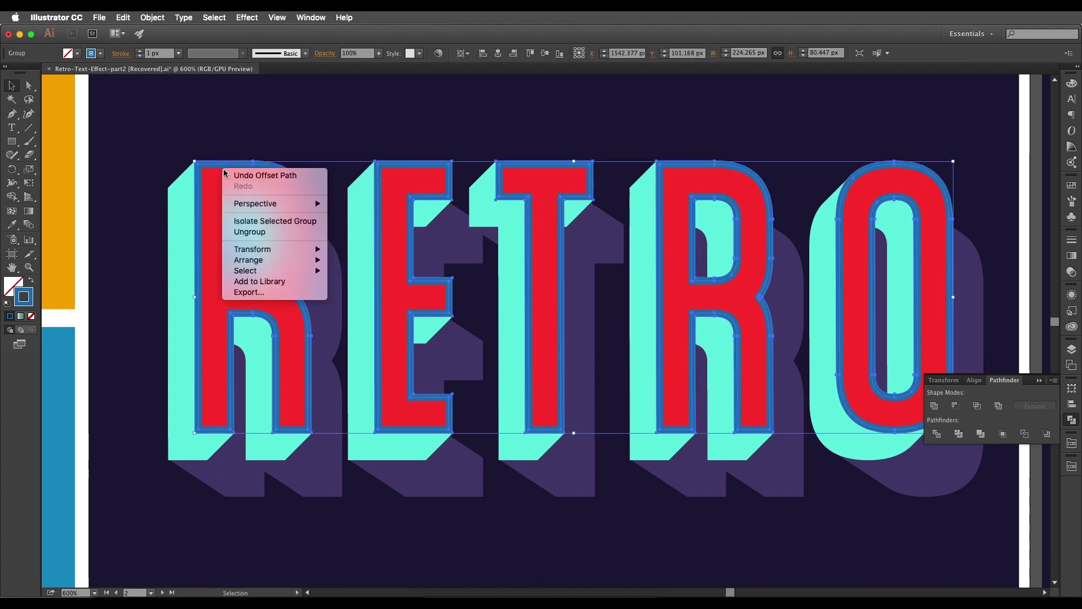
{"action": "left_click", "coordinate": [248, 232]}
{"action": "left_click", "coordinate": [197, 143]}
Recolor the inner offset outlines of all five RETRO letters to white (ffffff) and group them.
{"action": "left_click", "coordinate": [236, 165]}
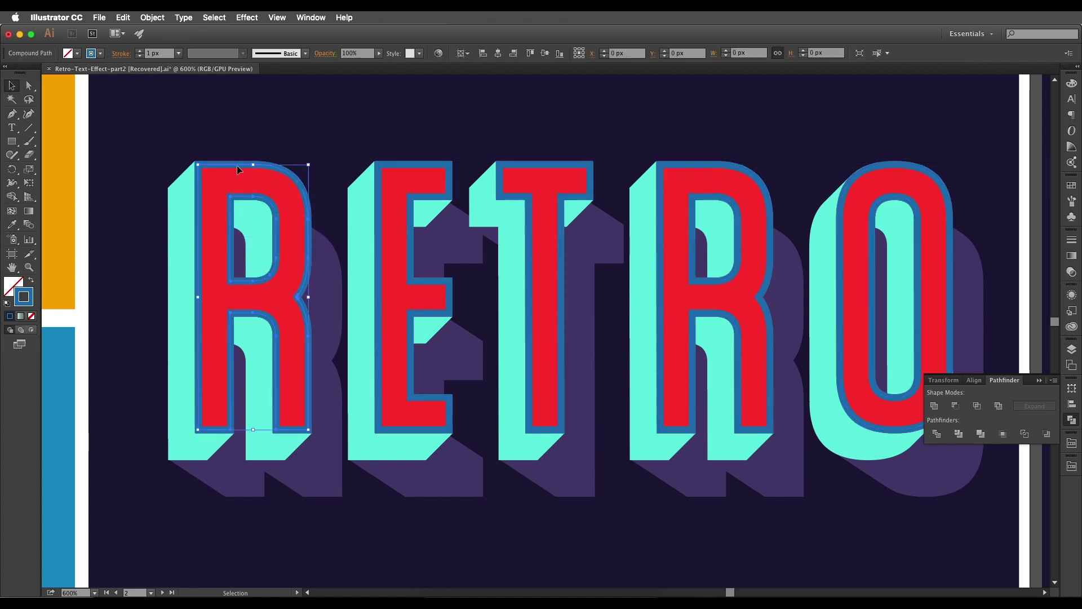
{"action": "left_click", "coordinate": [378, 169], "text": "shift"}
{"action": "scroll", "coordinate": [342, 197], "scroll_direction": "right", "scroll_amount": 3}
{"action": "left_click", "coordinate": [342, 196], "text": "shift"}
{"action": "left_click", "coordinate": [490, 166], "text": "shift"}
{"action": "left_click", "coordinate": [698, 166], "text": "shift"}
{"action": "scroll", "coordinate": [306, 207], "scroll_direction": "left", "scroll_amount": 2}
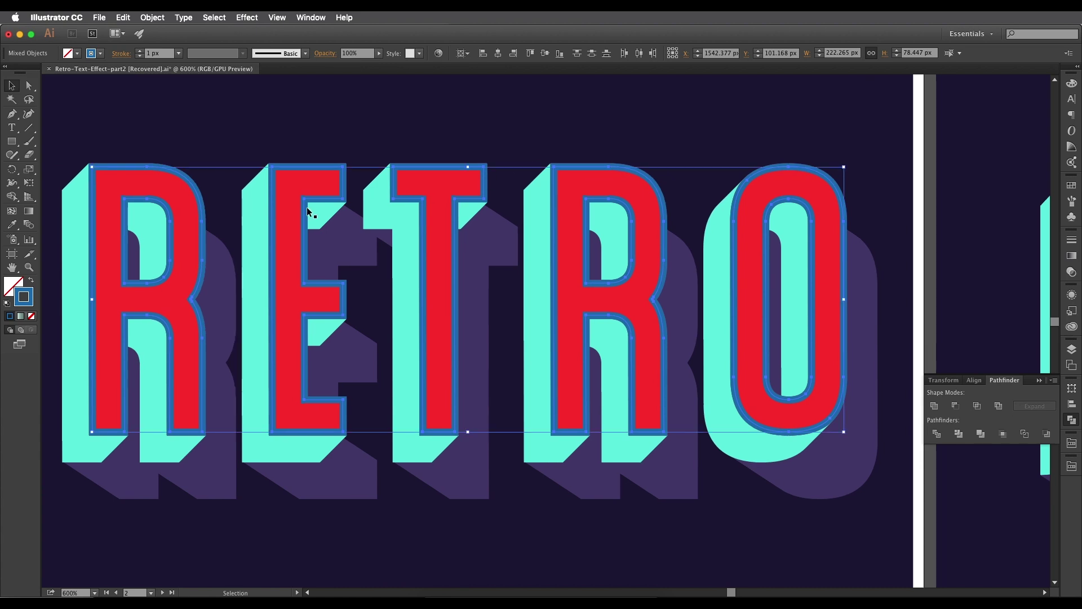
{"action": "double_click", "coordinate": [25, 297]}
{"action": "left_click_drag", "start_coordinate": [407, 260], "coordinate": [379, 190]}
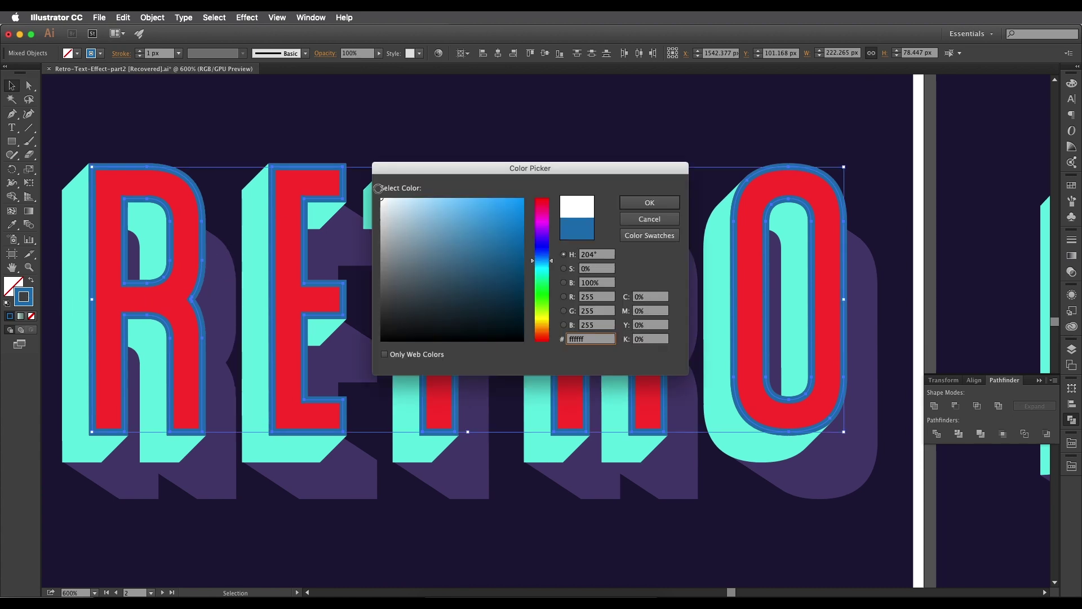
{"action": "left_click", "coordinate": [651, 202]}
{"action": "key", "text": "a"}
{"action": "key", "text": "v"}
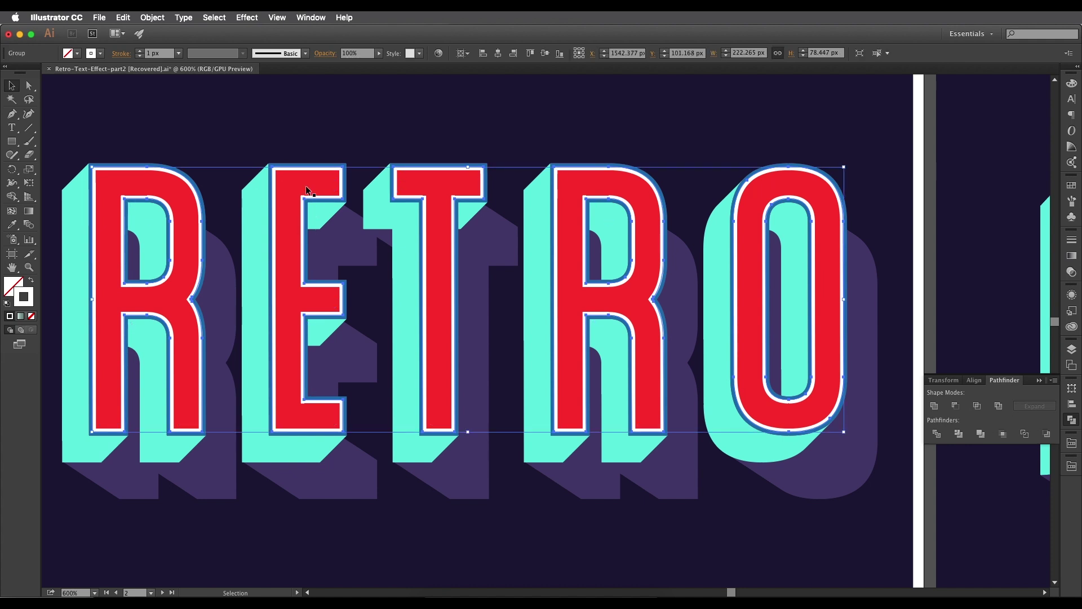
Select the outer blue outlines of all five RETRO letters and group them.
{"action": "left_click", "coordinate": [297, 163]}
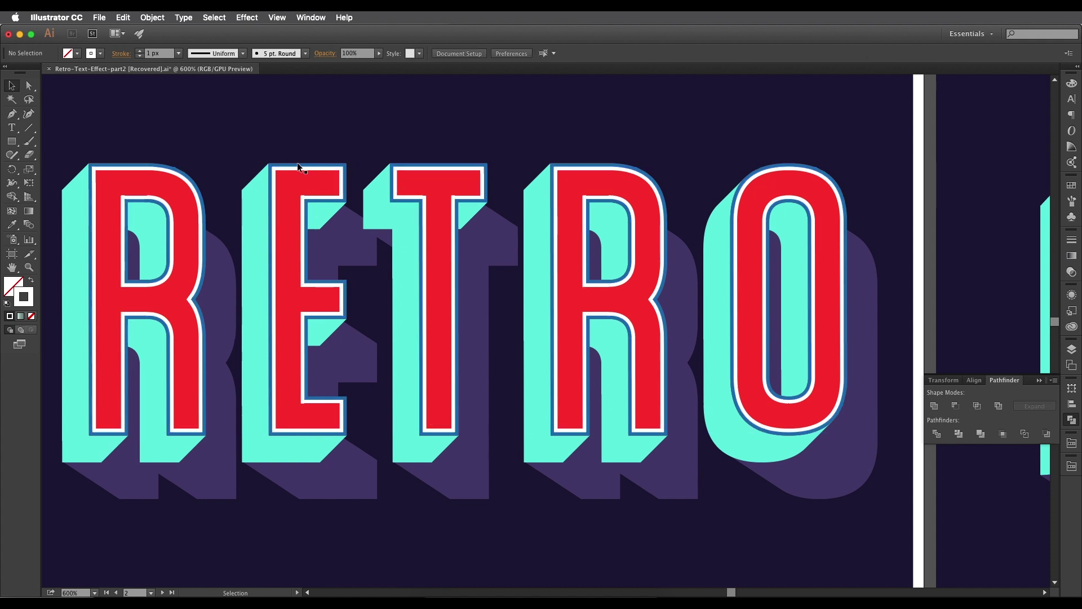
{"action": "left_click", "coordinate": [185, 171], "text": "shift"}
{"action": "left_click", "coordinate": [426, 168], "text": "shift"}
{"action": "left_click", "coordinate": [587, 163], "text": "shift"}
{"action": "left_click", "coordinate": [765, 166], "text": "shift"}
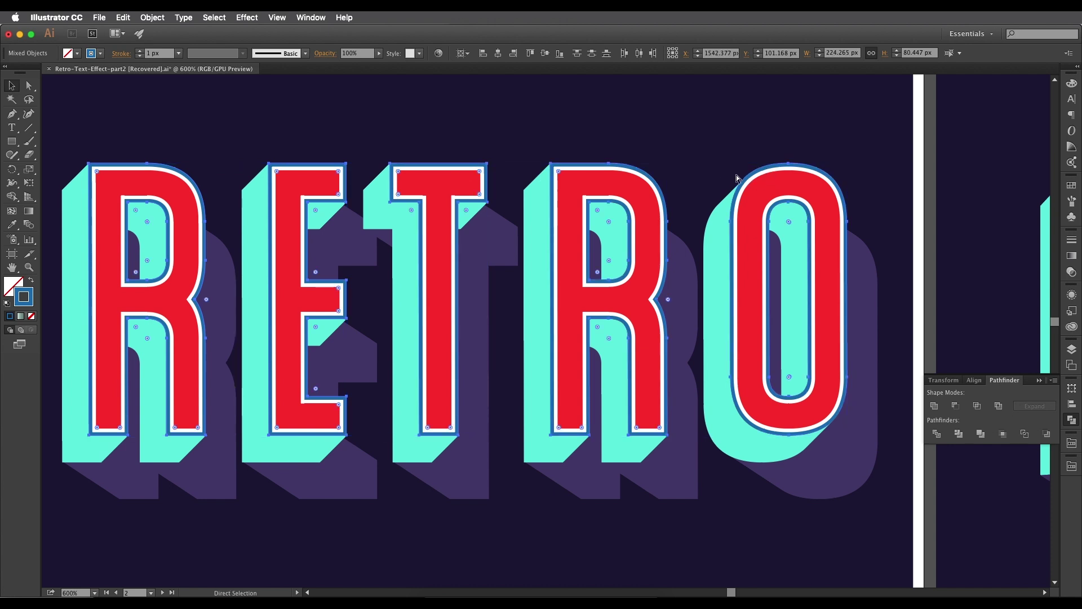
{"action": "key", "text": "super+g"}
Match the outer outlines' stroke to the lighter blue of the finished lettering with the Eyedropper, then deselect them.
{"action": "scroll", "coordinate": [747, 193], "scroll_direction": "down", "scroll_amount": 1}
{"action": "left_click_drag", "start_coordinate": [696, 247], "coordinate": [423, 287]}
{"action": "left_click_drag", "start_coordinate": [745, 237], "coordinate": [648, 232]}
{"action": "scroll", "coordinate": [648, 232], "scroll_direction": "up", "scroll_amount": 1}
{"action": "key", "text": "i"}
{"action": "left_click", "coordinate": [610, 209]}
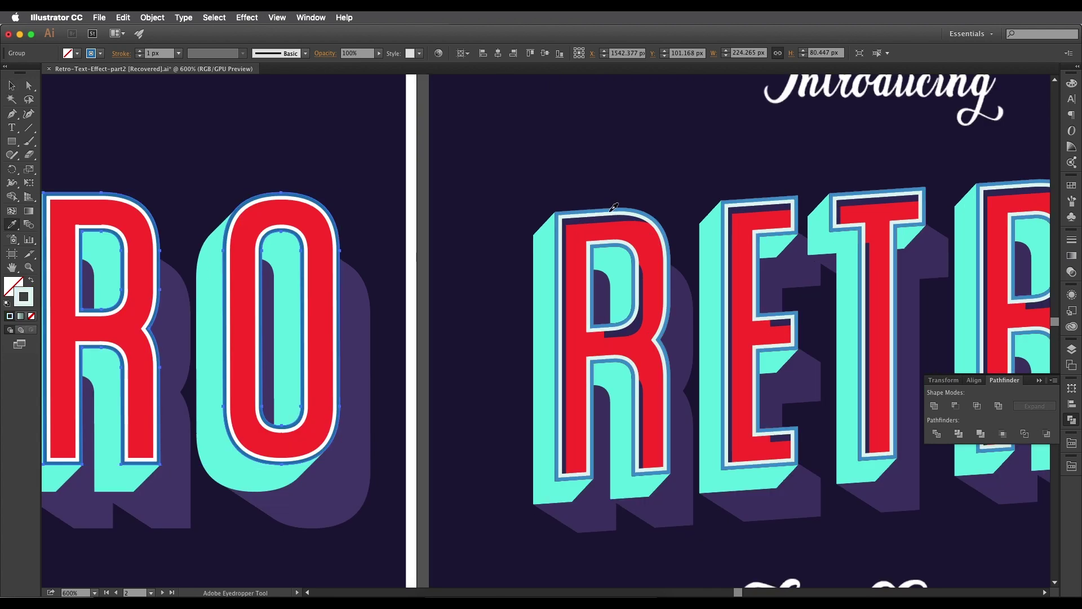
{"action": "key", "text": "super+z"}
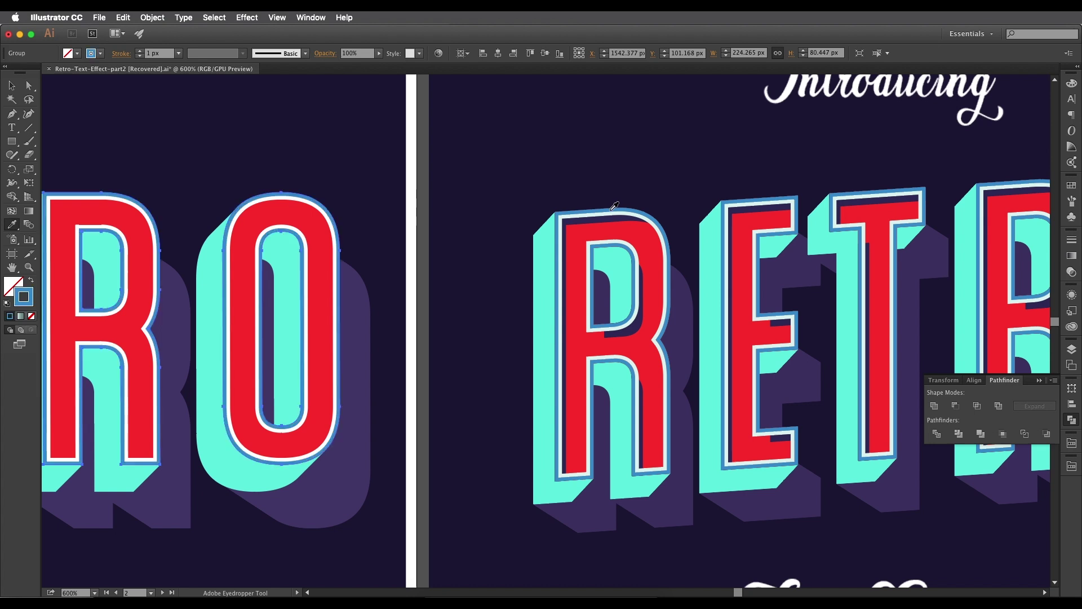
{"action": "scroll", "coordinate": [380, 232], "scroll_direction": "left", "scroll_amount": 5}
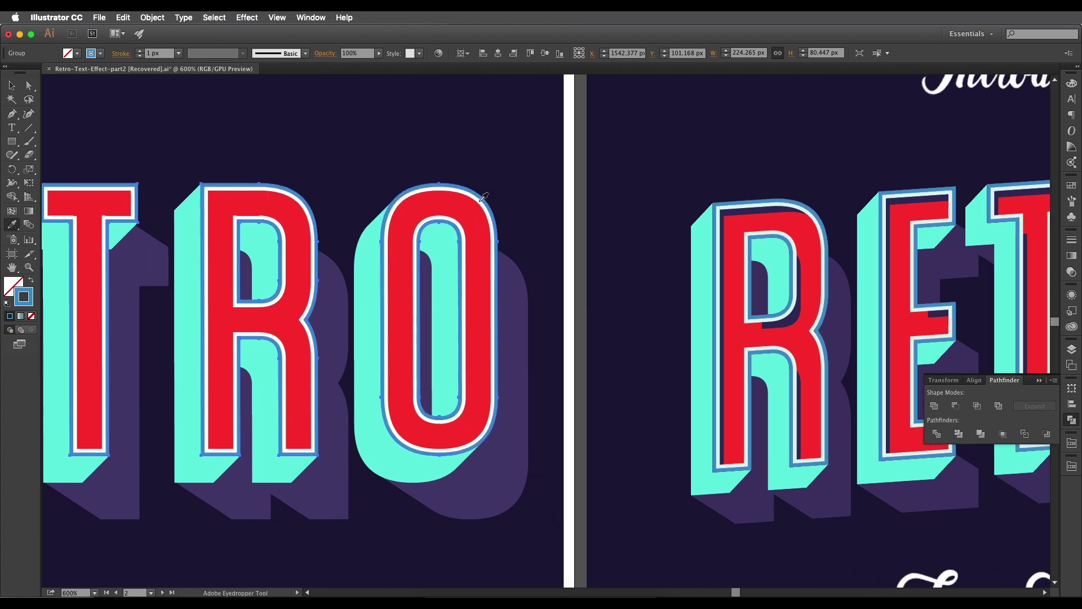
{"action": "left_click", "coordinate": [11, 85]}
{"action": "scroll", "coordinate": [249, 166], "scroll_direction": "down", "scroll_amount": 1}
{"action": "left_click_drag", "start_coordinate": [249, 166], "coordinate": [469, 208]}
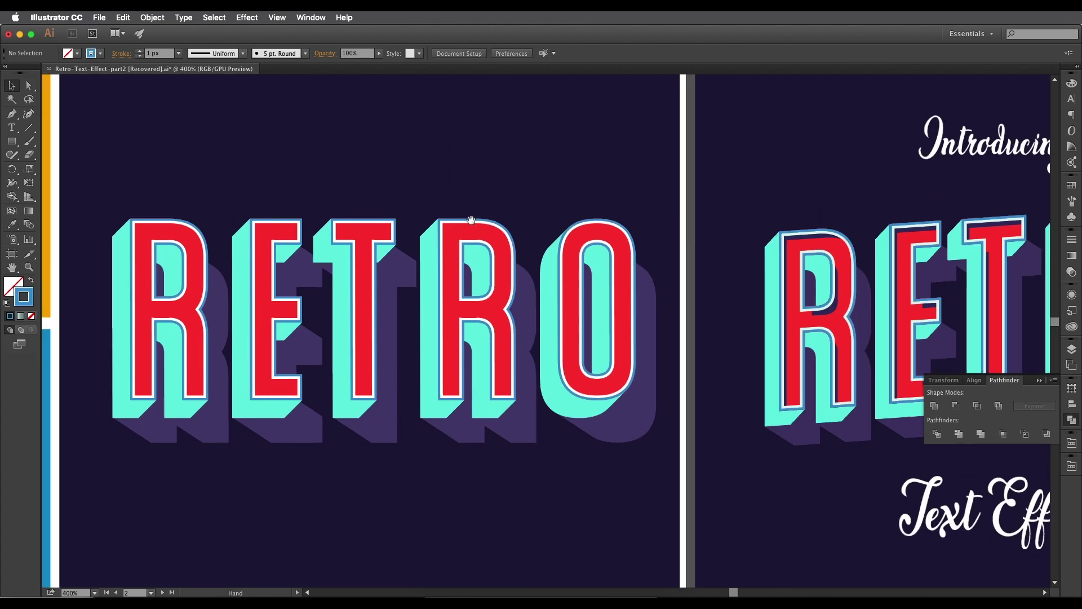
{"action": "key", "text": "super+shift+a"}
Compare the outlines and inner shading of the finished R with the working O up close.
{"action": "scroll", "coordinate": [505, 218], "scroll_direction": "up", "scroll_amount": 3}
{"action": "scroll", "coordinate": [505, 218], "scroll_direction": "down", "scroll_amount": 2}
{"action": "left_click_drag", "start_coordinate": [410, 229], "coordinate": [497, 225]}
{"action": "scroll", "coordinate": [483, 213], "scroll_direction": "up", "scroll_amount": 3}
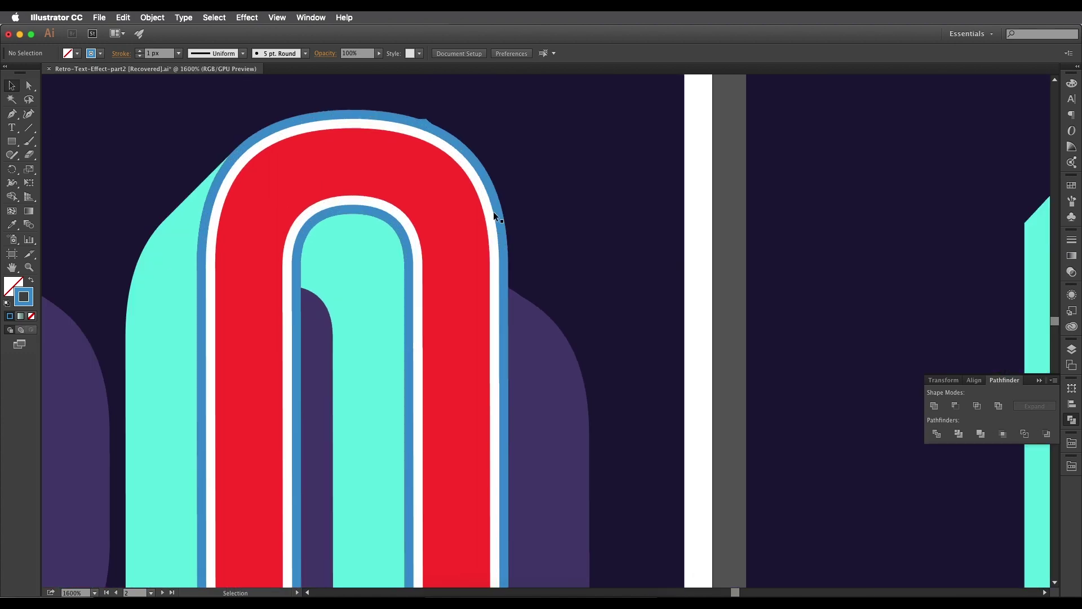
{"action": "scroll", "coordinate": [491, 226], "scroll_direction": "down", "scroll_amount": 4}
{"action": "scroll", "coordinate": [680, 231], "scroll_direction": "up", "scroll_amount": 1}
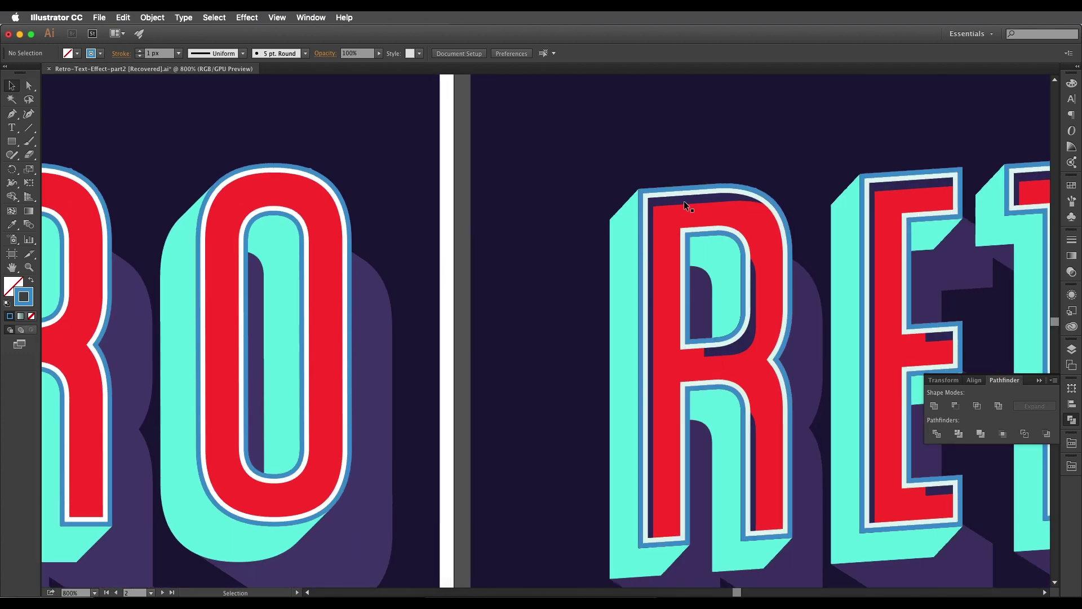
{"action": "scroll", "coordinate": [417, 210], "scroll_direction": "left", "scroll_amount": 5}
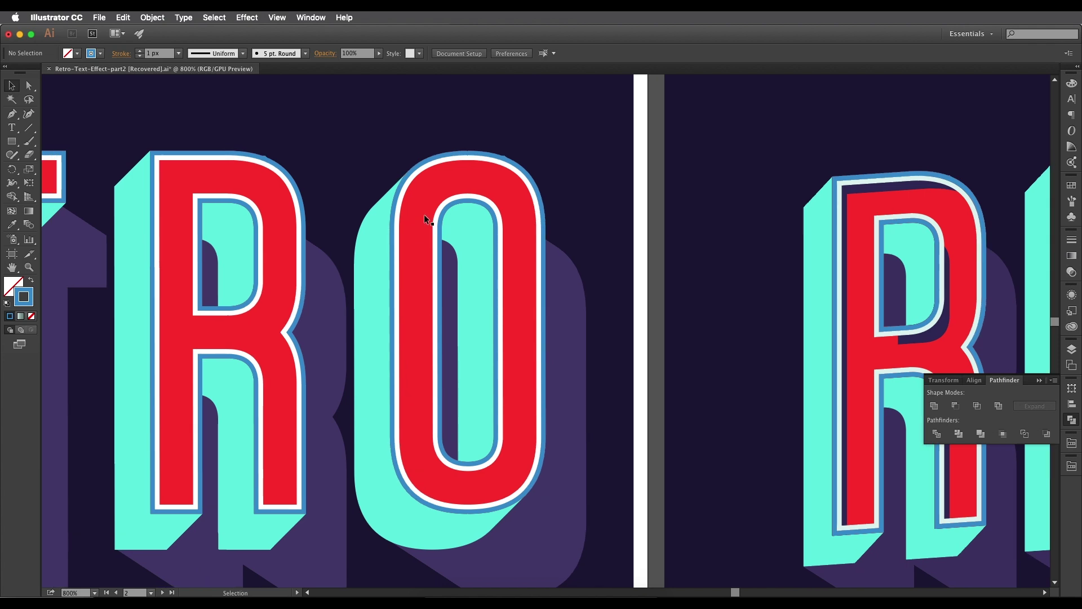
Duplicate the red front faces with the copy shifted about 3 px right and 5 px down, then deselect.
{"action": "left_click", "coordinate": [425, 194]}
{"action": "key", "text": "a"}
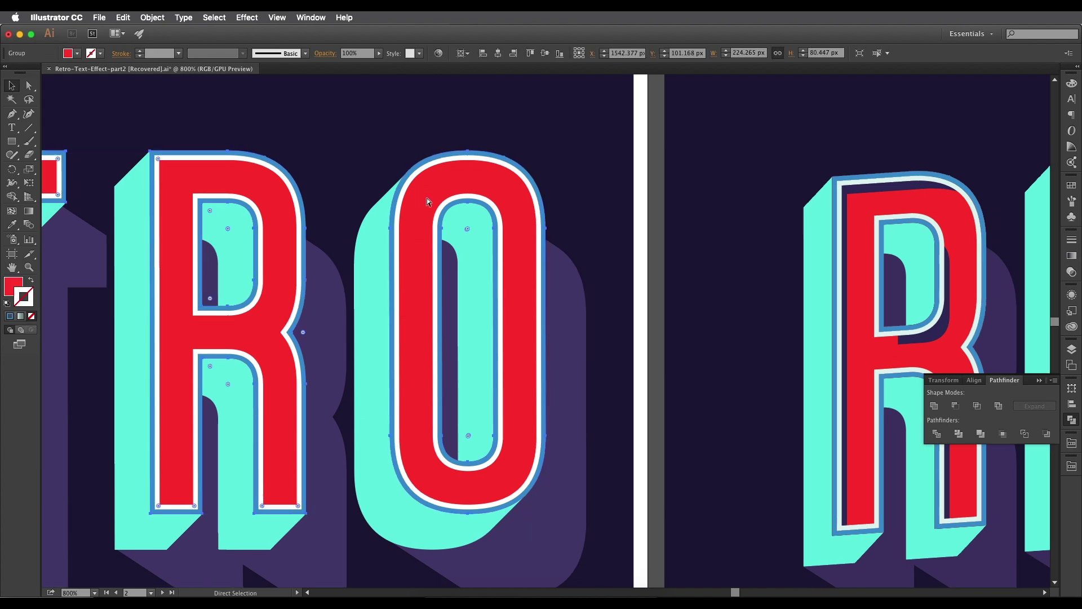
{"action": "key", "text": "v"}
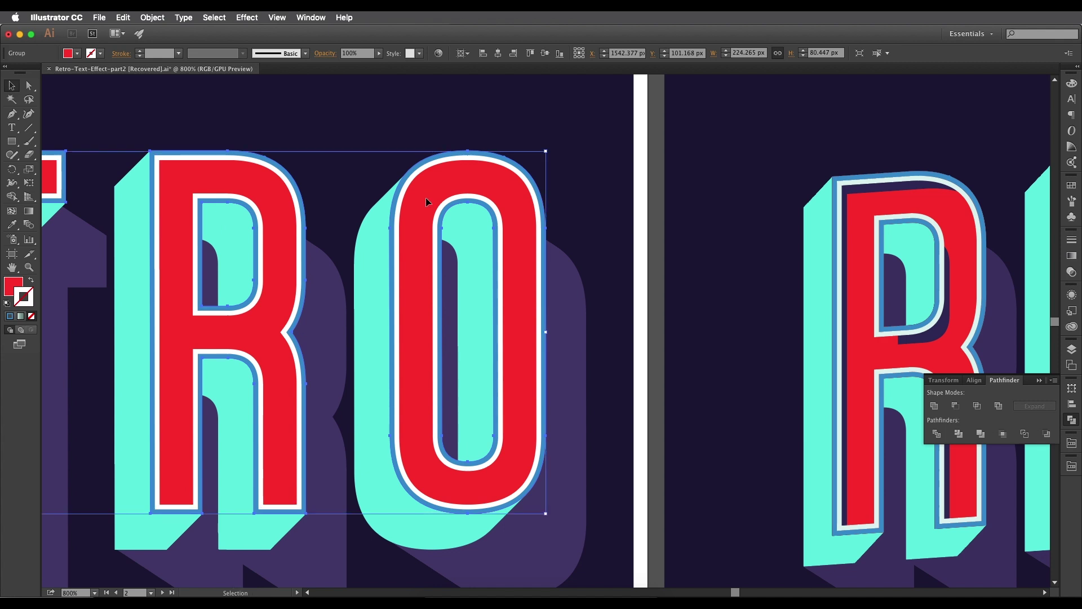
{"action": "left_click_drag", "start_coordinate": [418, 224], "coordinate": [433, 246]}
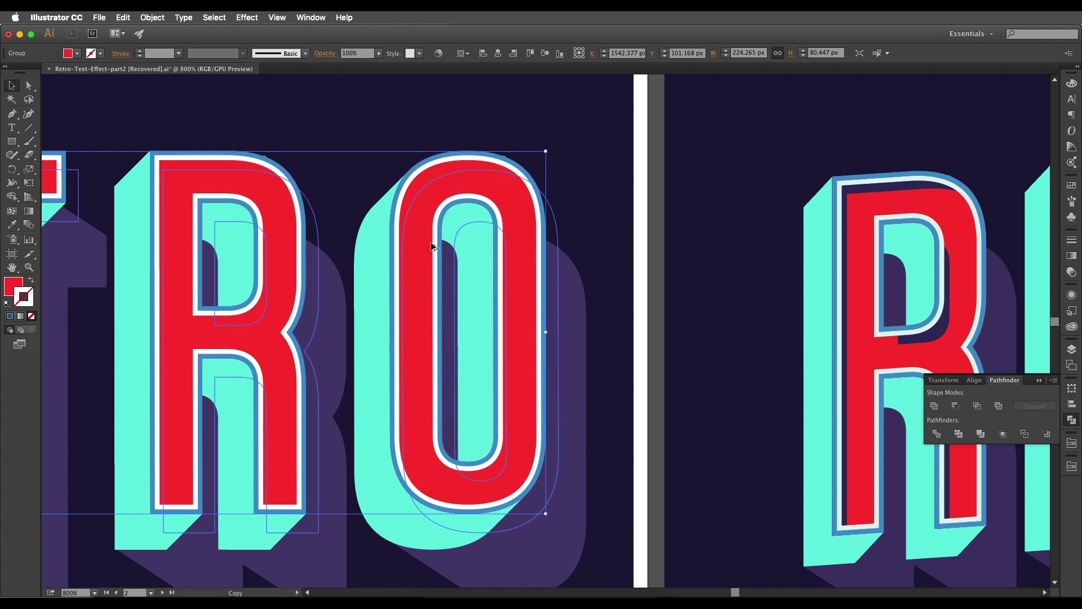
{"action": "left_click_drag", "start_coordinate": [432, 246], "coordinate": [711, 338]}
{"action": "left_click", "coordinate": [421, 184], "text": "shift"}
{"action": "scroll", "coordinate": [444, 215], "scroll_direction": "down", "scroll_amount": 2}
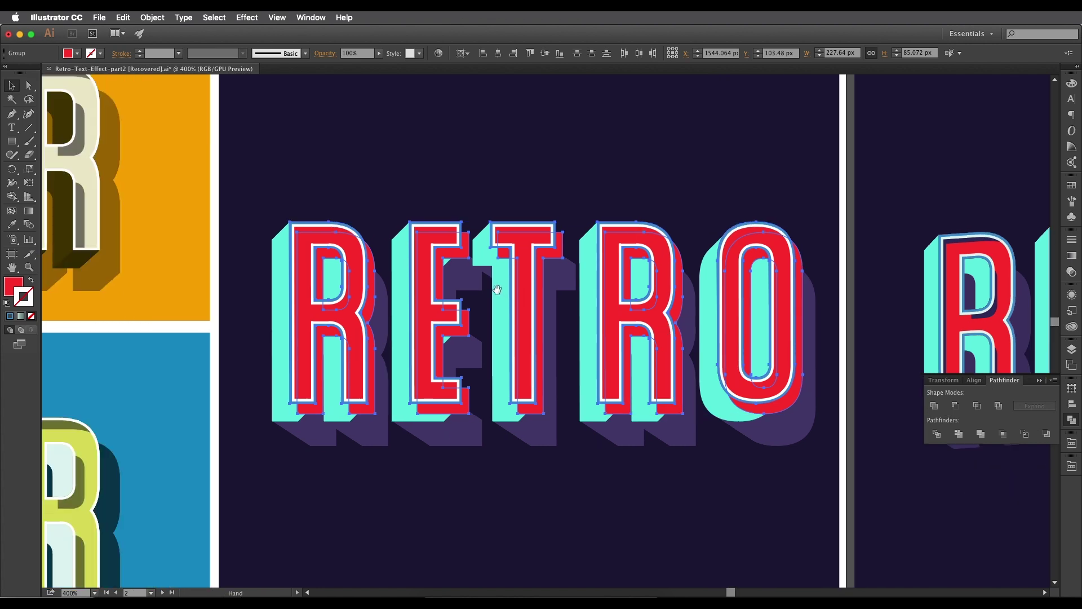
{"action": "left_click_drag", "start_coordinate": [497, 290], "coordinate": [529, 300]}
{"action": "scroll", "coordinate": [454, 239], "scroll_direction": "up", "scroll_amount": 1}
{"action": "left_click_drag", "start_coordinate": [437, 249], "coordinate": [463, 244]}
{"action": "left_click", "coordinate": [411, 208]}
{"action": "left_click_drag", "start_coordinate": [386, 298], "coordinate": [349, 259]}
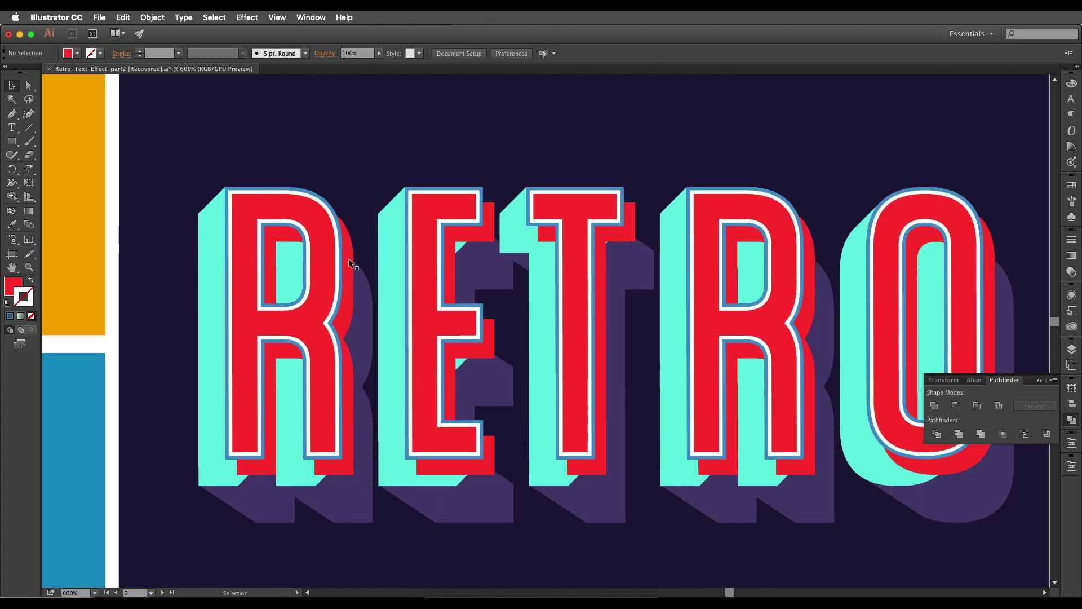
Ungroup the unshifted red faces inside the outlines and make them into one compound path.
{"action": "left_click", "coordinate": [293, 199]}
{"action": "right_click", "coordinate": [292, 202]}
{"action": "left_click", "coordinate": [322, 269]}
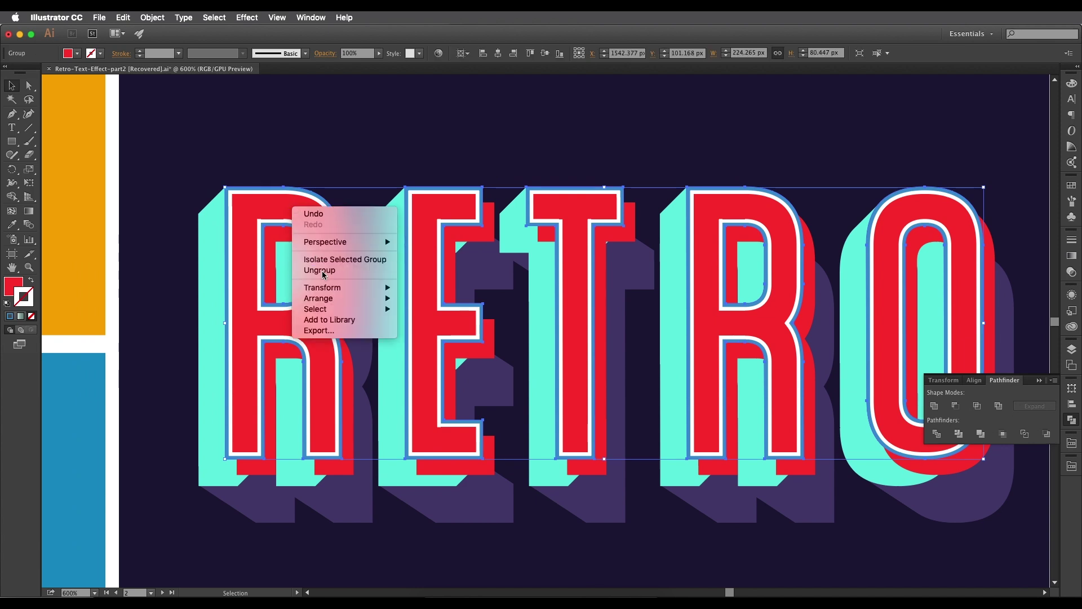
{"action": "left_click", "coordinate": [152, 17]}
{"action": "mouse_move", "coordinate": [177, 355]}
{"action": "left_click", "coordinate": [296, 354]}
Ungroup the shifted red copy of the letters and make it into one compound path.
{"action": "left_click", "coordinate": [319, 249]}
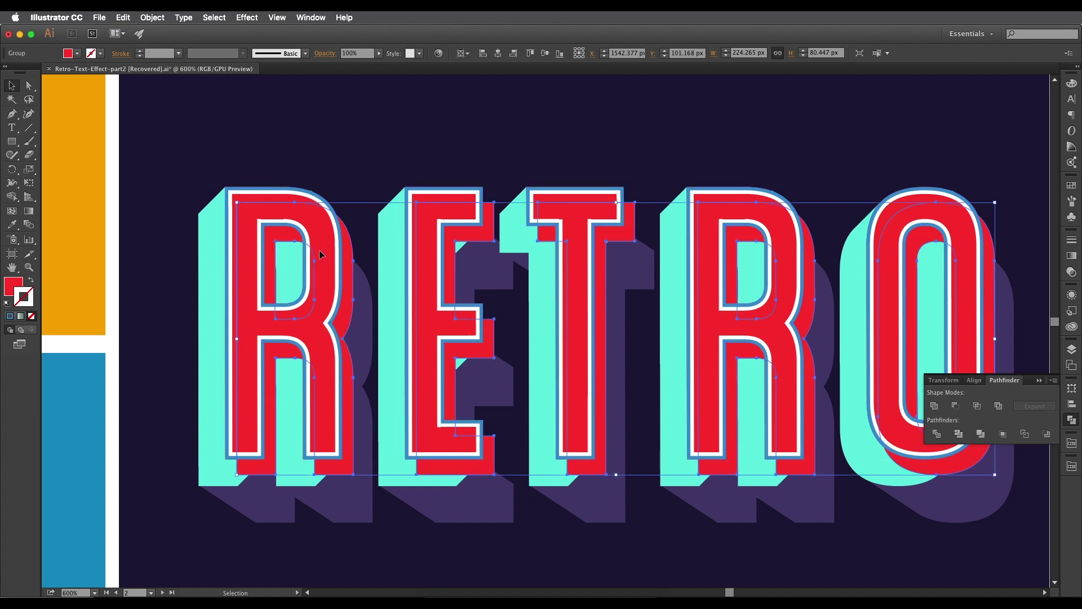
{"action": "right_click", "coordinate": [319, 251]}
{"action": "left_click", "coordinate": [345, 319]}
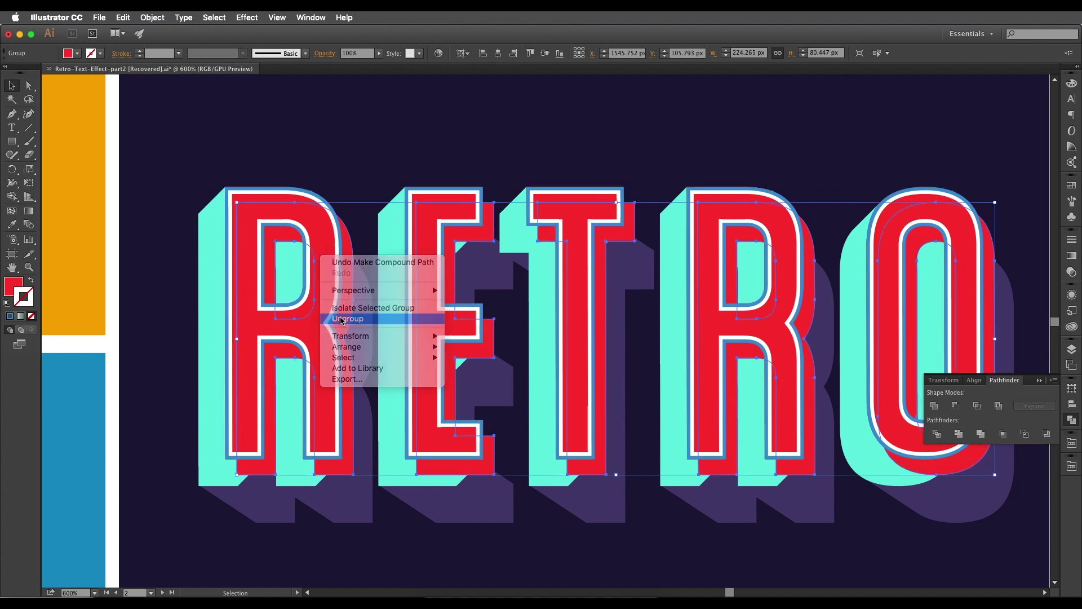
{"action": "left_click", "coordinate": [152, 17]}
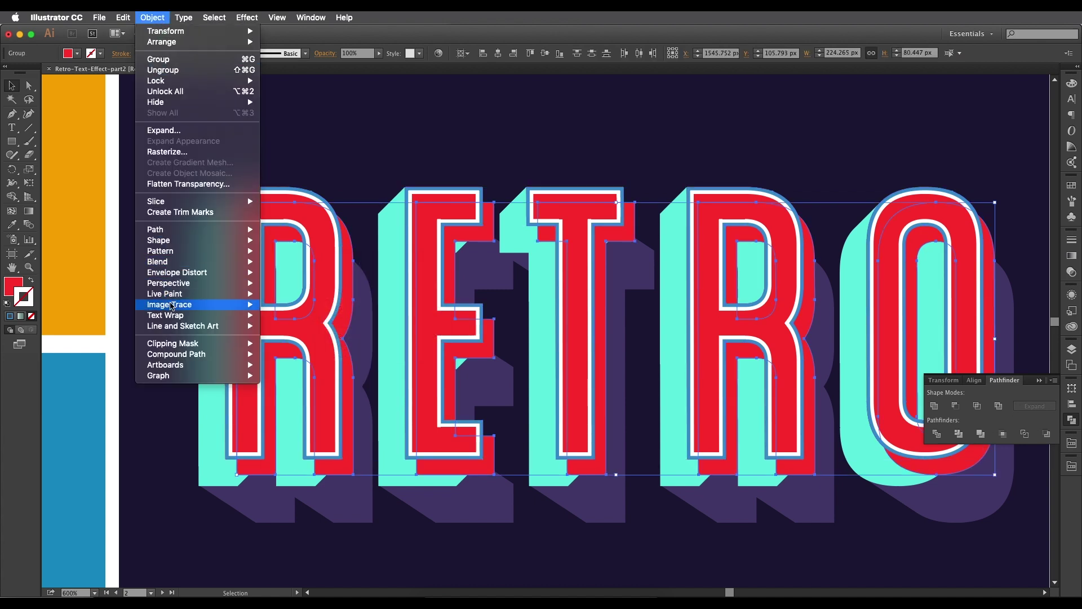
{"action": "left_click", "coordinate": [281, 354]}
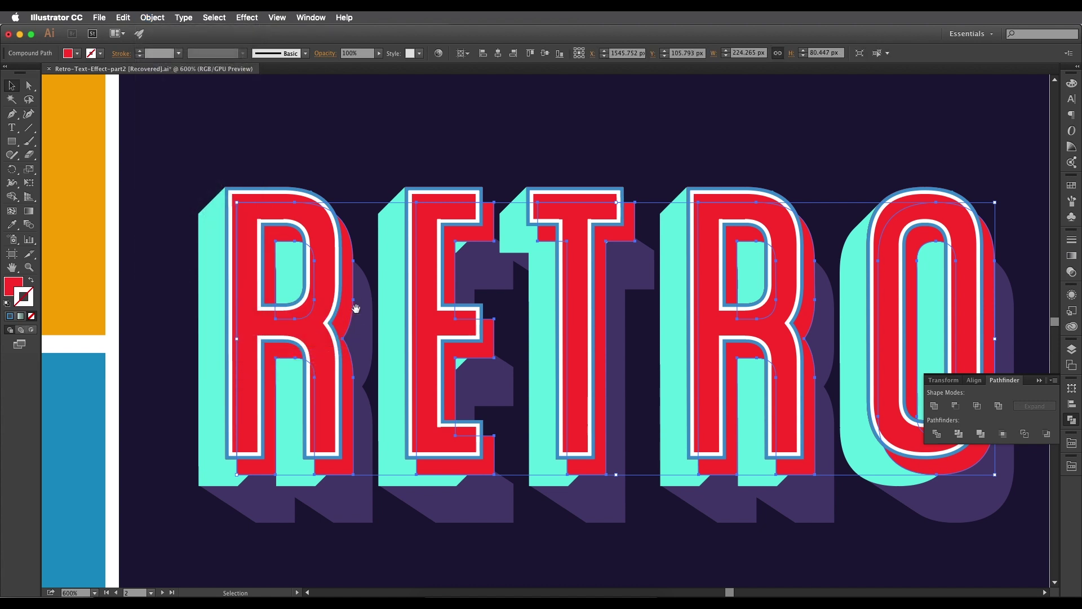
Subtract the shifted red compound path from the unshifted one with Minus Front to form the inner shadow shapes.
{"action": "scroll", "coordinate": [309, 292], "scroll_direction": "right", "scroll_amount": 2}
{"action": "scroll", "coordinate": [309, 292], "scroll_direction": "up", "scroll_amount": 2}
{"action": "left_click", "coordinate": [249, 219], "text": "shift"}
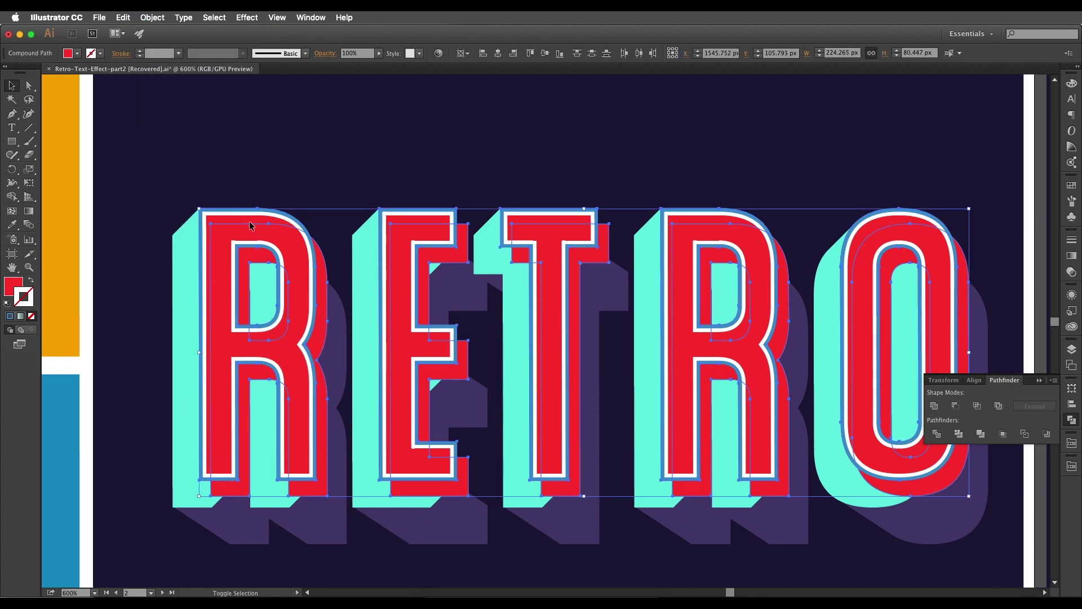
{"action": "left_click", "coordinate": [956, 407]}
{"action": "left_click_drag", "start_coordinate": [707, 384], "coordinate": [696, 383]}
{"action": "scroll", "coordinate": [638, 289], "scroll_direction": "up", "scroll_amount": 1}
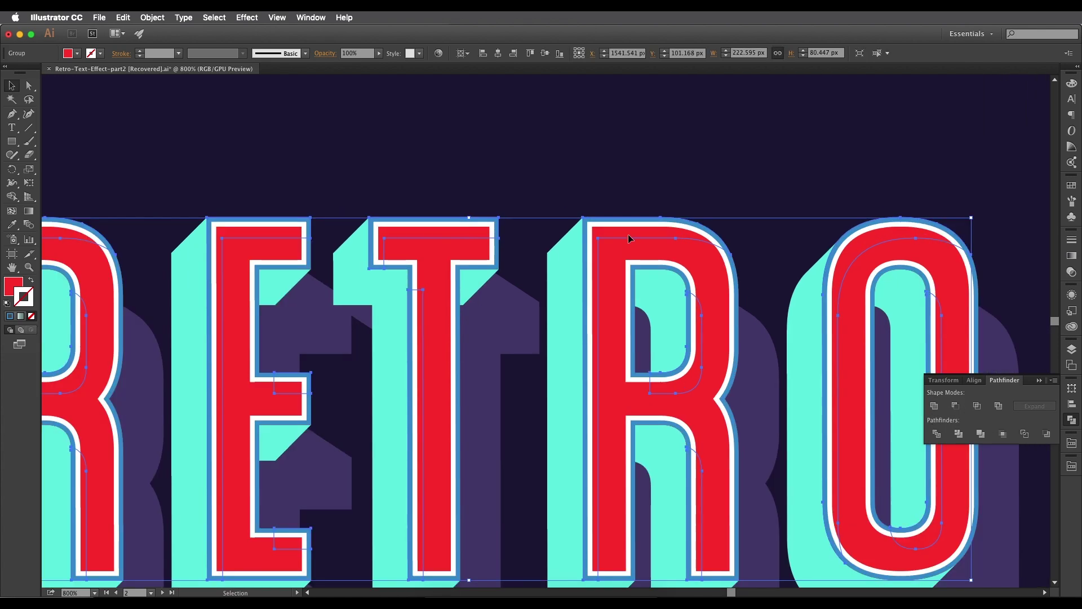
Fill the inner shadow shapes with the dark purple 342c5c sampled from the finished design, then deselect.
{"action": "scroll", "coordinate": [627, 232], "scroll_direction": "down", "scroll_amount": 2}
{"action": "left_click_drag", "start_coordinate": [650, 383], "coordinate": [533, 390]}
{"action": "key", "text": "i"}
{"action": "scroll", "coordinate": [702, 374], "scroll_direction": "down", "scroll_amount": 1}
{"action": "scroll", "coordinate": [706, 243], "scroll_direction": "up", "scroll_amount": 5}
{"action": "left_click", "coordinate": [723, 183]}
{"action": "scroll", "coordinate": [657, 213], "scroll_direction": "down", "scroll_amount": 5}
{"action": "left_click_drag", "start_coordinate": [477, 280], "coordinate": [667, 309]}
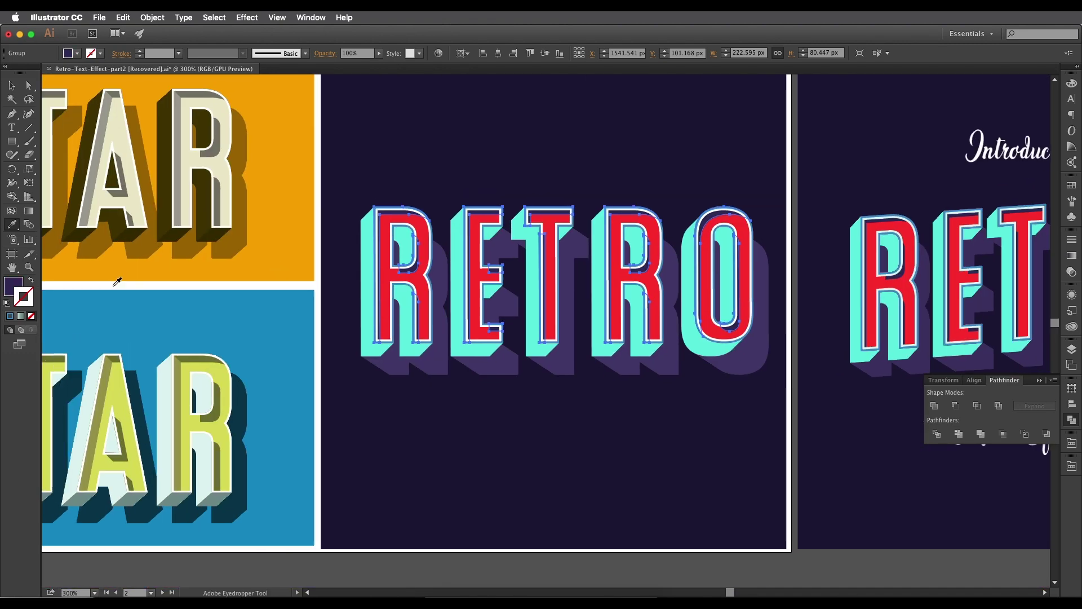
{"action": "double_click", "coordinate": [9, 286]}
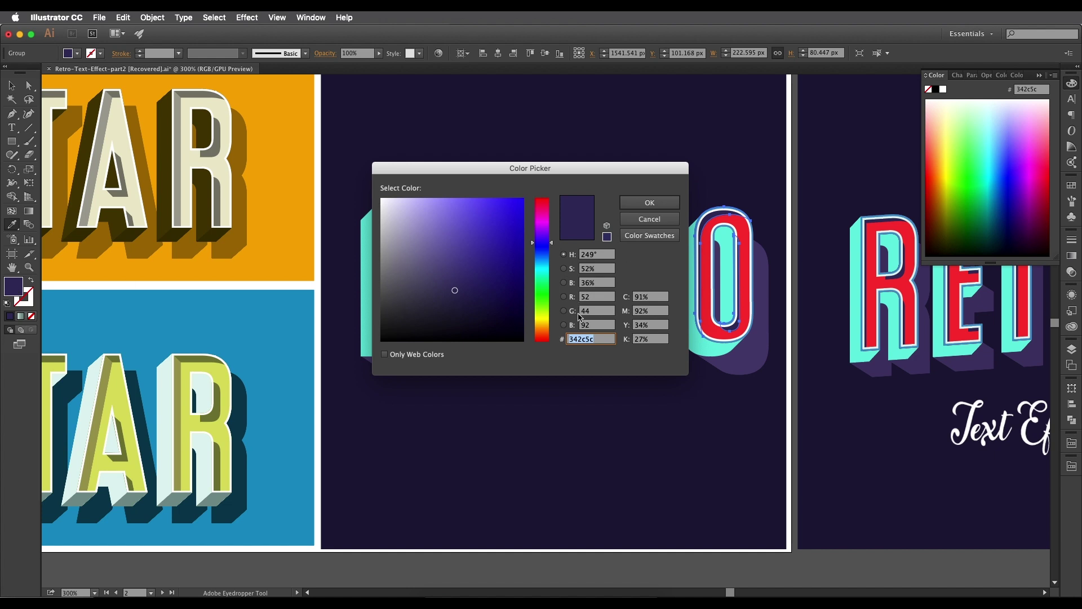
{"action": "left_click", "coordinate": [660, 203]}
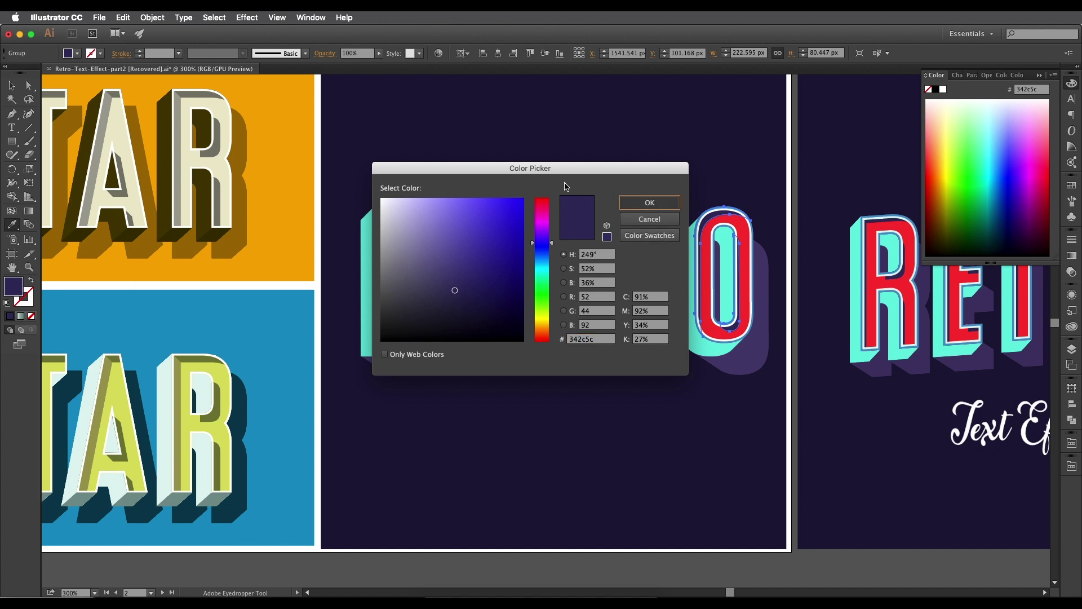
{"action": "left_click", "coordinate": [11, 85]}
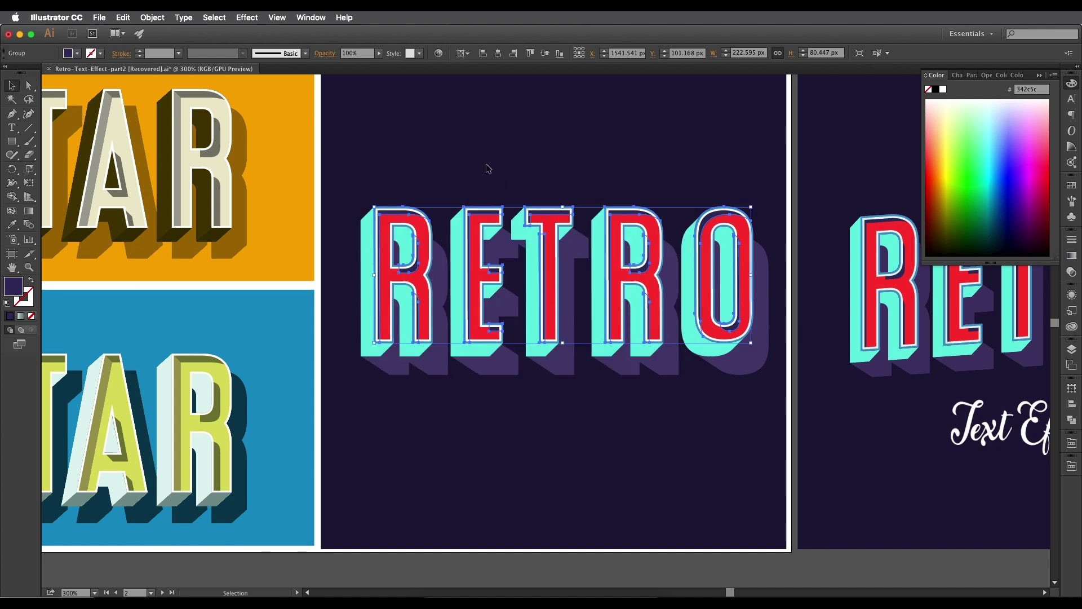
{"action": "left_click", "coordinate": [483, 165]}
Compare the shaded RETRO lettering with the finished design beside it.
{"action": "scroll", "coordinate": [543, 265], "scroll_direction": "down", "scroll_amount": 2}
{"action": "left_click_drag", "start_coordinate": [603, 291], "coordinate": [586, 356]}
{"action": "scroll", "coordinate": [574, 355], "scroll_direction": "up", "scroll_amount": 3}
{"action": "scroll", "coordinate": [587, 355], "scroll_direction": "down", "scroll_amount": 1}
{"action": "scroll", "coordinate": [590, 355], "scroll_direction": "right", "scroll_amount": 5}
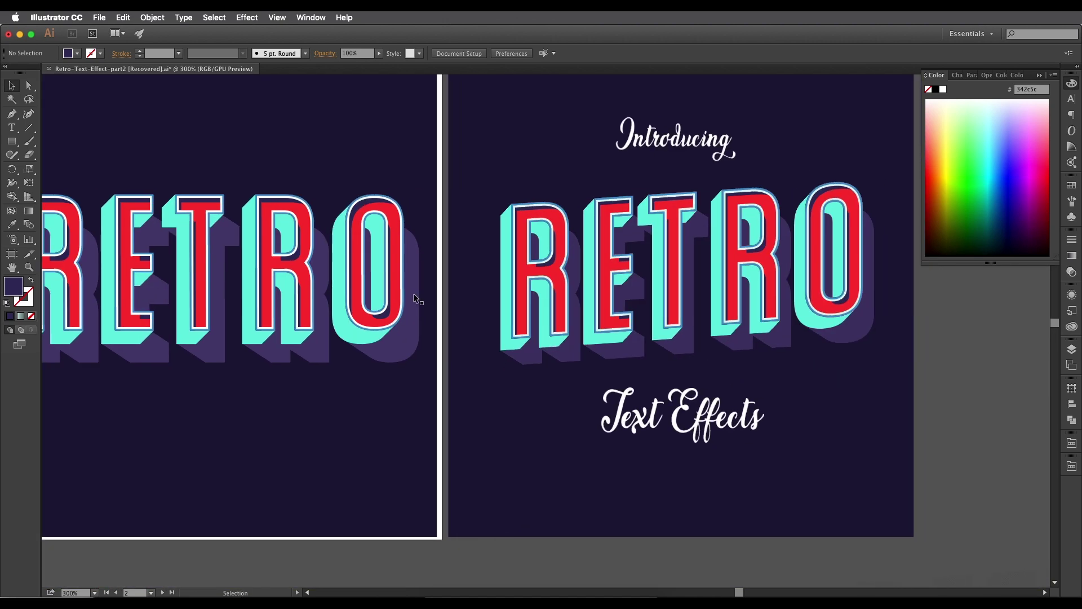
{"action": "scroll", "coordinate": [608, 282], "scroll_direction": "left", "scroll_amount": 6}
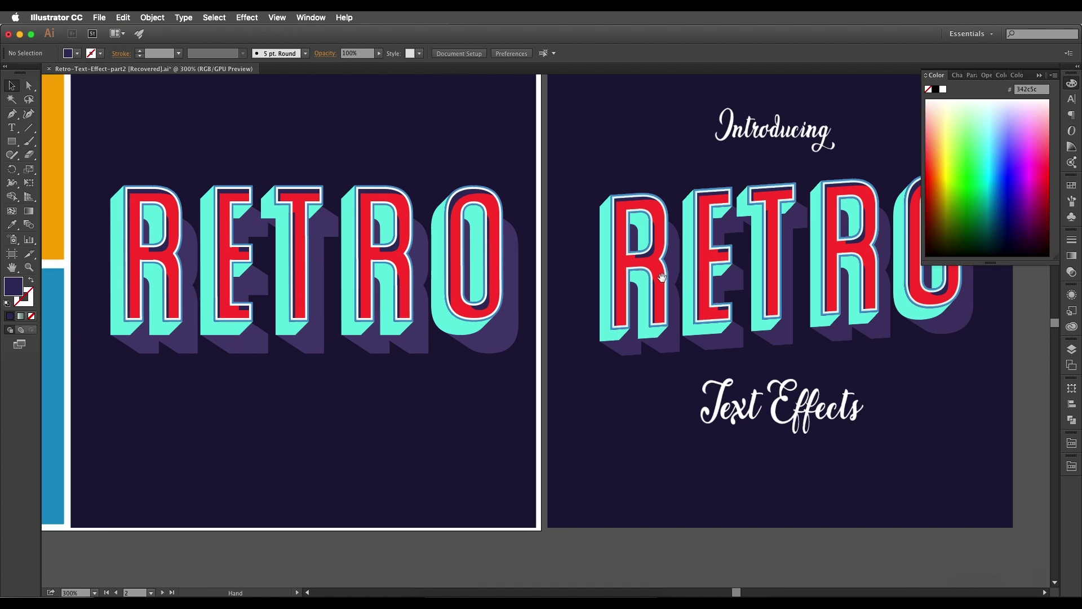
{"action": "scroll", "coordinate": [563, 287], "scroll_direction": "up", "scroll_amount": 1}
{"action": "left_click_drag", "start_coordinate": [495, 297], "coordinate": [580, 285]}
{"action": "scroll", "coordinate": [519, 292], "scroll_direction": "up", "scroll_amount": 1}
{"action": "scroll", "coordinate": [519, 294], "scroll_direction": "down", "scroll_amount": 2}
{"action": "scroll", "coordinate": [522, 293], "scroll_direction": "up", "scroll_amount": 1}
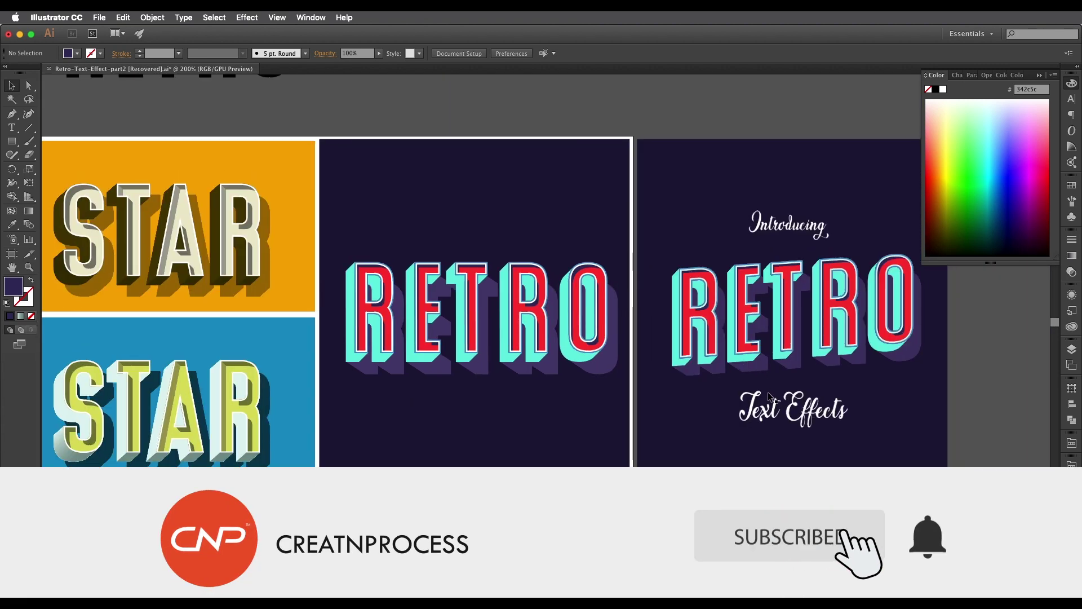
Copy the white "Introducing" and "Text Effects" lettering from the finished design to above and below the new RETRO artwork.
{"action": "left_click", "coordinate": [778, 413]}
{"action": "left_click_drag", "start_coordinate": [777, 413], "coordinate": [464, 396]}
{"action": "left_click", "coordinate": [489, 532]}
{"action": "scroll", "coordinate": [502, 430], "scroll_direction": "down", "scroll_amount": 1}
{"action": "left_click_drag", "start_coordinate": [502, 431], "coordinate": [542, 333]}
{"action": "scroll", "coordinate": [539, 307], "scroll_direction": "up", "scroll_amount": 5}
{"action": "left_click_drag", "start_coordinate": [540, 266], "coordinate": [540, 326]}
{"action": "scroll", "coordinate": [540, 326], "scroll_direction": "down", "scroll_amount": 2}
{"action": "left_click_drag", "start_coordinate": [569, 286], "coordinate": [542, 337]}
Examine the completed RETRO and STAR designs and the striped 3D O example.
{"action": "left_click", "coordinate": [541, 363]}
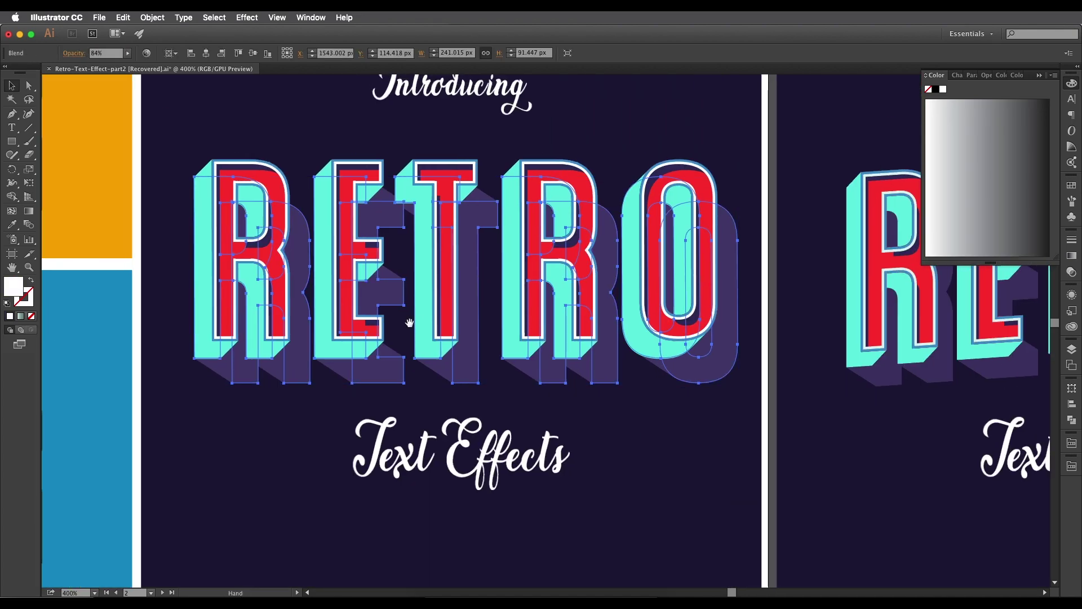
{"action": "left_click_drag", "start_coordinate": [415, 323], "coordinate": [511, 345]}
{"action": "left_click_drag", "start_coordinate": [402, 273], "coordinate": [670, 384]}
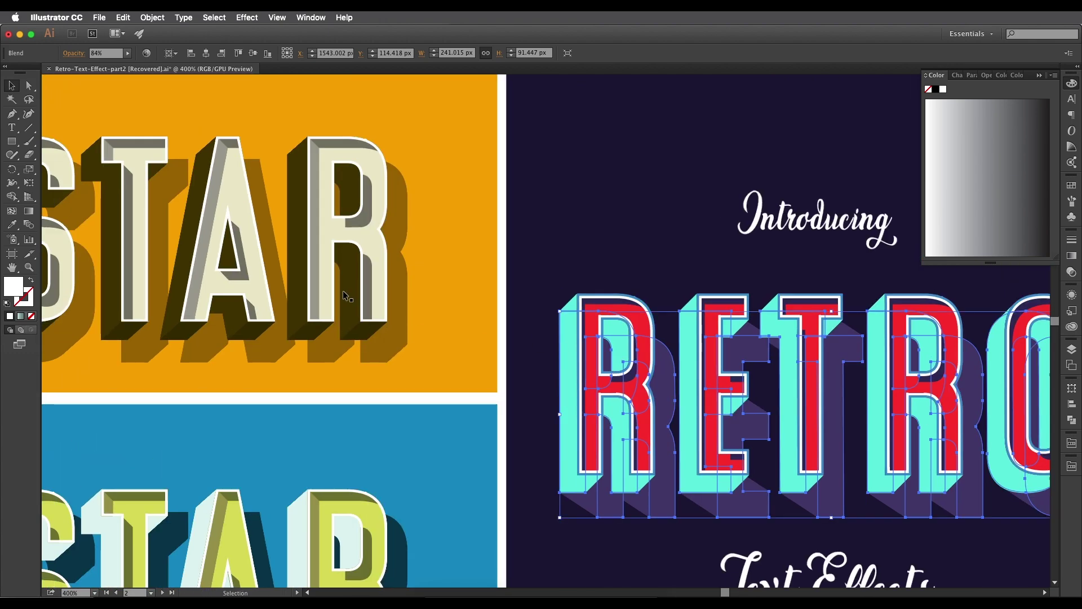
{"action": "left_click_drag", "start_coordinate": [543, 331], "coordinate": [408, 302]}
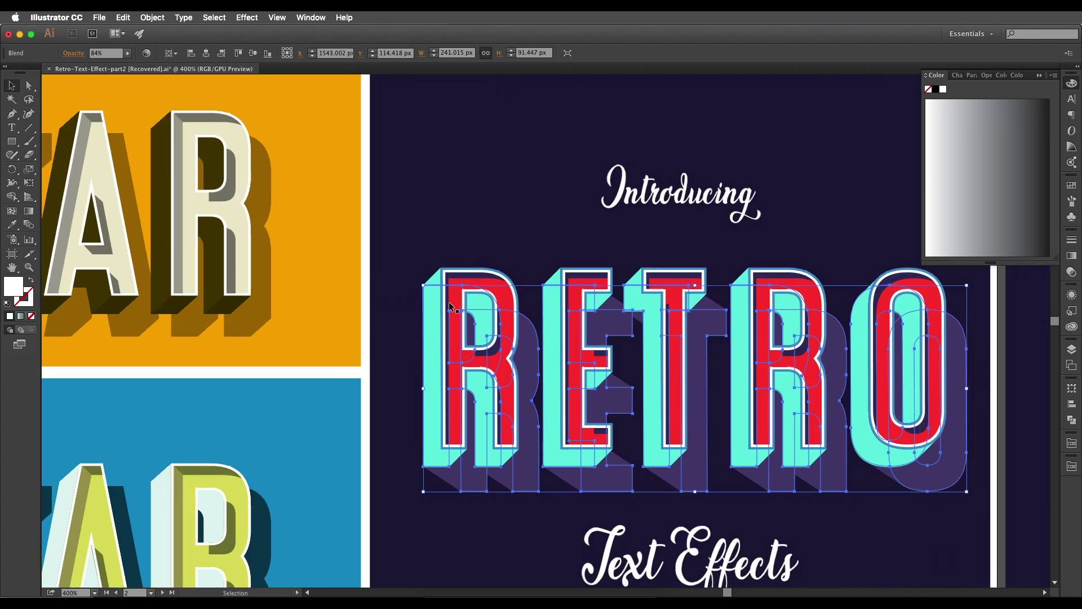
{"action": "scroll", "coordinate": [434, 313], "scroll_direction": "down", "scroll_amount": 3}
{"action": "left_click_drag", "start_coordinate": [475, 343], "coordinate": [497, 326]}
{"action": "scroll", "coordinate": [497, 326], "scroll_direction": "up", "scroll_amount": 2}
{"action": "left_click_drag", "start_coordinate": [343, 348], "coordinate": [483, 312]}
{"action": "left_click_drag", "start_coordinate": [251, 383], "coordinate": [416, 325]}
{"action": "scroll", "coordinate": [416, 326], "scroll_direction": "down", "scroll_amount": 1}
{"action": "scroll", "coordinate": [418, 324], "scroll_direction": "down", "scroll_amount": 2}
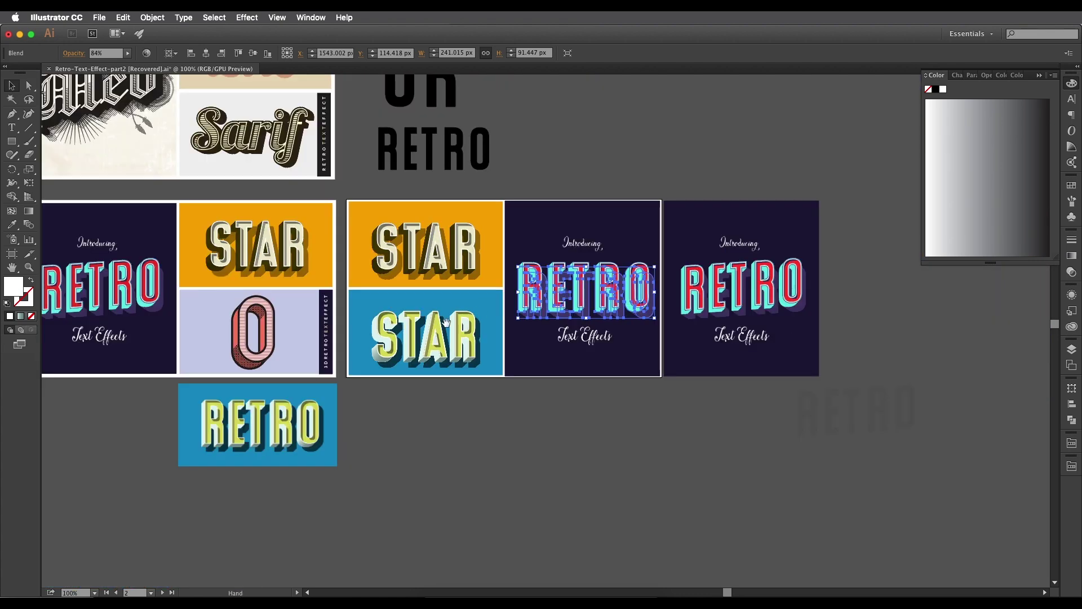
{"action": "scroll", "coordinate": [541, 312], "scroll_direction": "down", "scroll_amount": 1}
{"action": "left_click_drag", "start_coordinate": [262, 377], "coordinate": [563, 297]}
{"action": "scroll", "coordinate": [646, 282], "scroll_direction": "up", "scroll_amount": 5}
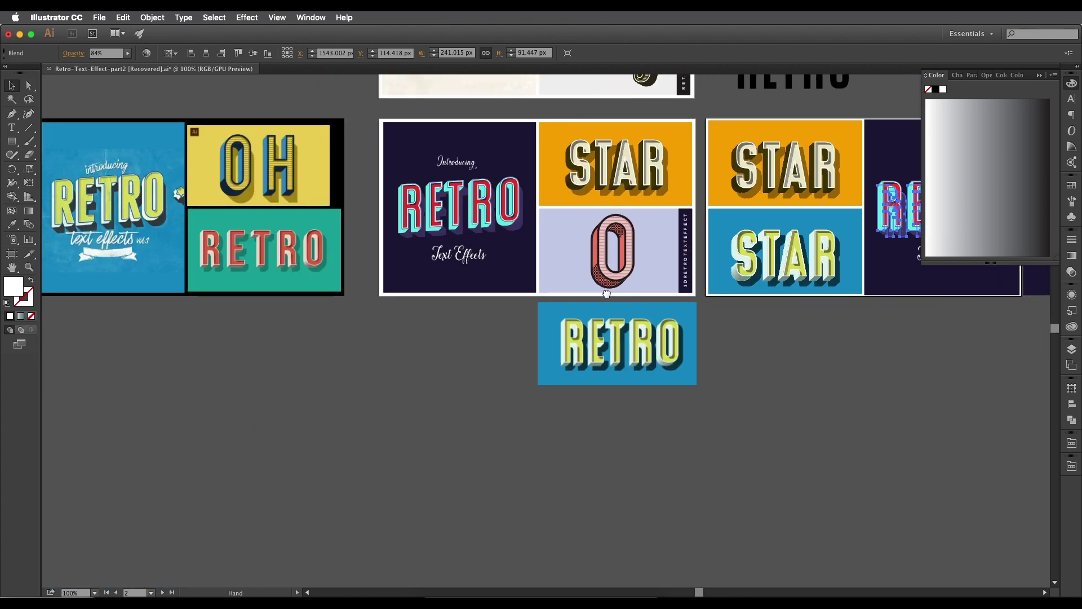
{"action": "scroll", "coordinate": [537, 338], "scroll_direction": "up", "scroll_amount": 2}
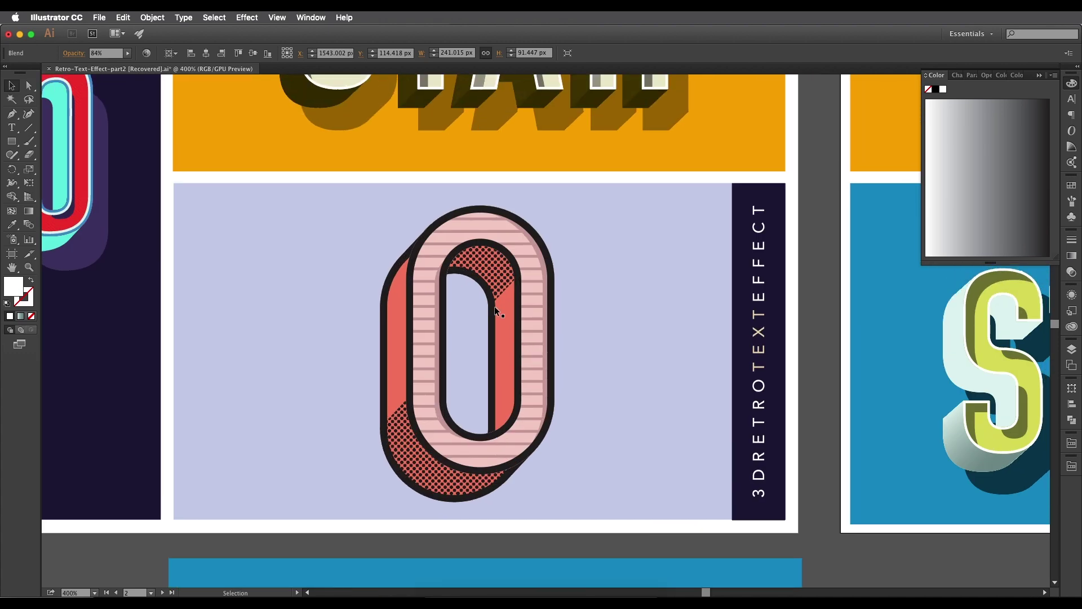
{"action": "scroll", "coordinate": [428, 317], "scroll_direction": "down", "scroll_amount": 5}
{"action": "scroll", "coordinate": [428, 317], "scroll_direction": "up", "scroll_amount": 6}
{"action": "scroll", "coordinate": [437, 366], "scroll_direction": "down", "scroll_amount": 5}
Duplicate the lilac background rectangle, move the blue RETRO panel aside, and place the copy beneath the O example.
{"action": "scroll", "coordinate": [563, 331], "scroll_direction": "left", "scroll_amount": 2}
{"action": "left_click_drag", "start_coordinate": [555, 336], "coordinate": [322, 482]}
{"action": "left_click_drag", "start_coordinate": [656, 440], "coordinate": [800, 467]}
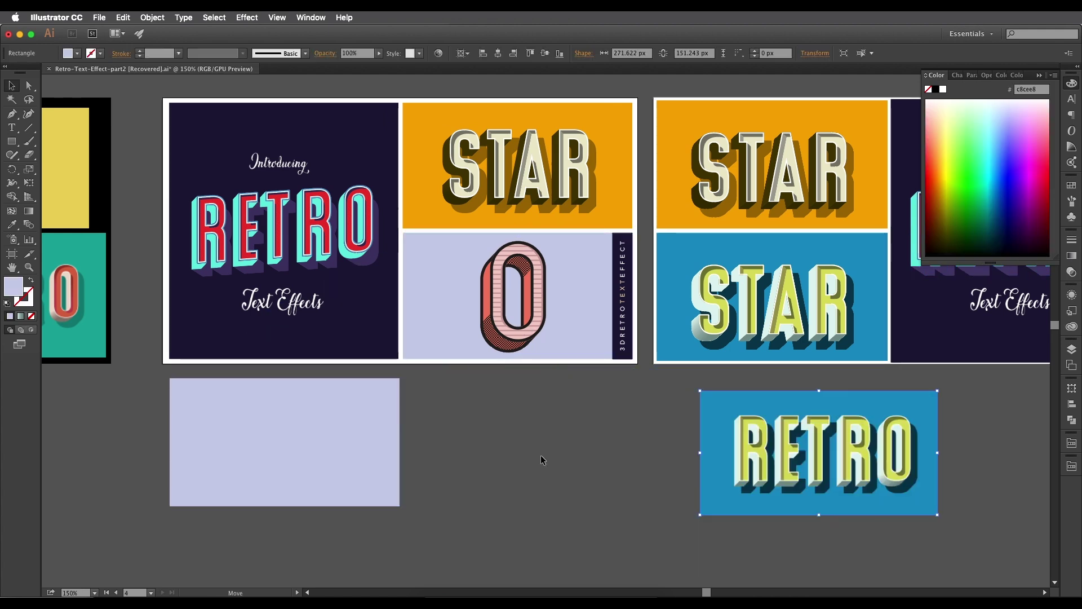
{"action": "left_click_drag", "start_coordinate": [276, 457], "coordinate": [510, 446]}
{"action": "scroll", "coordinate": [514, 402], "scroll_direction": "up", "scroll_amount": 1}
{"action": "left_click_drag", "start_coordinate": [466, 350], "coordinate": [372, 299]}
{"action": "scroll", "coordinate": [364, 294], "scroll_direction": "up", "scroll_amount": 1}
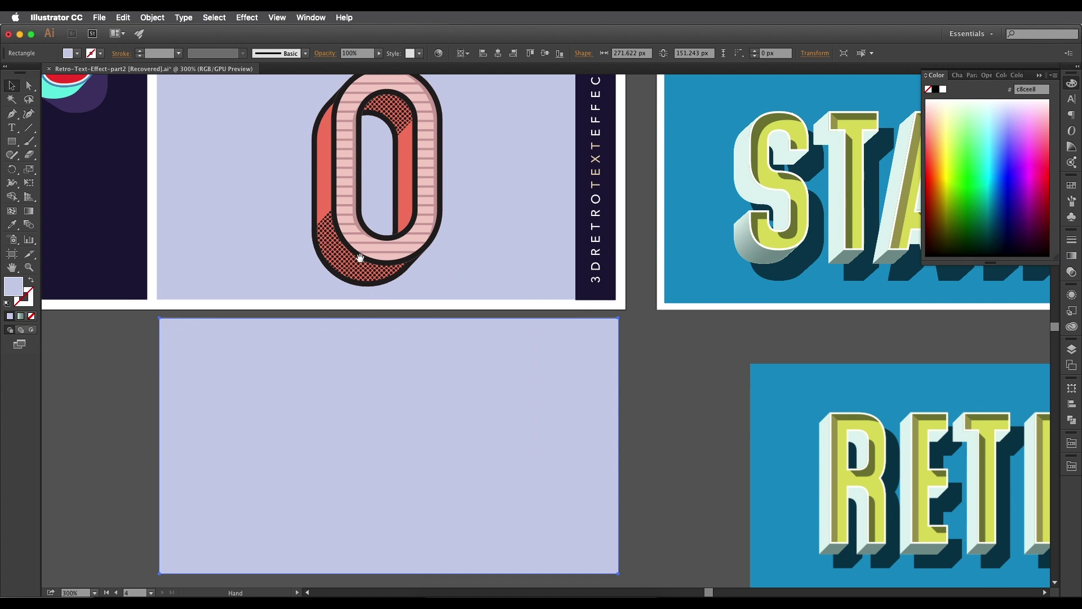
{"action": "left_click_drag", "start_coordinate": [363, 259], "coordinate": [378, 265]}
Draw a rectangle about 58 by 106 px on the lilac panel and fully round its corners into a pill shape.
{"action": "left_click", "coordinate": [11, 141]}
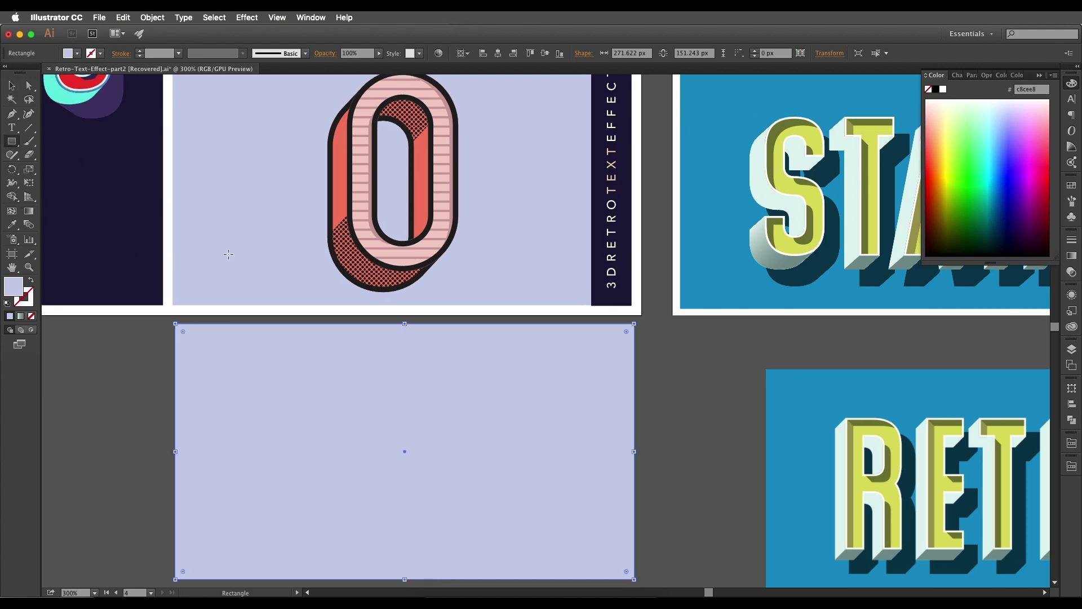
{"action": "mouse_move", "coordinate": [367, 406]}
{"action": "left_mouse_down"}
{"action": "mouse_move", "coordinate": [430, 505]}
{"action": "mouse_move", "coordinate": [438, 543]}
{"action": "left_mouse_up"}
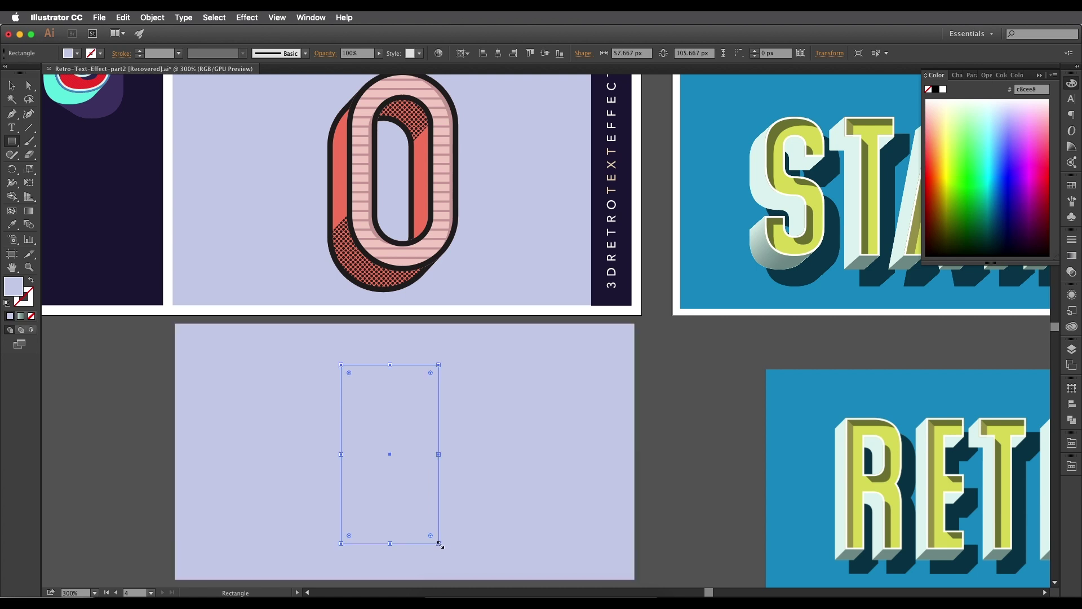
{"action": "left_click_drag", "start_coordinate": [349, 373], "coordinate": [398, 447]}
{"action": "left_click_drag", "start_coordinate": [434, 499], "coordinate": [434, 499]}
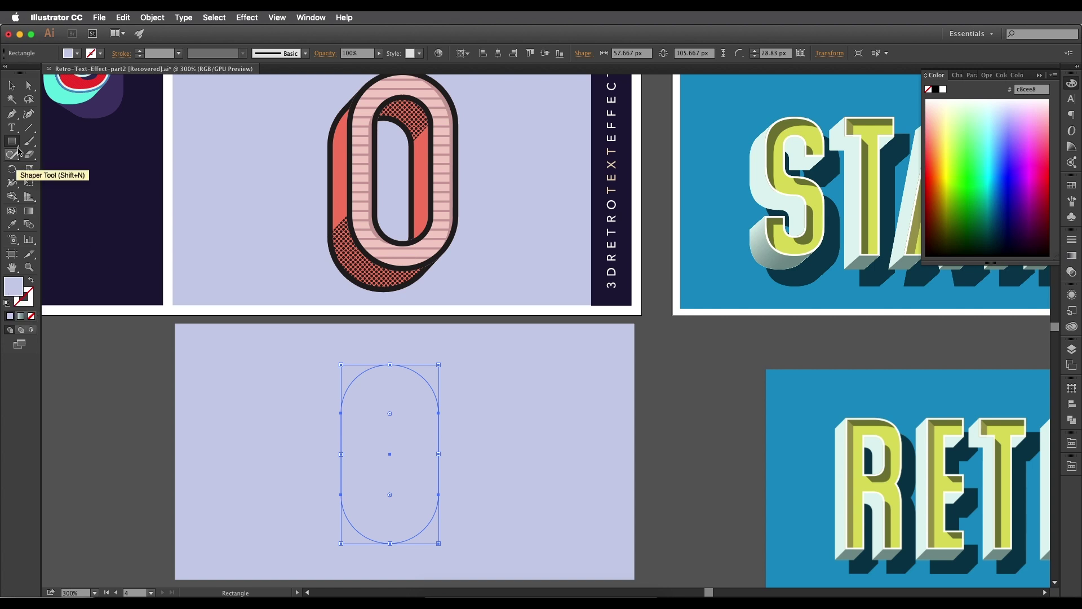
Fill the pill shape with a red swatch.
{"action": "left_click", "coordinate": [77, 54]}
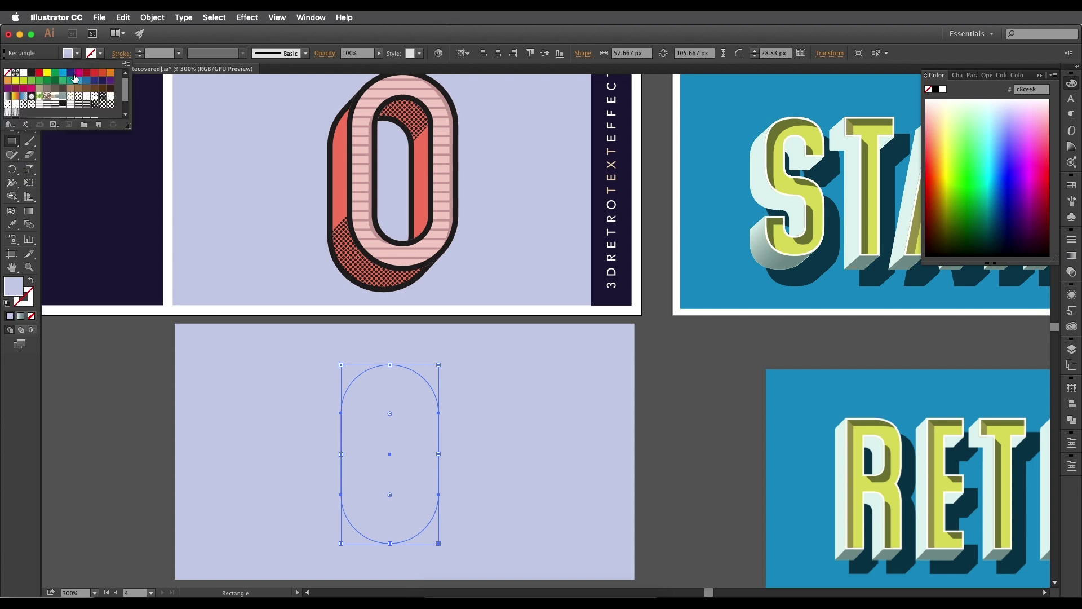
{"action": "left_click", "coordinate": [94, 74]}
{"action": "left_click", "coordinate": [13, 89]}
{"action": "key", "text": "space"}
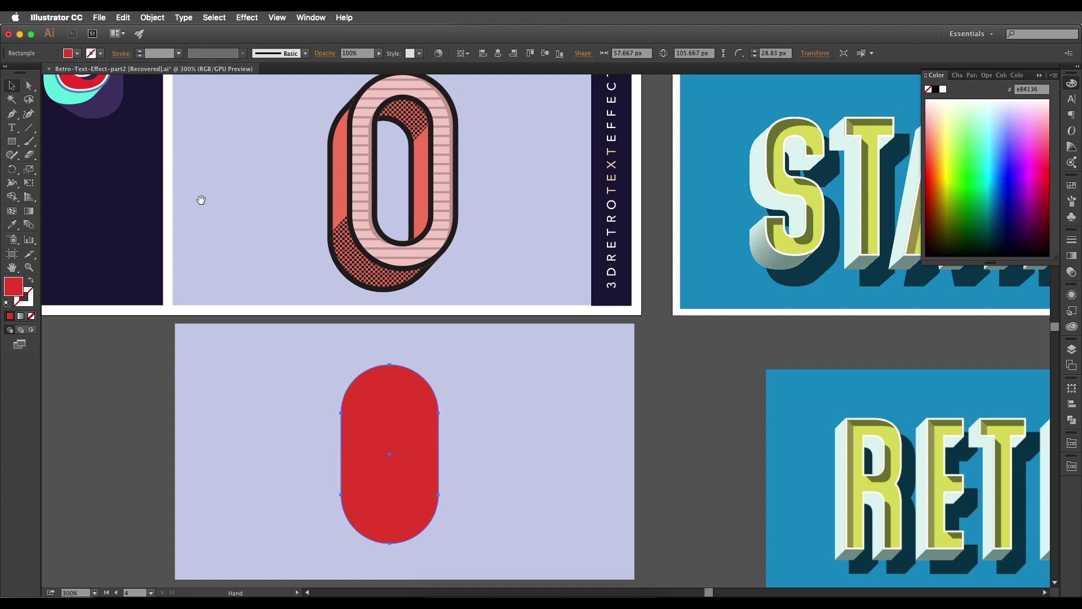
{"action": "left_click_drag", "start_coordinate": [217, 213], "coordinate": [225, 198]}
{"action": "scroll", "coordinate": [275, 291], "scroll_direction": "up", "scroll_amount": 2}
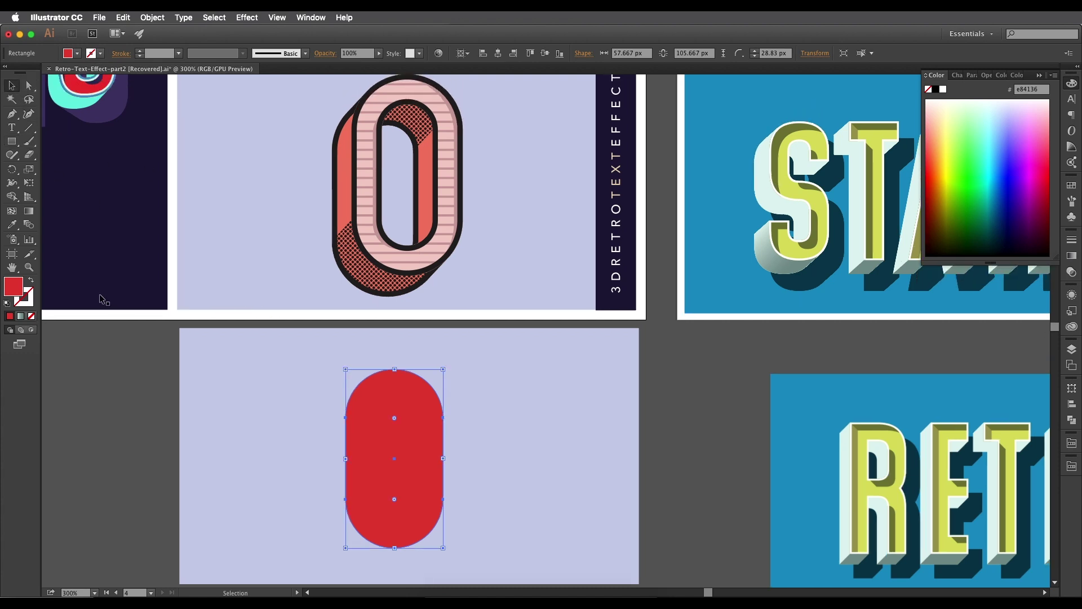
Swap the pill's red fill to its stroke and set the stroke weight to 12 px.
{"action": "left_click", "coordinate": [30, 283]}
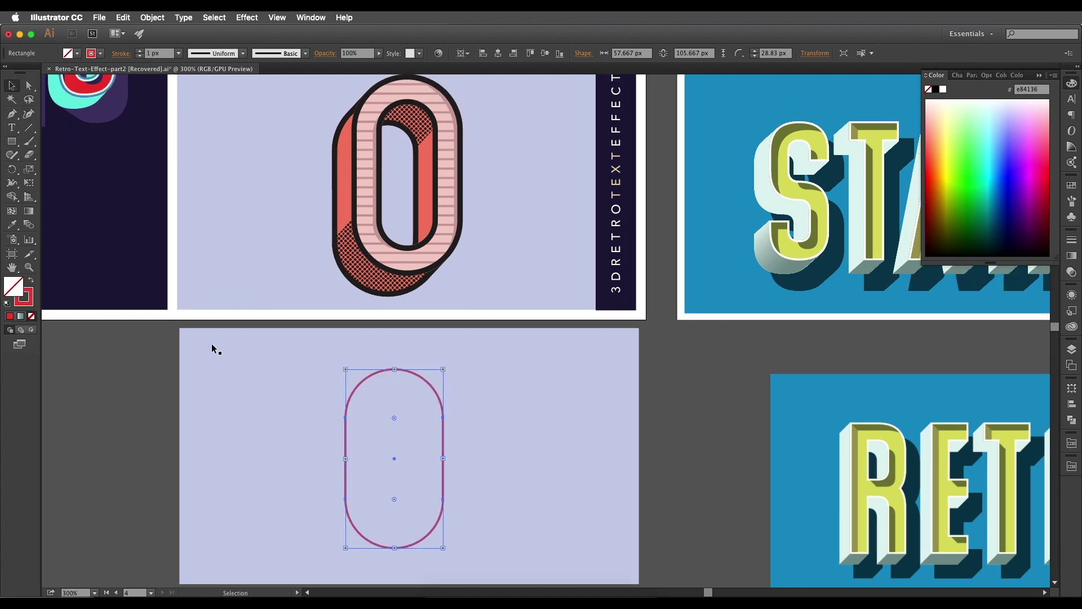
{"action": "key", "text": "x"}
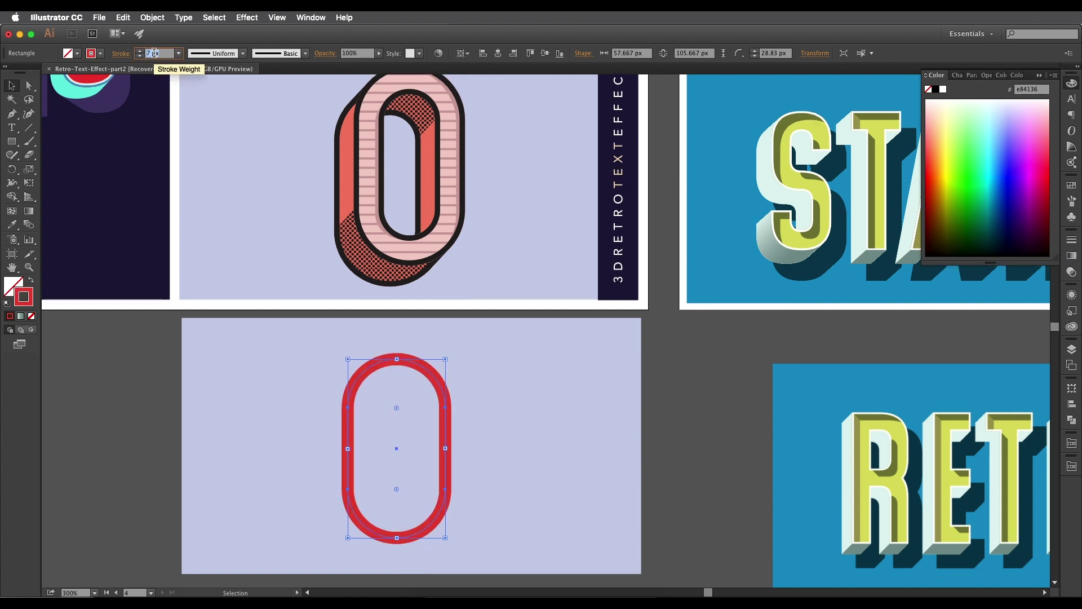
{"action": "key", "text": "Up"}
{"action": "key", "text": "Up"}
{"action": "key", "text": "Up"}
{"action": "key", "text": "Up"}
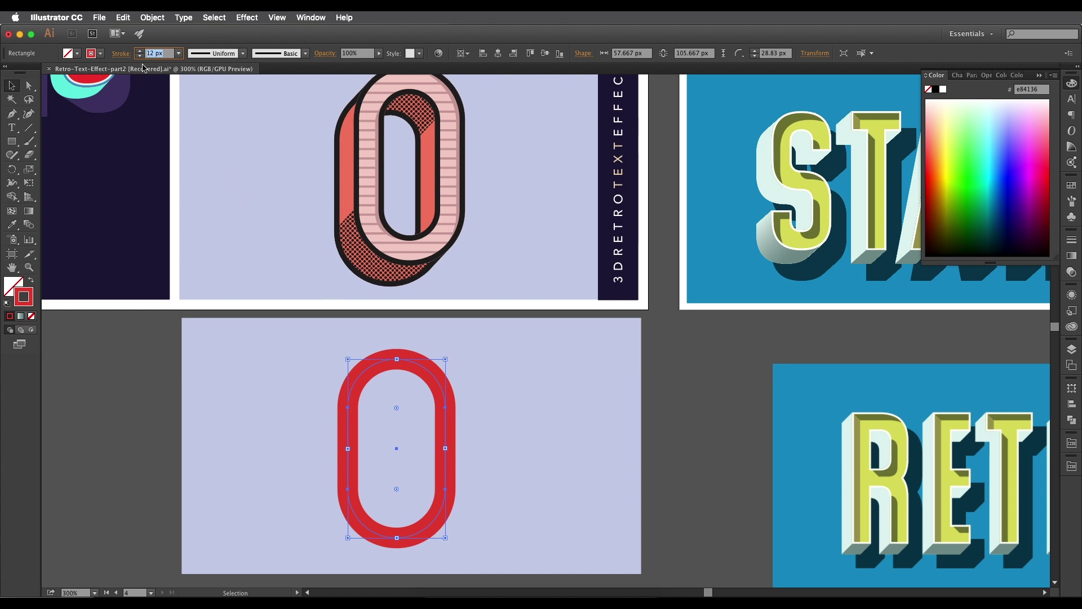
Align the red stroke to the inside of the pill path and set its weight to 15 px.
{"action": "left_click", "coordinate": [121, 54]}
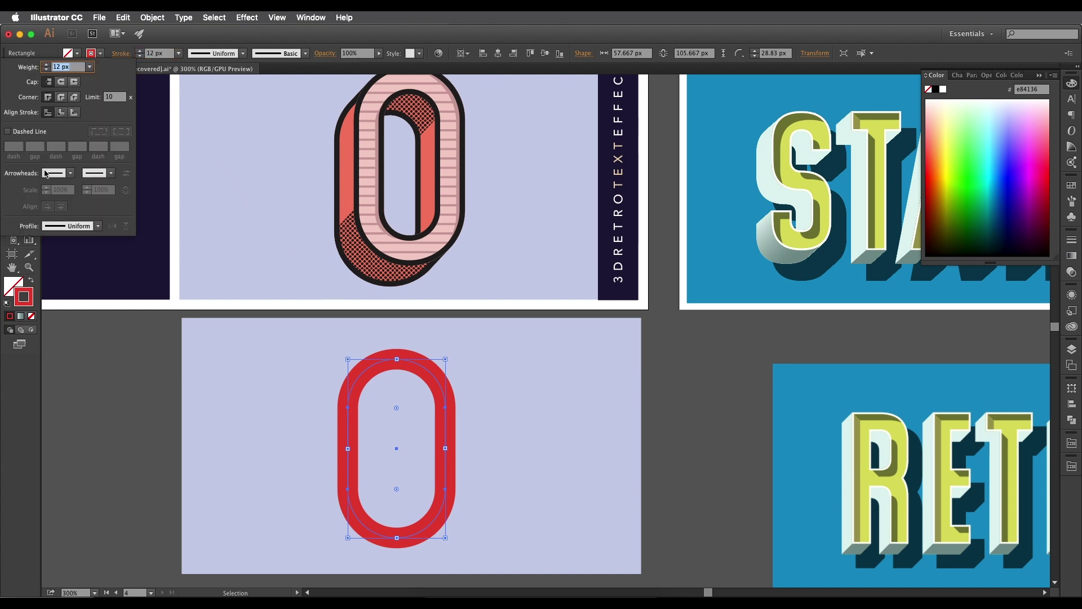
{"action": "left_click", "coordinate": [61, 112]}
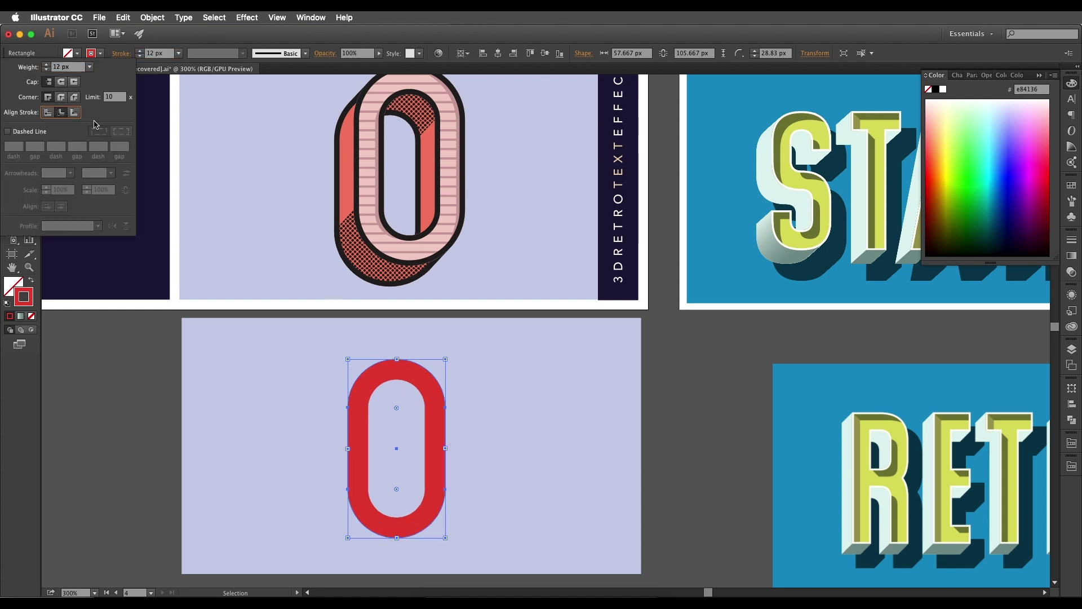
{"action": "left_click", "coordinate": [139, 50]}
{"action": "left_click", "coordinate": [139, 50]}
{"action": "left_click", "coordinate": [139, 51]}
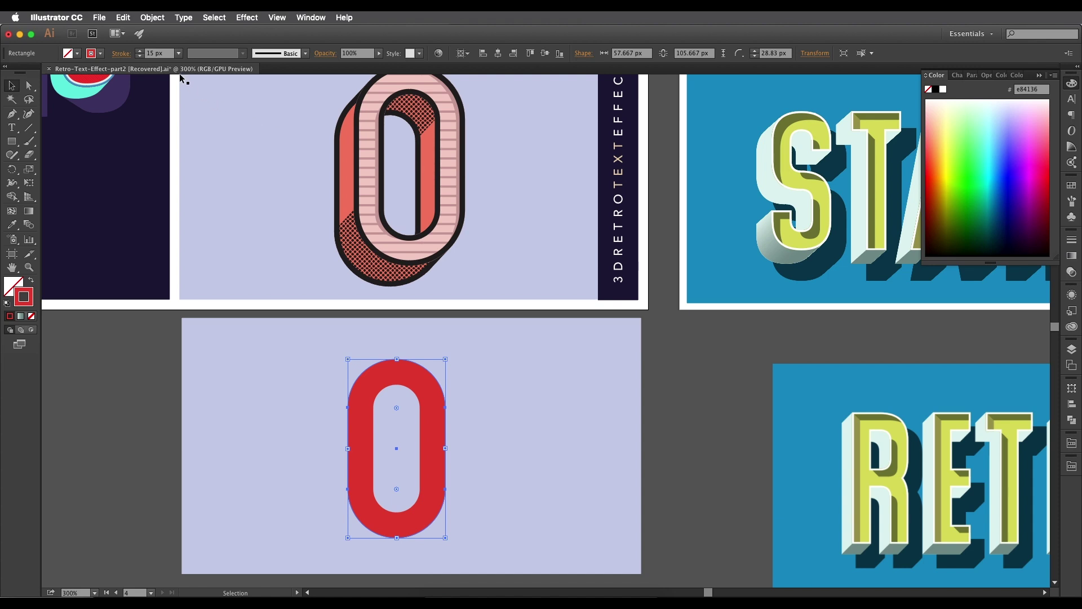
{"action": "scroll", "coordinate": [158, 57], "scroll_direction": "down", "scroll_amount": 4}
{"action": "scroll", "coordinate": [159, 57], "scroll_direction": "up", "scroll_amount": 2}
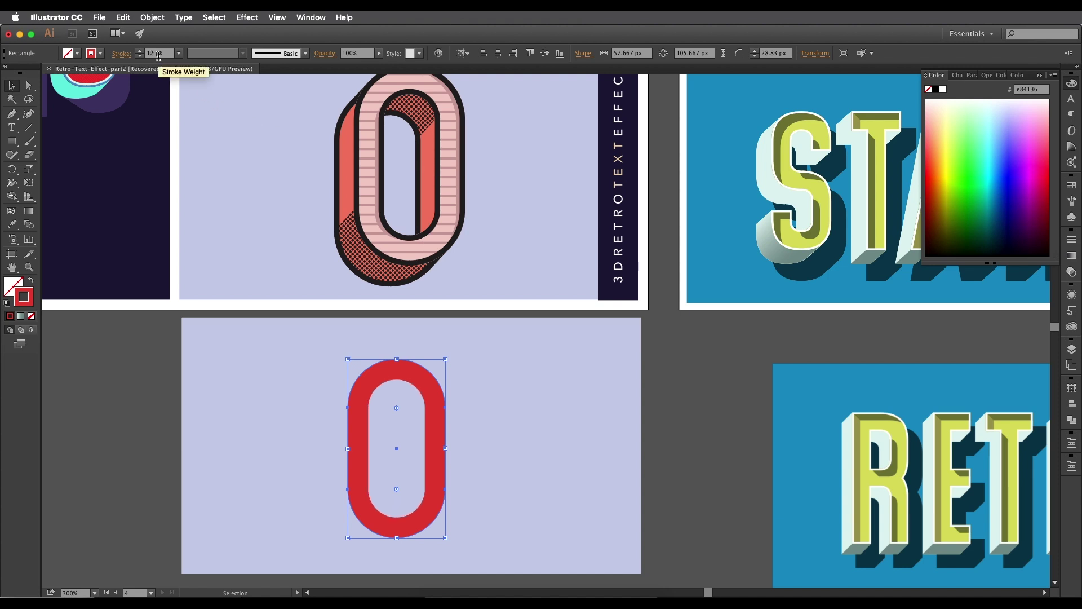
{"action": "scroll", "coordinate": [158, 56], "scroll_direction": "up", "scroll_amount": 1}
{"action": "left_click", "coordinate": [319, 313]}
{"action": "left_click_drag", "start_coordinate": [319, 314], "coordinate": [309, 249]}
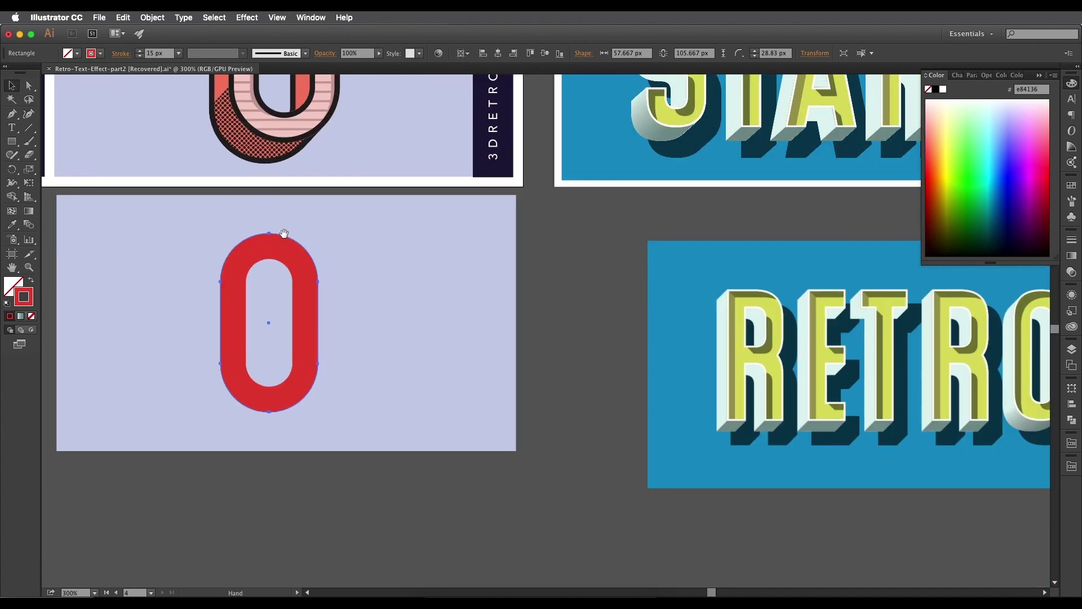
Expand the red stroked pill into a filled O-shaped compound path.
{"action": "left_click", "coordinate": [295, 249]}
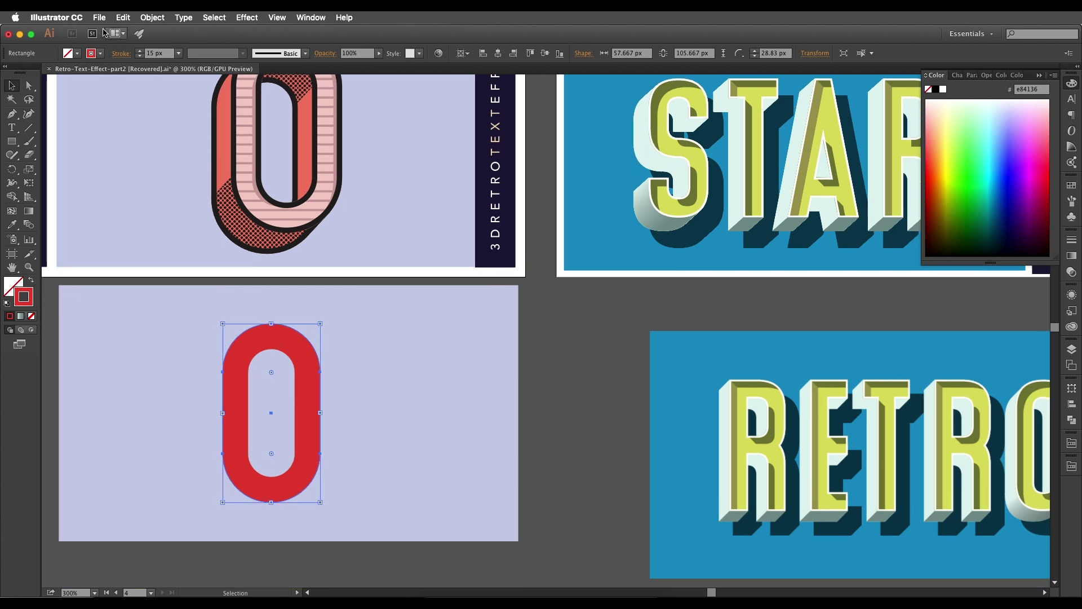
{"action": "left_click", "coordinate": [152, 17]}
{"action": "left_click", "coordinate": [192, 141]}
{"action": "left_click", "coordinate": [356, 380]}
Duplicate the red O with the copy offset slightly down and to the left.
{"action": "left_click_drag", "start_coordinate": [296, 370], "coordinate": [319, 370]}
{"action": "left_click_drag", "start_coordinate": [313, 267], "coordinate": [365, 306]}
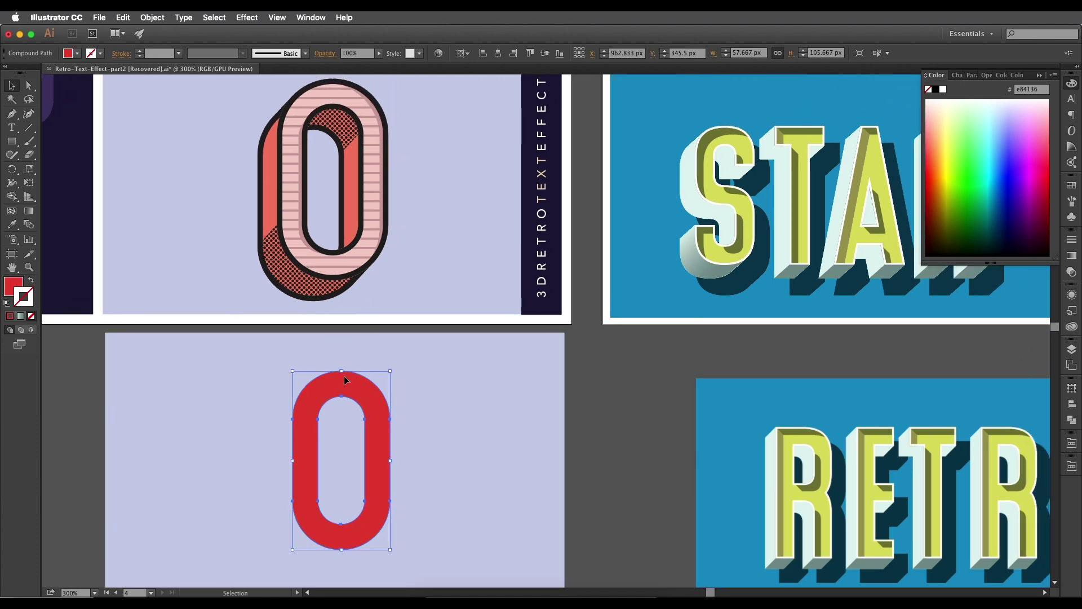
{"action": "scroll", "coordinate": [341, 362], "scroll_direction": "down", "scroll_amount": 3}
{"action": "left_click_drag", "start_coordinate": [335, 351], "coordinate": [314, 370]}
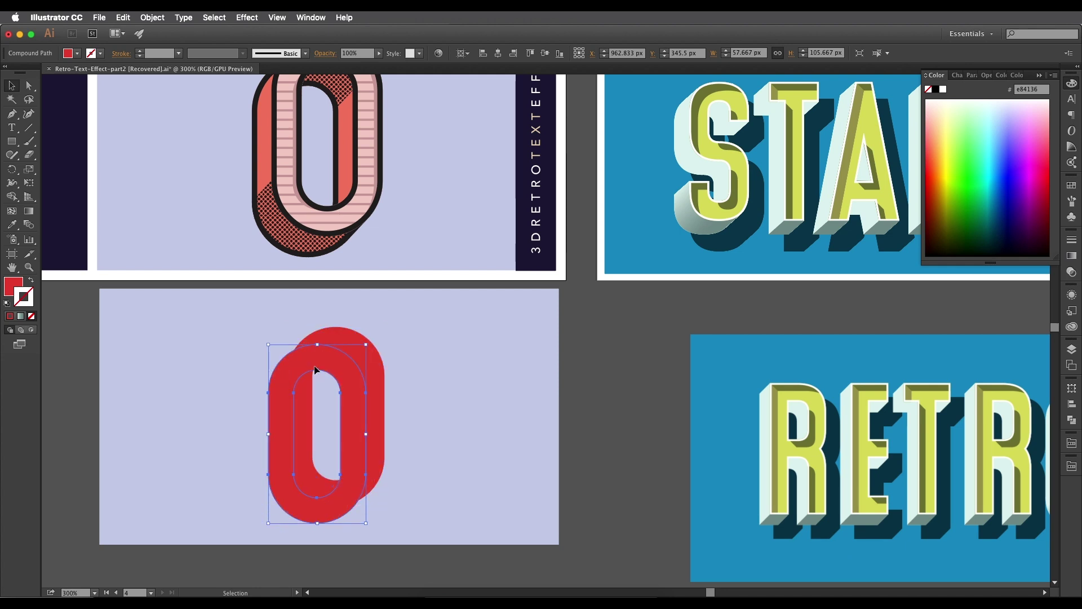
Blend the front red O with its offset copy to form a continuous extruded shape.
{"action": "scroll", "coordinate": [315, 370], "scroll_direction": "up", "scroll_amount": 3}
{"action": "left_click", "coordinate": [343, 374]}
{"action": "key", "text": "a"}
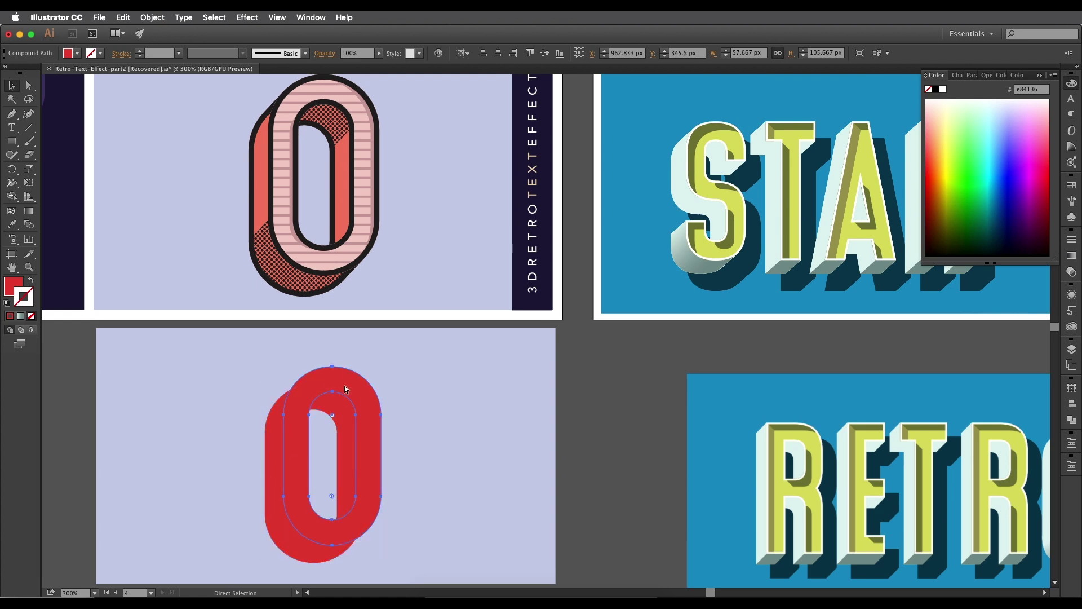
{"action": "key", "text": "v"}
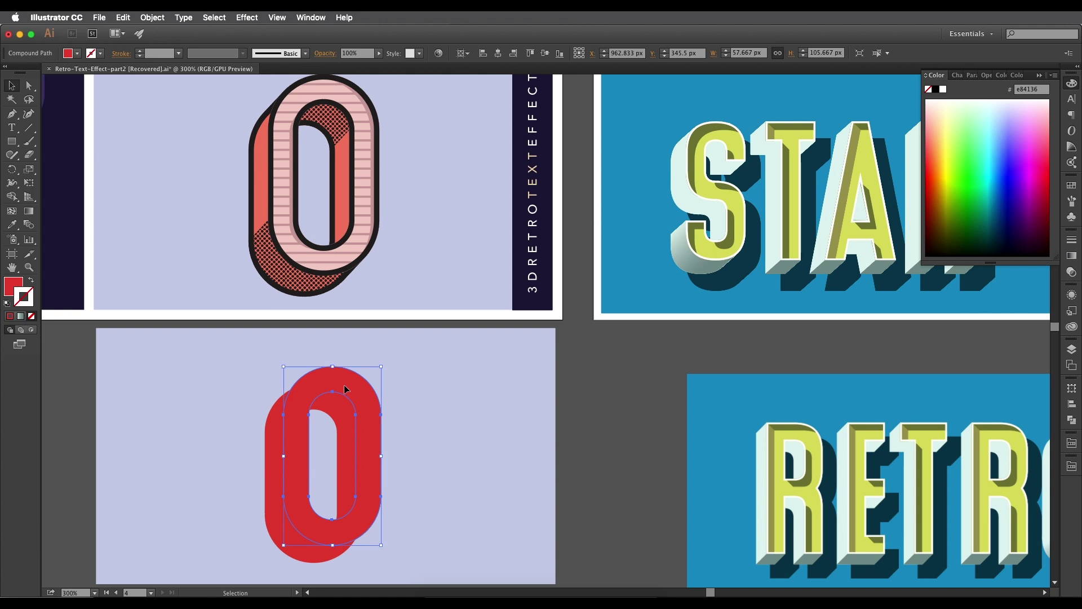
{"action": "left_click", "coordinate": [273, 440], "text": "shift"}
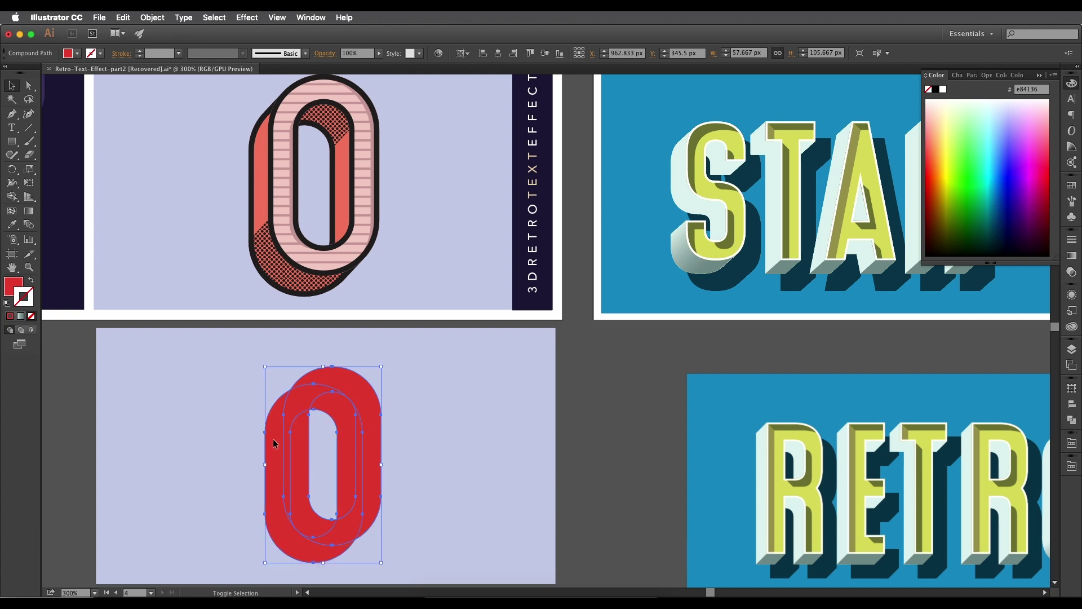
{"action": "left_click", "coordinate": [152, 17]}
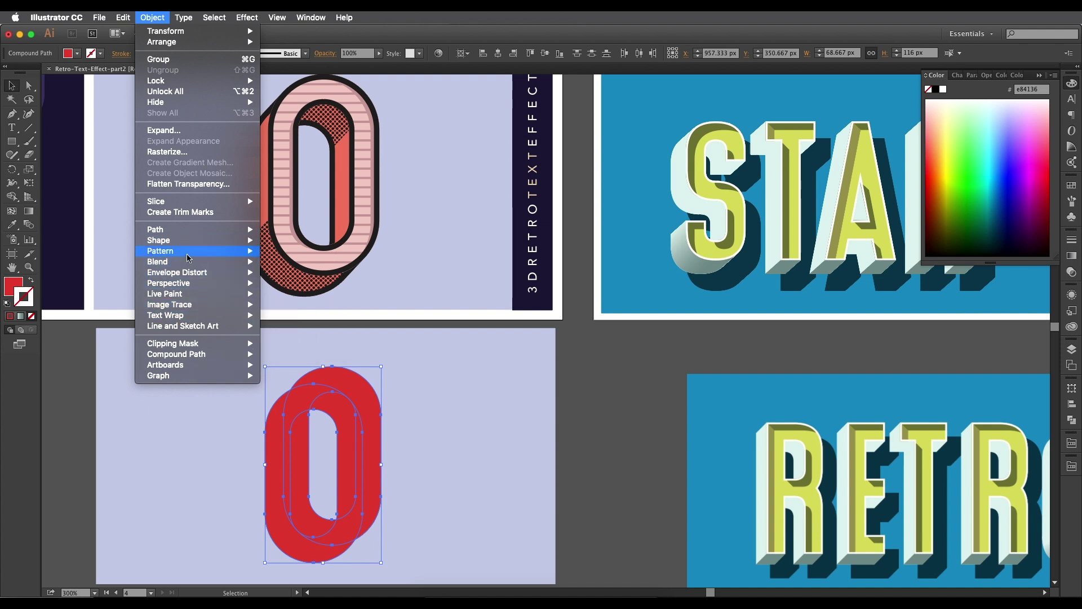
{"action": "mouse_move", "coordinate": [188, 265]}
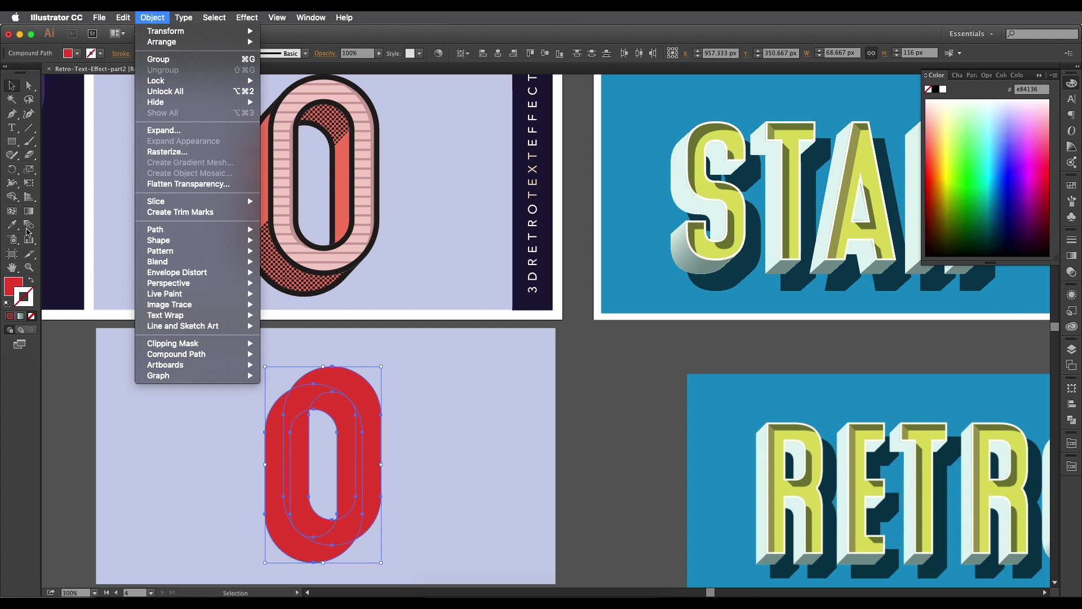
{"action": "left_click", "coordinate": [28, 225]}
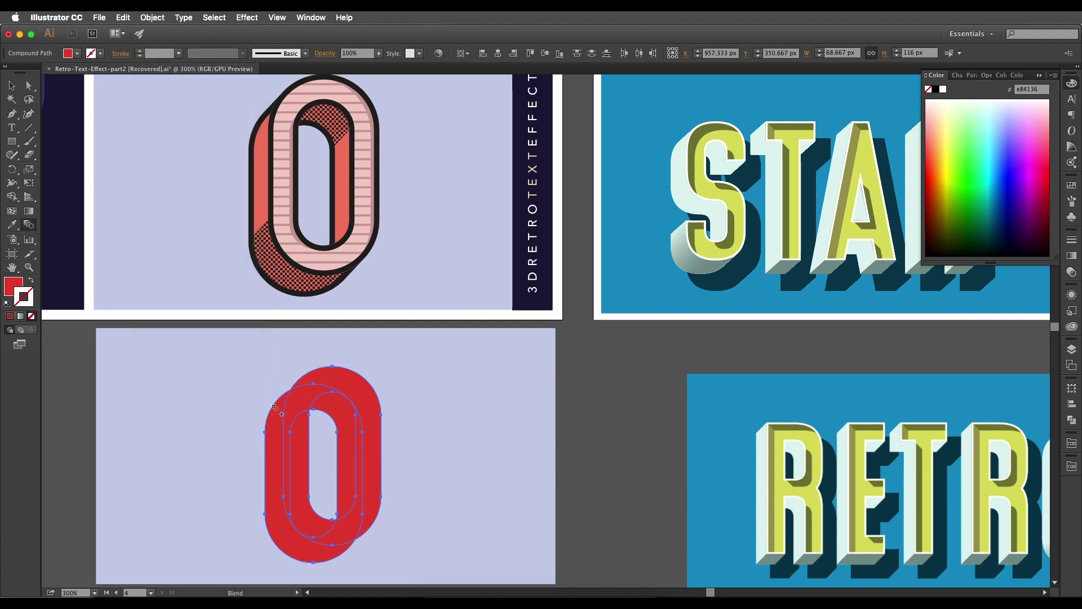
{"action": "left_click", "coordinate": [275, 407]}
{"action": "left_click", "coordinate": [309, 371]}
{"action": "scroll", "coordinate": [327, 419], "scroll_direction": "up", "scroll_amount": 1}
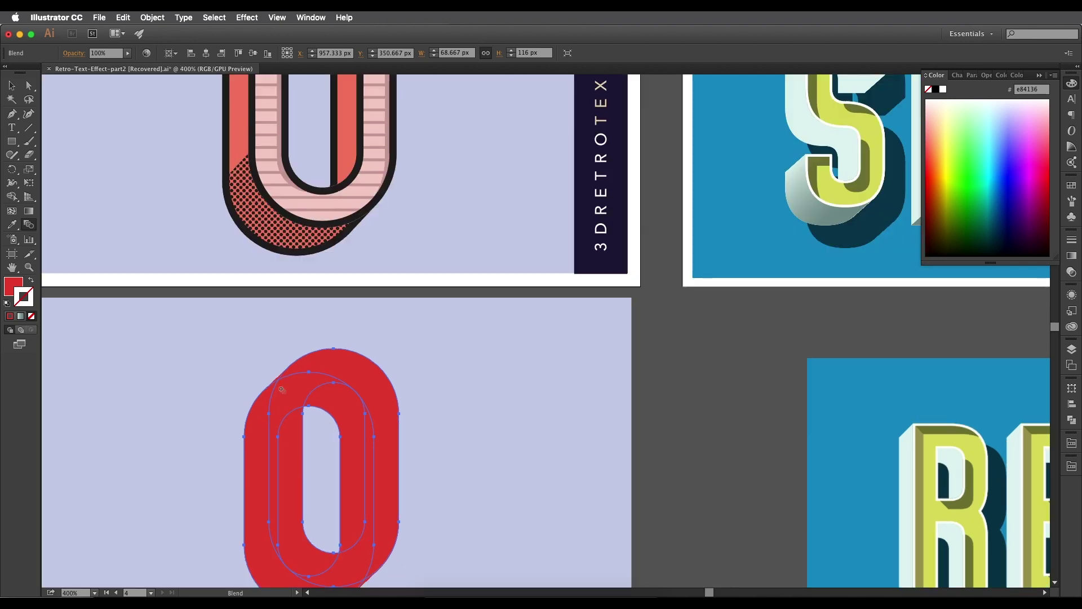
{"action": "scroll", "coordinate": [284, 388], "scroll_direction": "up", "scroll_amount": 2}
{"action": "scroll", "coordinate": [277, 381], "scroll_direction": "down", "scroll_amount": 3}
{"action": "scroll", "coordinate": [279, 382], "scroll_direction": "up", "scroll_amount": 3}
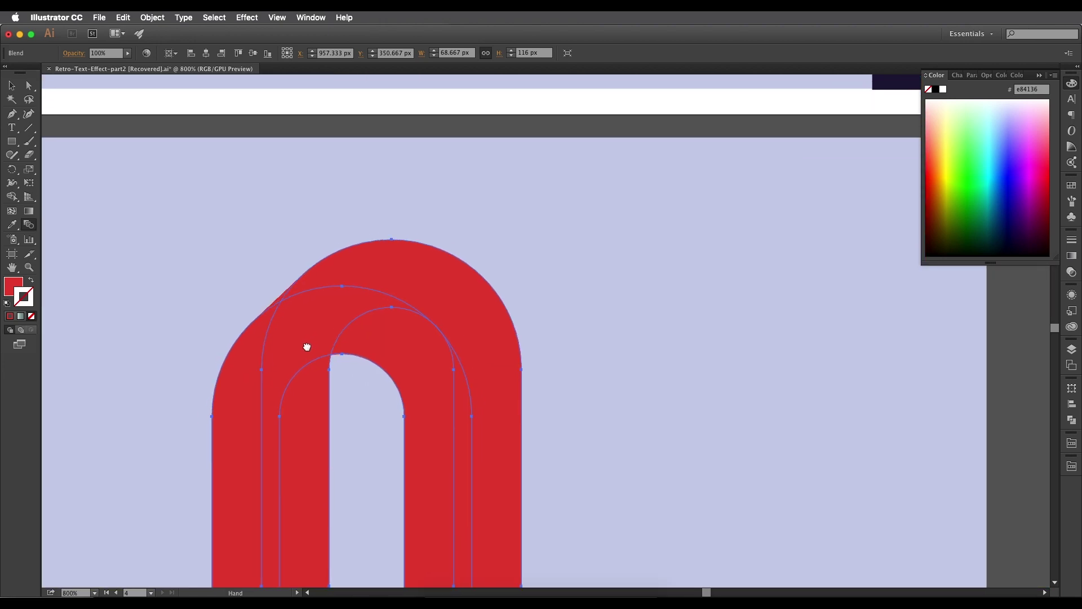
{"action": "scroll", "coordinate": [304, 350], "scroll_direction": "down", "scroll_amount": 3}
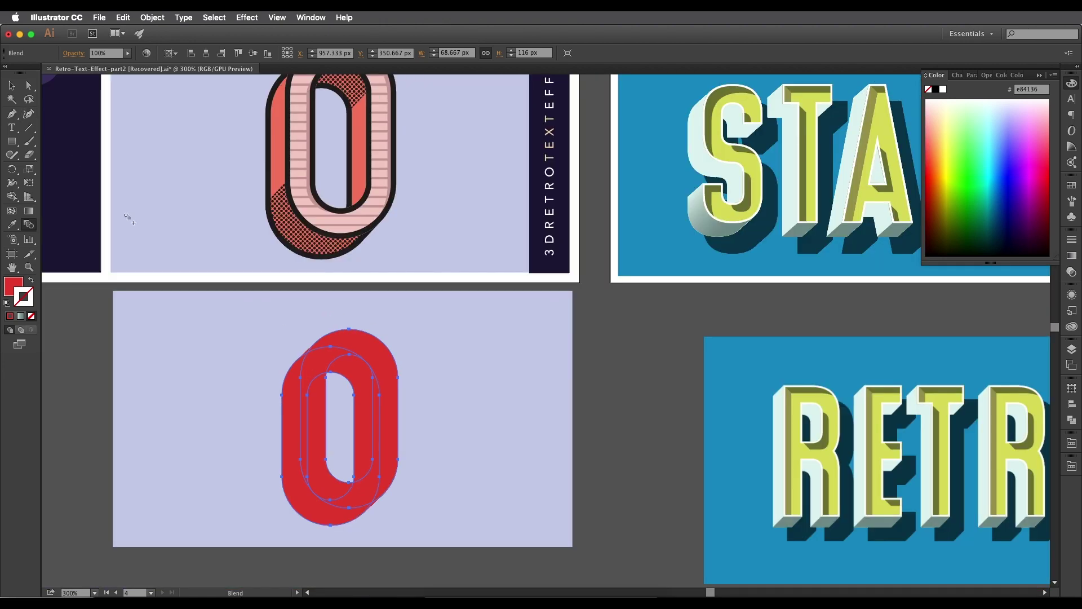
Recolor the blended O shape with the coral sampled from the reference O's side.
{"action": "key", "text": "i"}
{"action": "left_click", "coordinate": [296, 202]}
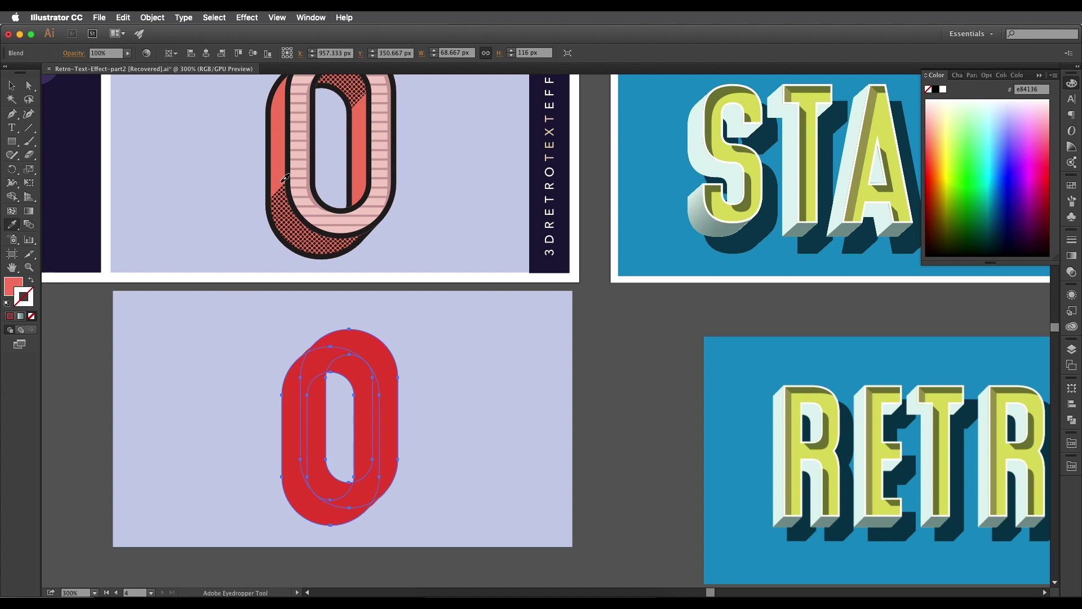
{"action": "left_click_drag", "start_coordinate": [349, 445], "coordinate": [350, 407]}
{"action": "key", "text": "v"}
{"action": "left_click_drag", "start_coordinate": [381, 374], "coordinate": [310, 422]}
Send the coral blend backward behind the red O and select the red front O.
{"action": "key", "text": "super+z"}
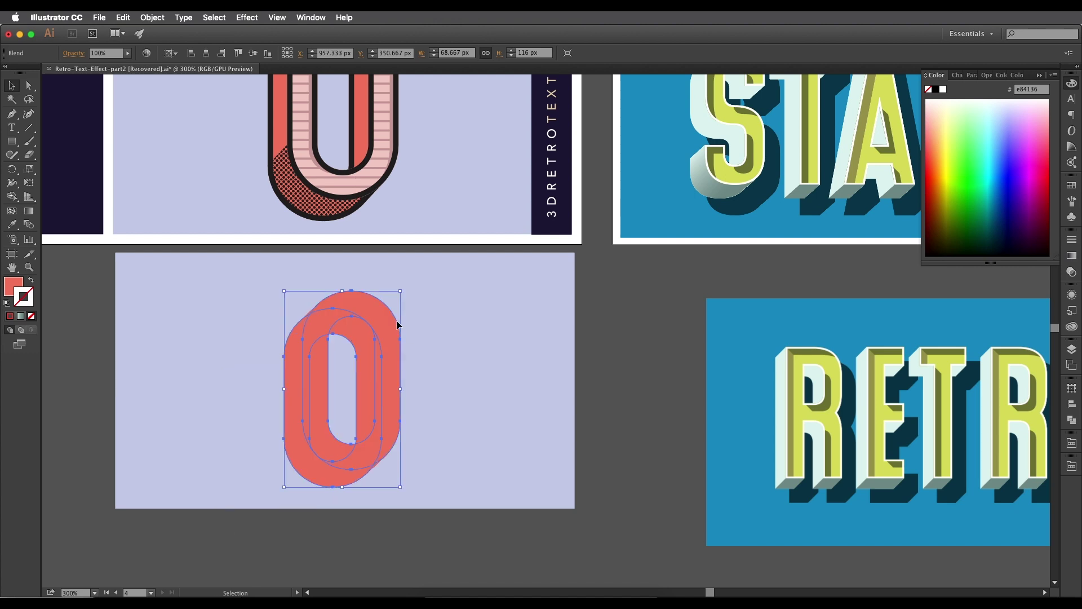
{"action": "key", "text": "a"}
{"action": "key", "text": "super+z"}
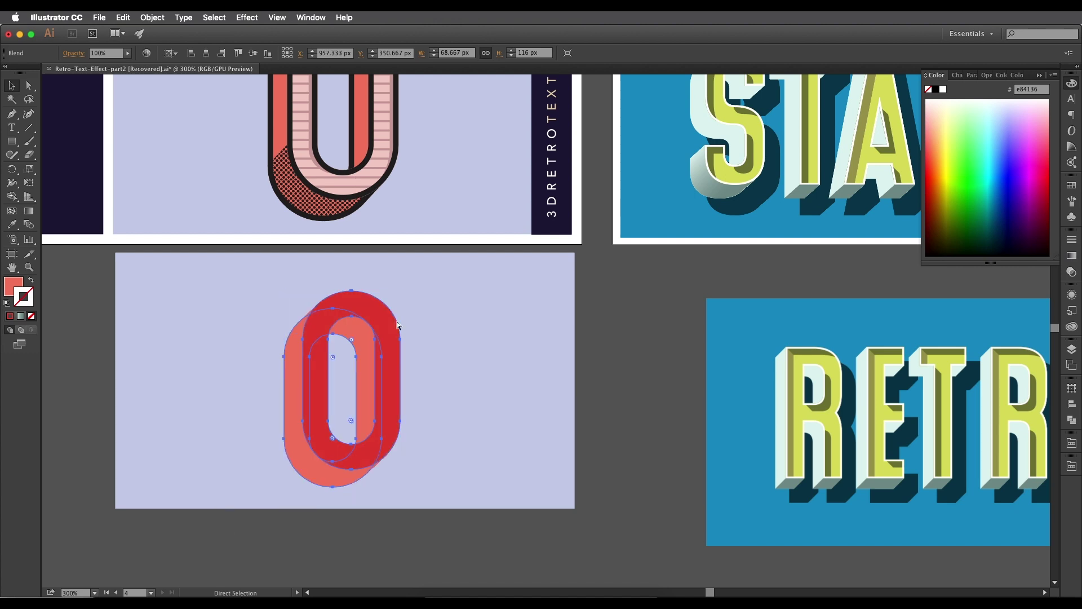
{"action": "left_click_drag", "start_coordinate": [405, 333], "coordinate": [412, 330]}
{"action": "left_click", "coordinate": [417, 327]}
{"action": "left_click", "coordinate": [383, 301], "text": "super"}
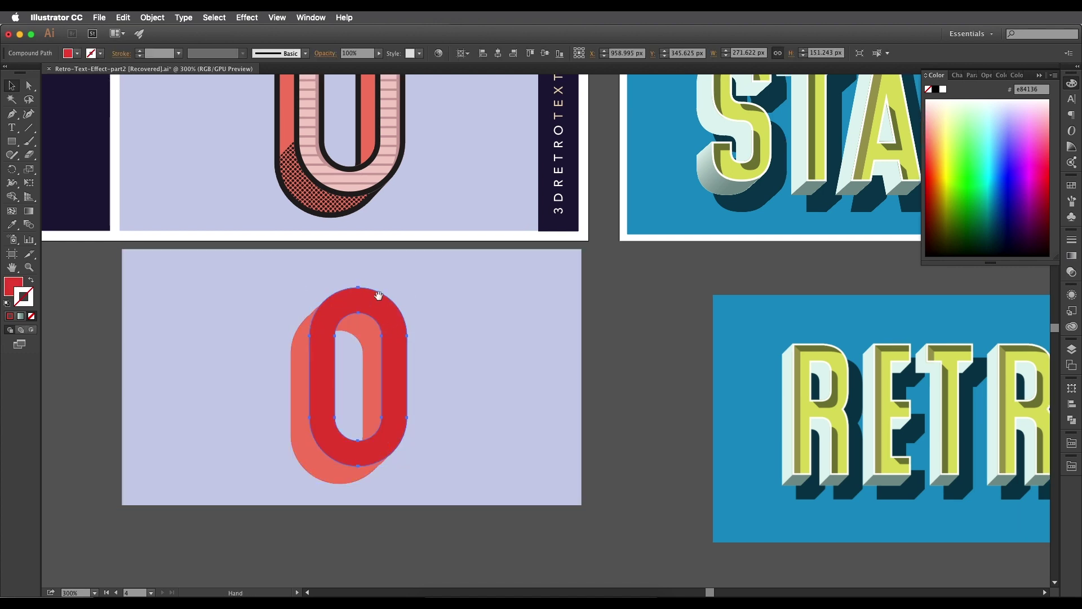
Ungroup the reference O and move its horizontal stripe overlay aside to expose the plain pink face.
{"action": "left_click_drag", "start_coordinate": [378, 296], "coordinate": [374, 377]}
{"action": "key", "text": "i"}
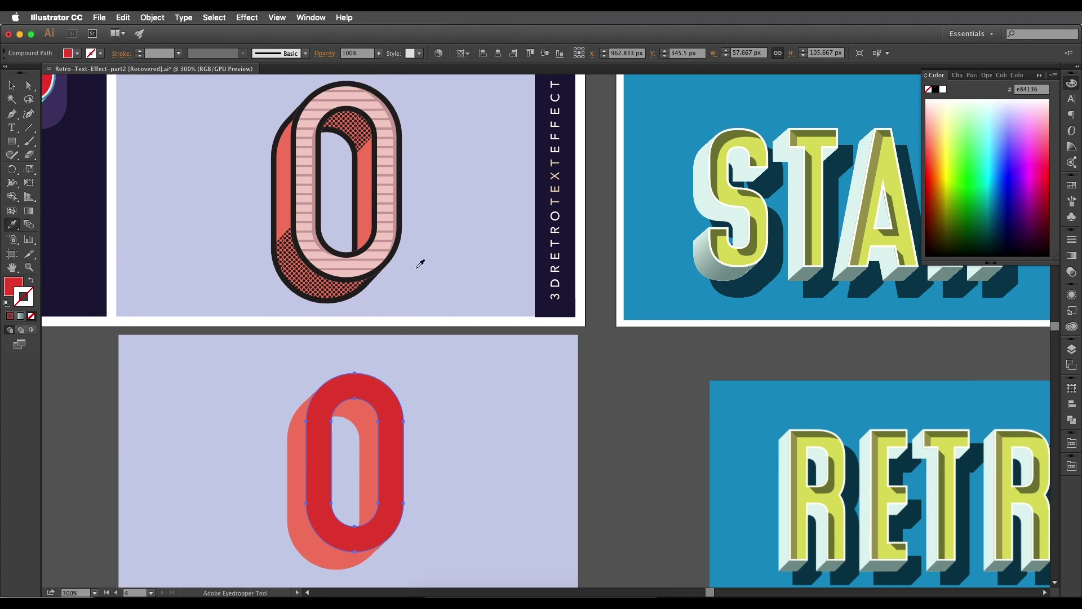
{"action": "scroll", "coordinate": [396, 251], "scroll_direction": "up", "scroll_amount": 1}
{"action": "left_click_drag", "start_coordinate": [393, 247], "coordinate": [447, 323]}
{"action": "key", "text": "v"}
{"action": "left_click", "coordinate": [430, 305]}
{"action": "right_click", "coordinate": [428, 306]}
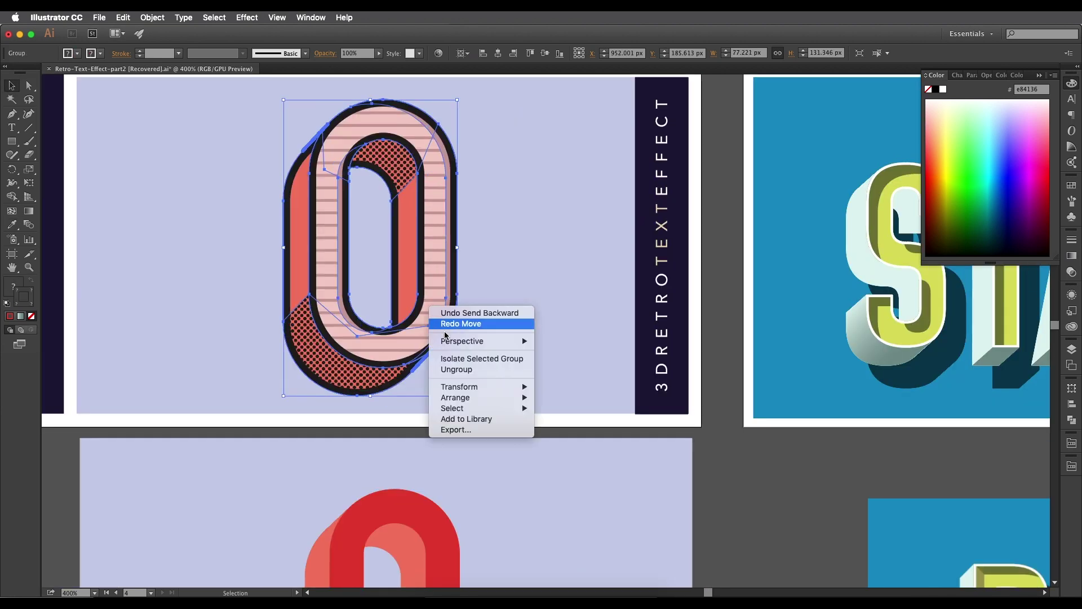
{"action": "left_click", "coordinate": [455, 286]}
{"action": "left_click_drag", "start_coordinate": [438, 278], "coordinate": [511, 278]}
{"action": "scroll", "coordinate": [454, 387], "scroll_direction": "down", "scroll_amount": 5}
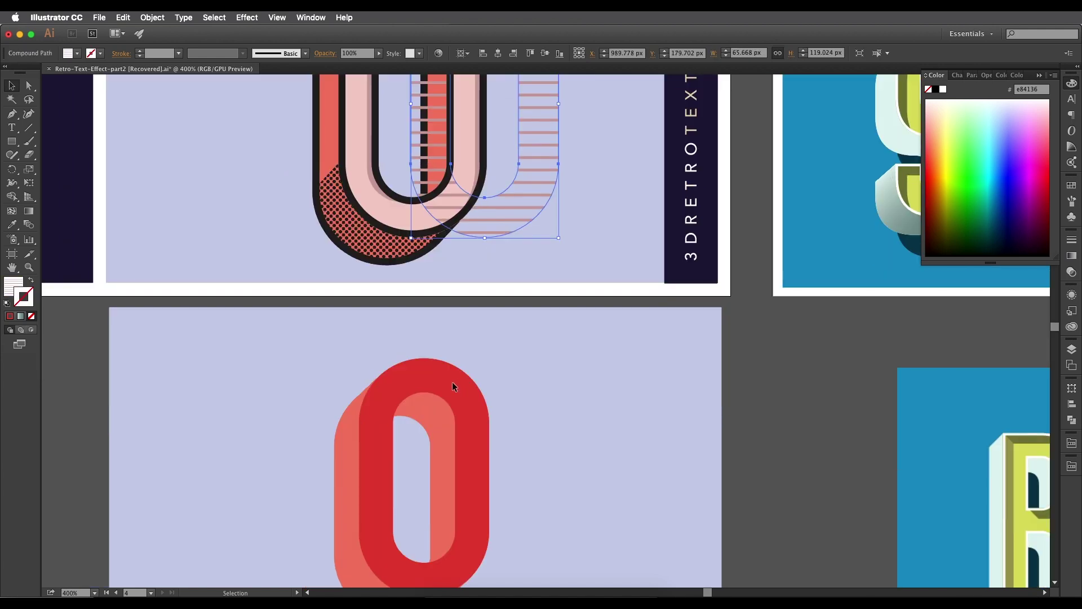
Fill the red front O with the light pink sampled from the reference O's face.
{"action": "left_click", "coordinate": [455, 386]}
{"action": "scroll", "coordinate": [431, 402], "scroll_direction": "up", "scroll_amount": 3}
{"action": "key", "text": "i"}
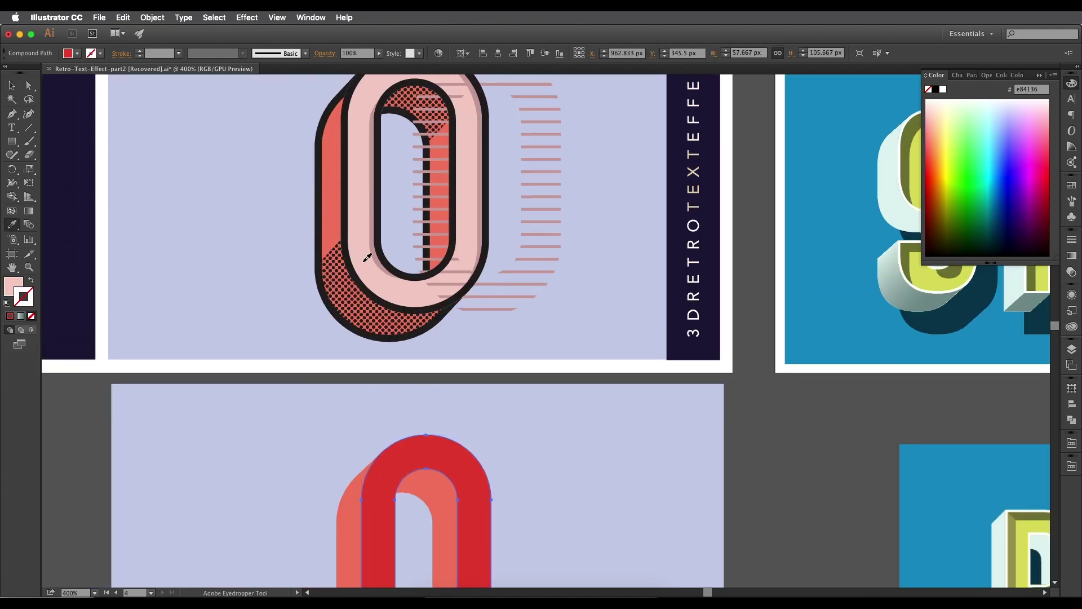
{"action": "left_click", "coordinate": [367, 257]}
{"action": "scroll", "coordinate": [406, 432], "scroll_direction": "down", "scroll_amount": 3}
{"action": "key", "text": "v"}
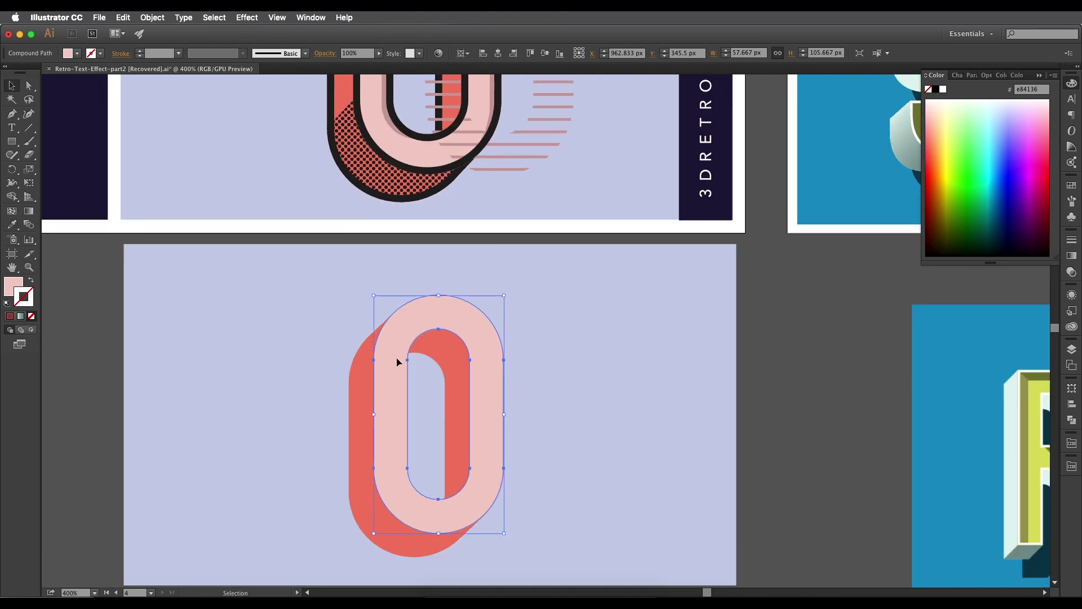
{"action": "left_click", "coordinate": [367, 372], "text": "shift"}
{"action": "scroll", "coordinate": [372, 380], "scroll_direction": "up", "scroll_amount": 3}
{"action": "key", "text": "super+alt+b"}
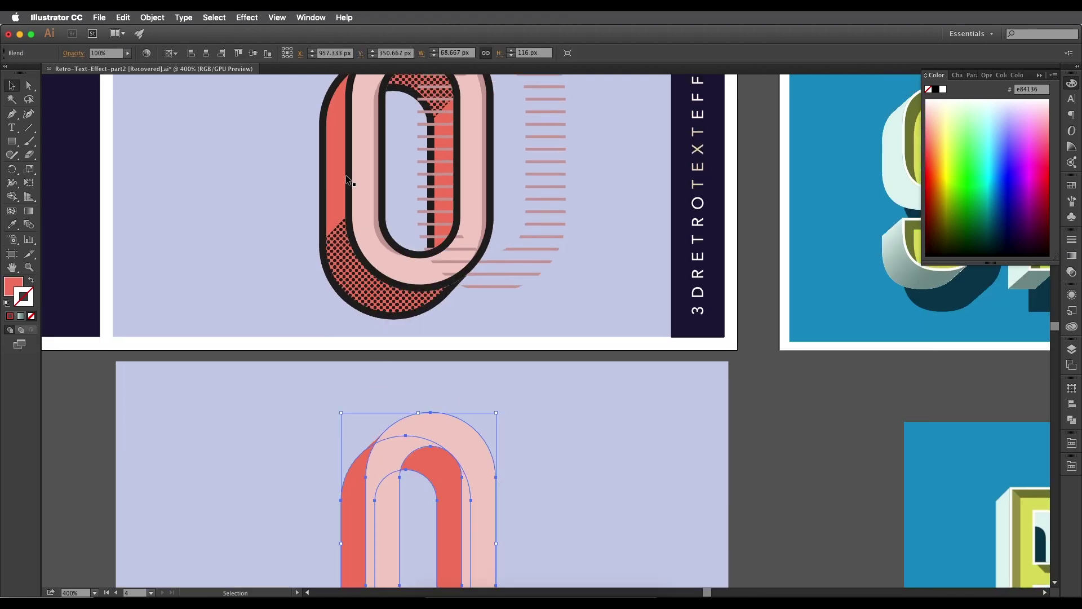
{"action": "key", "text": "i"}
{"action": "key", "text": "space"}
{"action": "scroll", "coordinate": [345, 281], "scroll_direction": "down", "scroll_amount": 4}
{"action": "key", "text": "v"}
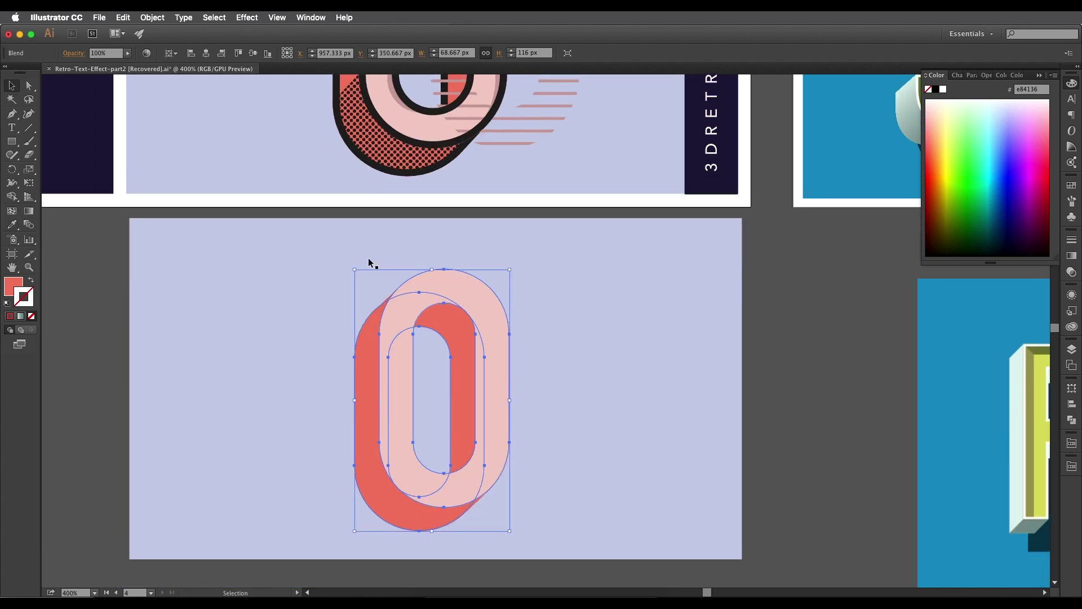
{"action": "left_click", "coordinate": [313, 280]}
{"action": "scroll", "coordinate": [357, 321], "scroll_direction": "down", "scroll_amount": 2}
Expand the coral blend behind the pink O into separate editable shapes.
{"action": "left_click", "coordinate": [386, 380]}
{"action": "key", "text": "space"}
{"action": "left_click_drag", "start_coordinate": [399, 372], "coordinate": [389, 377]}
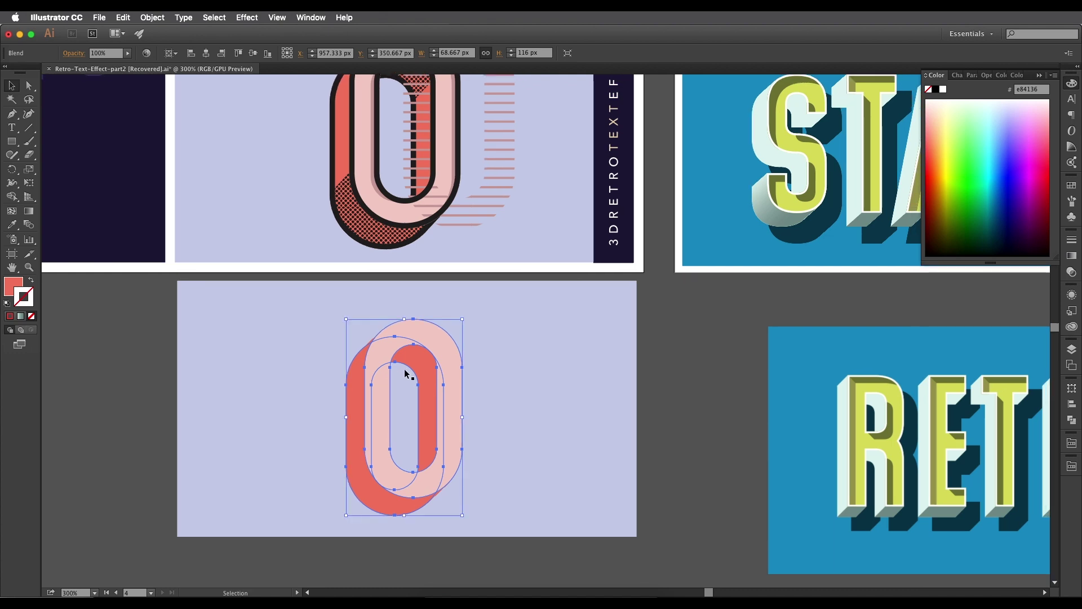
{"action": "scroll", "coordinate": [407, 372], "scroll_direction": "down", "scroll_amount": 1}
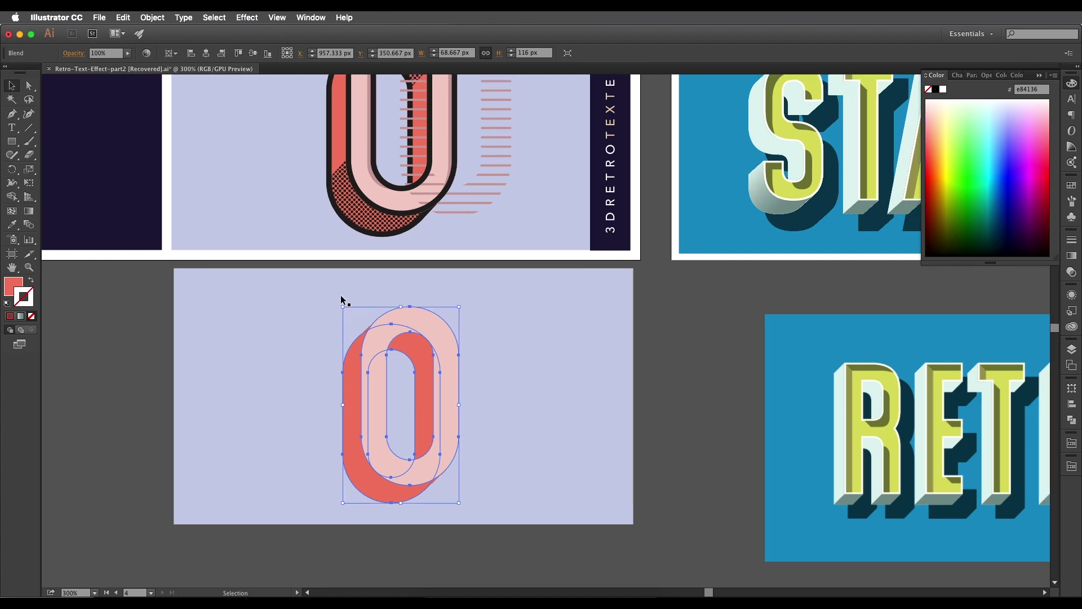
{"action": "left_click", "coordinate": [151, 17]}
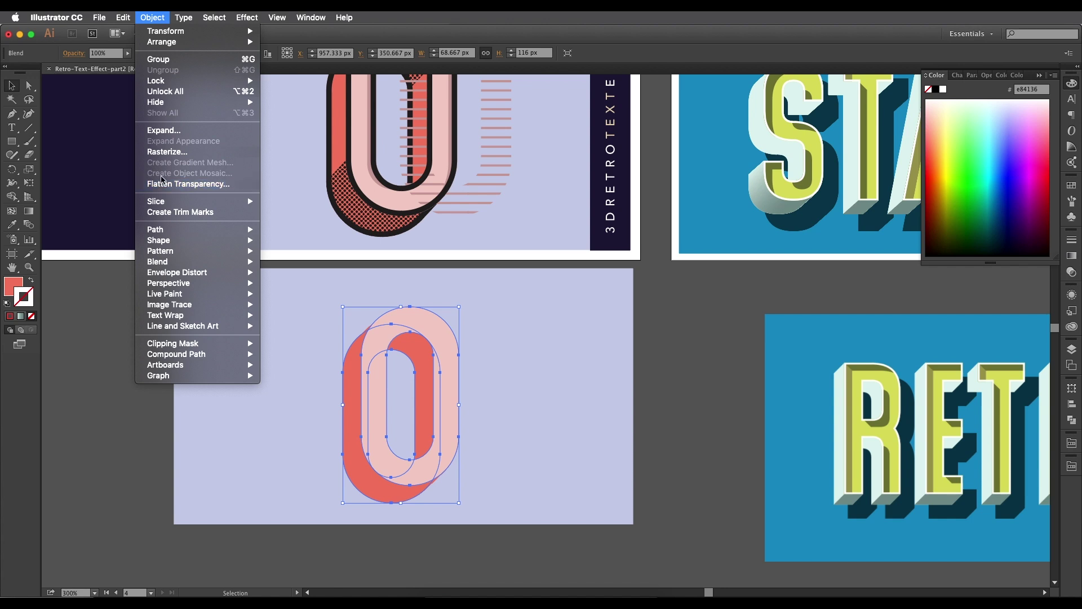
{"action": "left_click", "coordinate": [165, 131]}
{"action": "left_click", "coordinate": [423, 325]}
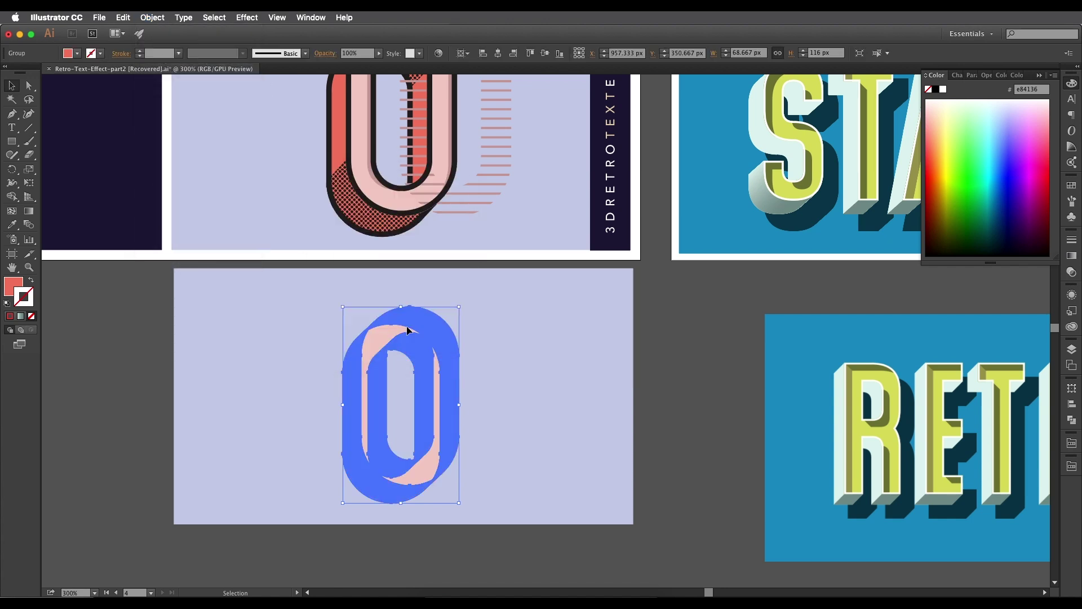
Merge the expanded coral shapes into one compound path forming the O's side.
{"action": "left_click", "coordinate": [1071, 420]}
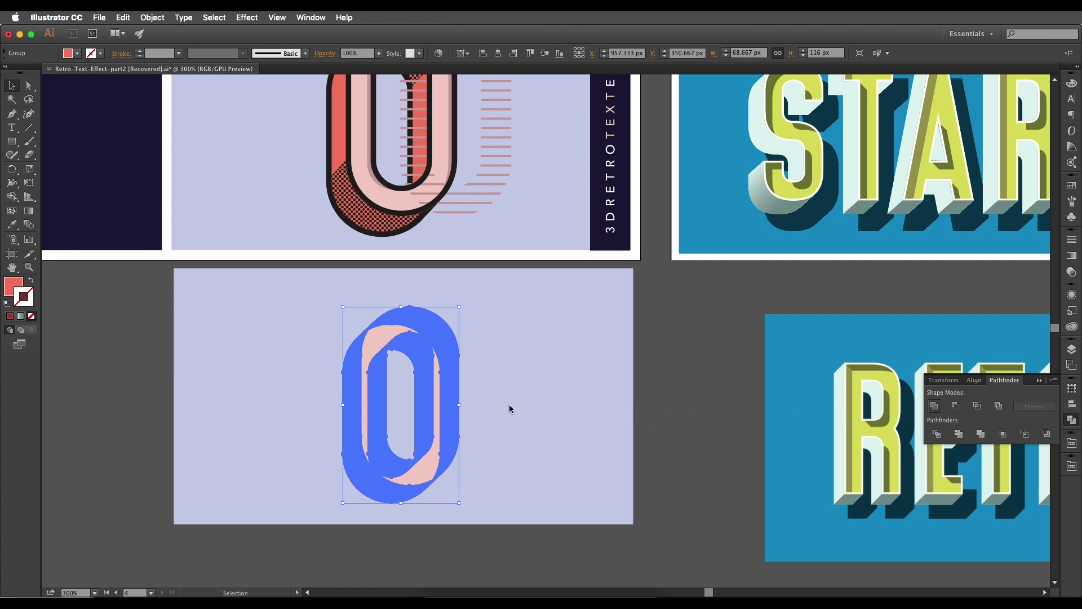
{"action": "key", "text": "super+8"}
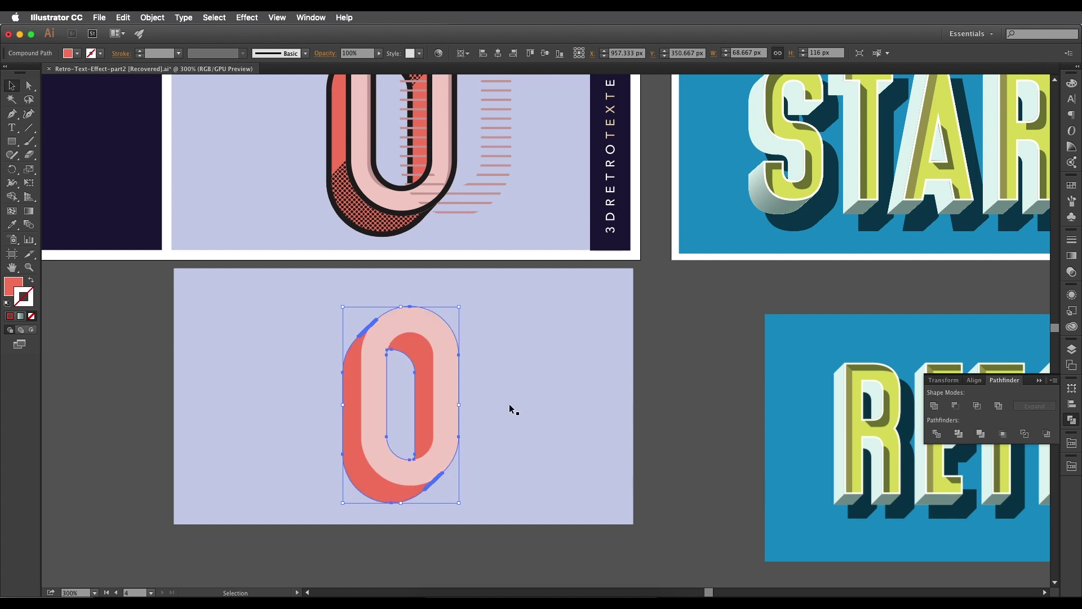
{"action": "left_click_drag", "start_coordinate": [378, 371], "coordinate": [384, 402]}
{"action": "left_click_drag", "start_coordinate": [389, 242], "coordinate": [413, 147]}
{"action": "left_click", "coordinate": [266, 305]}
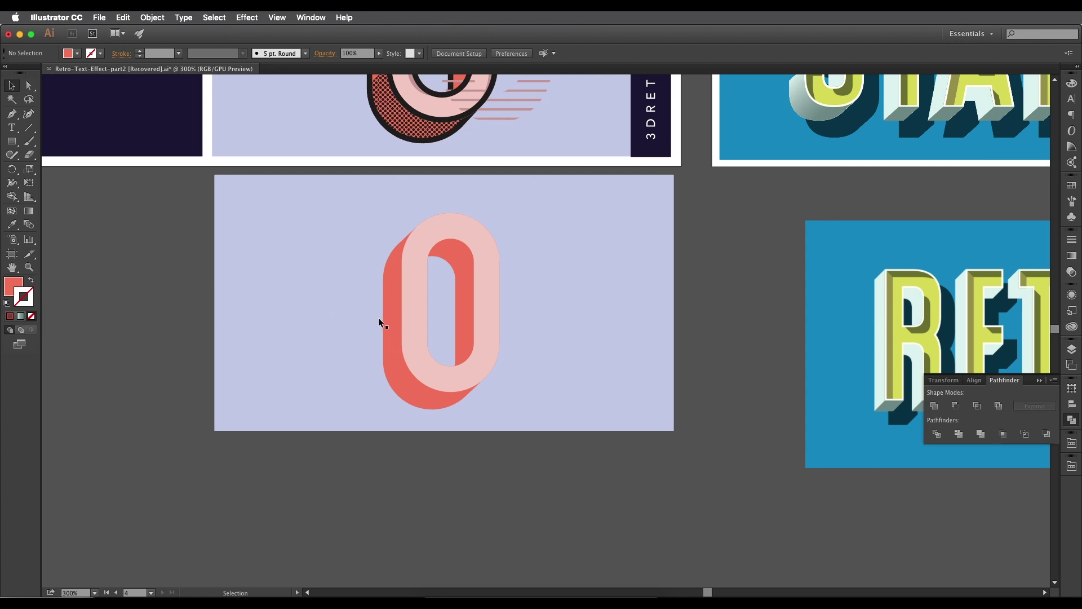
Confirm f47d65 as the fill colour of the extruded coral side.
{"action": "double_click", "coordinate": [15, 292]}
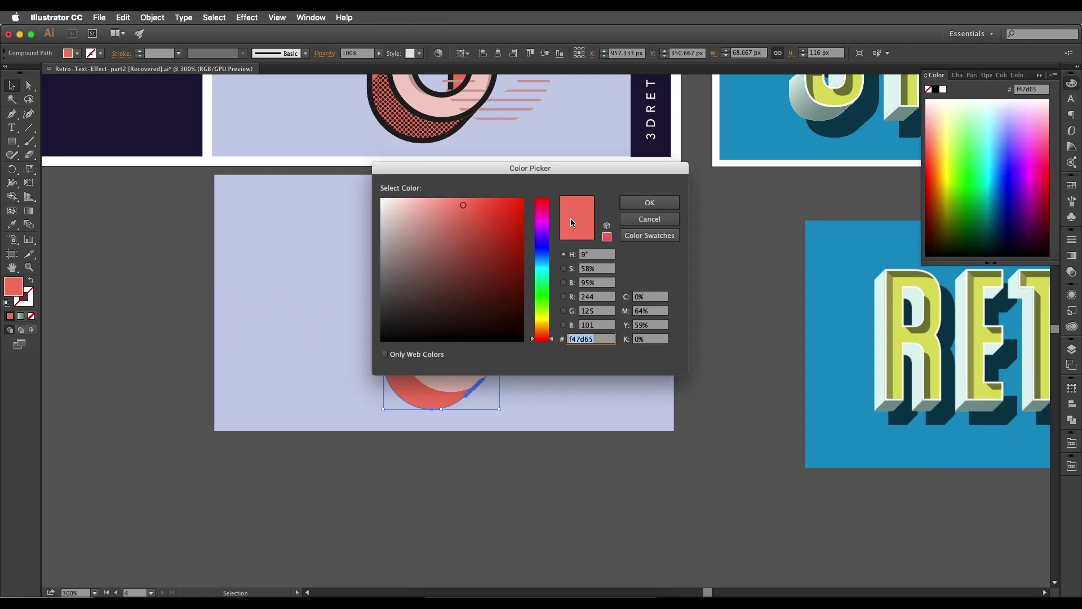
{"action": "left_click", "coordinate": [649, 203]}
{"action": "left_click", "coordinate": [276, 299]}
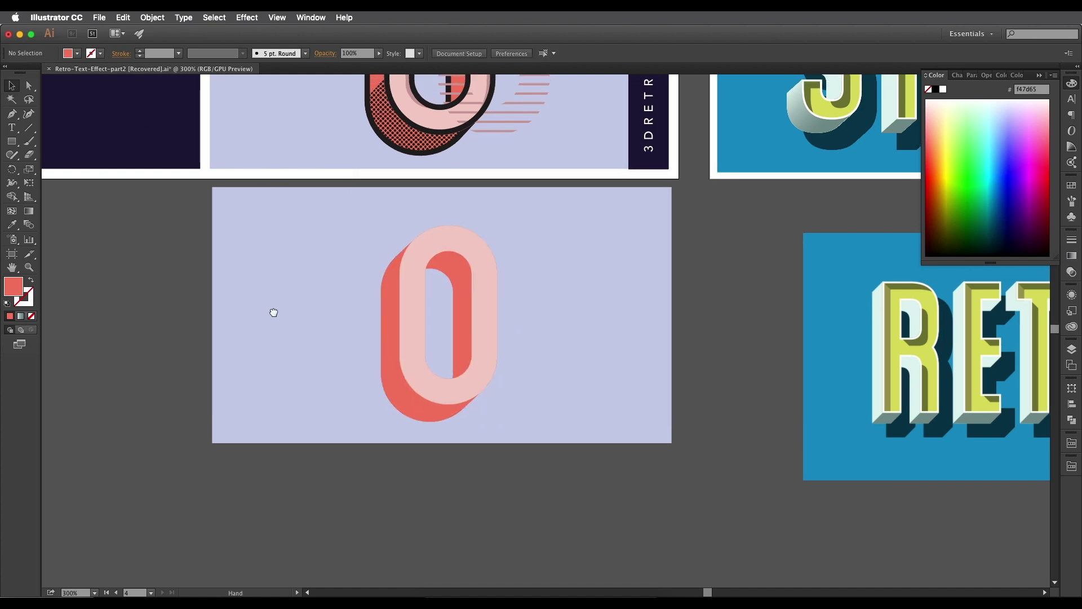
Apply a black stroke to both the pink front O and its coral side.
{"action": "scroll", "coordinate": [307, 258], "scroll_direction": "up", "scroll_amount": 5}
{"action": "left_click", "coordinate": [385, 477]}
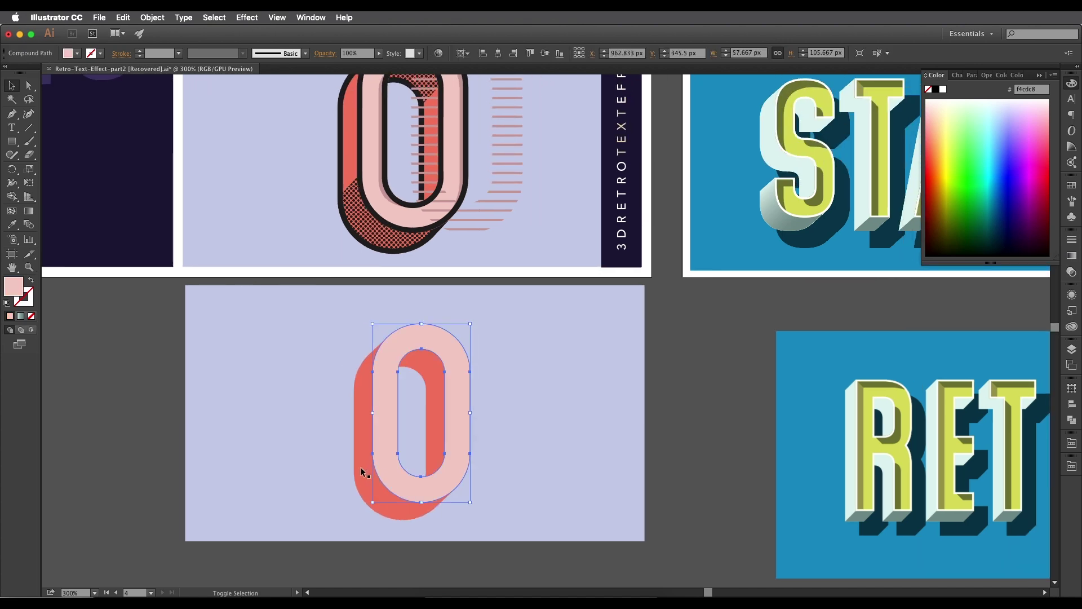
{"action": "left_click", "coordinate": [362, 471], "text": "shift"}
{"action": "left_click", "coordinate": [101, 52]}
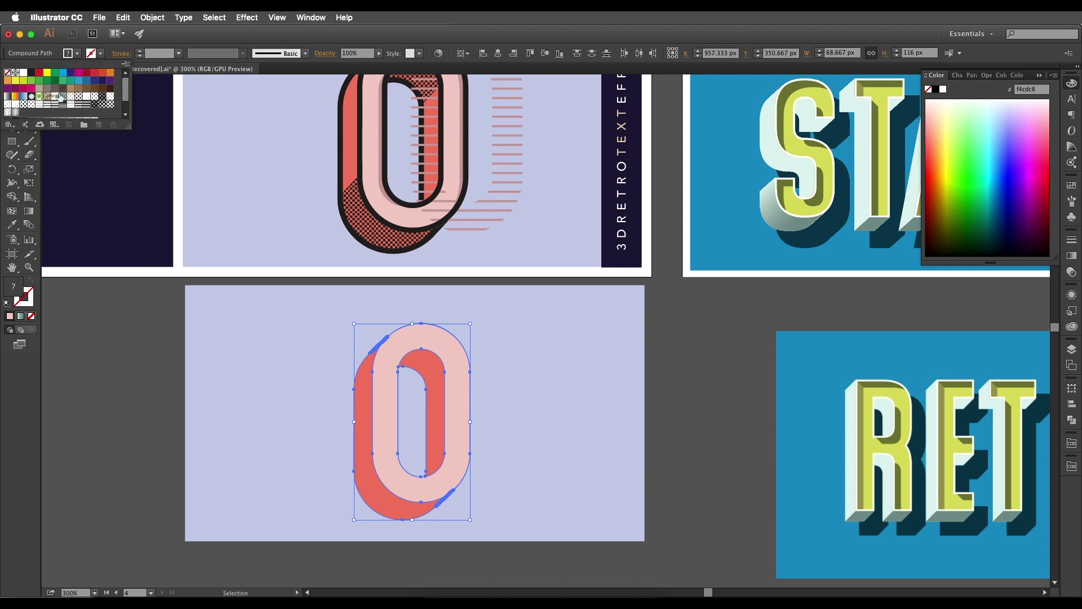
{"action": "left_click", "coordinate": [32, 75]}
Set the black outlines of the front O and its side to a 2 px stroke weight.
{"action": "left_click", "coordinate": [118, 54]}
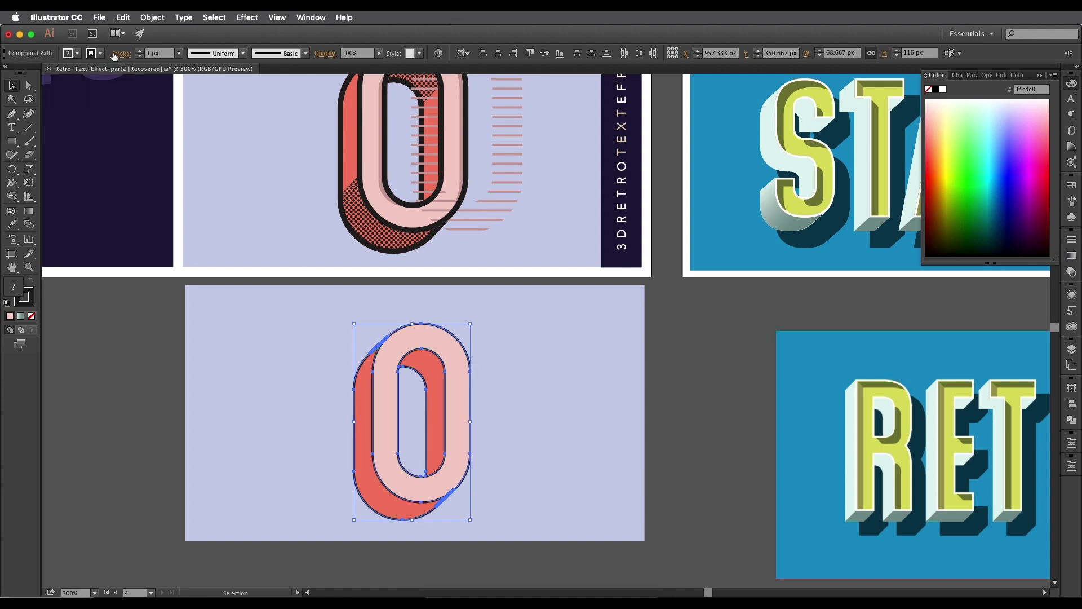
{"action": "left_click", "coordinate": [118, 53]}
{"action": "left_click", "coordinate": [71, 112]}
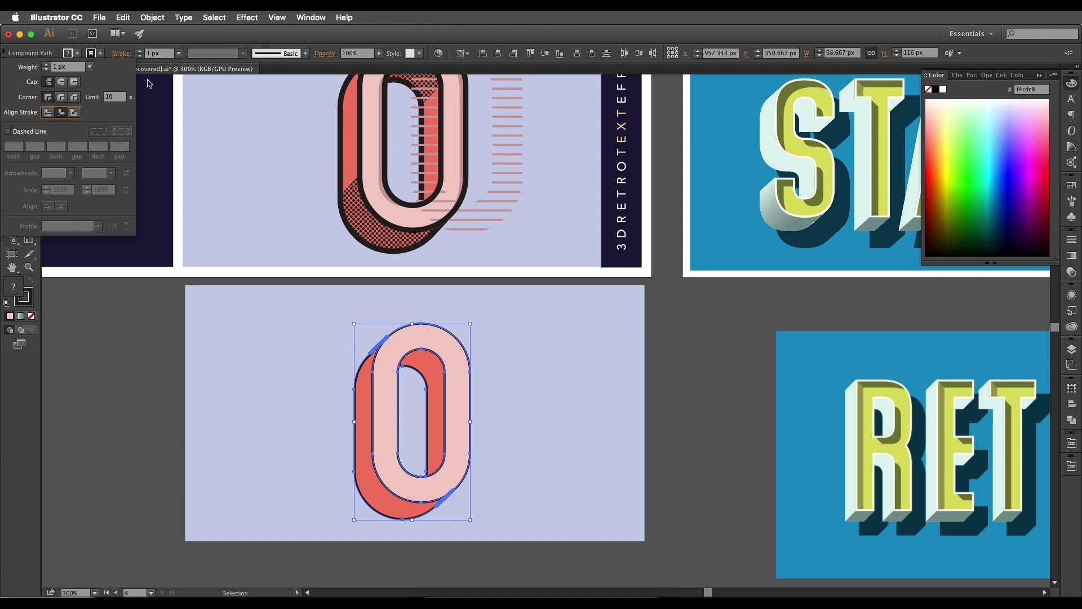
{"action": "left_click", "coordinate": [161, 54]}
{"action": "key", "text": "Up"}
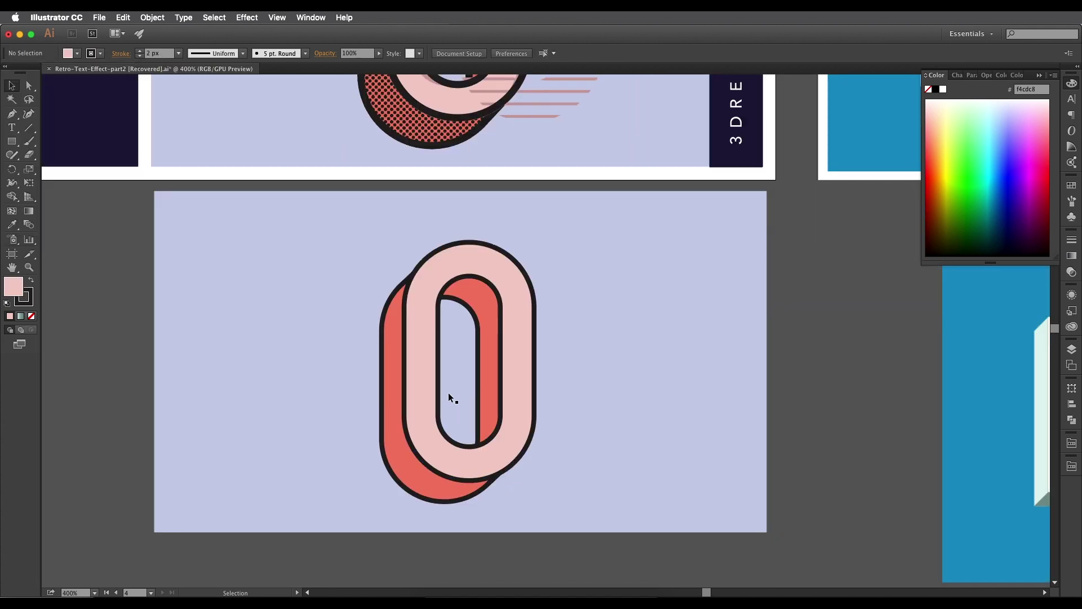
Unite the pink front O's compound path with the Pathfinder so its stroke alignment can be changed.
{"action": "left_click", "coordinate": [438, 395]}
{"action": "scroll", "coordinate": [438, 395], "scroll_direction": "up", "scroll_amount": 3}
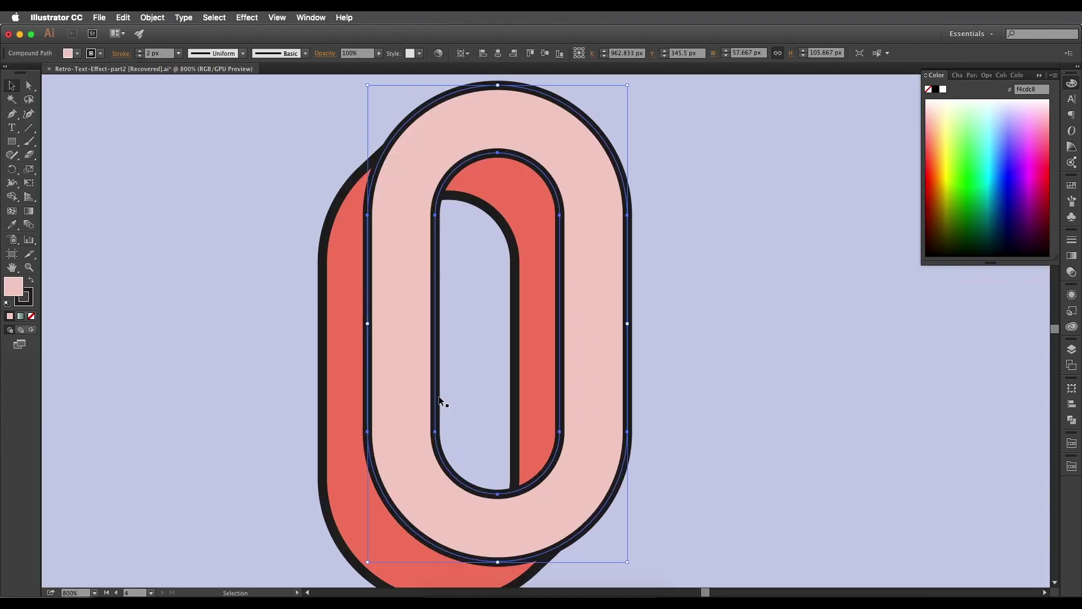
{"action": "scroll", "coordinate": [438, 395], "scroll_direction": "down", "scroll_amount": 1}
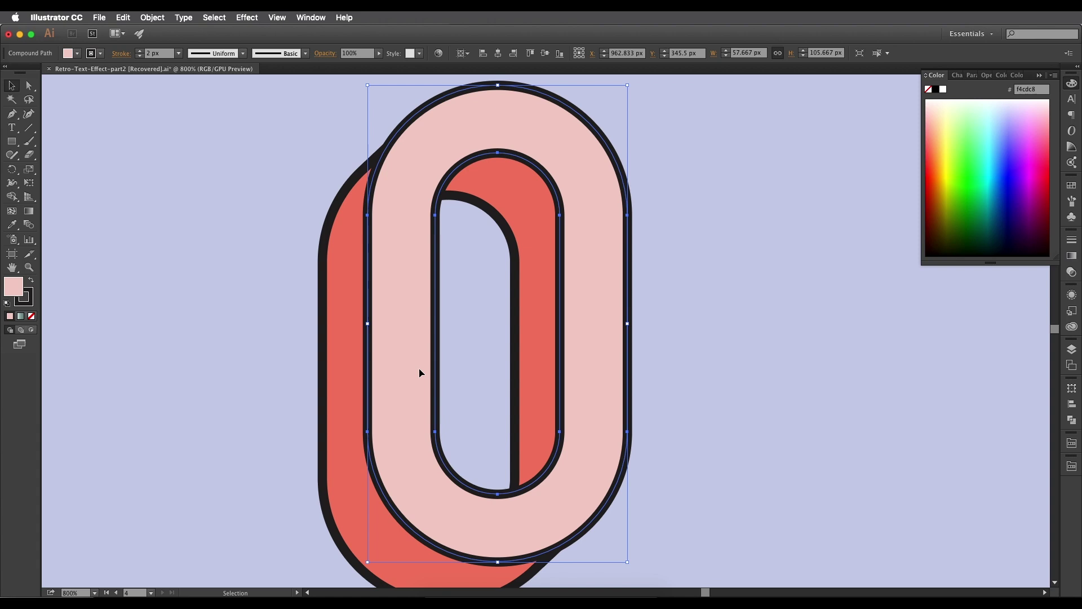
{"action": "left_click", "coordinate": [126, 57]}
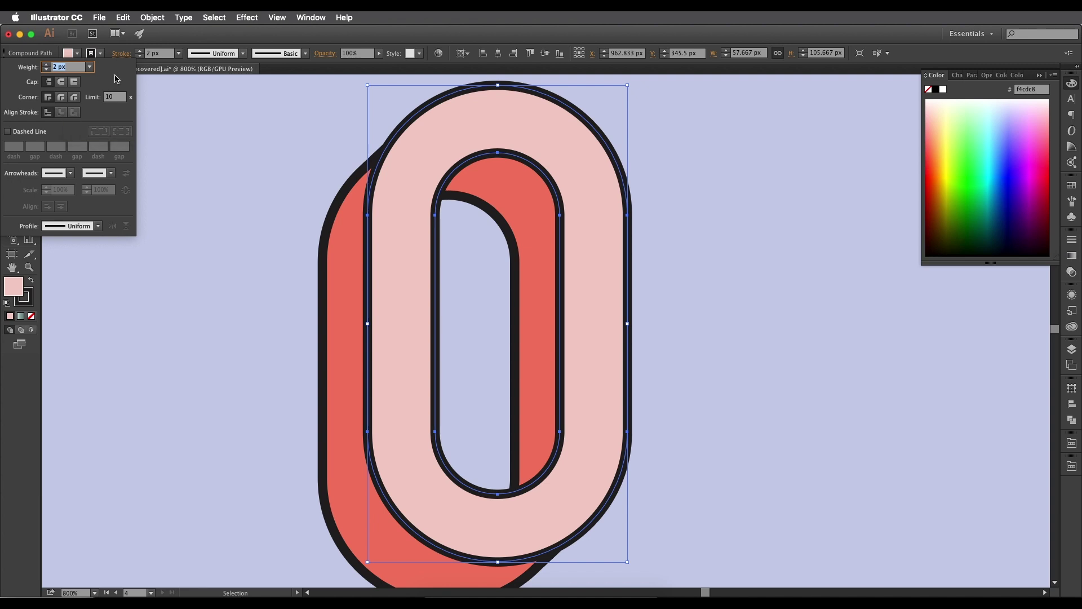
{"action": "left_click", "coordinate": [123, 55]}
{"action": "left_click", "coordinate": [93, 133]}
{"action": "left_click", "coordinate": [379, 170]}
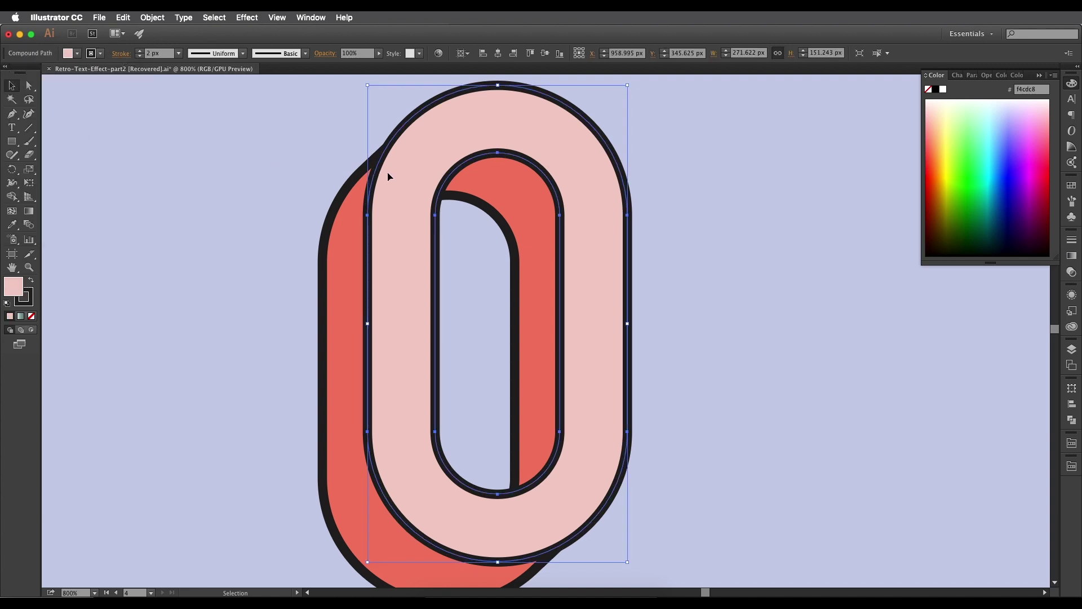
{"action": "left_click", "coordinate": [1070, 420]}
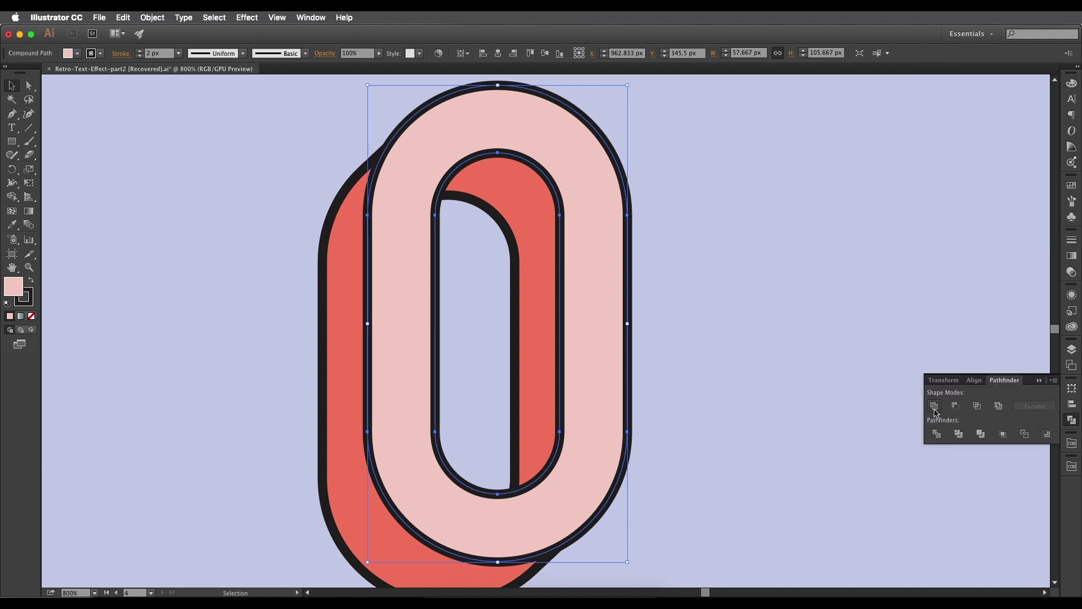
{"action": "left_click", "coordinate": [674, 335]}
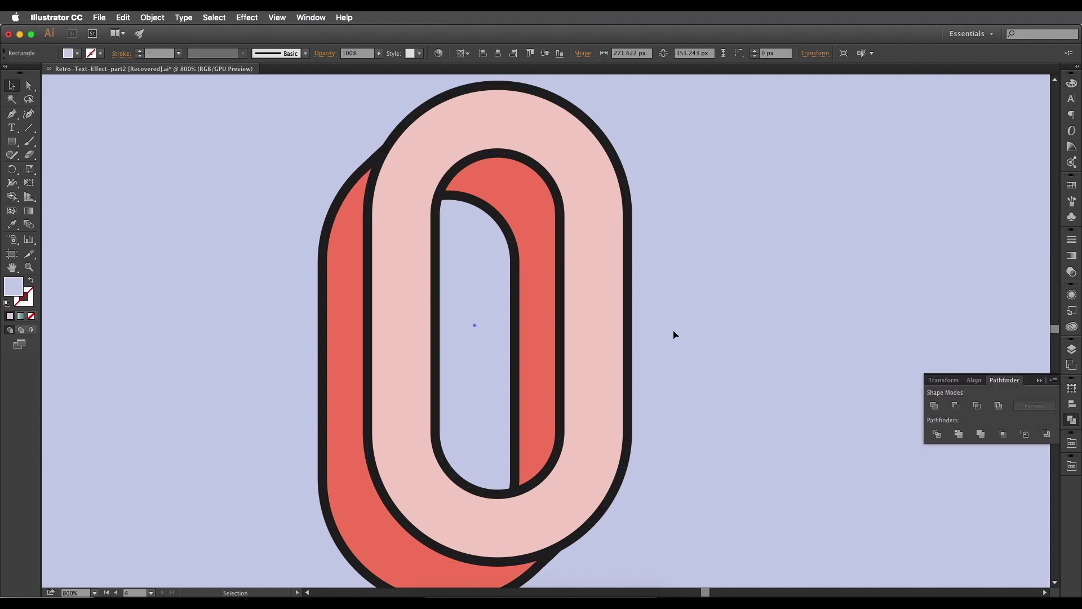
Align the pink front O's black stroke to the inside of its path.
{"action": "left_click", "coordinate": [627, 332]}
{"action": "left_click", "coordinate": [122, 54]}
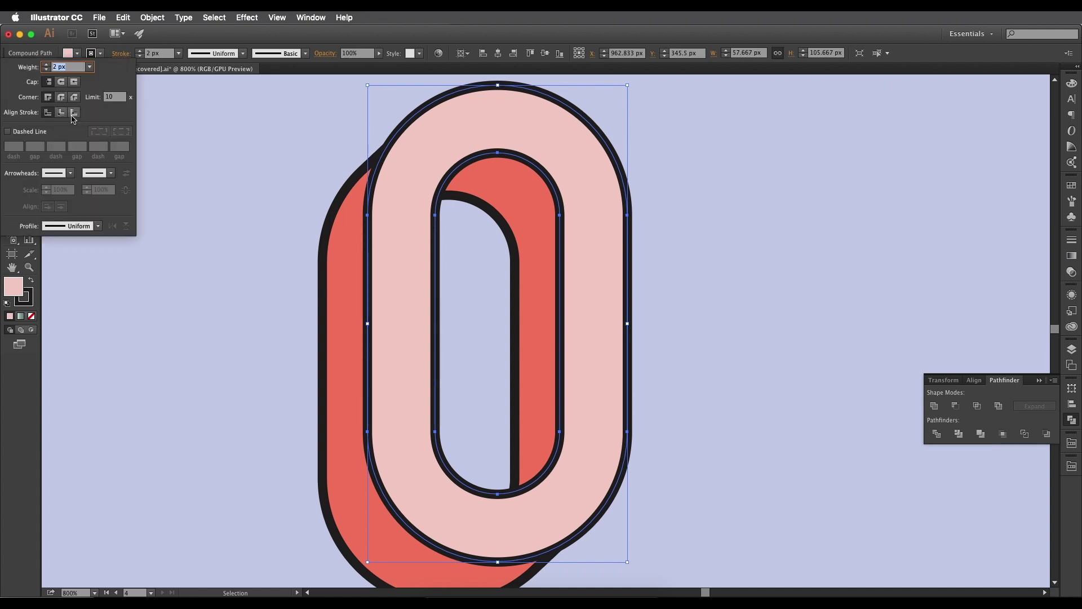
{"action": "left_click", "coordinate": [62, 112]}
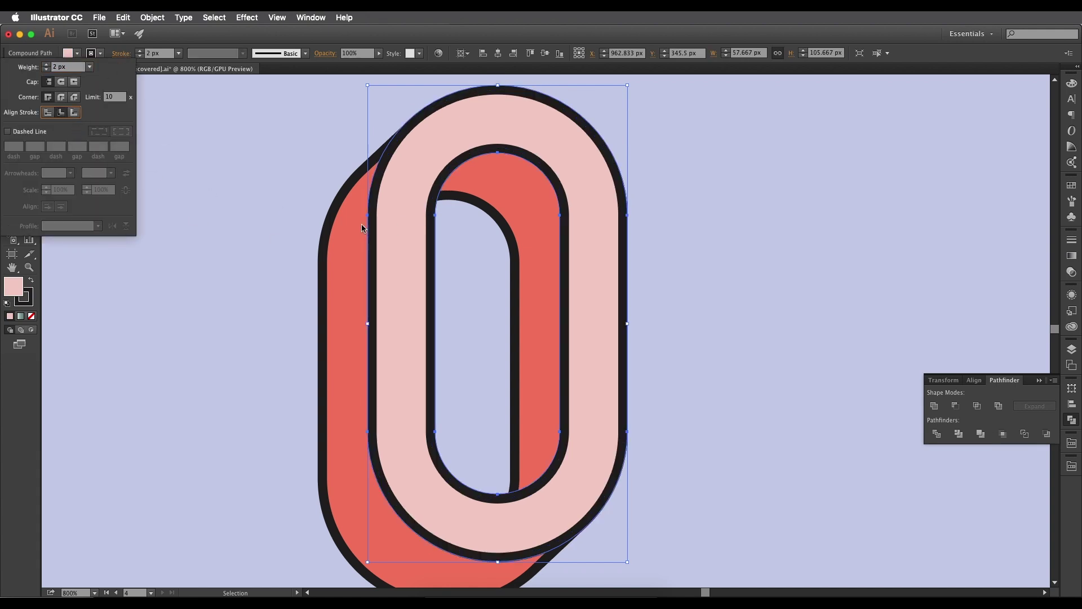
{"action": "left_click", "coordinate": [334, 214]}
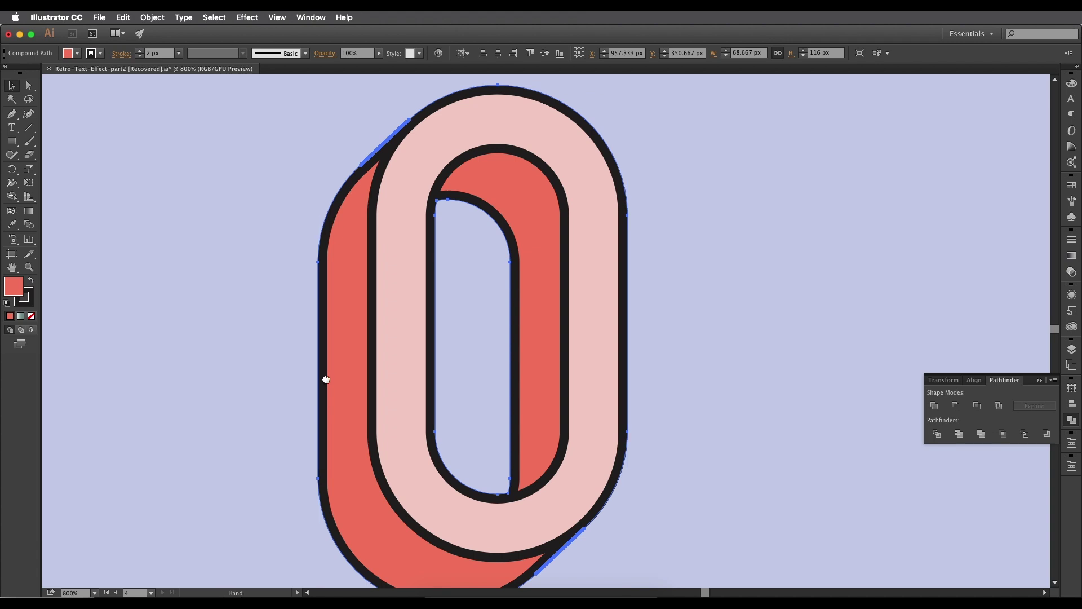
Select the pink front O and coral side without the background and enlarge them together to about 81 × 138 px.
{"action": "left_click_drag", "start_coordinate": [326, 379], "coordinate": [341, 361]}
{"action": "left_click", "coordinate": [424, 351]}
{"action": "key", "text": "super+minus"}
{"action": "key", "text": "super+minus"}
{"action": "left_click_drag", "start_coordinate": [510, 215], "coordinate": [375, 369]}
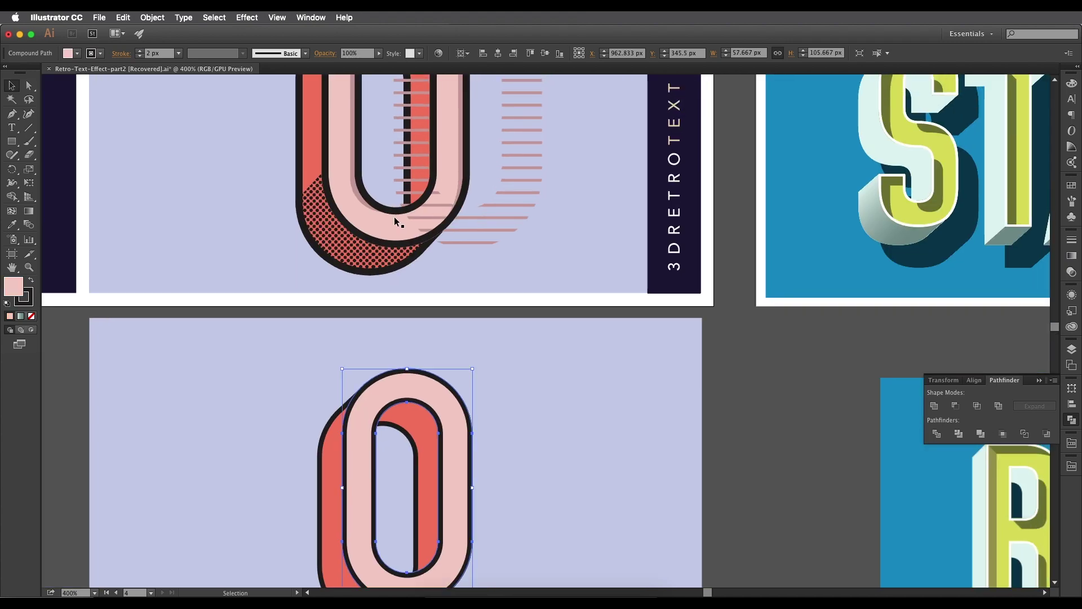
{"action": "key", "text": "ctrl+minus"}
{"action": "left_click_drag", "start_coordinate": [601, 446], "coordinate": [376, 352]}
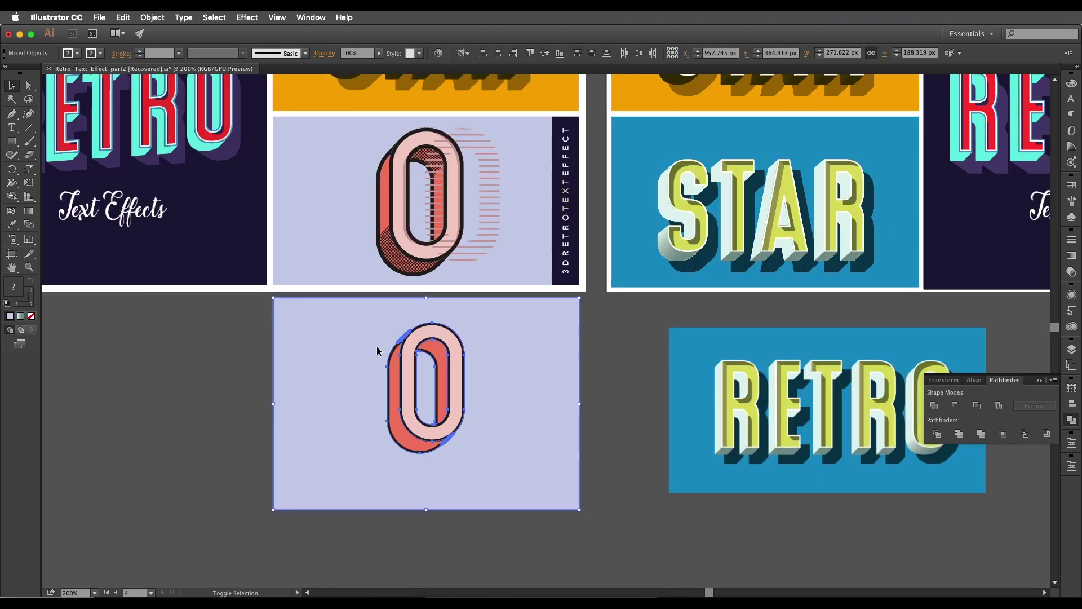
{"action": "mouse_move", "coordinate": [427, 458]}
{"action": "left_mouse_down"}
{"action": "mouse_move", "coordinate": [427, 487]}
{"action": "mouse_move", "coordinate": [435, 466]}
{"action": "left_mouse_up"}
{"action": "key", "text": "super+equal"}
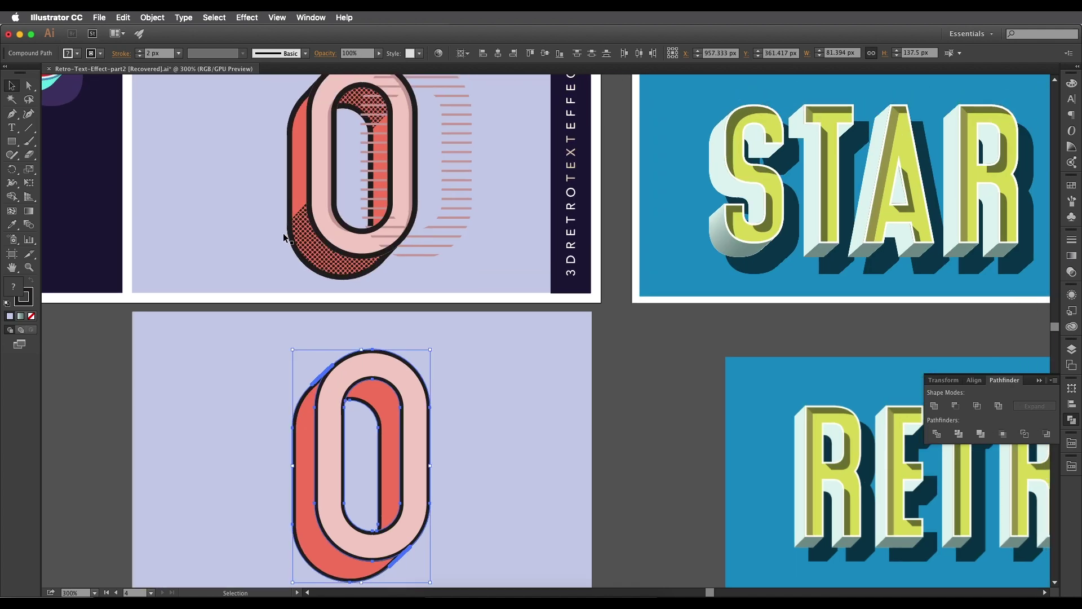
Set the black strokes of the enlarged front O and side to 3 px.
{"action": "left_click", "coordinate": [146, 54]}
{"action": "type", "text": "3"}
{"action": "key", "text": "Return"}
{"action": "scroll", "coordinate": [514, 368], "scroll_direction": "down", "scroll_amount": 2}
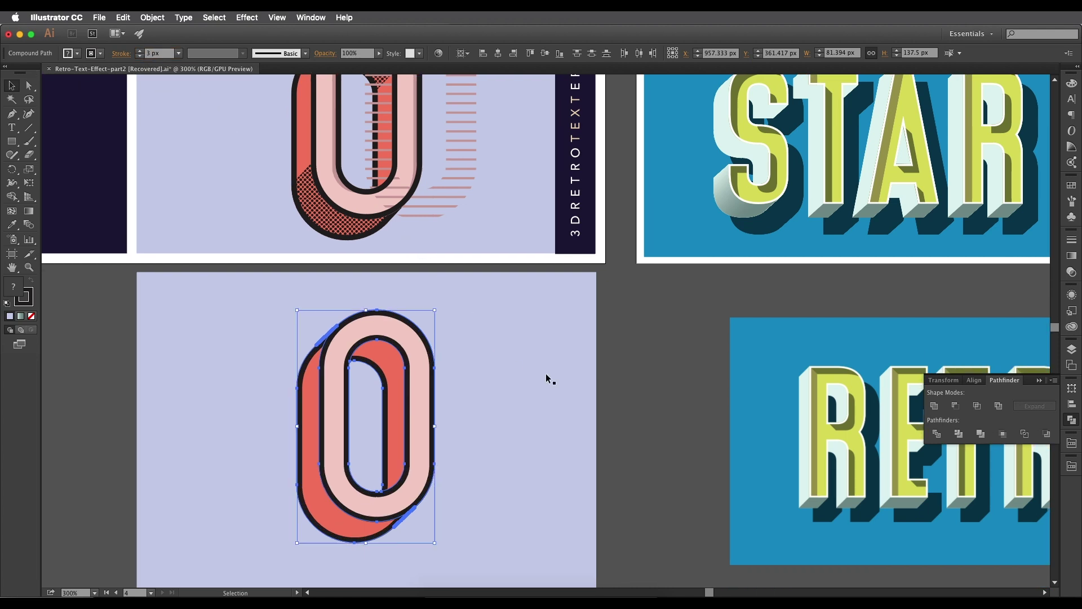
{"action": "left_click_drag", "start_coordinate": [514, 368], "coordinate": [557, 202]}
{"action": "left_click", "coordinate": [355, 485]}
{"action": "scroll", "coordinate": [421, 331], "scroll_direction": "up", "scroll_amount": 2}
{"action": "left_click_drag", "start_coordinate": [355, 333], "coordinate": [389, 333]}
{"action": "left_click_drag", "start_coordinate": [411, 296], "coordinate": [405, 383]}
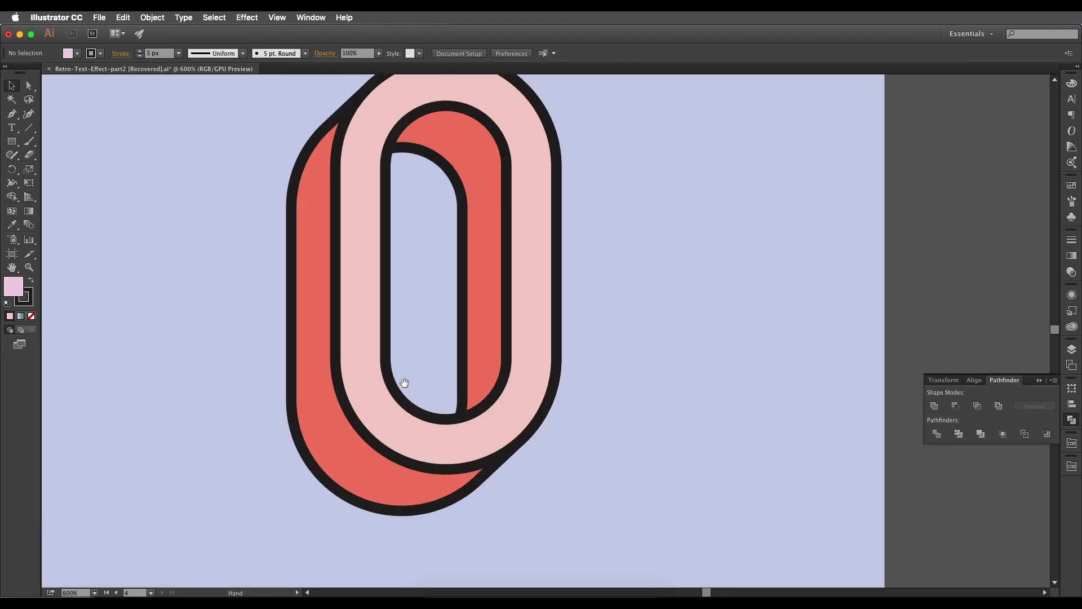
{"action": "scroll", "coordinate": [405, 383], "scroll_direction": "down", "scroll_amount": 2}
Duplicate the front O and coral side in place and remove the fill from the copies, keeping only their outlines.
{"action": "left_click", "coordinate": [357, 336]}
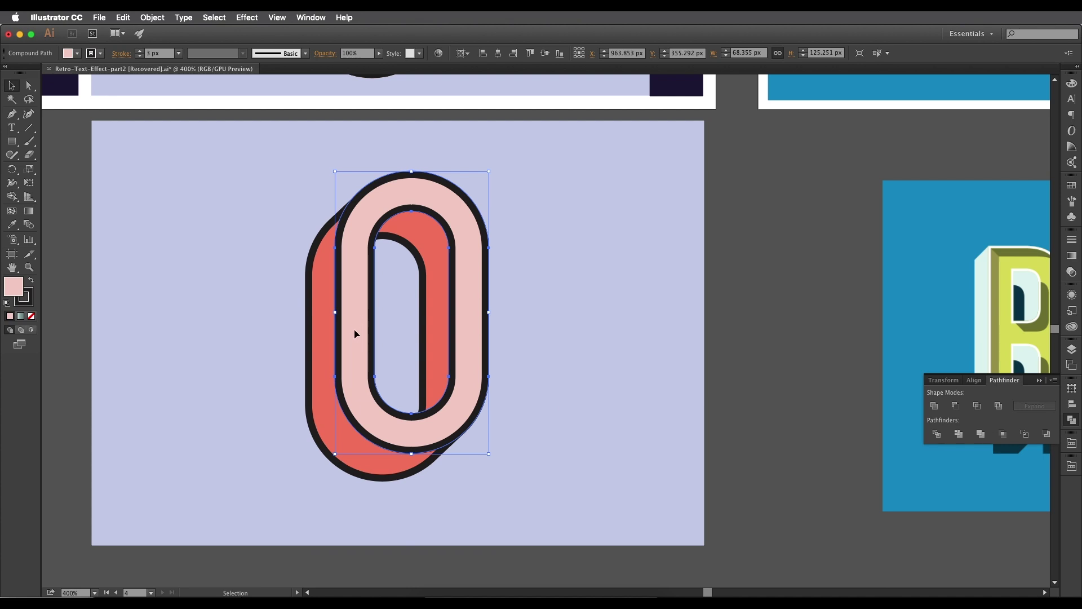
{"action": "left_click", "coordinate": [321, 327], "text": "shift"}
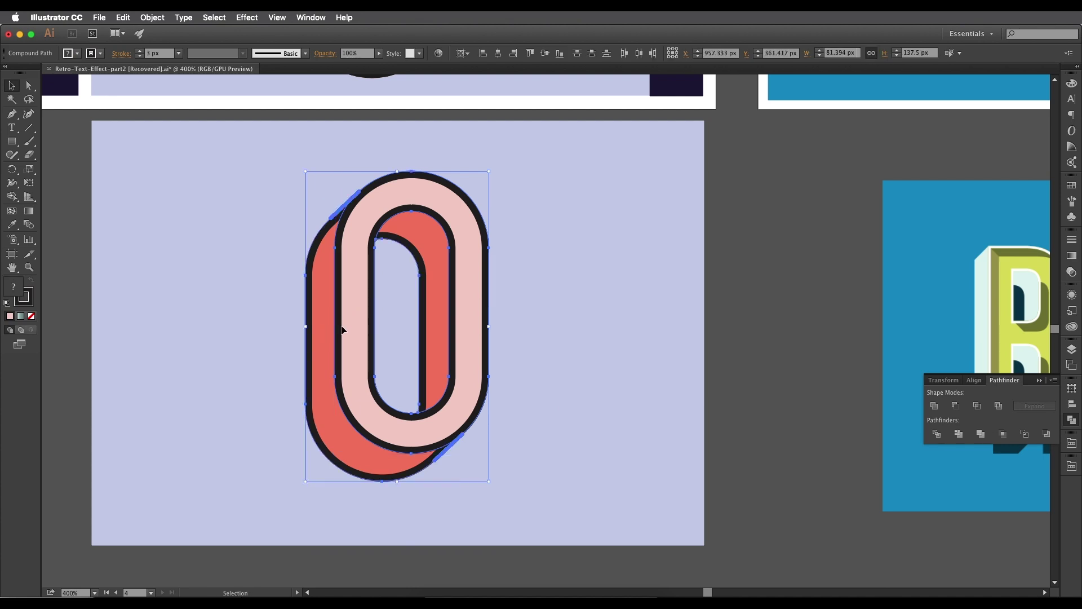
{"action": "key", "text": "a"}
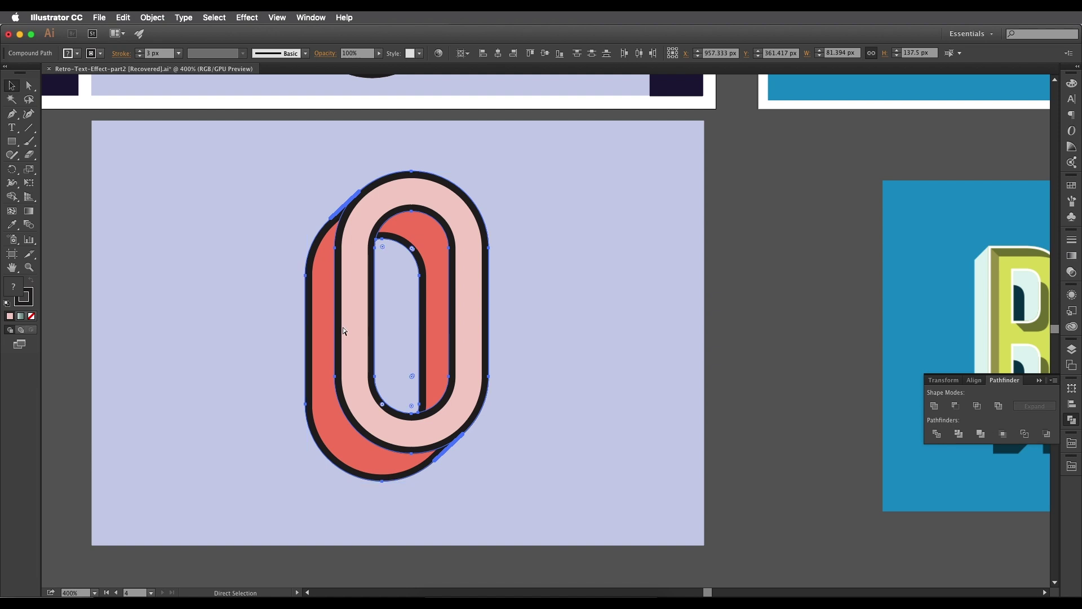
{"action": "key", "text": "v"}
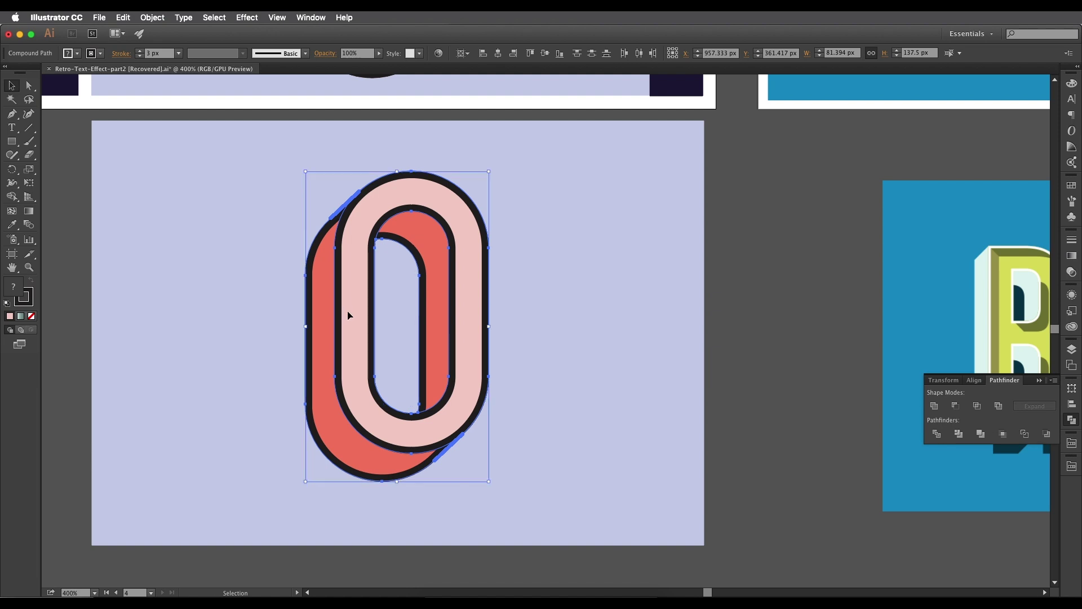
{"action": "left_click", "coordinate": [32, 316]}
{"action": "left_click", "coordinate": [83, 312]}
{"action": "key", "text": "space"}
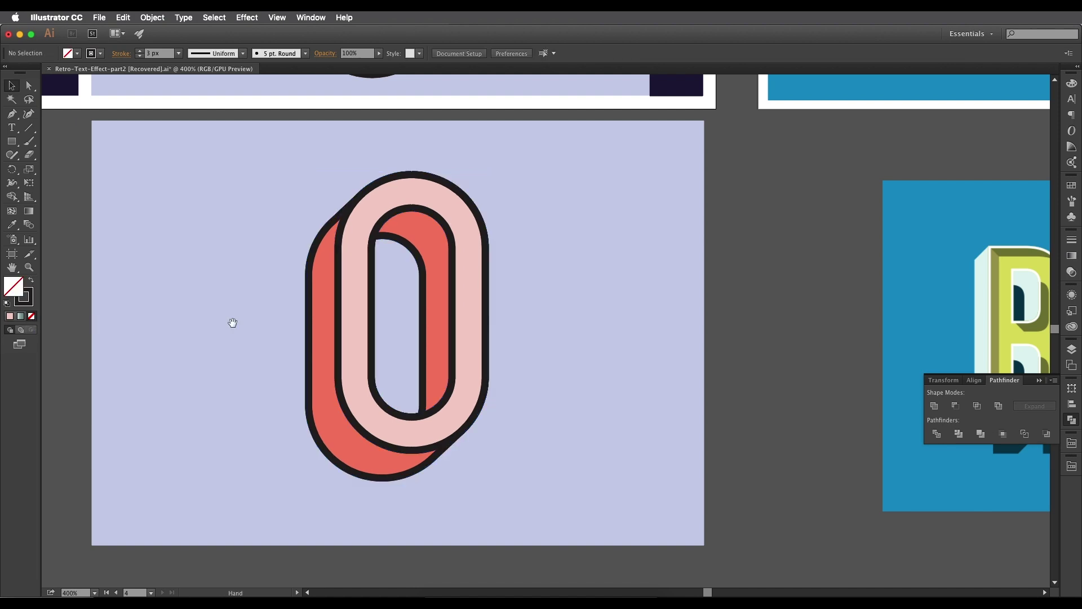
{"action": "left_click_drag", "start_coordinate": [232, 323], "coordinate": [232, 315]}
Move the unfilled copy of the front O aside to check the layer beneath, and undo the move.
{"action": "left_click_drag", "start_coordinate": [366, 321], "coordinate": [552, 321]}
{"action": "key", "text": "a"}
{"action": "key", "text": "super+z"}
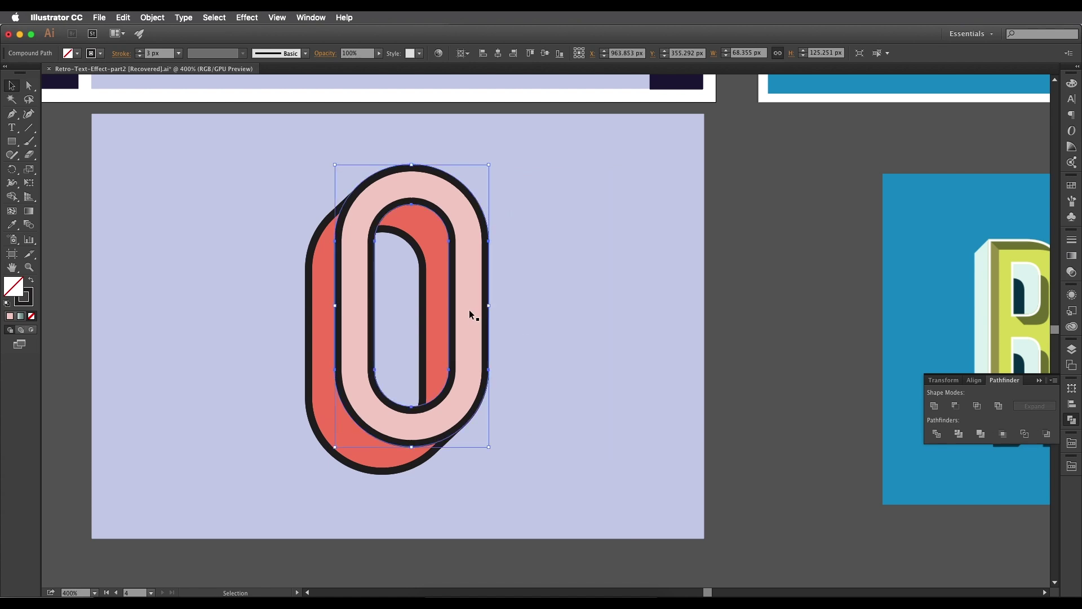
{"action": "left_click_drag", "start_coordinate": [470, 310], "coordinate": [548, 314]}
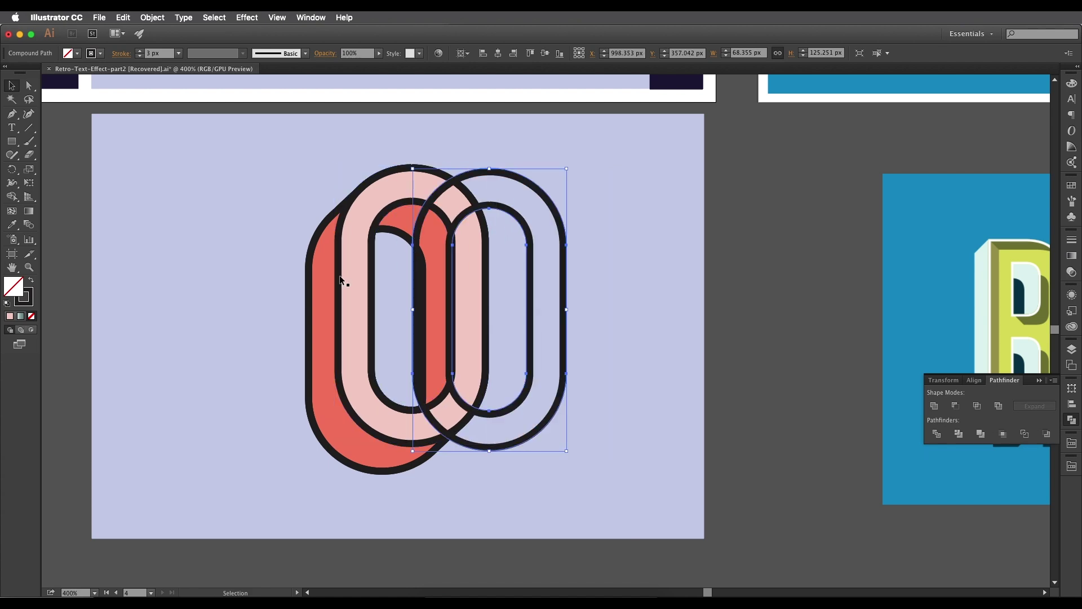
{"action": "key", "text": "super+z"}
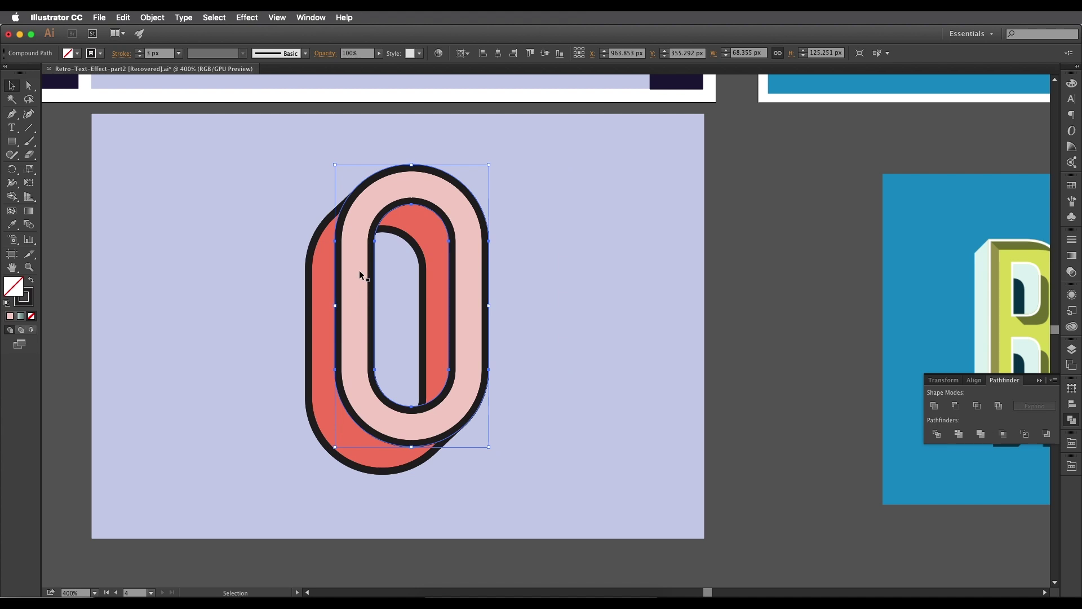
Remove the stroke from the filled pink front O and coral side beneath the outline copies.
{"action": "left_click", "coordinate": [358, 270]}
{"action": "left_click", "coordinate": [323, 285], "text": "shift"}
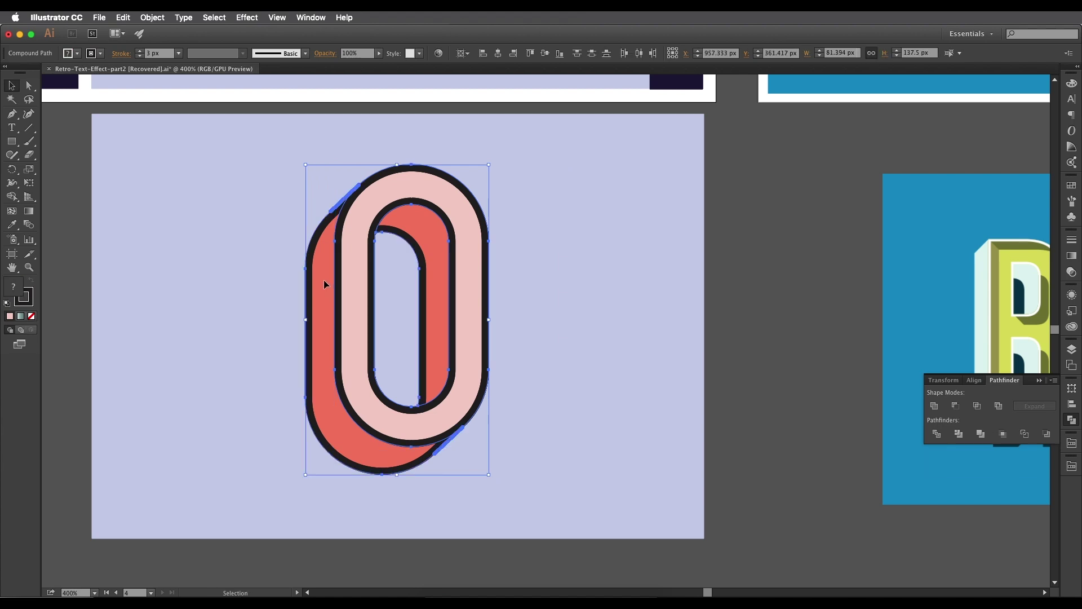
{"action": "left_click", "coordinate": [31, 304]}
{"action": "left_click", "coordinate": [31, 316]}
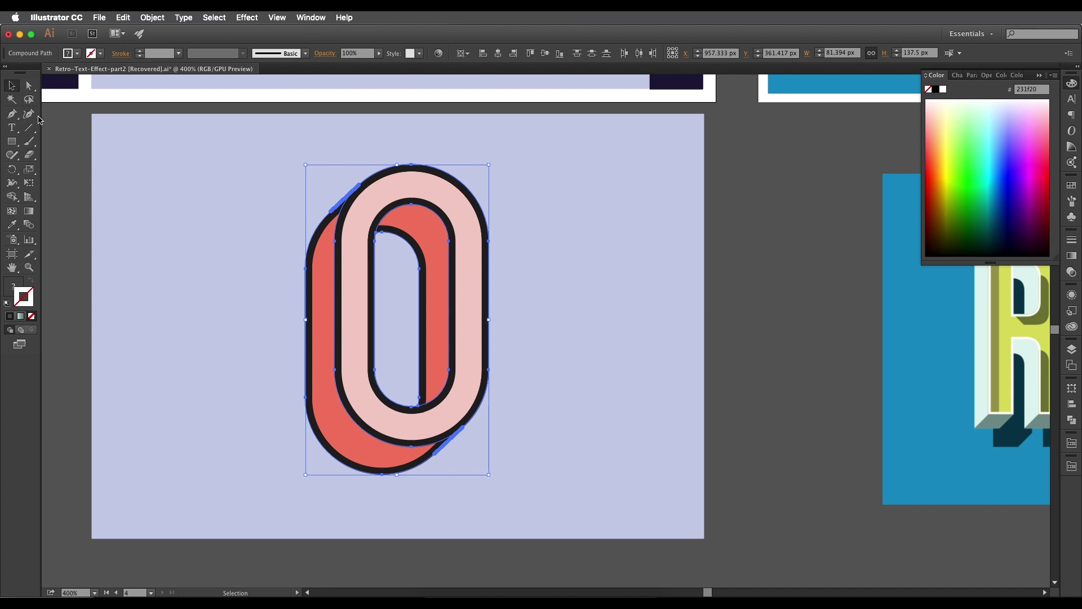
{"action": "left_click", "coordinate": [73, 153]}
Move the separate outlines of the front O and the side away from their fills as a check, undoing each move.
{"action": "left_click_drag", "start_coordinate": [359, 260], "coordinate": [512, 290]}
{"action": "key", "text": "super+z"}
{"action": "left_click_drag", "start_coordinate": [371, 270], "coordinate": [583, 292]}
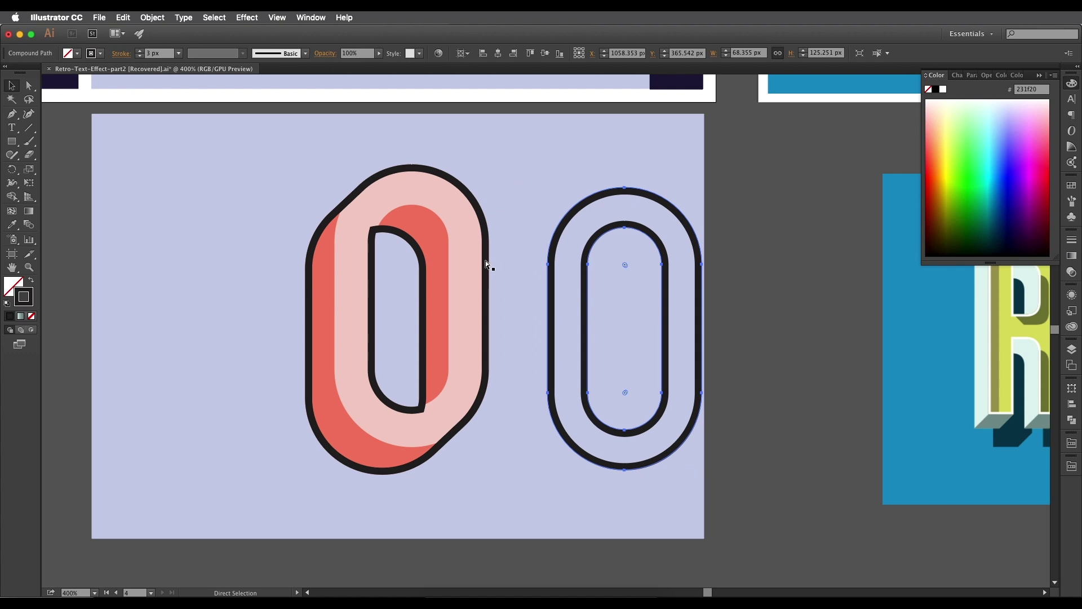
{"action": "key", "text": "super+z"}
{"action": "left_click", "coordinate": [406, 239]}
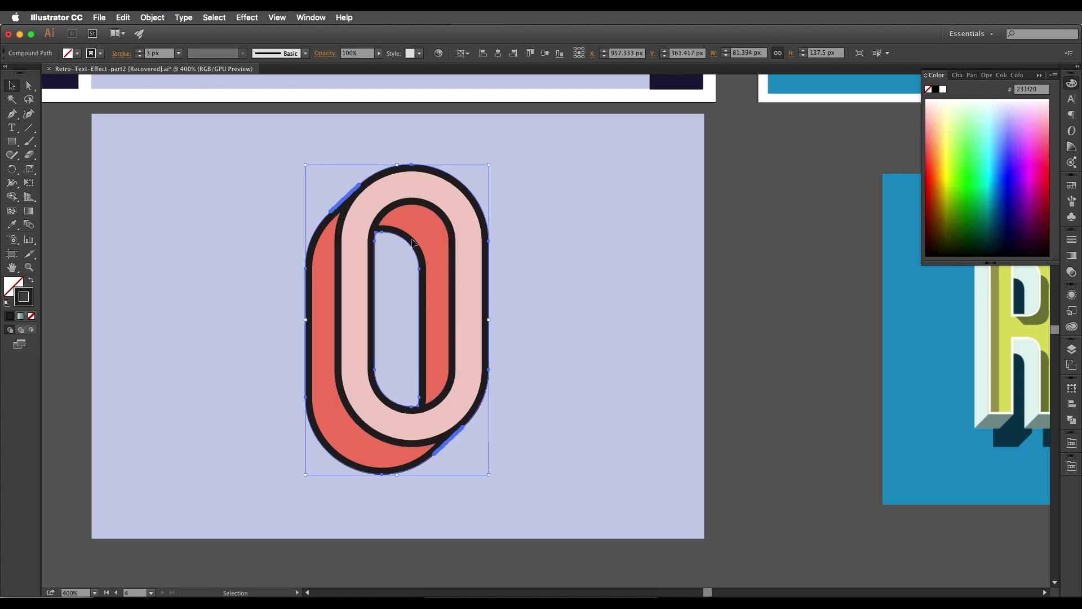
{"action": "left_click_drag", "start_coordinate": [295, 283], "coordinate": [248, 292]}
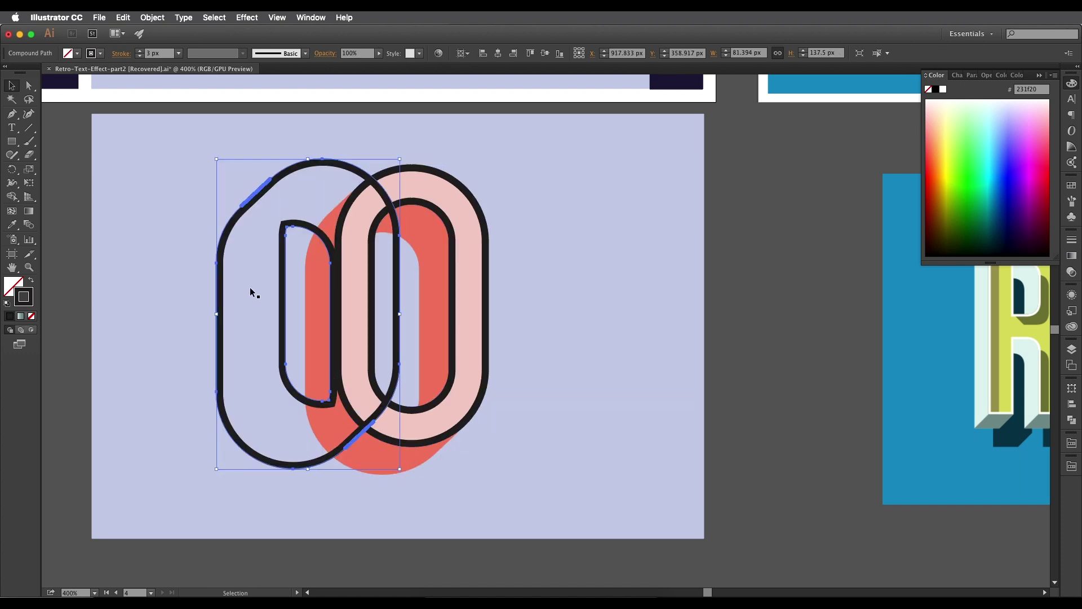
{"action": "key", "text": "super+z"}
{"action": "left_click_drag", "start_coordinate": [357, 262], "coordinate": [352, 323]}
{"action": "scroll", "coordinate": [360, 273], "scroll_direction": "up", "scroll_amount": 1}
{"action": "scroll", "coordinate": [367, 290], "scroll_direction": "down", "scroll_amount": 3}
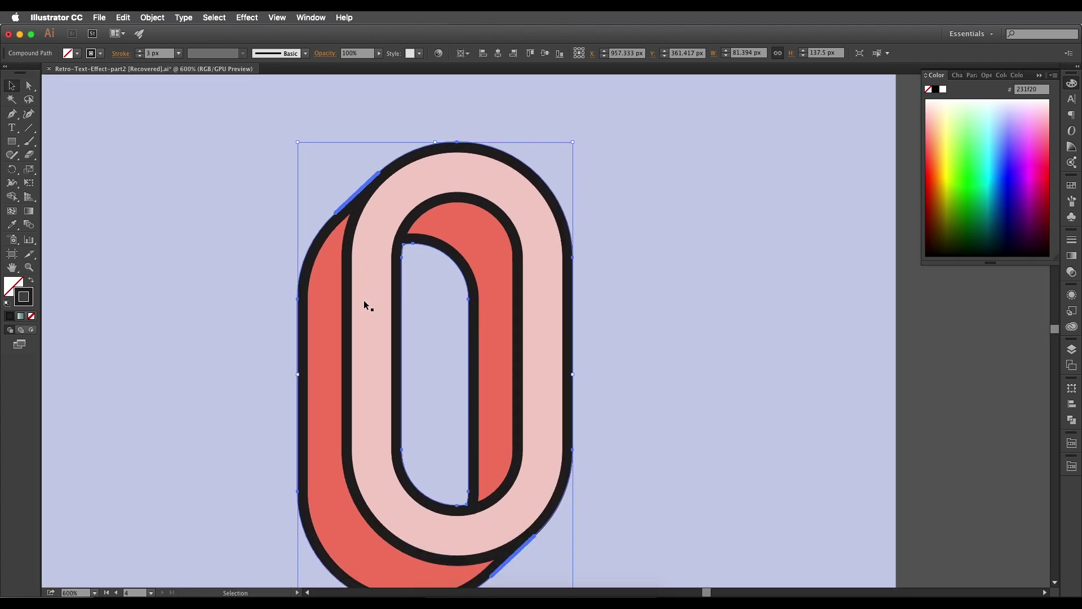
{"action": "scroll", "coordinate": [371, 305], "scroll_direction": "down", "scroll_amount": 2}
{"action": "left_click_drag", "start_coordinate": [370, 305], "coordinate": [400, 286]}
{"action": "scroll", "coordinate": [401, 286], "scroll_direction": "up", "scroll_amount": 2}
{"action": "scroll", "coordinate": [401, 286], "scroll_direction": "down", "scroll_amount": 1}
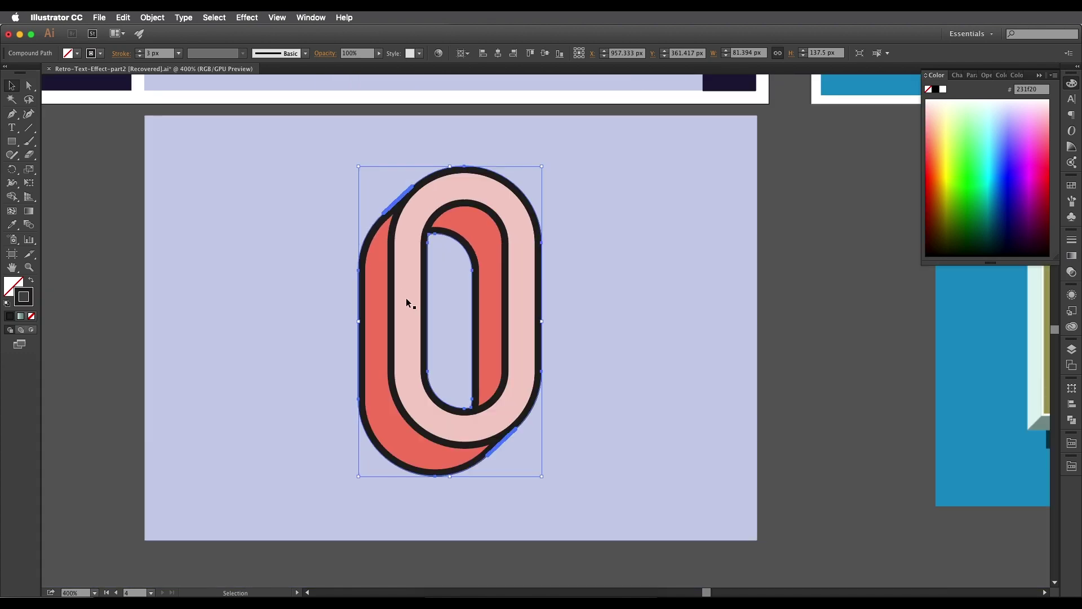
Draw a closed Pen shape around the O's lower curve, its upper edge running diagonally across the coral side to the front O's edge.
{"action": "scroll", "coordinate": [406, 302], "scroll_direction": "up", "scroll_amount": 3}
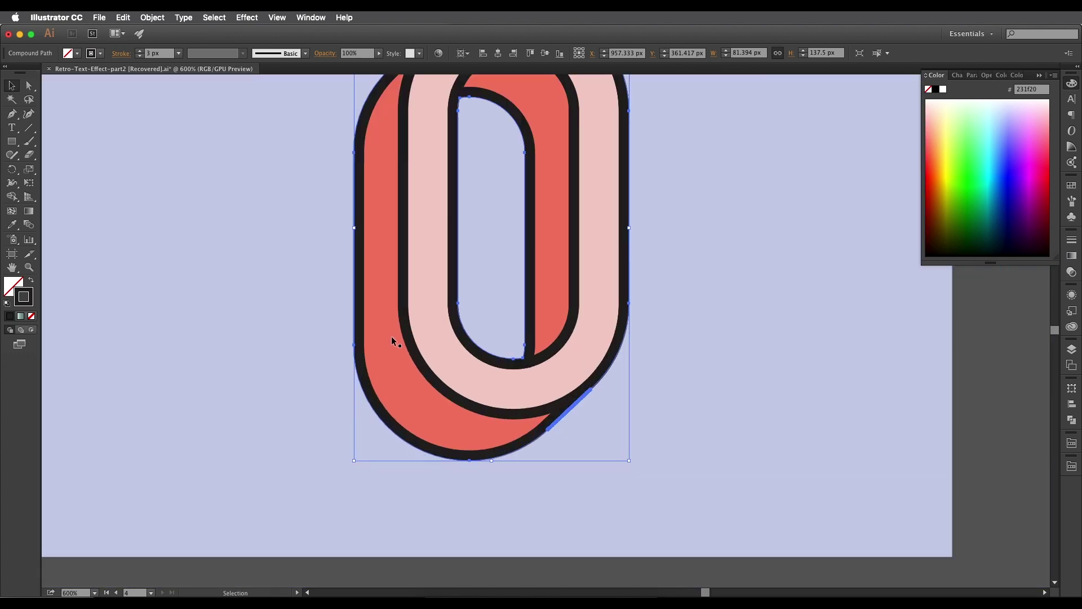
{"action": "left_click_drag", "start_coordinate": [426, 380], "coordinate": [396, 372]}
{"action": "key", "text": "p"}
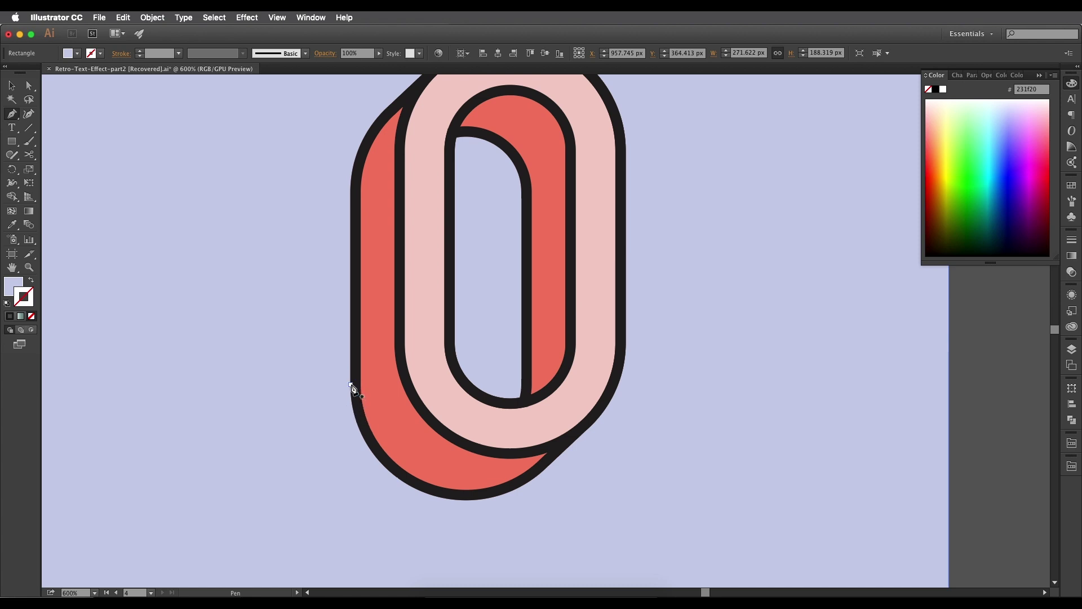
{"action": "left_click", "coordinate": [351, 384]}
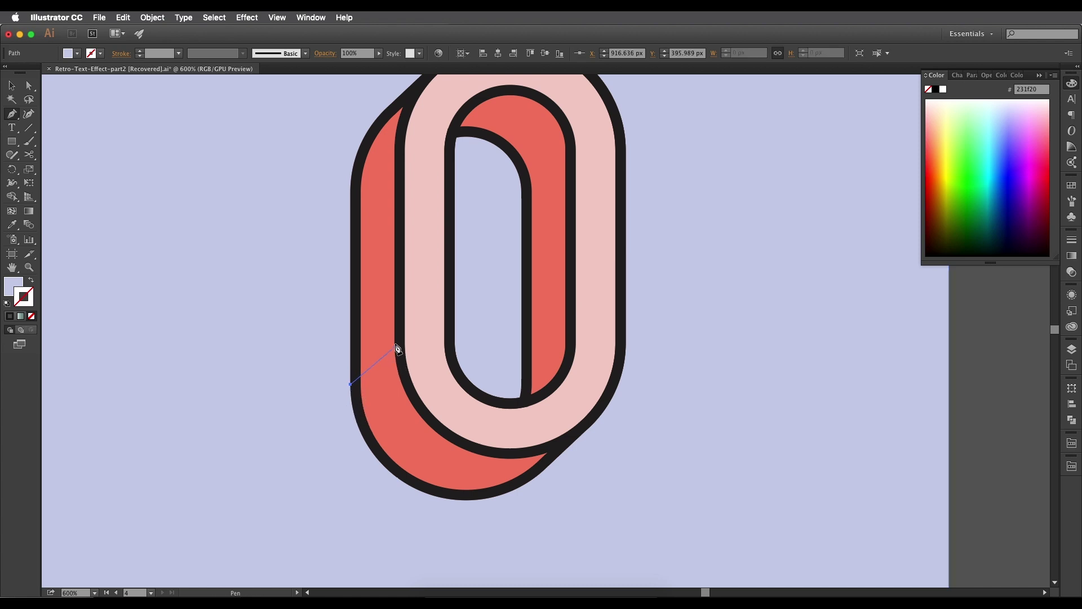
{"action": "left_click", "coordinate": [394, 342]}
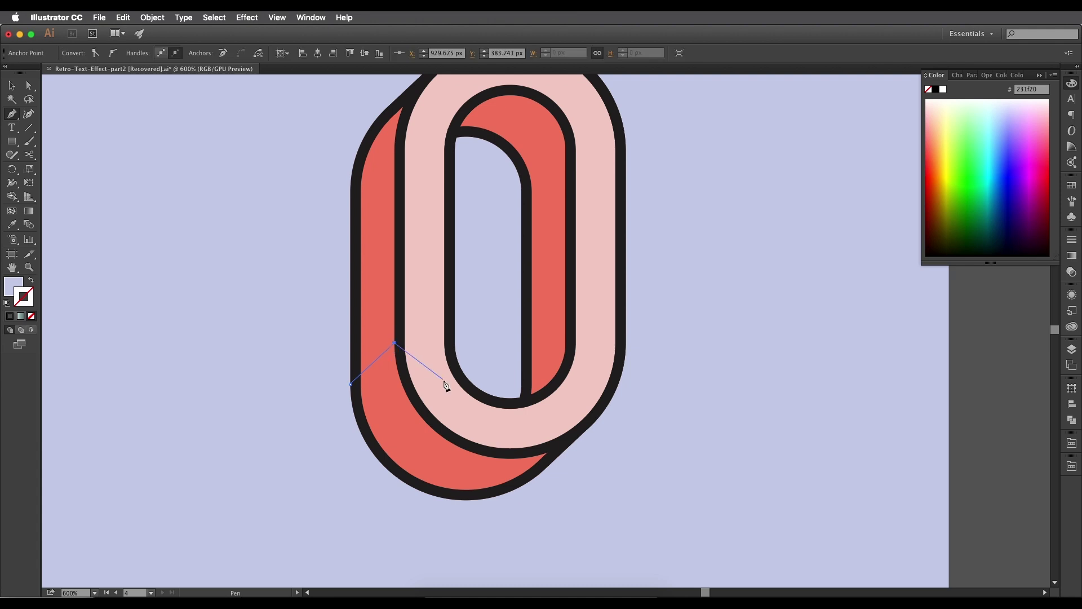
{"action": "left_click", "coordinate": [477, 402]}
{"action": "left_click", "coordinate": [588, 427]}
{"action": "left_click", "coordinate": [592, 490]}
{"action": "left_click", "coordinate": [500, 517]}
{"action": "left_click", "coordinate": [350, 490]}
{"action": "left_click", "coordinate": [351, 384]}
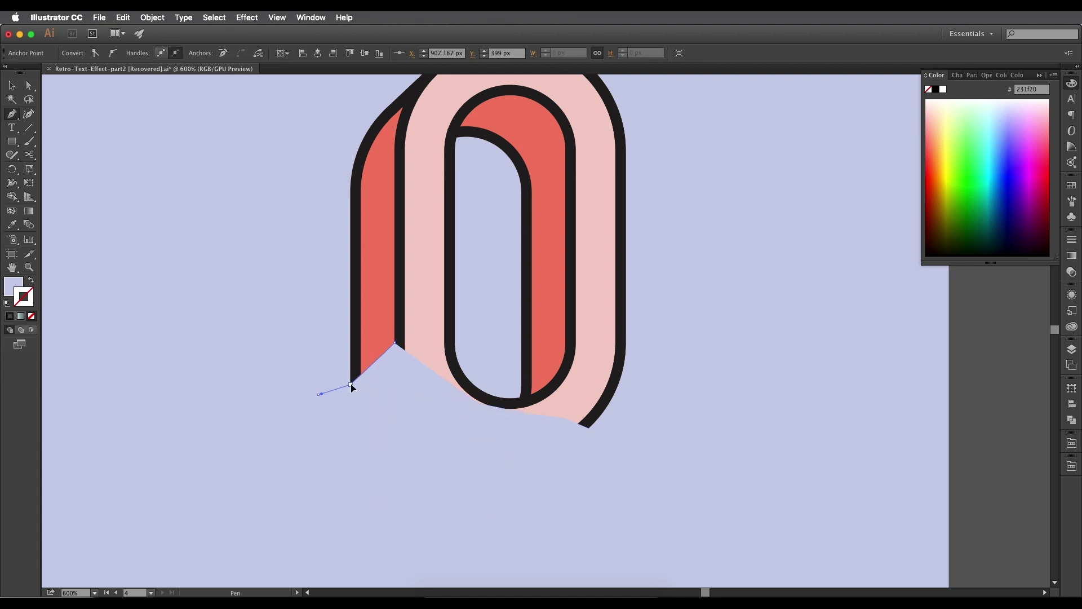
Fill the new shape over the O's lower curve with the pink sampled from the front O.
{"action": "key", "text": "i"}
{"action": "left_click", "coordinate": [417, 315]}
{"action": "left_click_drag", "start_coordinate": [402, 403], "coordinate": [401, 372]}
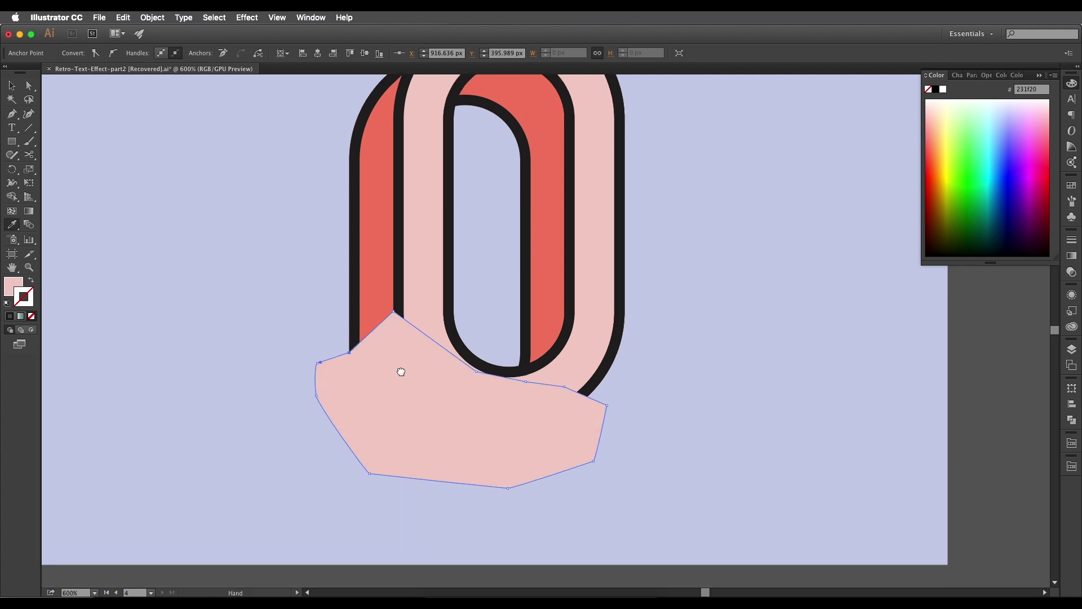
Trim the pink shape over the O's lower curve by intersecting it with an in-place copy of the coral side.
{"action": "key", "text": "v"}
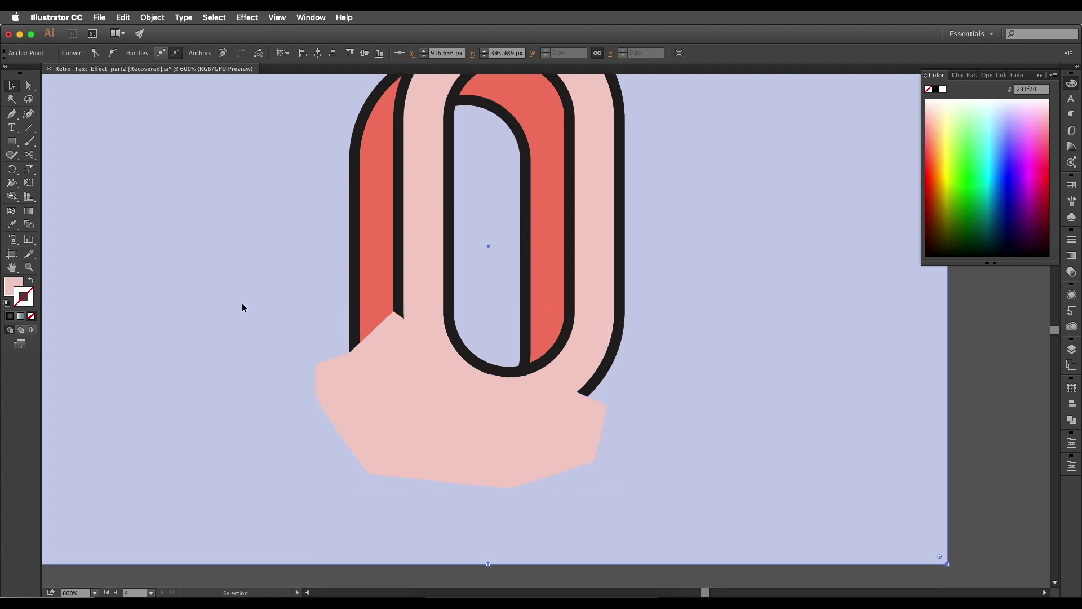
{"action": "left_click", "coordinate": [240, 302]}
{"action": "left_click", "coordinate": [381, 287]}
{"action": "key", "text": "a"}
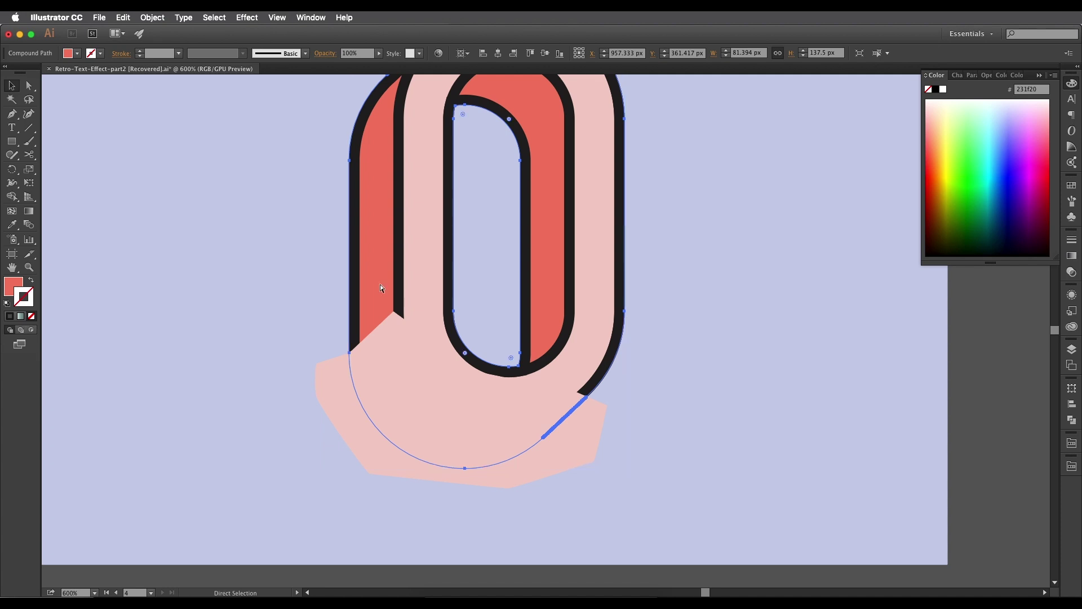
{"action": "key", "text": "v"}
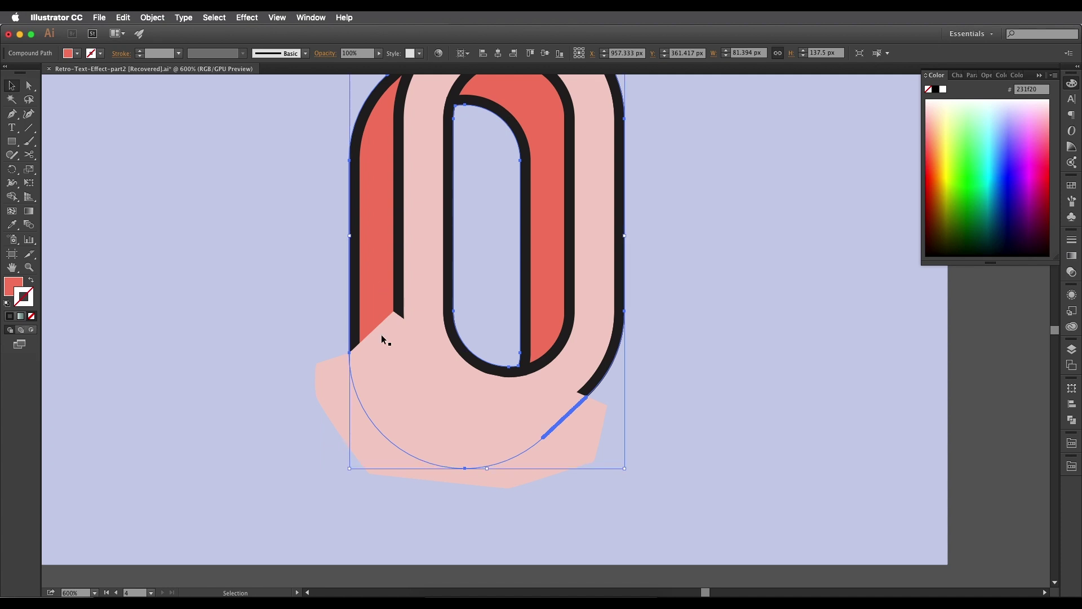
{"action": "left_click", "coordinate": [538, 455], "text": "shift"}
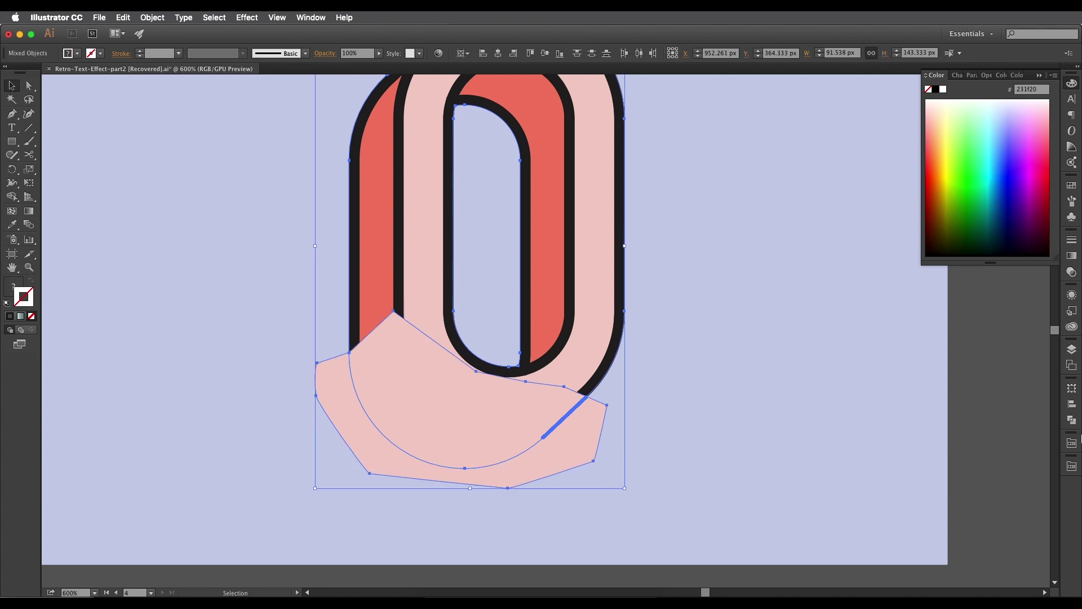
{"action": "left_click", "coordinate": [1072, 424]}
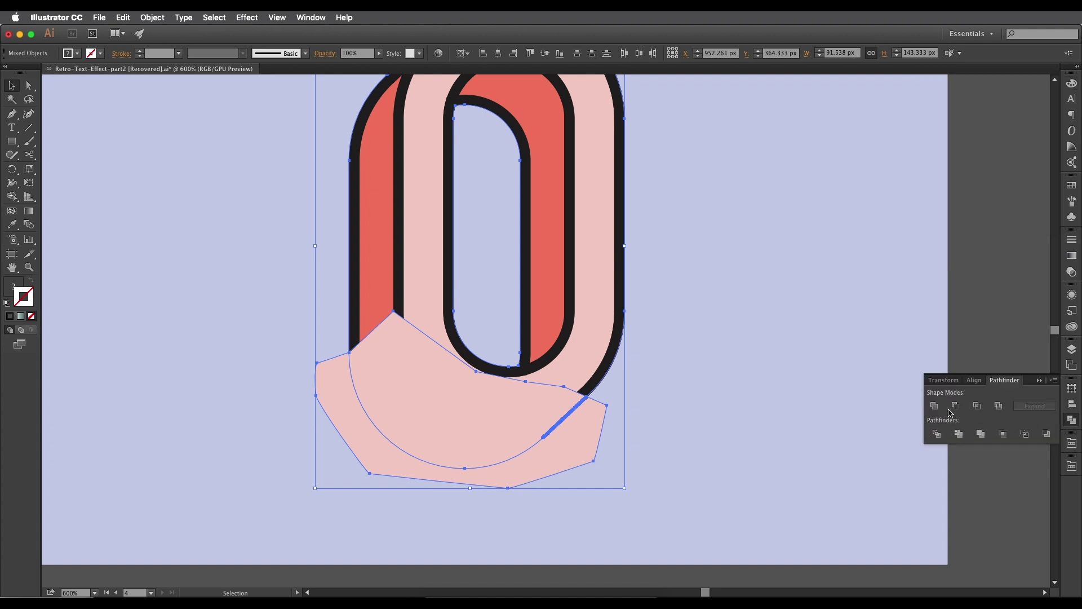
{"action": "left_click", "coordinate": [977, 407]}
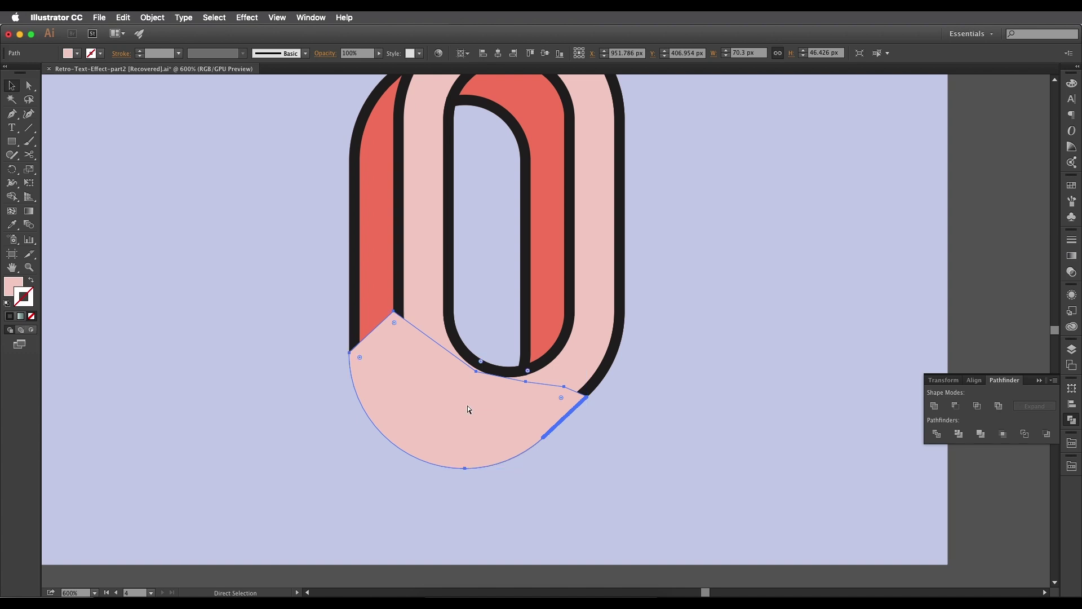
Send the trimmed lower shape behind the black outlines and set its fill to #7f2b25.
{"action": "key", "text": "super+["}
{"action": "key", "text": "v"}
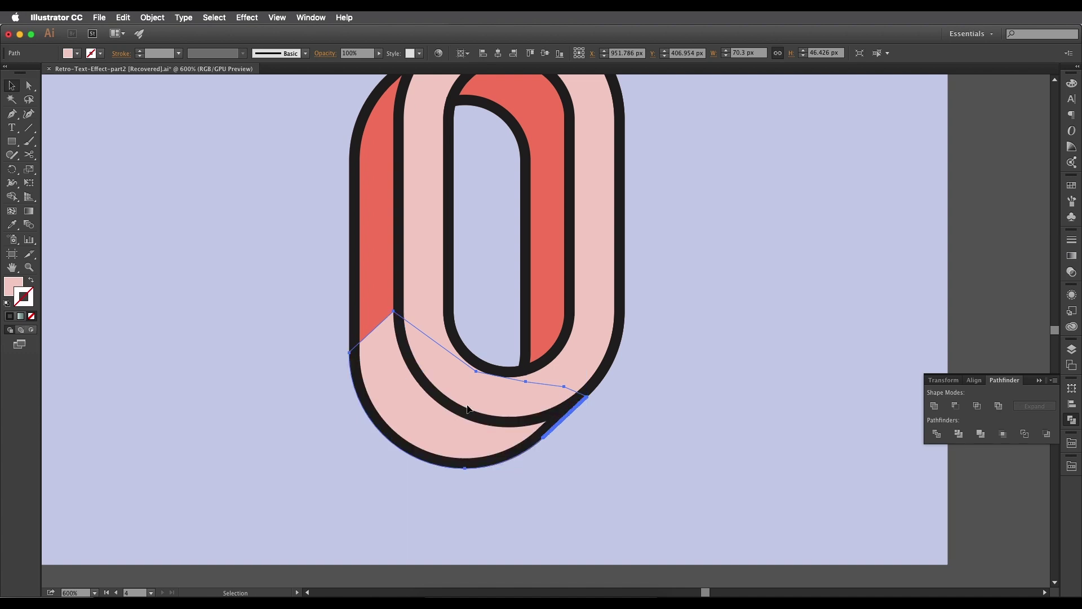
{"action": "double_click", "coordinate": [14, 286]}
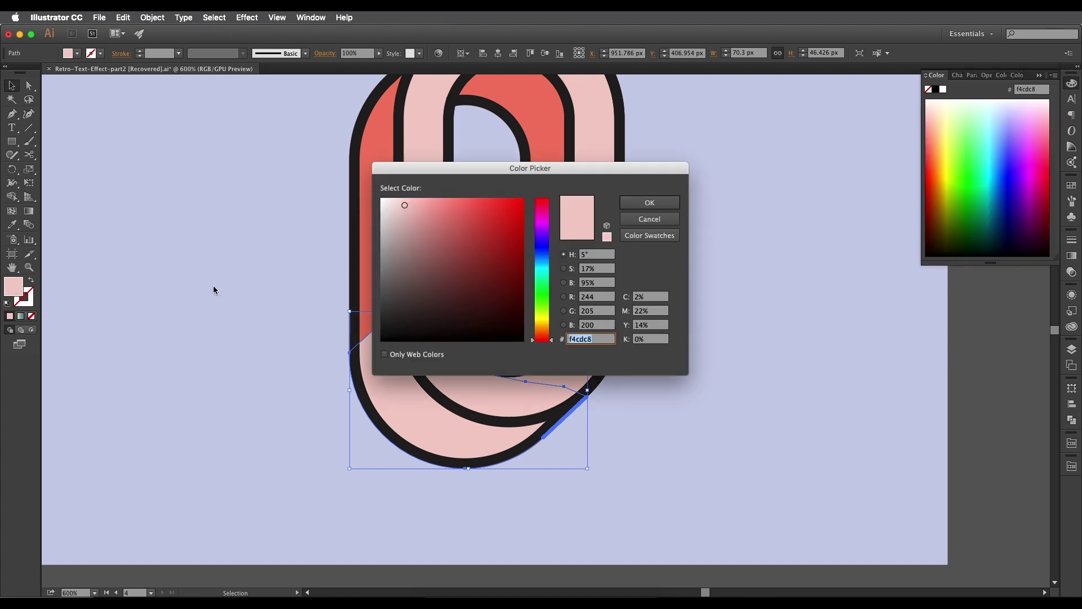
{"action": "type", "text": "7f2b25"}
{"action": "left_click", "coordinate": [649, 202]}
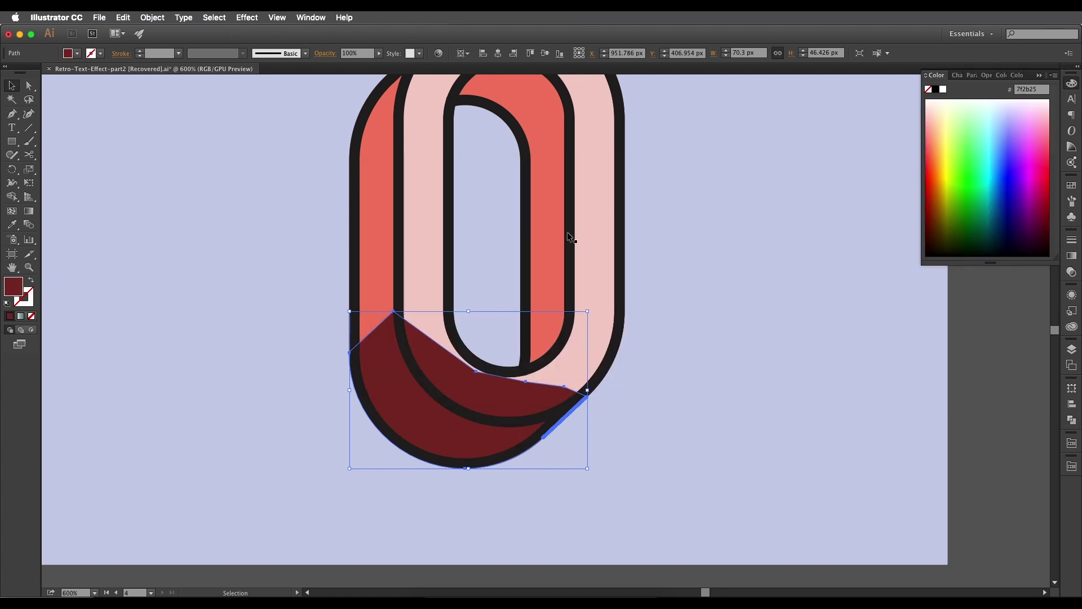
Send the dark red lower shape behind the pink front O.
{"action": "left_click_drag", "start_coordinate": [506, 254], "coordinate": [493, 276]}
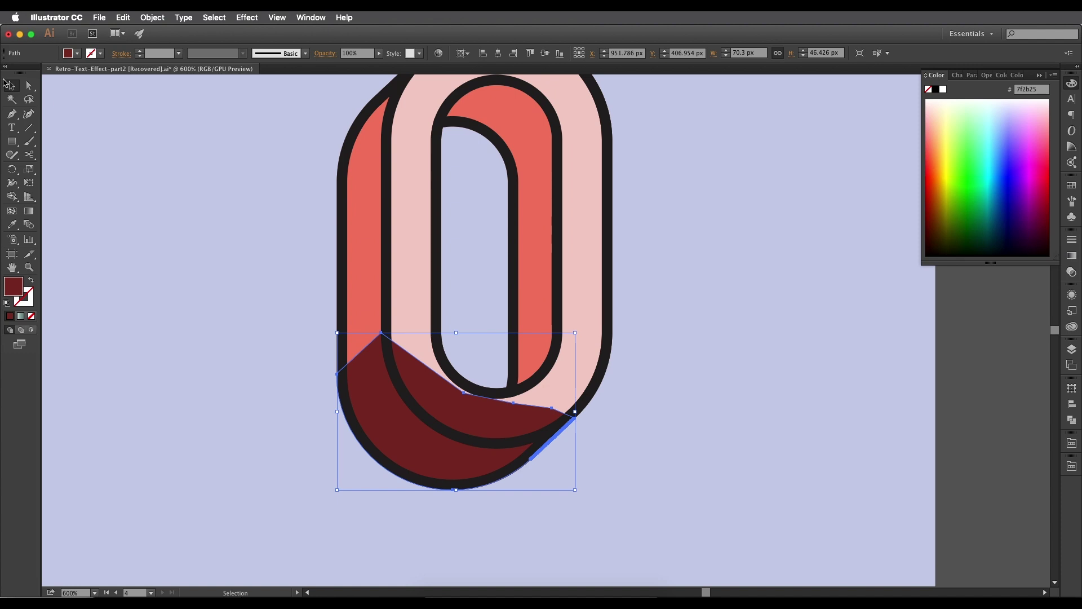
{"action": "key", "text": "super"}
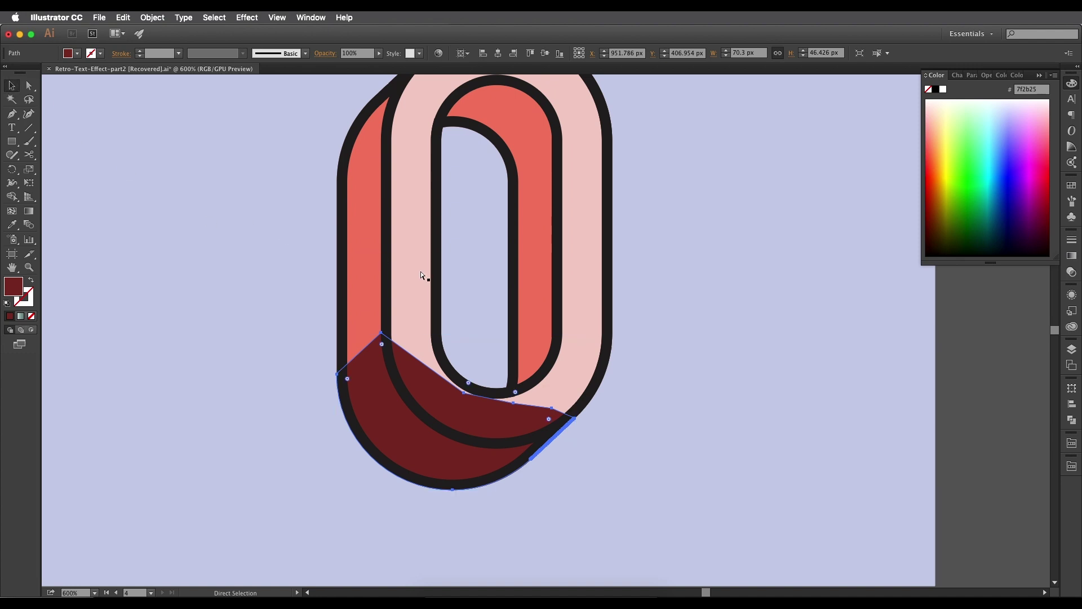
{"action": "key", "text": "space"}
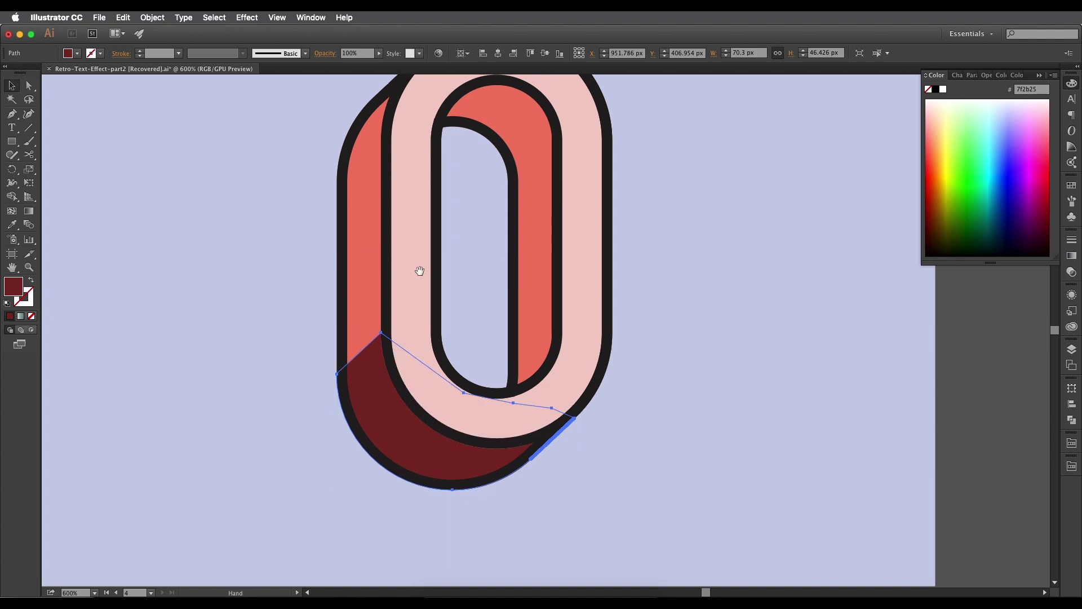
Draw a closed Pen shape over the top of the O's counter, with one edge running diagonally across the inner coral side.
{"action": "left_click_drag", "start_coordinate": [420, 271], "coordinate": [429, 385]}
{"action": "key", "text": "v"}
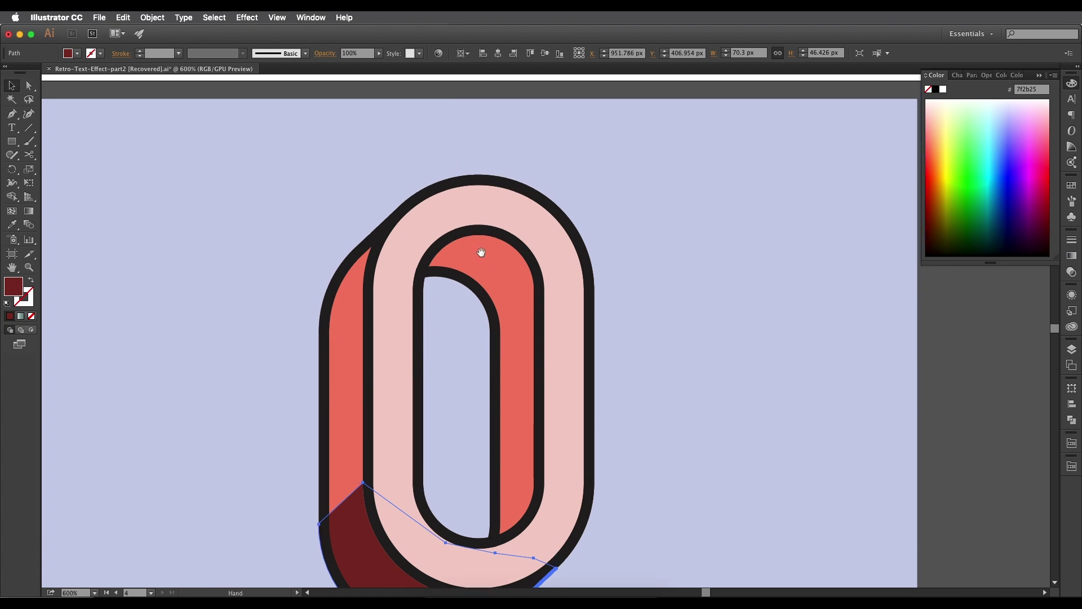
{"action": "key", "text": "p"}
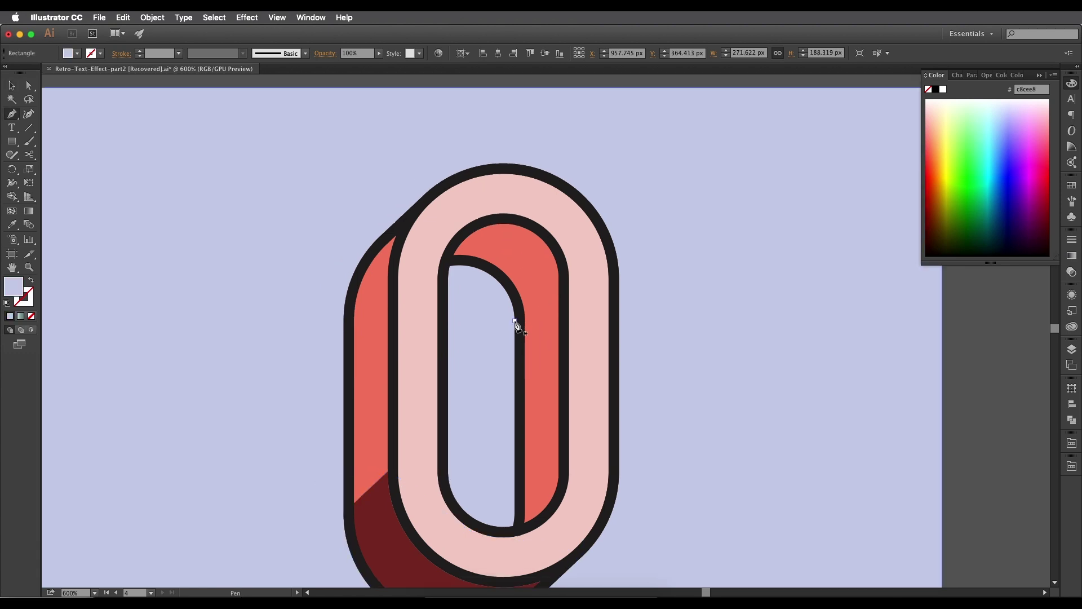
{"action": "left_click", "coordinate": [514, 320]}
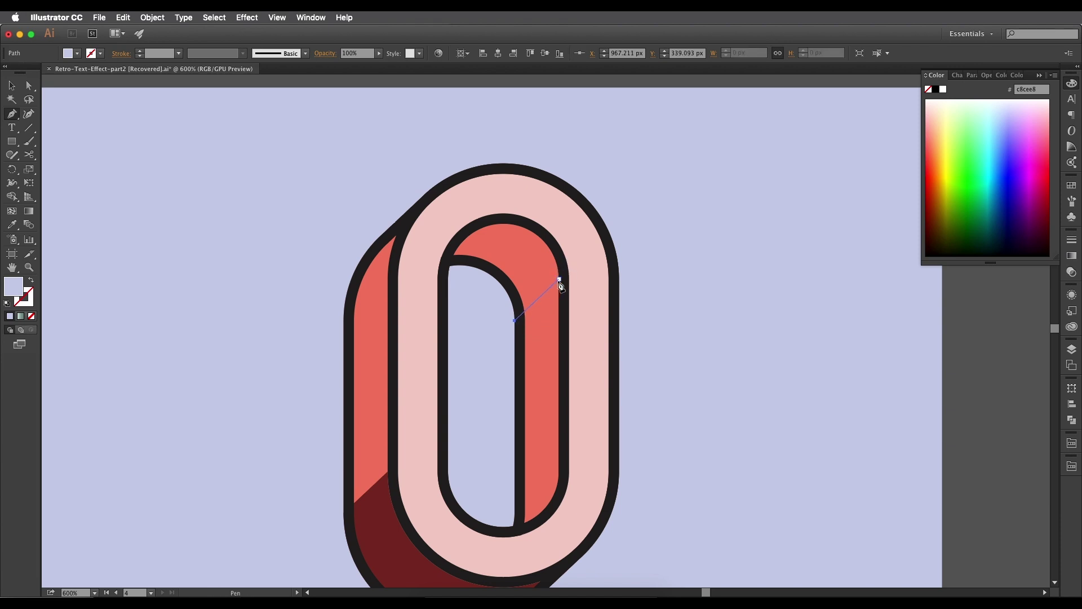
{"action": "left_click", "coordinate": [559, 279]}
{"action": "left_click", "coordinate": [558, 199]}
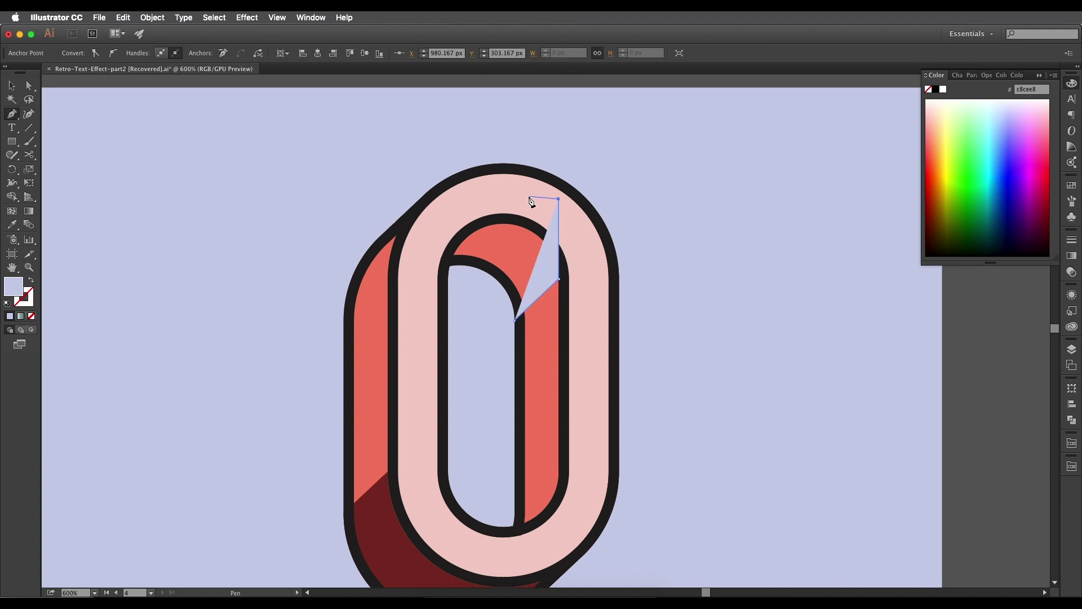
{"action": "left_click", "coordinate": [515, 194]}
{"action": "left_click", "coordinate": [457, 213]}
{"action": "left_click", "coordinate": [434, 247]}
{"action": "left_click", "coordinate": [422, 286]}
{"action": "left_click", "coordinate": [471, 320]}
{"action": "left_click", "coordinate": [514, 321]}
{"action": "key", "text": "c"}
{"action": "left_click", "coordinate": [339, 185]}
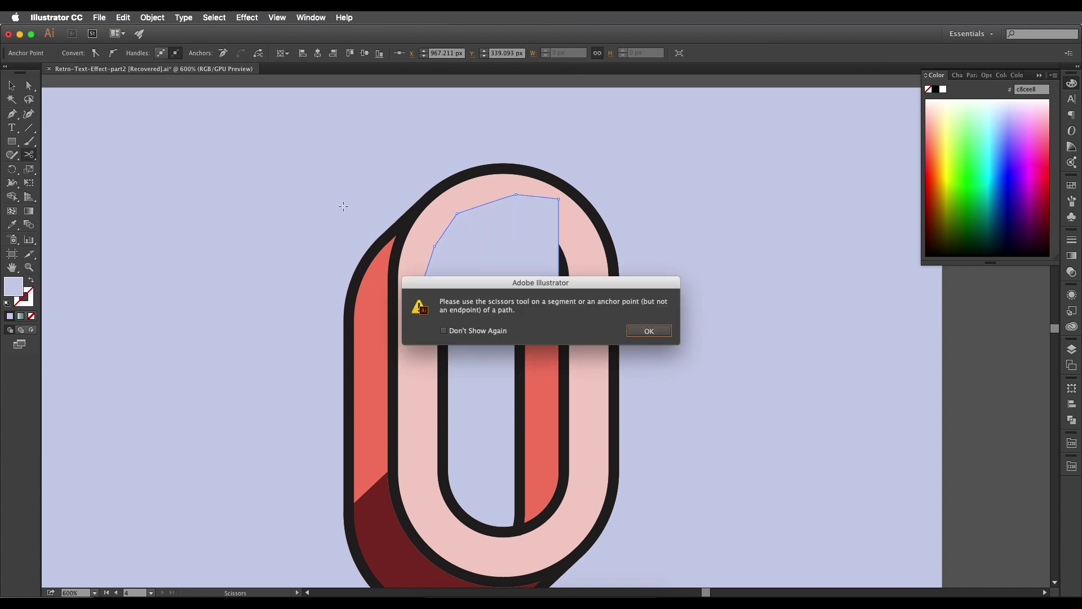
{"action": "left_click", "coordinate": [647, 333]}
Trim the new shape over the top of the counter by intersecting it with an in-place copy of the coral side.
{"action": "key", "text": "v"}
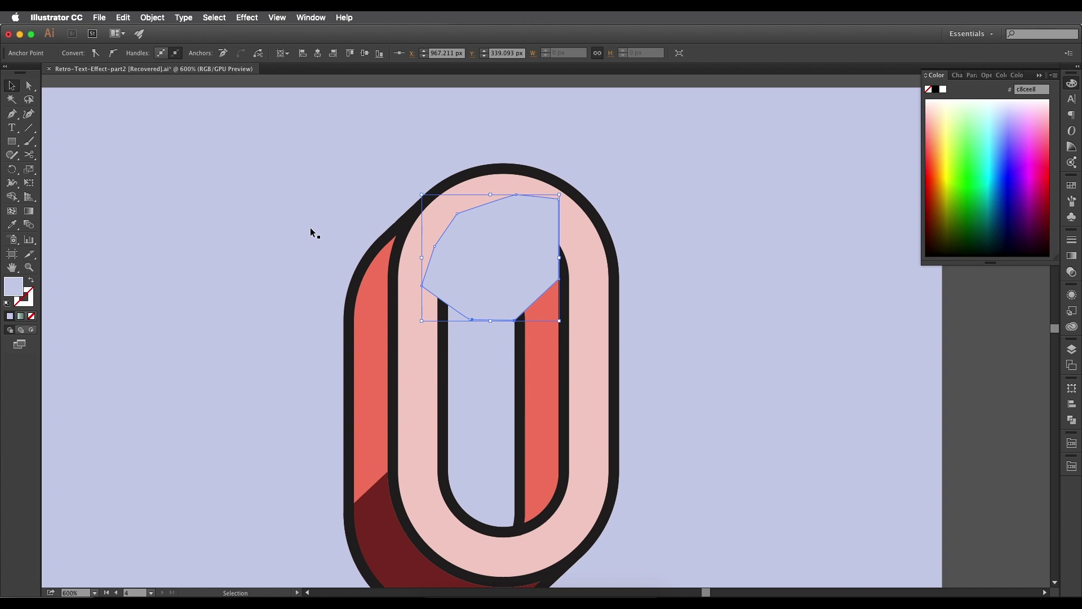
{"action": "left_click", "coordinate": [310, 228]}
{"action": "left_click", "coordinate": [370, 295]}
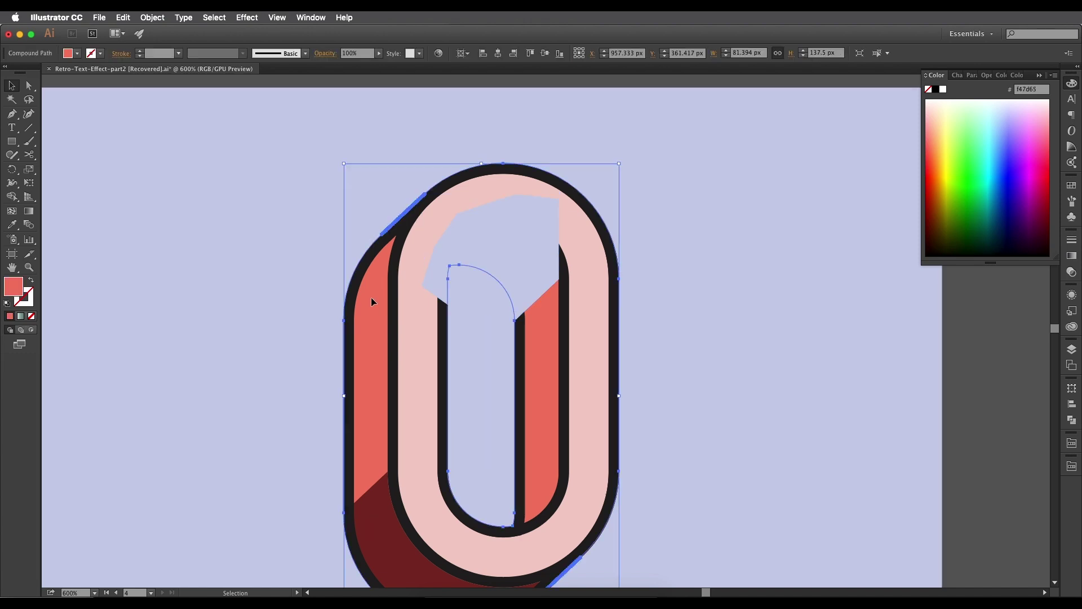
{"action": "left_click", "coordinate": [501, 248], "text": "shift"}
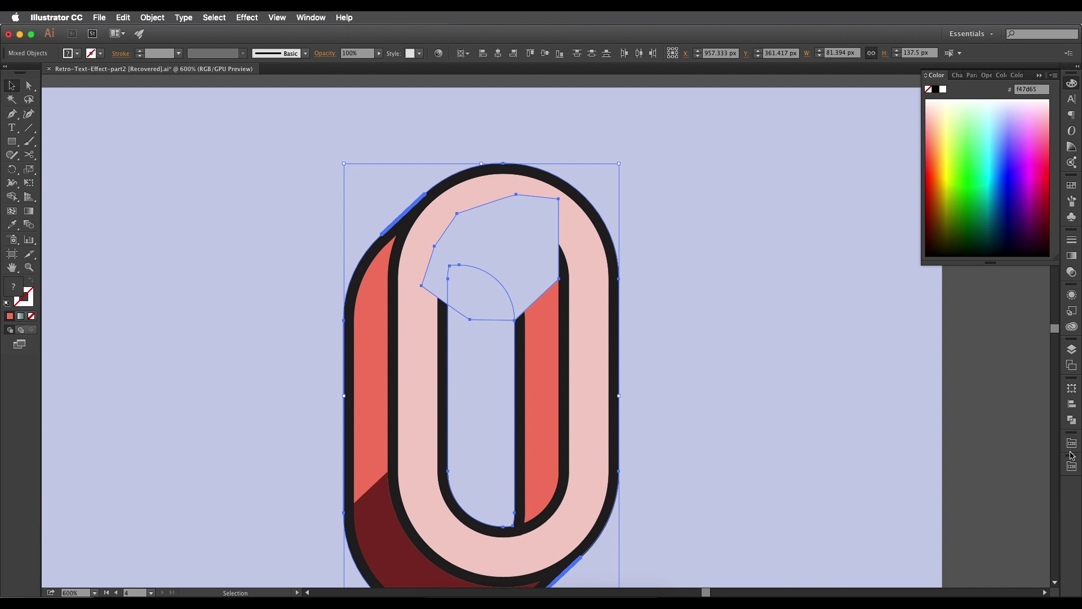
{"action": "left_click", "coordinate": [1072, 419]}
{"action": "left_click", "coordinate": [483, 261]}
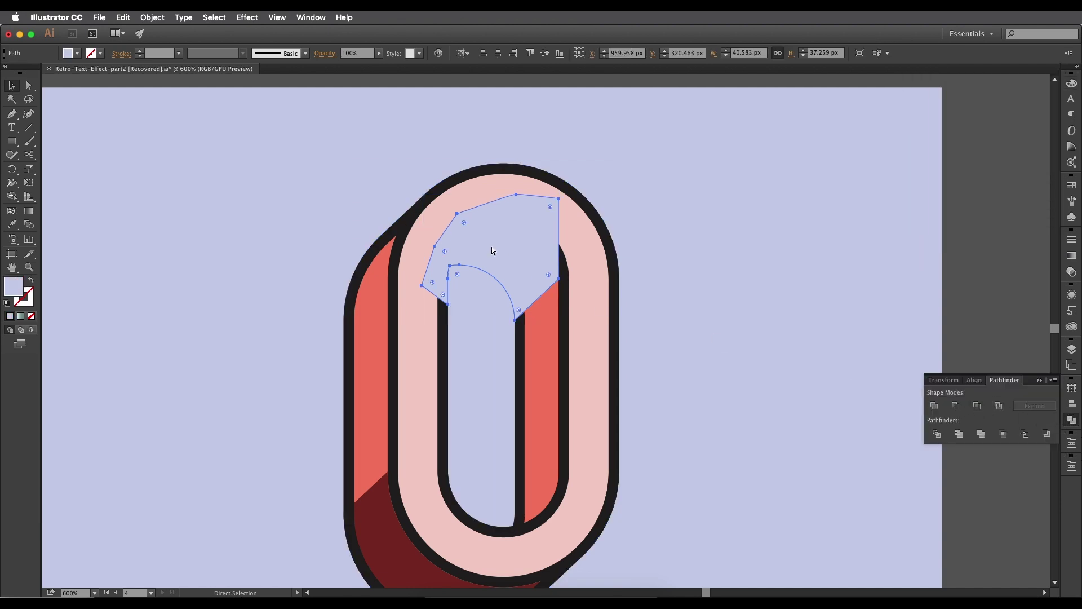
Send the trimmed upper shape behind the outlines and the front O, and fill it with the dark red sampled from the lower shape.
{"action": "key", "text": "super+bracketleft"}
{"action": "key", "text": "super+bracketleft"}
{"action": "key", "text": "super+bracketleft"}
{"action": "key", "text": "ctrl+["}
{"action": "key", "text": "v"}
{"action": "key", "text": "i"}
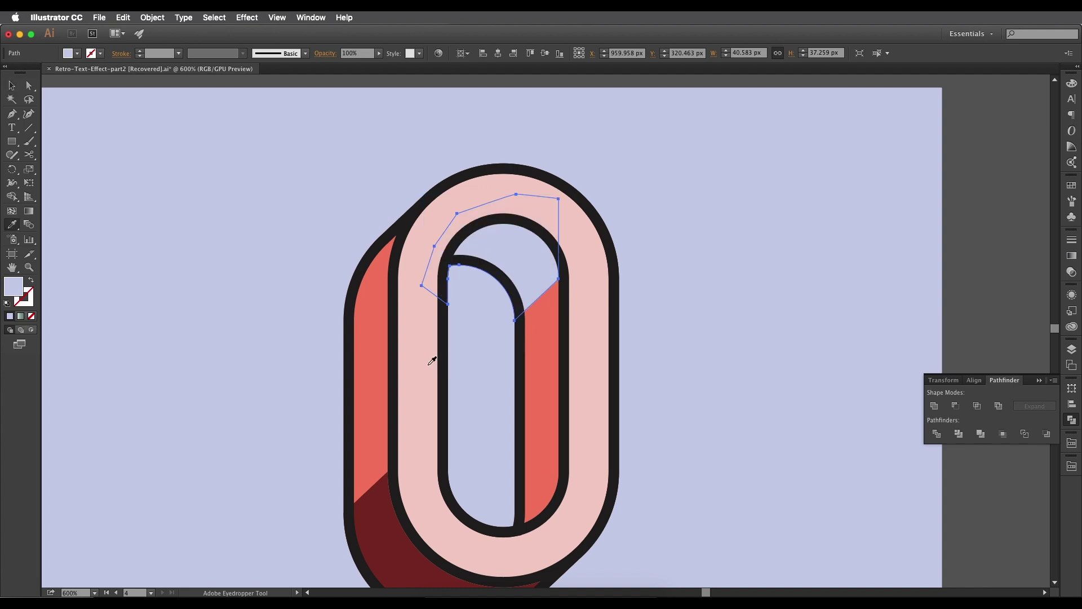
{"action": "left_click", "coordinate": [386, 498]}
Compare the O's dark shading with the dotted shading of the finished reference O above the working artboard.
{"action": "scroll", "coordinate": [466, 338], "scroll_direction": "left", "scroll_amount": 2}
{"action": "key", "text": "v"}
{"action": "left_click", "coordinate": [331, 297]}
{"action": "scroll", "coordinate": [331, 297], "scroll_direction": "down", "scroll_amount": 2}
{"action": "left_click_drag", "start_coordinate": [469, 307], "coordinate": [479, 437]}
{"action": "left_click_drag", "start_coordinate": [464, 282], "coordinate": [488, 282]}
{"action": "scroll", "coordinate": [451, 302], "scroll_direction": "up", "scroll_amount": 1}
{"action": "scroll", "coordinate": [465, 290], "scroll_direction": "up", "scroll_amount": 1}
{"action": "scroll", "coordinate": [472, 276], "scroll_direction": "down", "scroll_amount": 4}
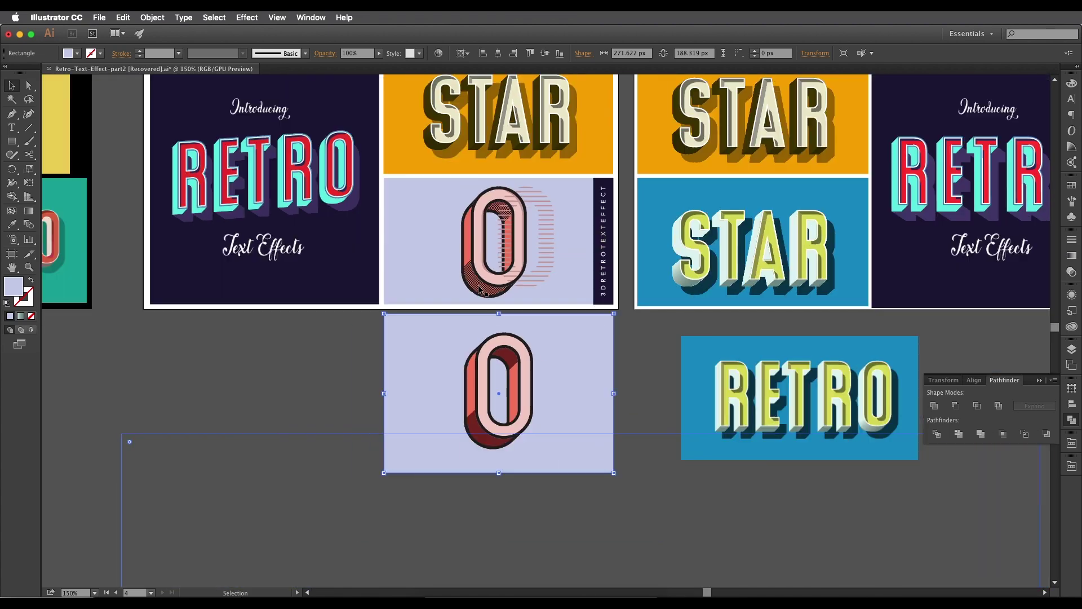
{"action": "left_click_drag", "start_coordinate": [497, 343], "coordinate": [496, 255]}
{"action": "scroll", "coordinate": [496, 254], "scroll_direction": "up", "scroll_amount": 1}
Select both dark red shading shapes and open the Basic Graphics_Dots pattern swatch library.
{"action": "left_click", "coordinate": [509, 274]}
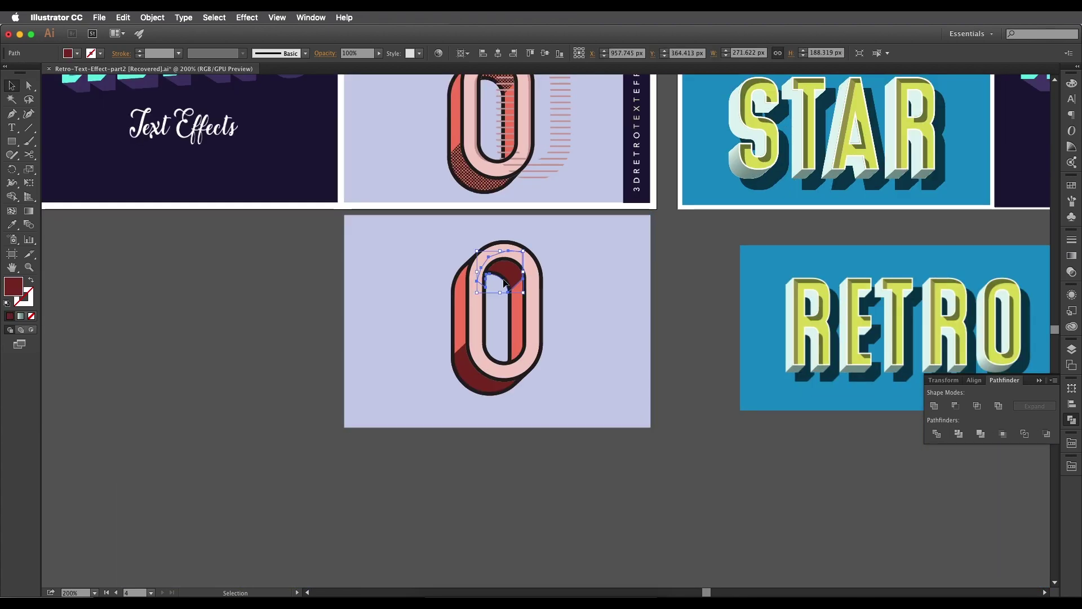
{"action": "left_click", "coordinate": [469, 364], "text": "shift"}
{"action": "left_click_drag", "start_coordinate": [500, 331], "coordinate": [411, 341]}
{"action": "scroll", "coordinate": [420, 349], "scroll_direction": "up", "scroll_amount": 1}
{"action": "left_click", "coordinate": [1071, 186]}
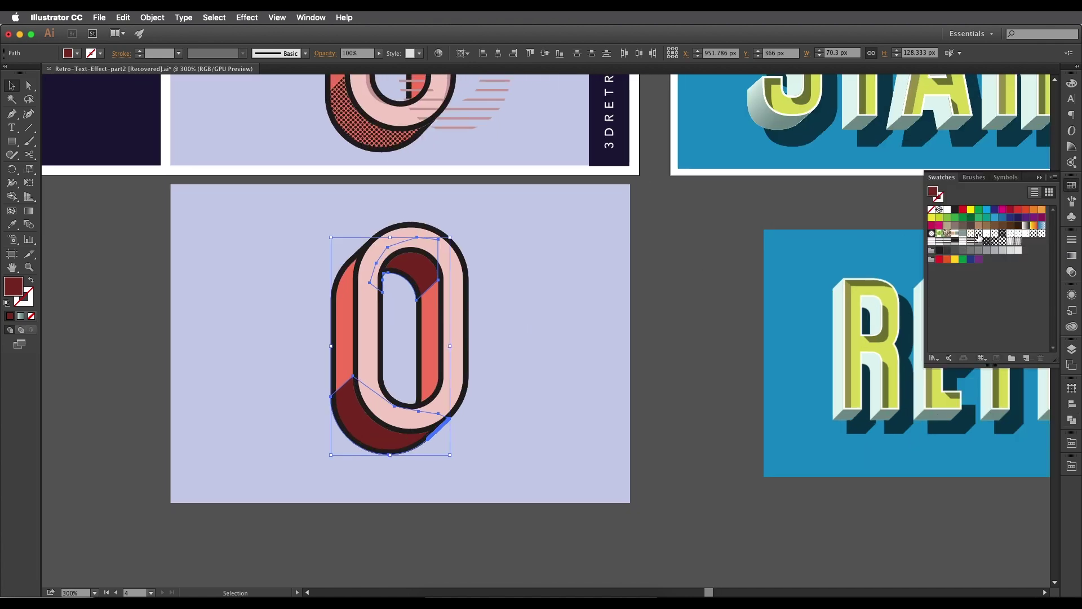
{"action": "left_click", "coordinate": [1054, 177]}
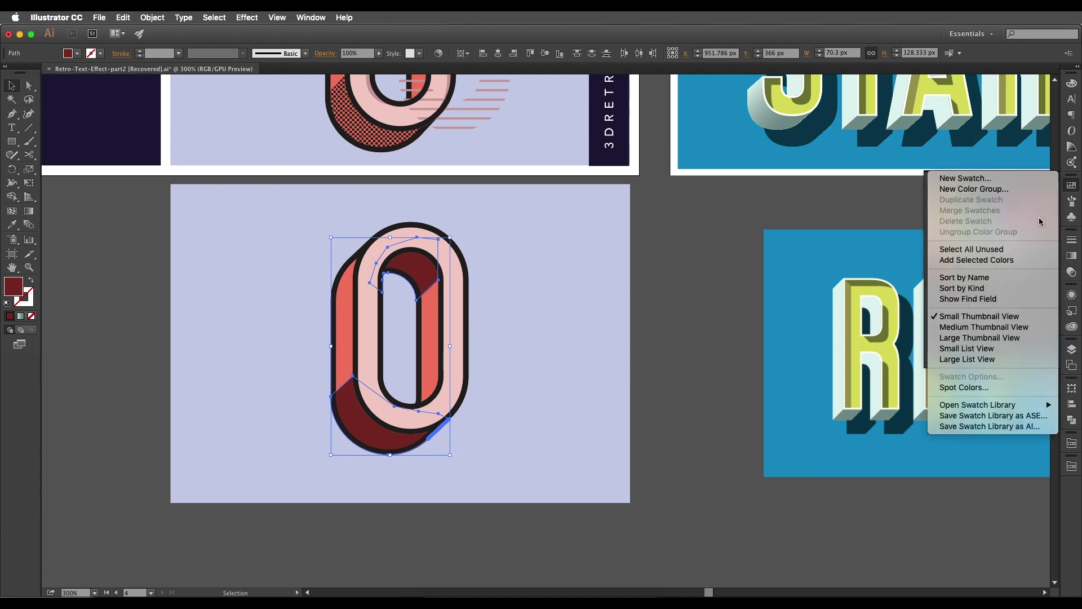
{"action": "mouse_move", "coordinate": [989, 407]}
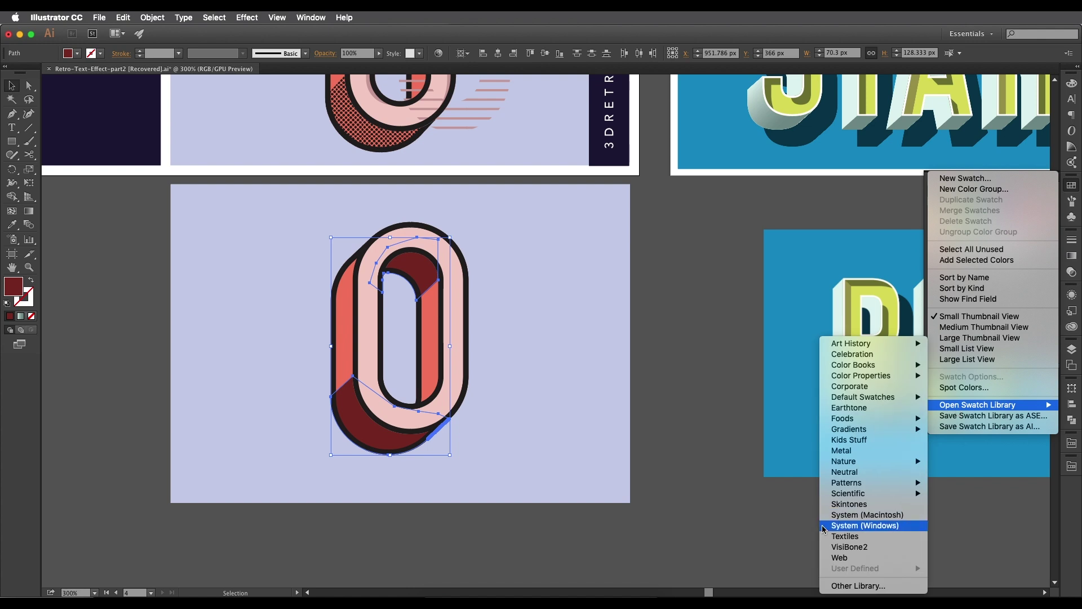
{"action": "mouse_move", "coordinate": [841, 487]}
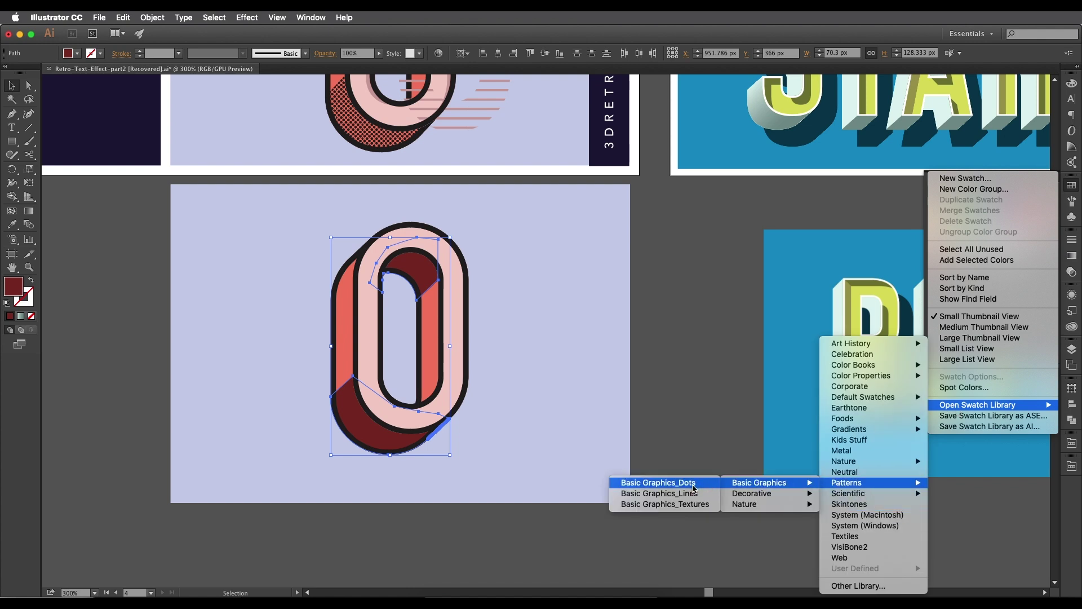
{"action": "left_click", "coordinate": [694, 488]}
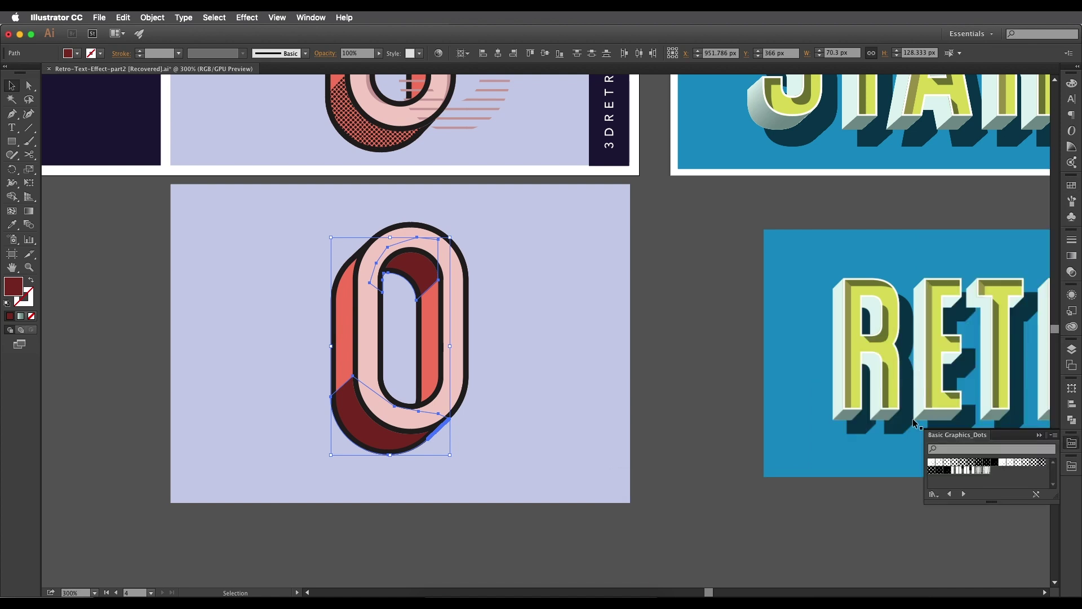
Try several patterns from Basic Graphics_Dots on both shading shapes, settling on large black dots with a transparent background.
{"action": "left_click", "coordinate": [965, 464]}
{"action": "left_click", "coordinate": [955, 463]}
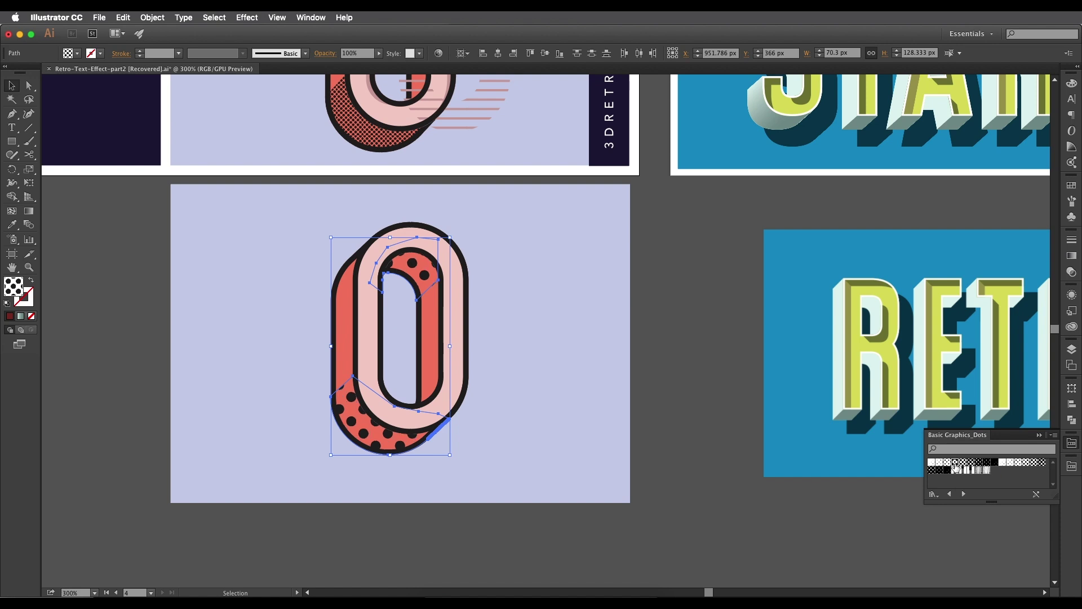
{"action": "left_click", "coordinate": [948, 463]}
{"action": "left_click", "coordinate": [954, 464]}
{"action": "left_click", "coordinate": [964, 463]}
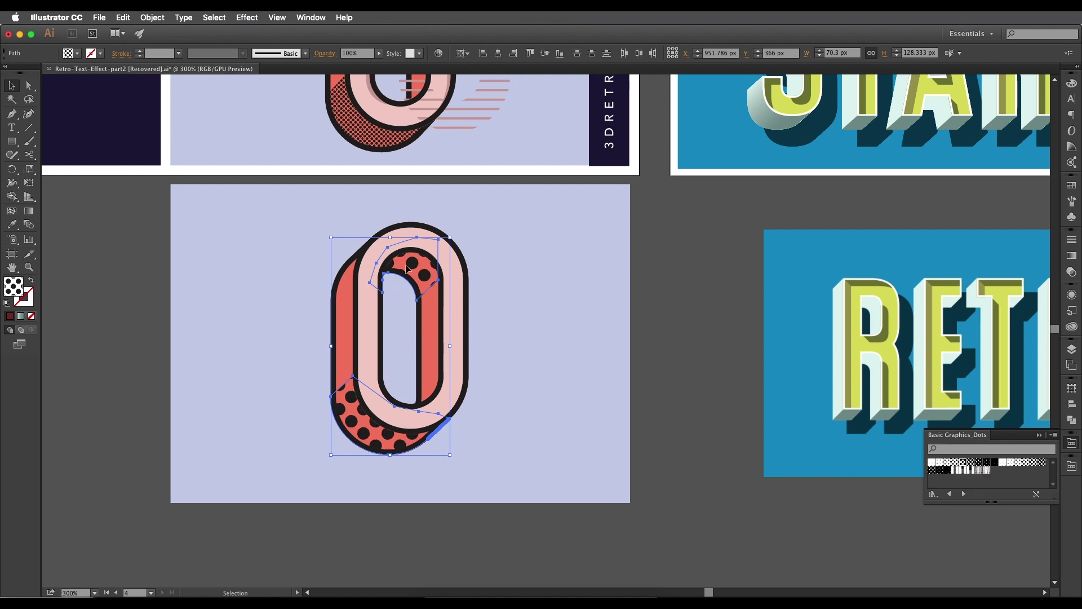
Scale only the dot pattern inside both shading shapes uniformly to about 20%, leaving the objects unscaled, and deselect them.
{"action": "left_click", "coordinate": [29, 170]}
{"action": "double_click", "coordinate": [28, 171]}
{"action": "left_click_drag", "start_coordinate": [475, 124], "coordinate": [590, 101]}
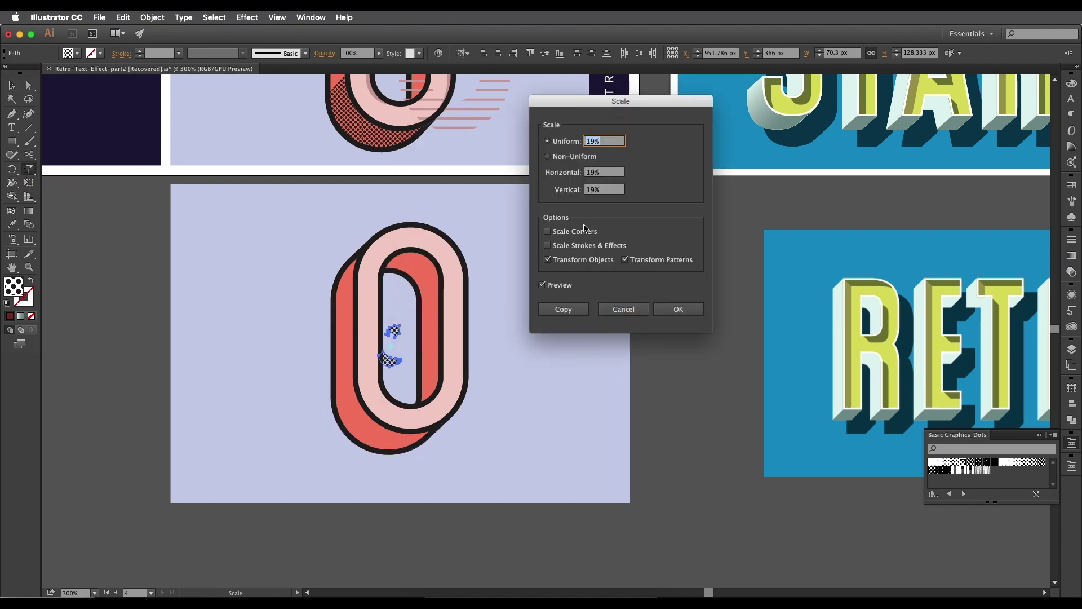
{"action": "left_click", "coordinate": [548, 261]}
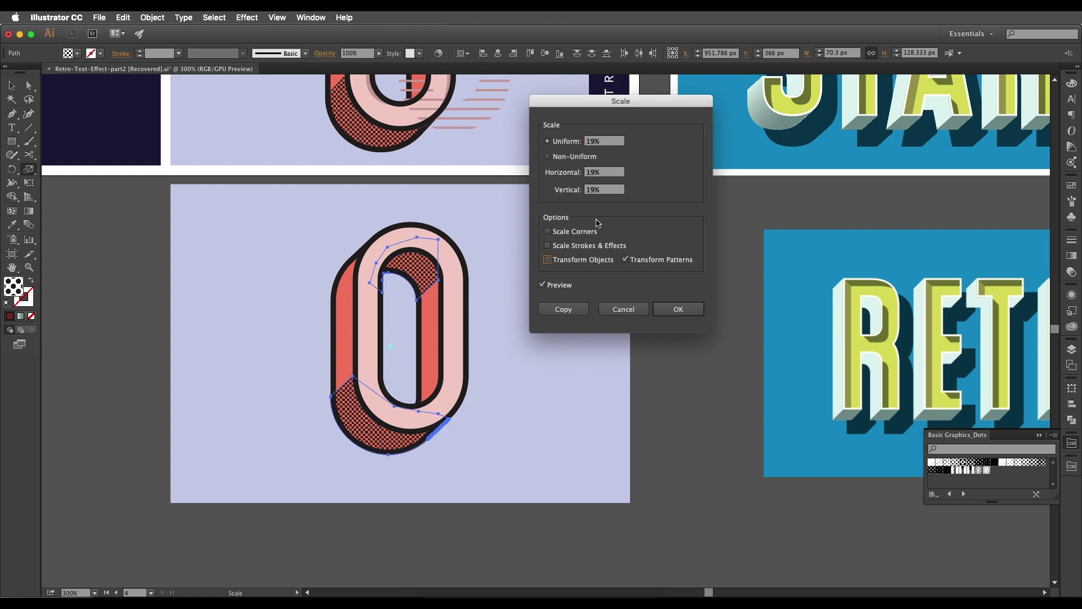
{"action": "left_click", "coordinate": [603, 145]}
{"action": "key", "text": "Down"}
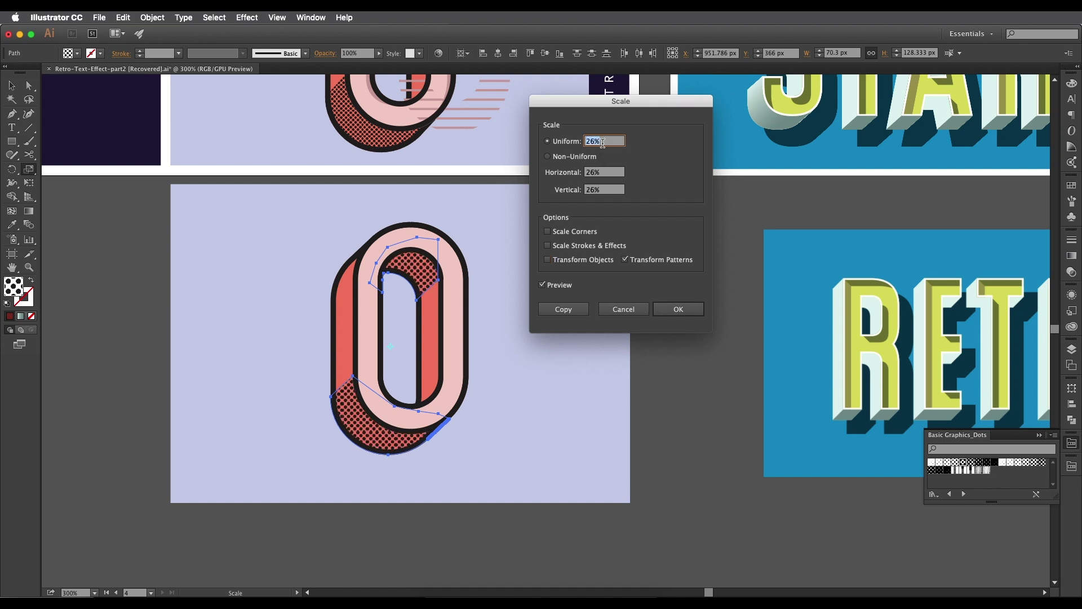
{"action": "key", "text": "Up"}
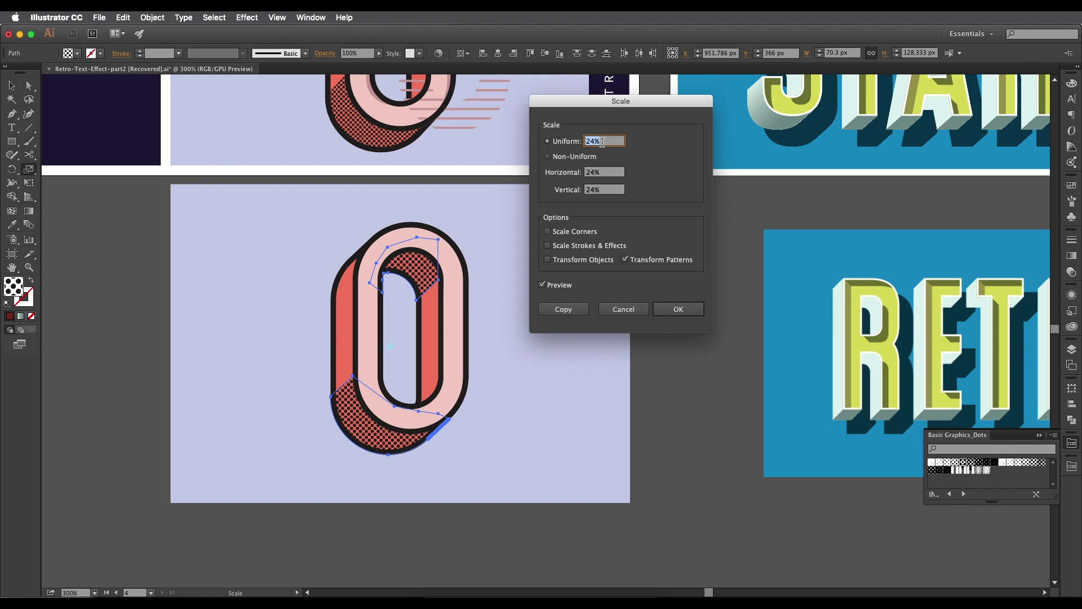
{"action": "key", "text": "Up"}
{"action": "key", "text": "Up"}
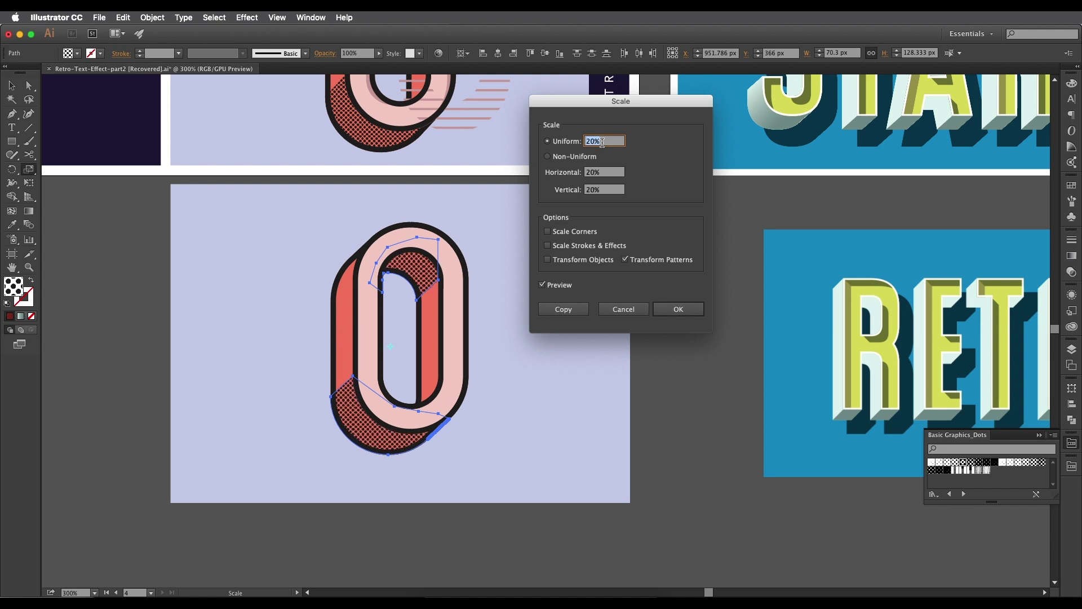
{"action": "key", "text": "Down"}
{"action": "left_click", "coordinate": [678, 309]}
{"action": "key", "text": "super+minus"}
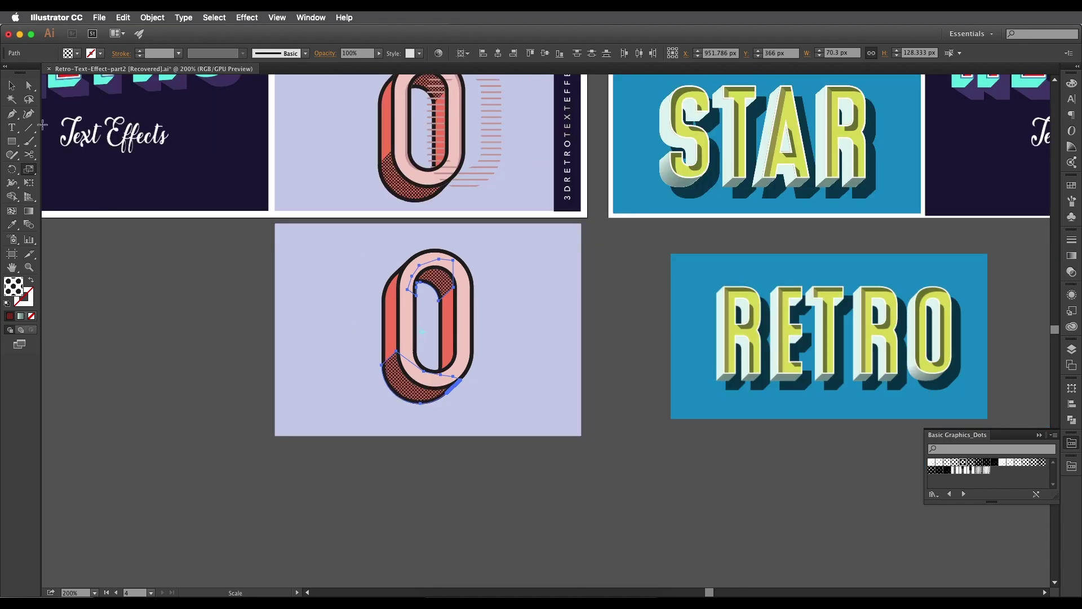
{"action": "left_click", "coordinate": [11, 85]}
{"action": "left_click", "coordinate": [367, 340]}
Compare the rescaled dotted shading with the finished reference O and examine the reference's face shading and stripes.
{"action": "key", "text": "super+minus"}
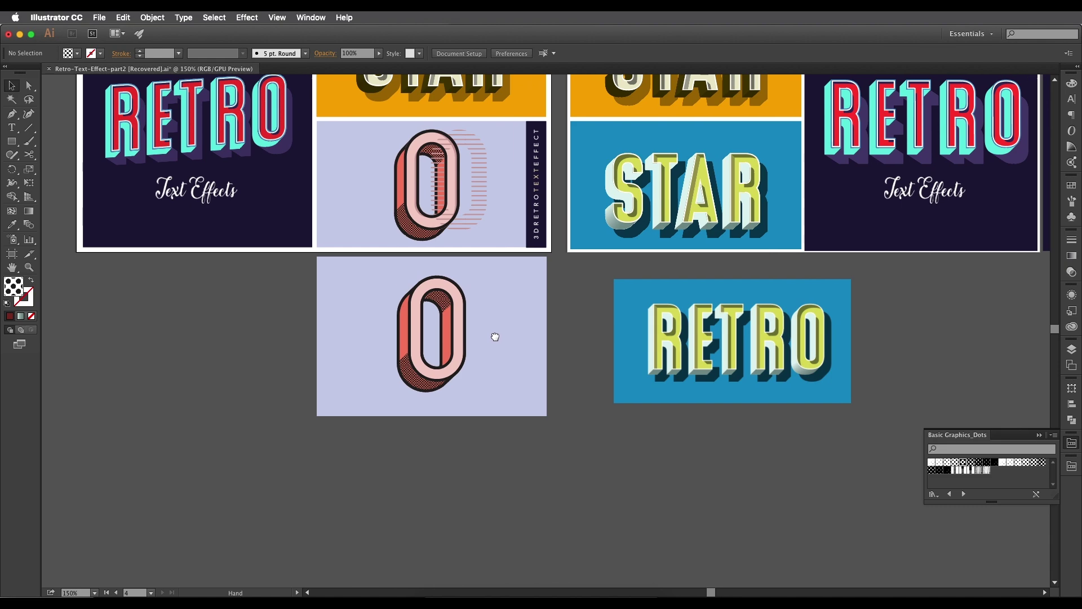
{"action": "left_click_drag", "start_coordinate": [496, 337], "coordinate": [496, 332]}
{"action": "scroll", "coordinate": [439, 300], "scroll_direction": "up", "scroll_amount": 2}
{"action": "left_click_drag", "start_coordinate": [443, 288], "coordinate": [435, 381]}
{"action": "left_click_drag", "start_coordinate": [421, 313], "coordinate": [426, 446]}
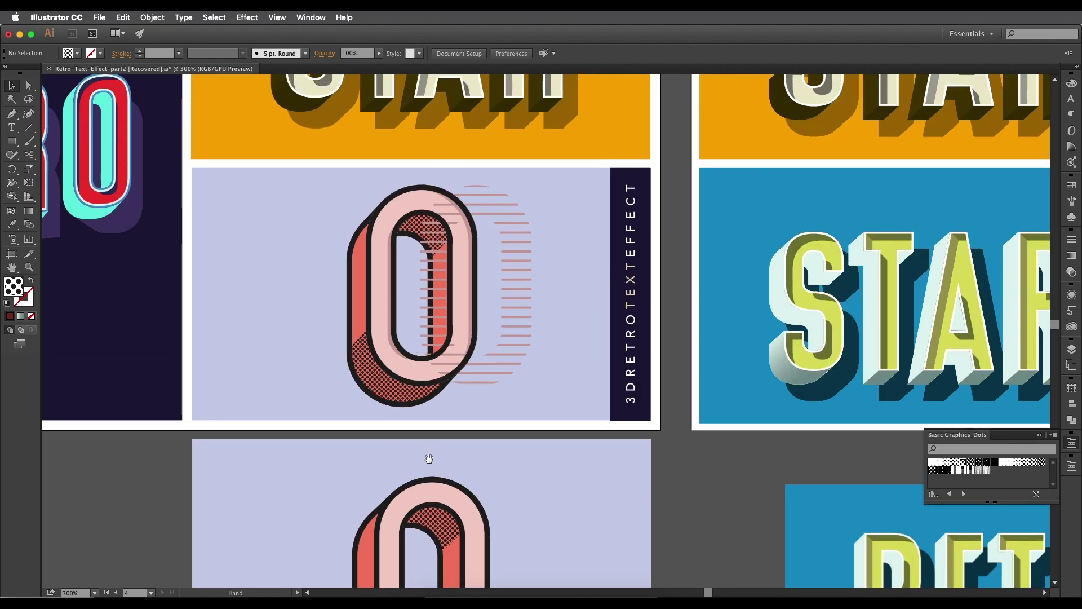
{"action": "scroll", "coordinate": [427, 447], "scroll_direction": "down", "scroll_amount": 5}
{"action": "scroll", "coordinate": [447, 321], "scroll_direction": "up", "scroll_amount": 5}
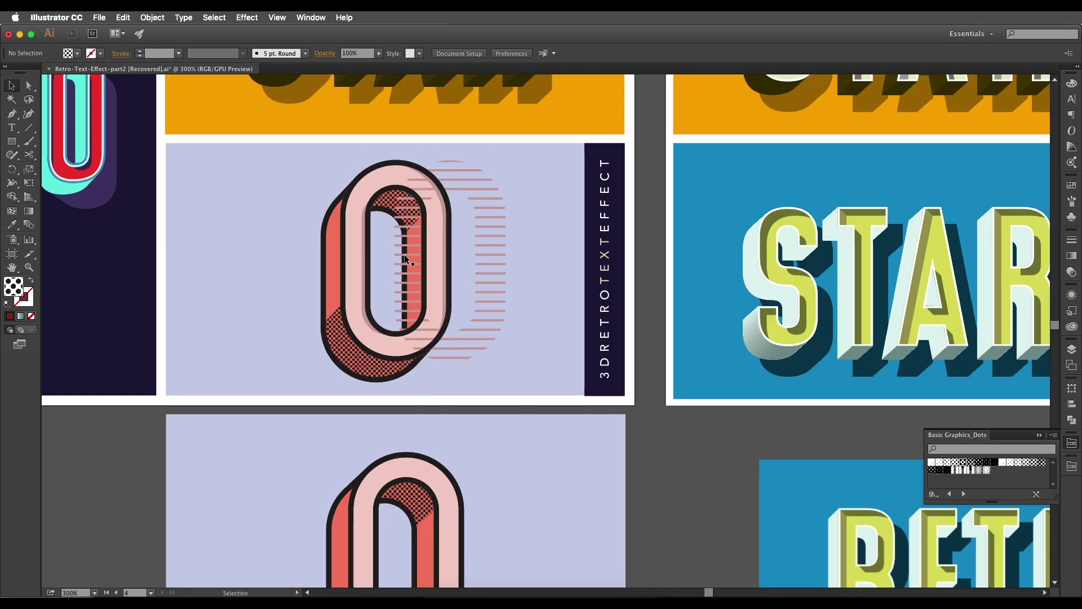
{"action": "scroll", "coordinate": [406, 259], "scroll_direction": "down", "scroll_amount": 4}
{"action": "scroll", "coordinate": [428, 338], "scroll_direction": "up", "scroll_amount": 5}
{"action": "scroll", "coordinate": [440, 414], "scroll_direction": "up", "scroll_amount": 1}
Move the reference O's horizontal stripe shape back onto its pink face.
{"action": "left_click_drag", "start_coordinate": [469, 421], "coordinate": [402, 418]}
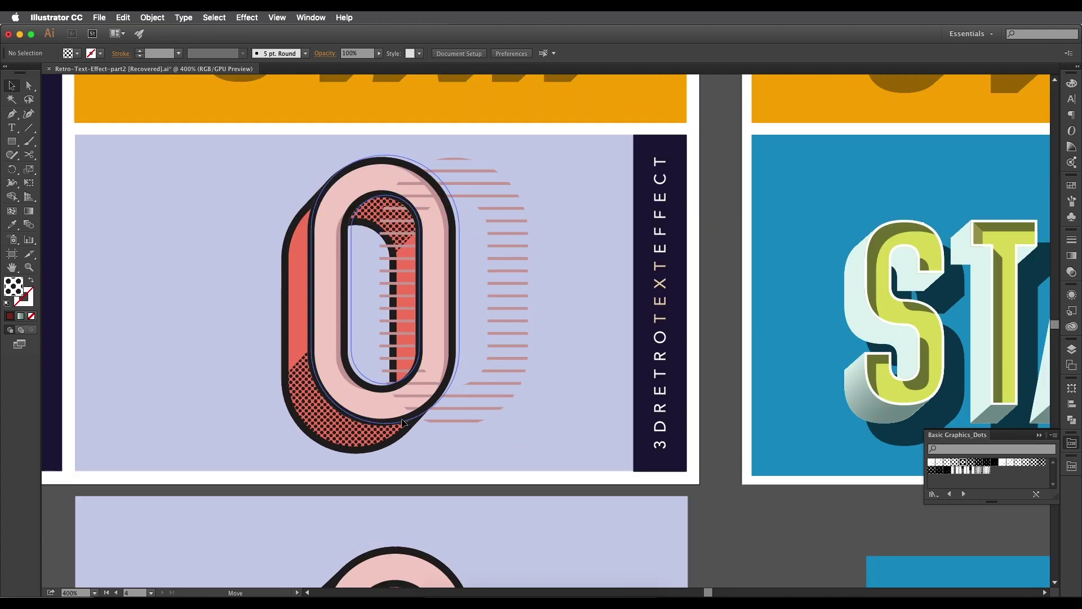
{"action": "left_click", "coordinate": [519, 231]}
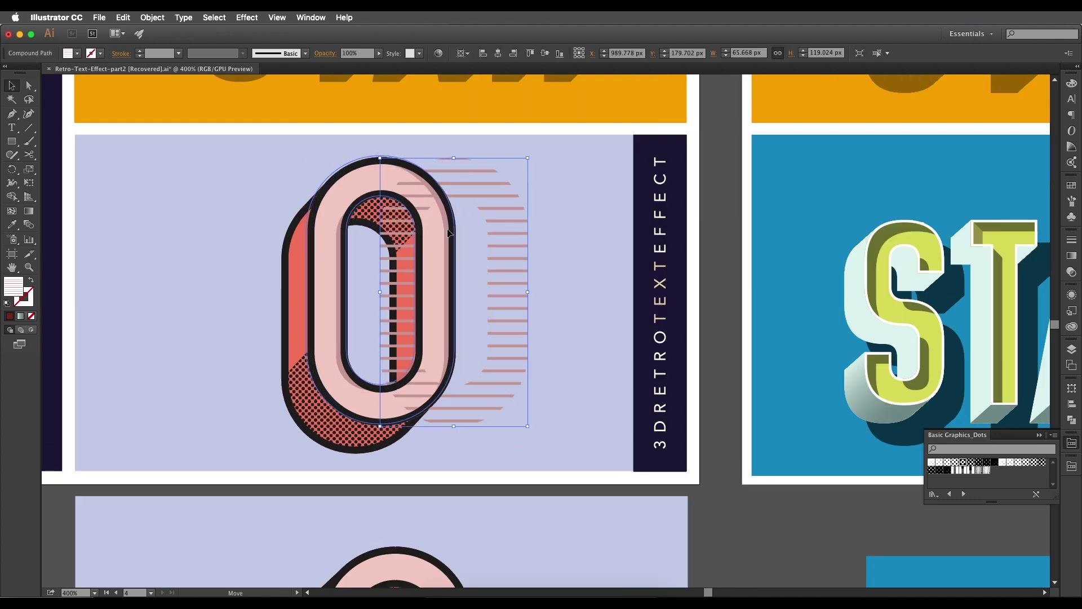
{"action": "left_click_drag", "start_coordinate": [450, 232], "coordinate": [380, 233]}
{"action": "scroll", "coordinate": [429, 243], "scroll_direction": "up", "scroll_amount": 2}
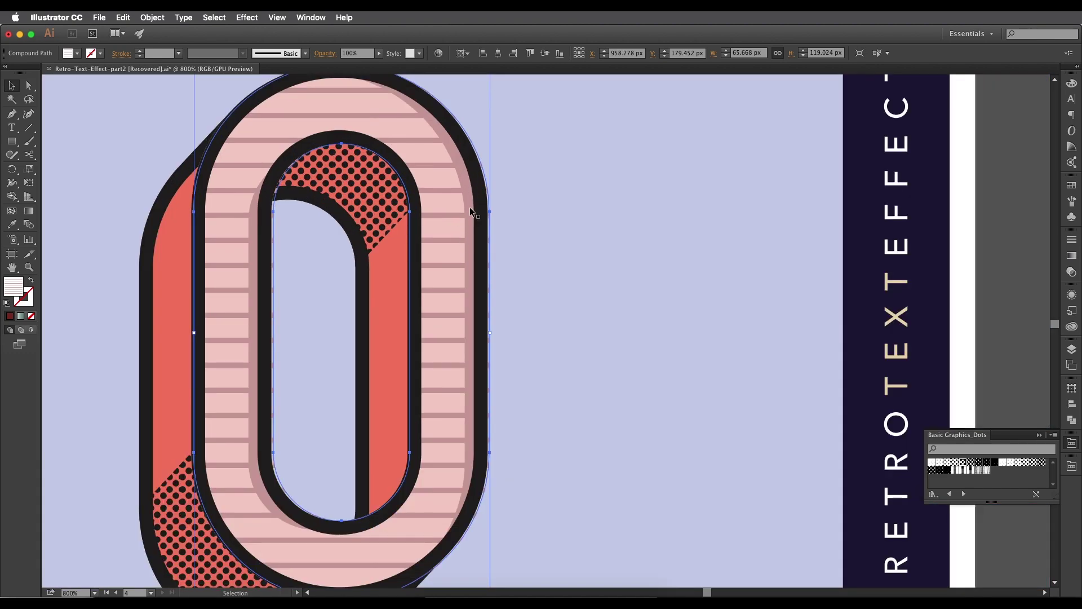
Duplicate the working O's pink face in place and offset a front copy slightly down and to the left.
{"action": "scroll", "coordinate": [466, 212], "scroll_direction": "down", "scroll_amount": 5}
{"action": "scroll", "coordinate": [482, 378], "scroll_direction": "up", "scroll_amount": 4}
{"action": "left_click_drag", "start_coordinate": [491, 349], "coordinate": [501, 321]}
{"action": "left_click", "coordinate": [500, 305]}
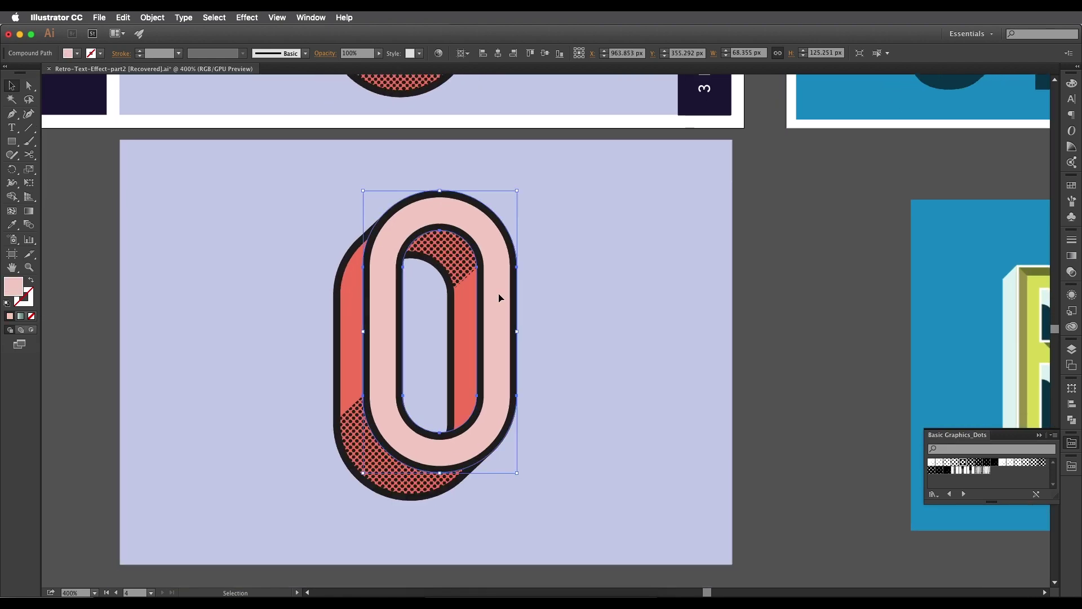
{"action": "key", "text": "a"}
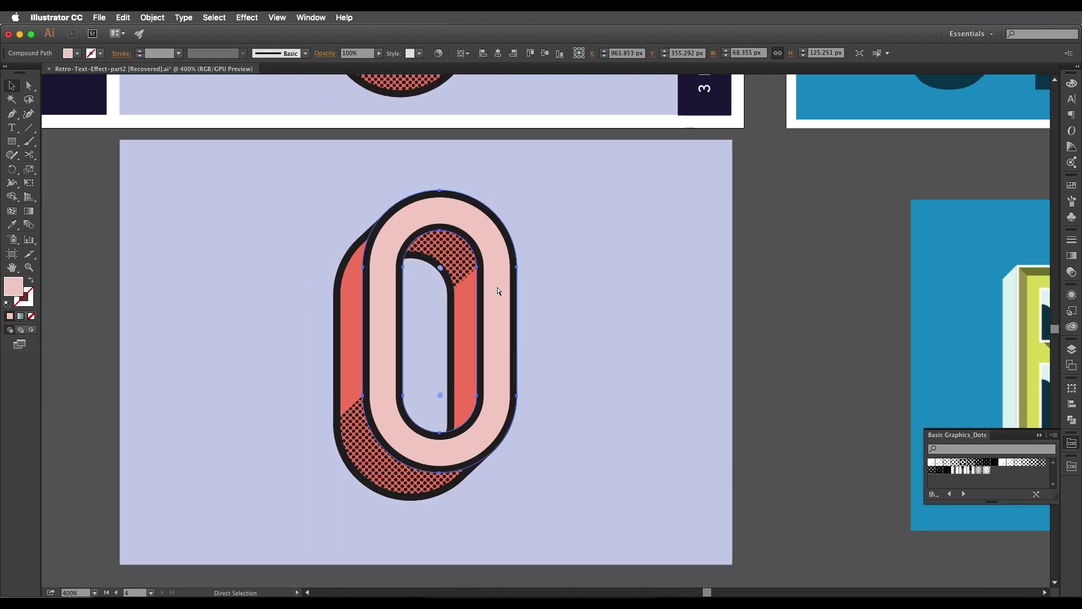
{"action": "key", "text": "v"}
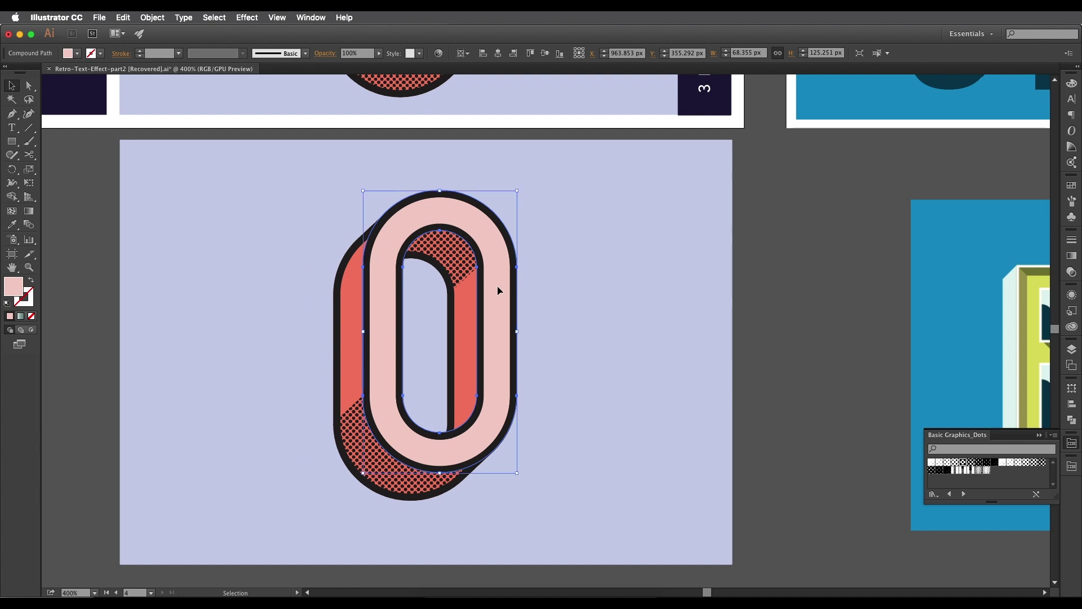
{"action": "left_click_drag", "start_coordinate": [494, 273], "coordinate": [460, 365]}
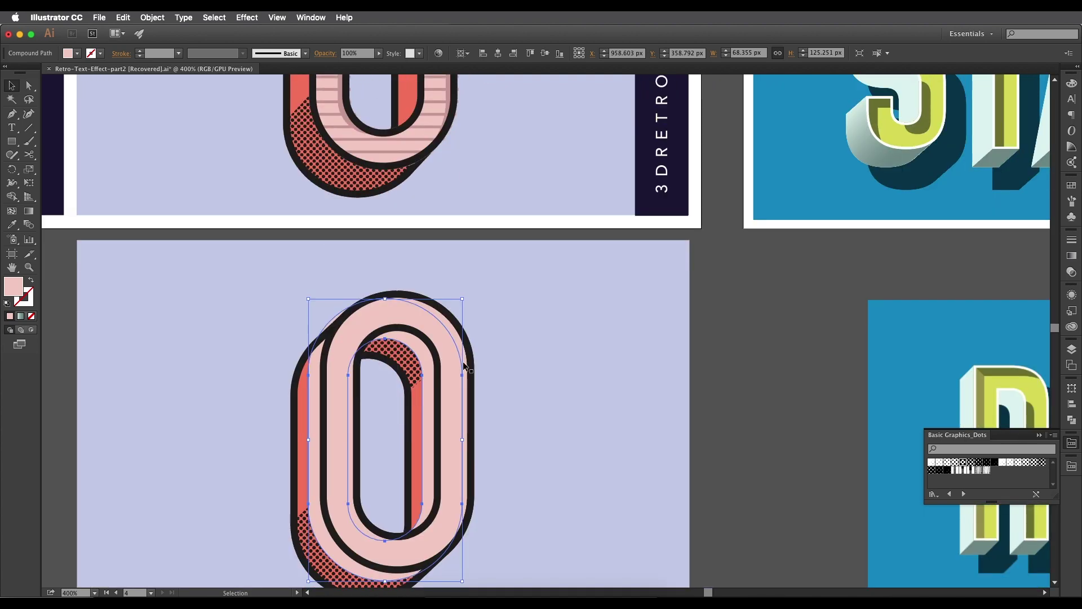
Subtract the offset front copy from the aligned duplicate of the pink face with Minus Front.
{"action": "left_click", "coordinate": [465, 361], "text": "shift"}
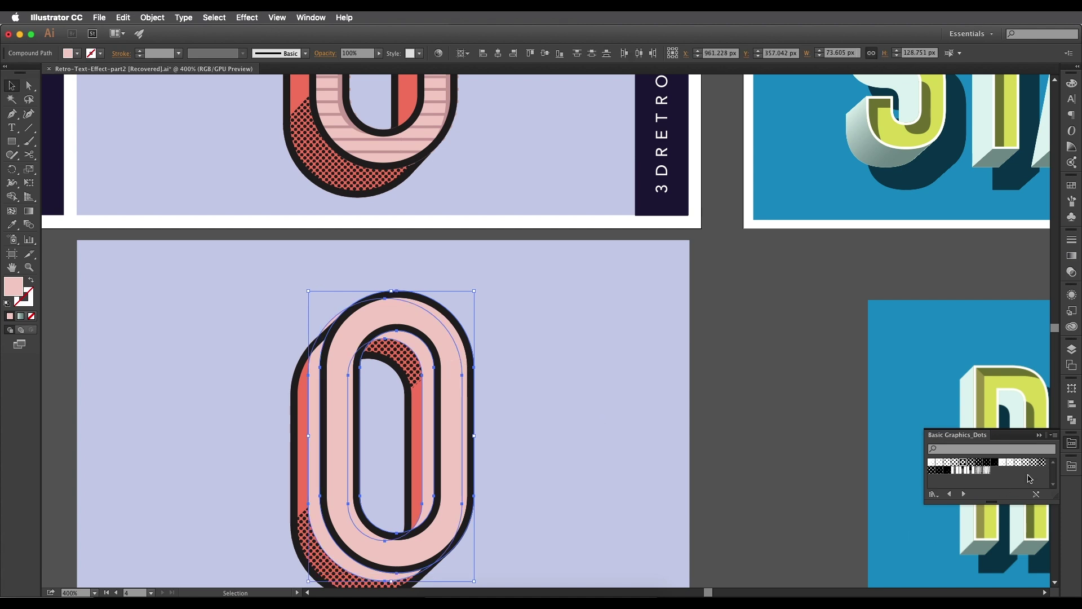
{"action": "left_click", "coordinate": [1072, 420]}
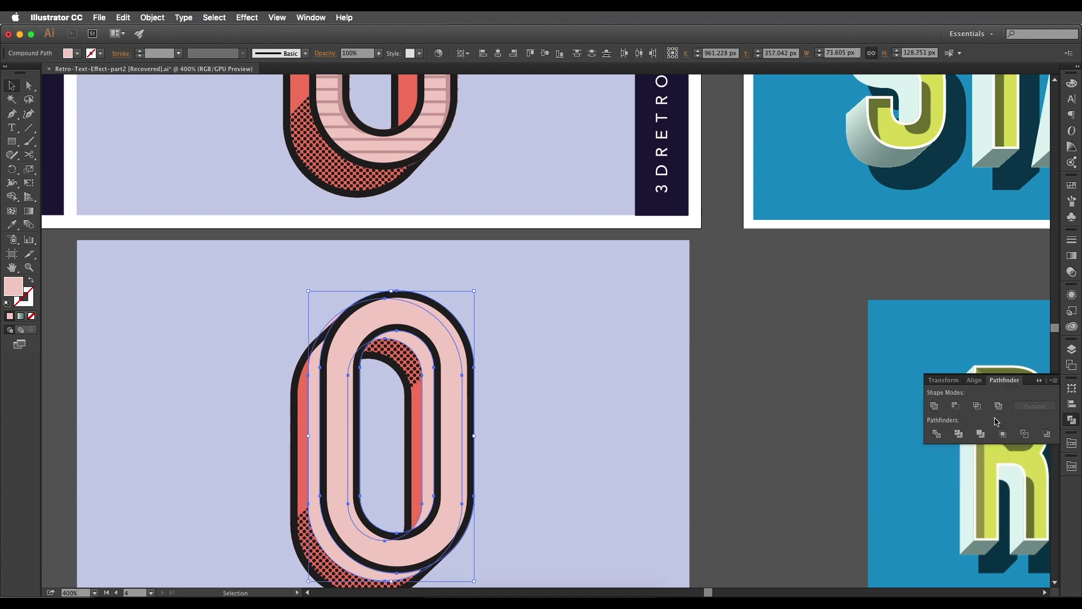
{"action": "left_click", "coordinate": [955, 406]}
Fill the cut-out face shading with the dusty pink #cca09f sampled from the reference O's face shading.
{"action": "scroll", "coordinate": [498, 399], "scroll_direction": "up", "scroll_amount": 3}
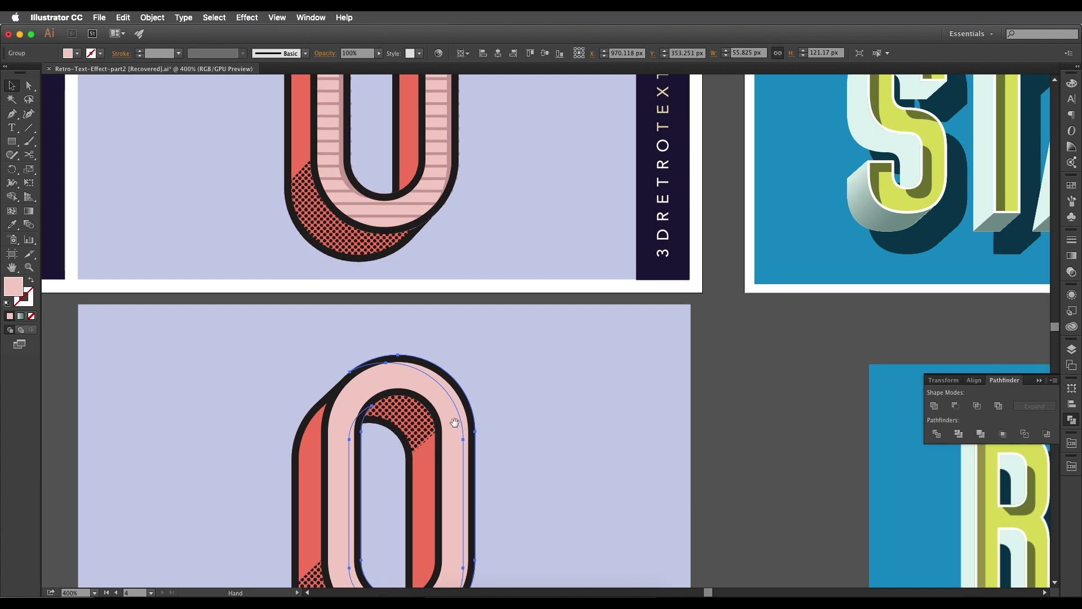
{"action": "key", "text": "i"}
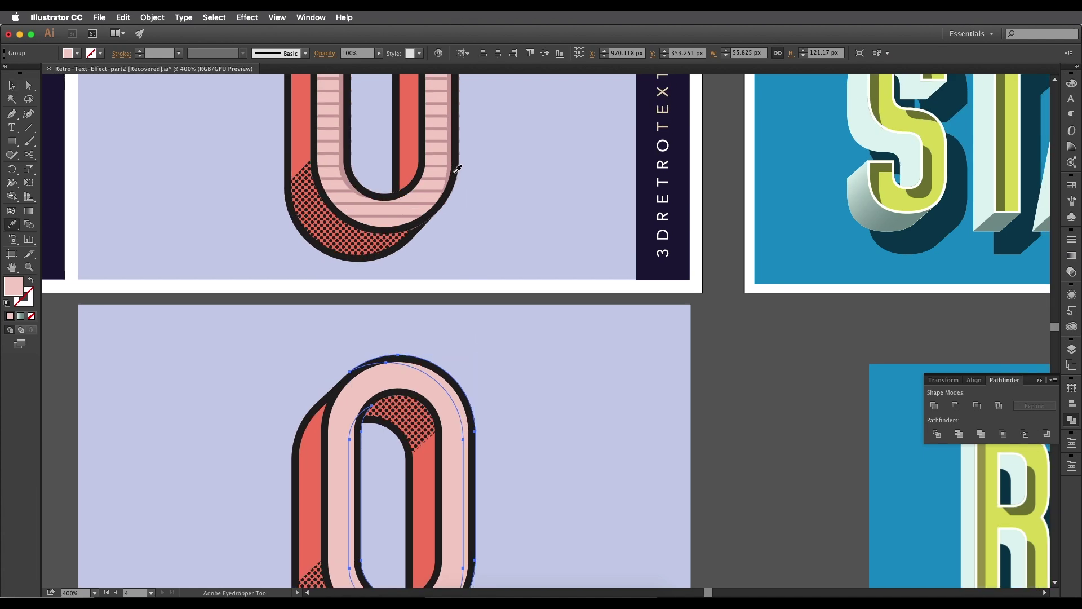
{"action": "left_click", "coordinate": [451, 168]}
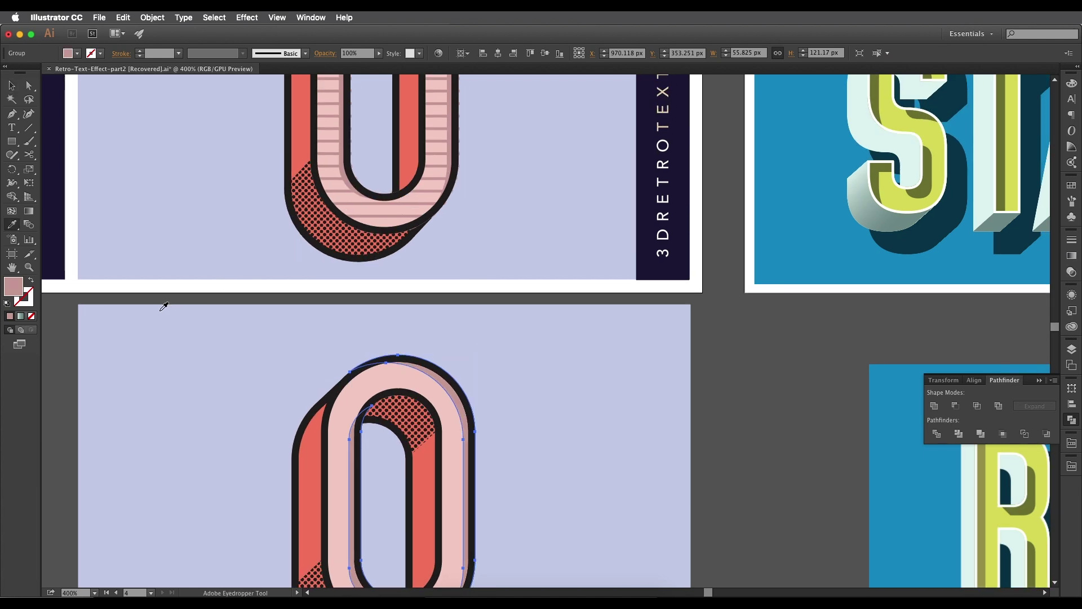
{"action": "double_click", "coordinate": [19, 293]}
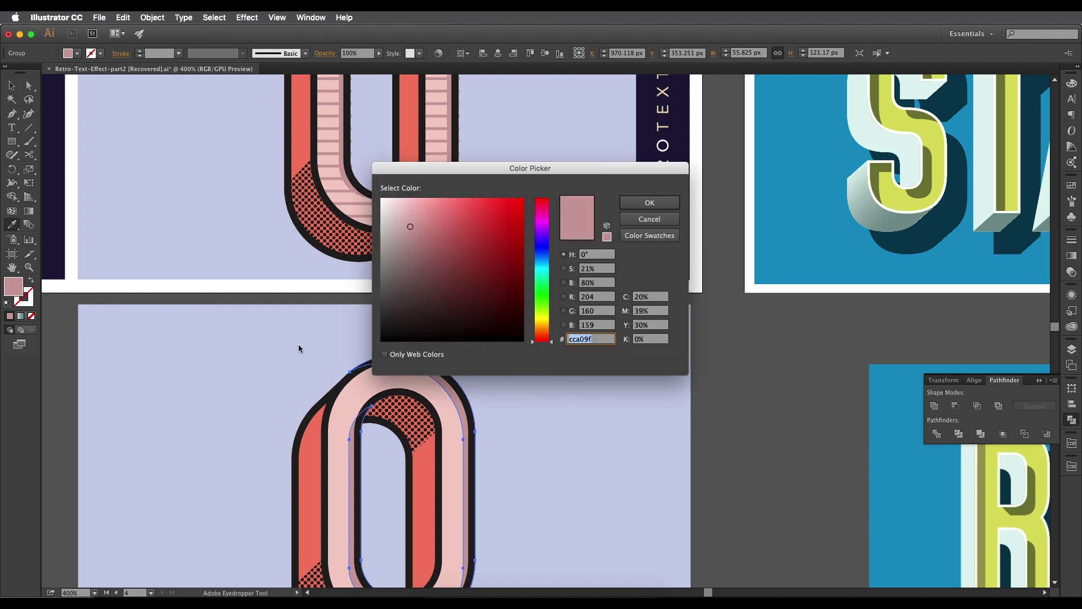
{"action": "left_click", "coordinate": [663, 202]}
{"action": "left_click", "coordinate": [11, 86]}
Compare the new face shading with the reference O and check the colour code of its fill.
{"action": "left_click_drag", "start_coordinate": [238, 230], "coordinate": [276, 124]}
{"action": "left_click", "coordinate": [515, 306]}
{"action": "key", "text": "super+minus"}
{"action": "key", "text": "super+plus"}
{"action": "left_click_drag", "start_coordinate": [479, 337], "coordinate": [467, 545]}
{"action": "left_click_drag", "start_coordinate": [472, 444], "coordinate": [488, 167]}
{"action": "left_click", "coordinate": [481, 296]}
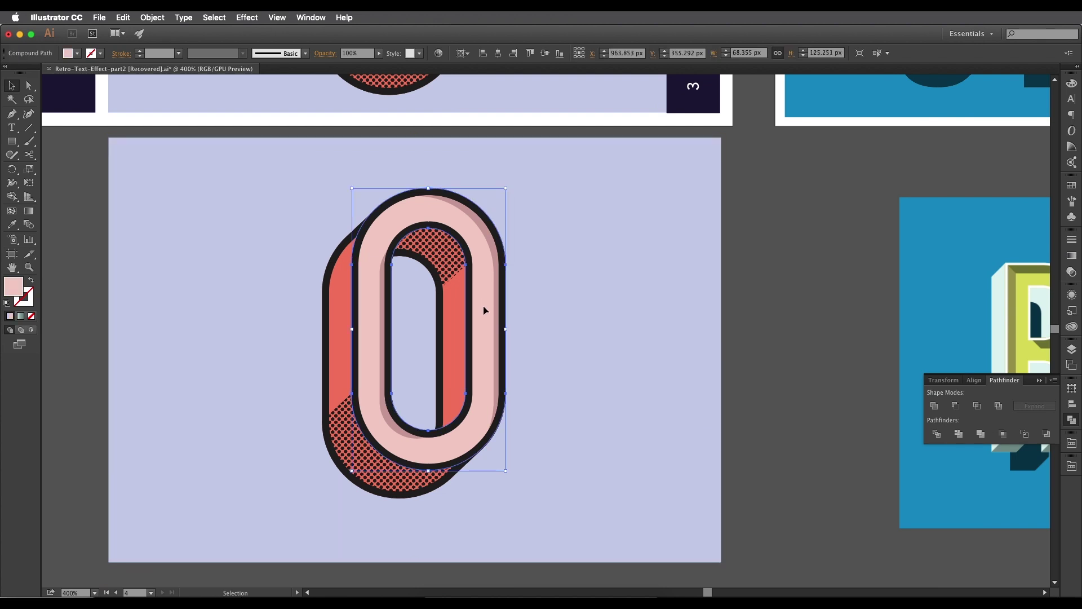
{"action": "left_click", "coordinate": [543, 299]}
{"action": "left_click", "coordinate": [493, 259]}
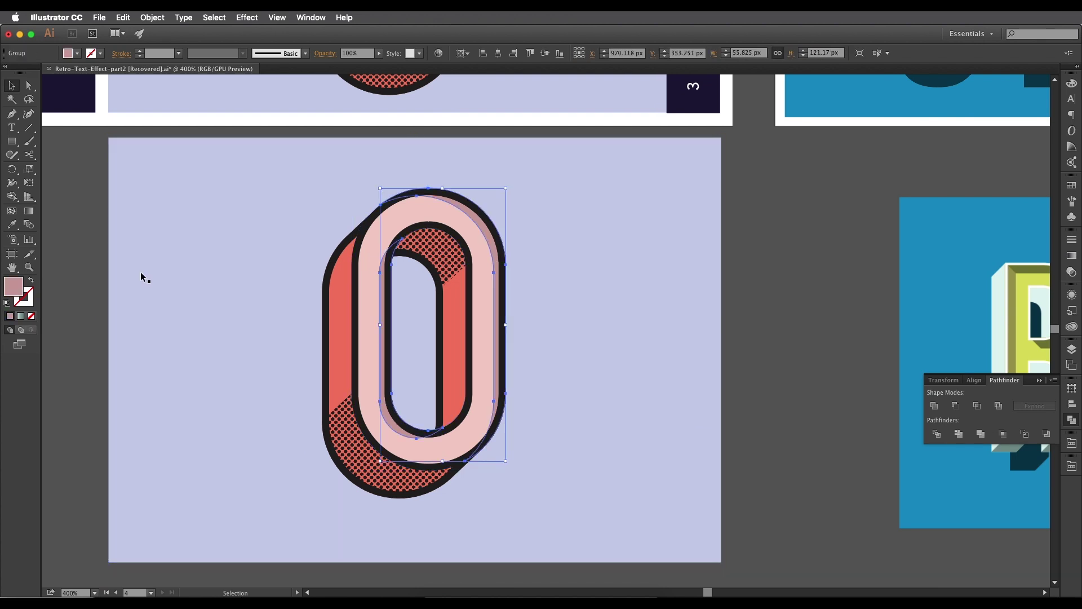
{"action": "double_click", "coordinate": [8, 292]}
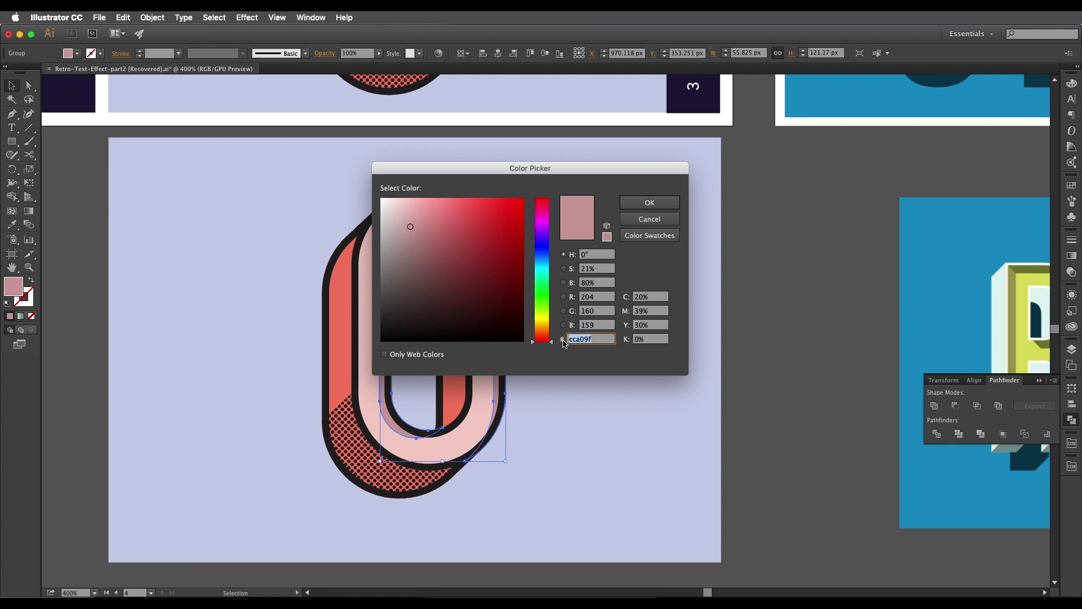
{"action": "left_click", "coordinate": [650, 203]}
Duplicate the front O's pink face in place and open the Basic Graphics_Lines pattern swatch library.
{"action": "scroll", "coordinate": [494, 272], "scroll_direction": "up", "scroll_amount": 1}
{"action": "left_click", "coordinate": [480, 279]}
{"action": "key", "text": "a"}
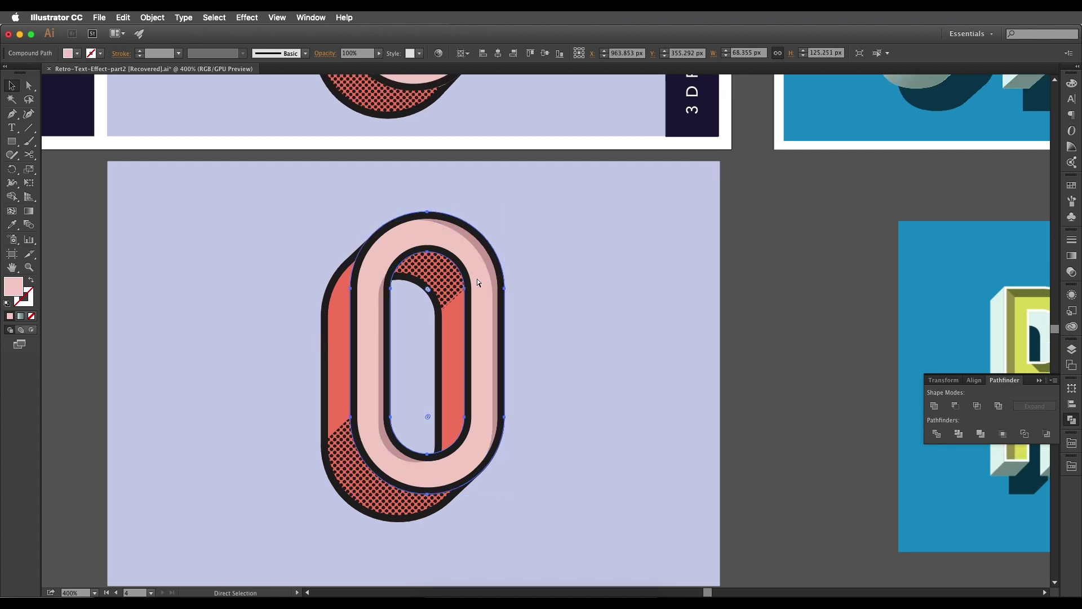
{"action": "key", "text": "v"}
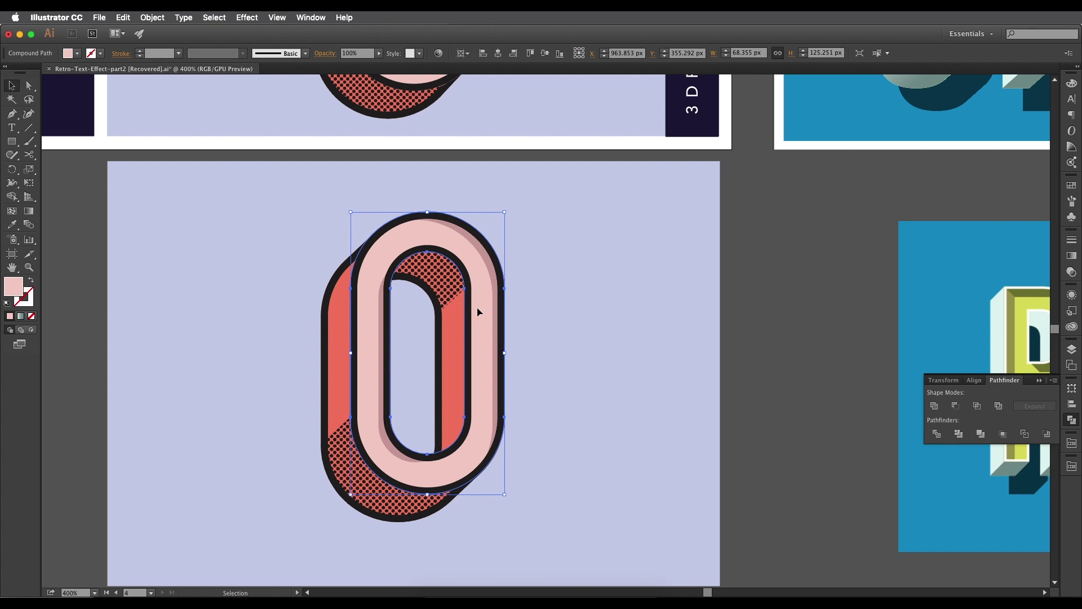
{"action": "left_click", "coordinate": [1071, 185]}
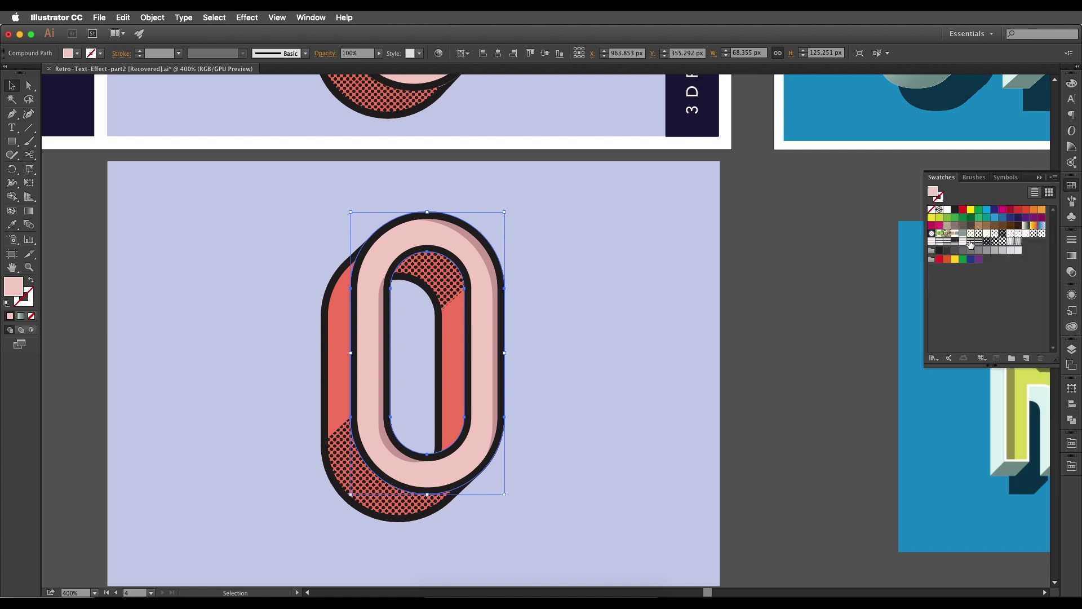
{"action": "left_click", "coordinate": [1053, 178]}
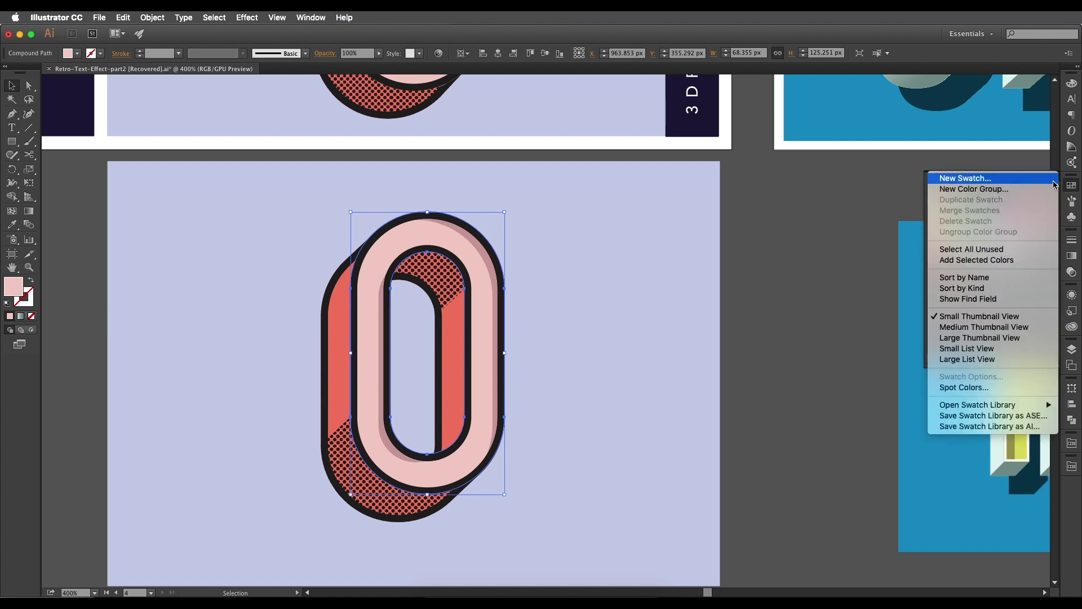
{"action": "mouse_move", "coordinate": [993, 405]}
{"action": "mouse_move", "coordinate": [885, 468]}
{"action": "mouse_move", "coordinate": [758, 482]}
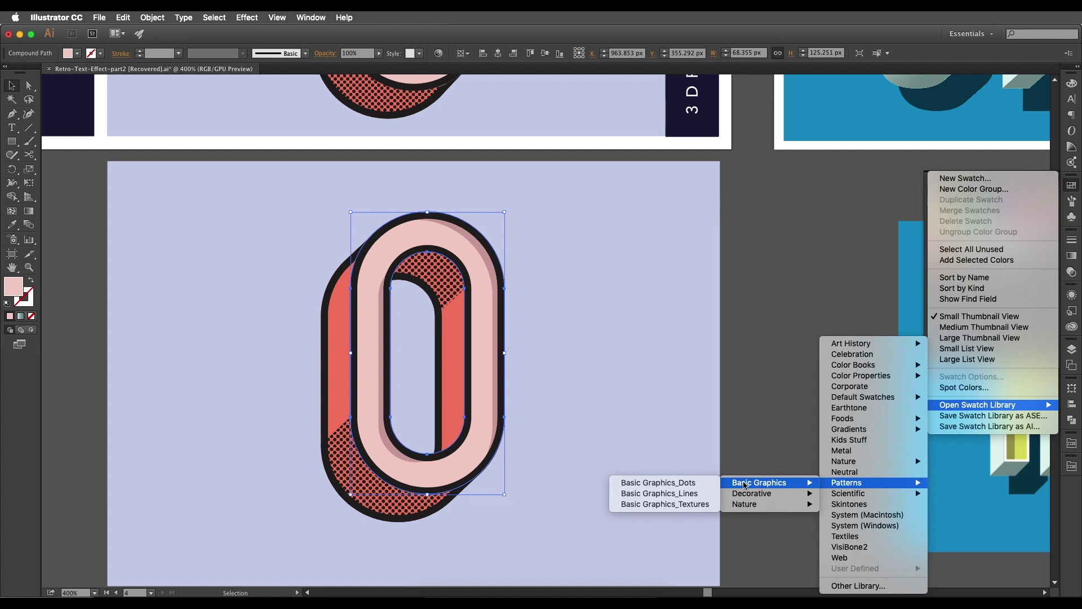
{"action": "left_click", "coordinate": [693, 494]}
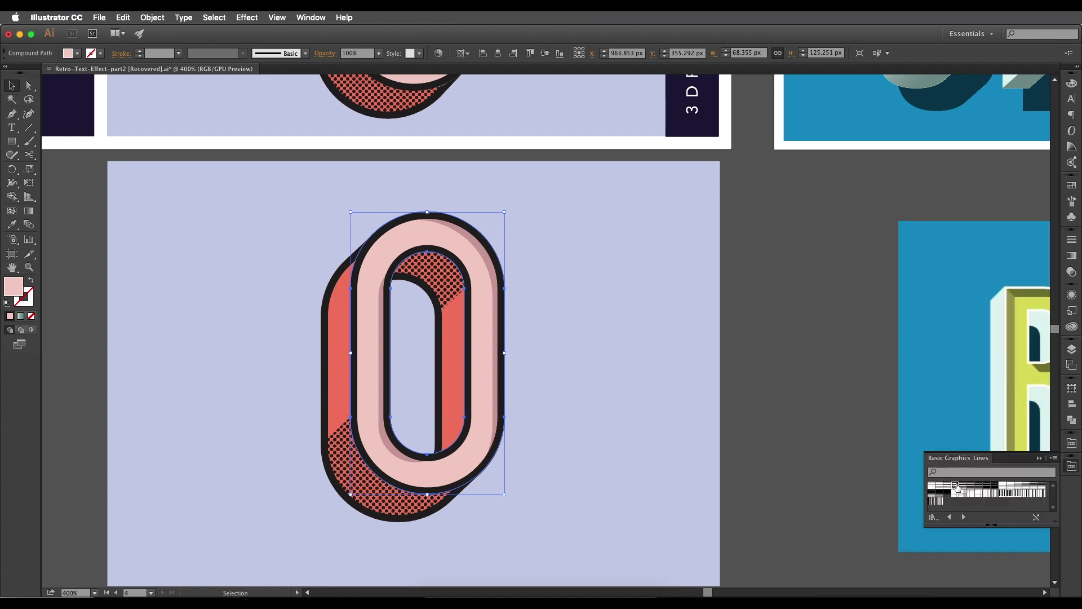
Try several horizontal line patterns on the duplicated face against the reference O, settling on 10 lpi 20%.
{"action": "left_click", "coordinate": [955, 486]}
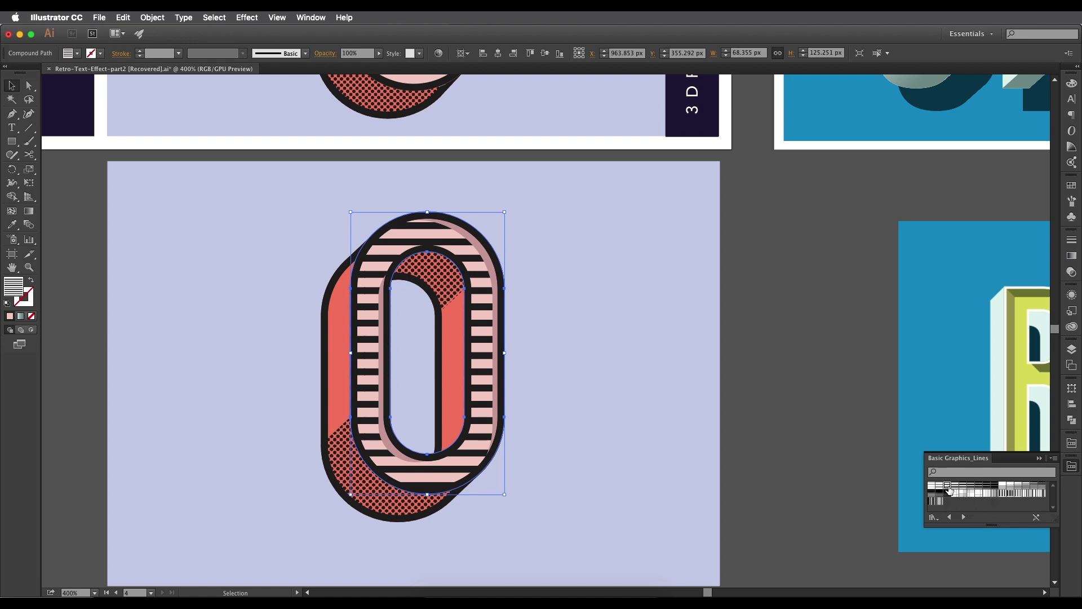
{"action": "left_click", "coordinate": [946, 487]}
{"action": "left_click", "coordinate": [939, 488]}
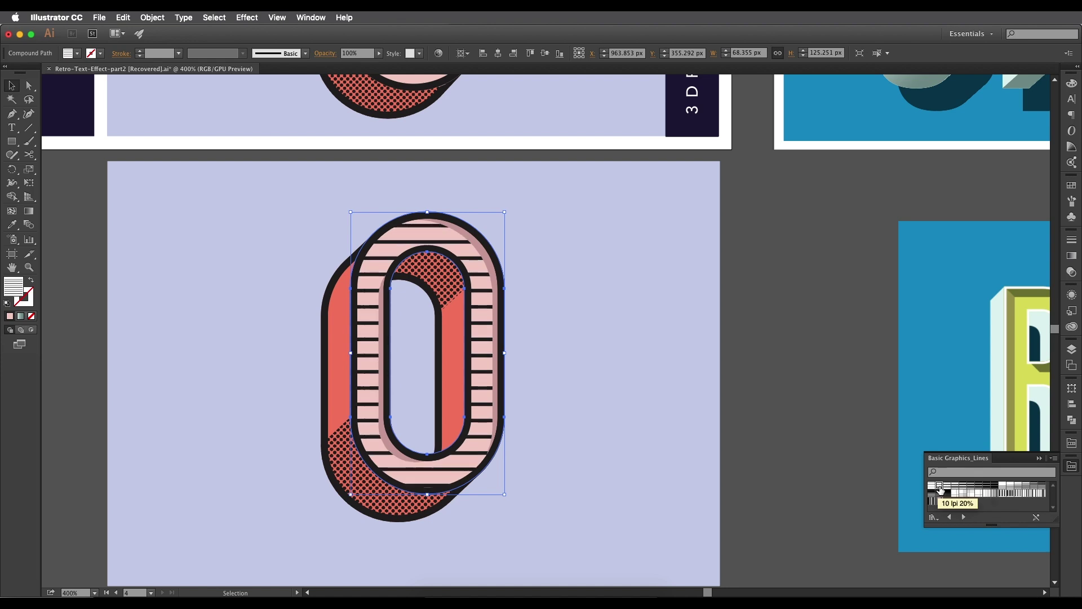
{"action": "scroll", "coordinate": [613, 378], "scroll_direction": "up", "scroll_amount": 5}
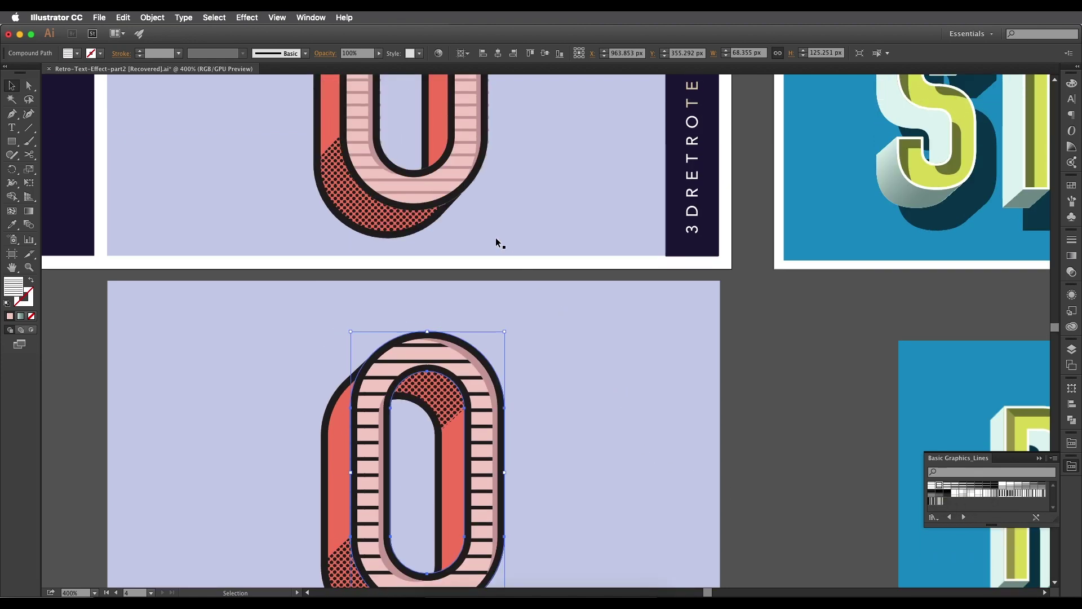
{"action": "left_click", "coordinate": [950, 489]}
{"action": "left_click", "coordinate": [936, 486]}
{"action": "scroll", "coordinate": [495, 413], "scroll_direction": "down", "scroll_amount": 2}
{"action": "scroll", "coordinate": [494, 413], "scroll_direction": "up", "scroll_amount": 1}
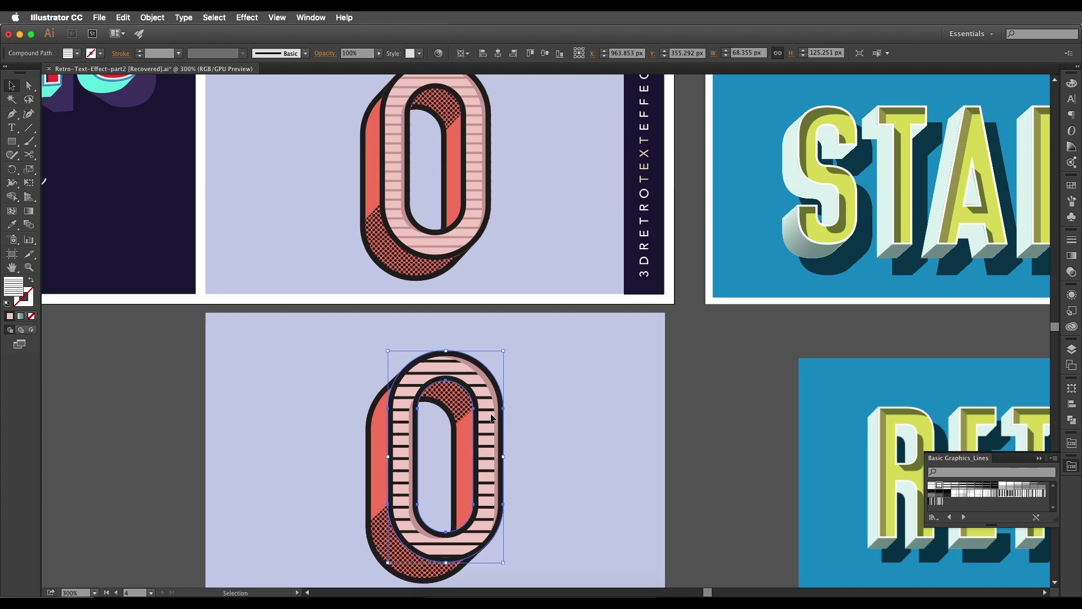
Scale only the line pattern on the duplicated face uniformly to 76%, leaving the object itself out of the transformation.
{"action": "double_click", "coordinate": [29, 172]}
{"action": "left_click", "coordinate": [547, 260]}
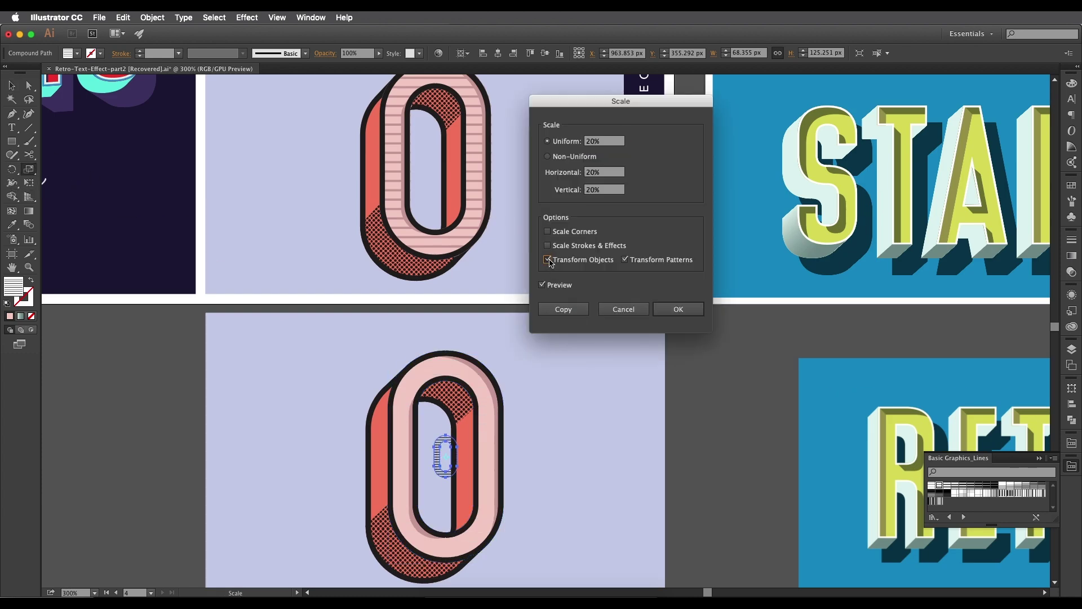
{"action": "left_click", "coordinate": [612, 142]}
{"action": "key", "text": "Up"}
{"action": "key", "text": "Up"}
{"action": "key", "text": "Up"}
{"action": "key", "text": "Up"}
{"action": "key", "text": "Up"}
{"action": "key", "text": "Up"}
{"action": "key", "text": "Up"}
{"action": "key", "text": "Up"}
{"action": "key", "text": "Up"}
{"action": "key", "text": "Up"}
{"action": "key", "text": "Up"}
{"action": "key", "text": "Up"}
{"action": "key", "text": "Up"}
{"action": "key", "text": "Up"}
{"action": "key", "text": "Up"}
{"action": "key", "text": "Up"}
{"action": "key", "text": "Up"}
{"action": "key", "text": "Up"}
{"action": "key", "text": "Up"}
{"action": "key", "text": "Up"}
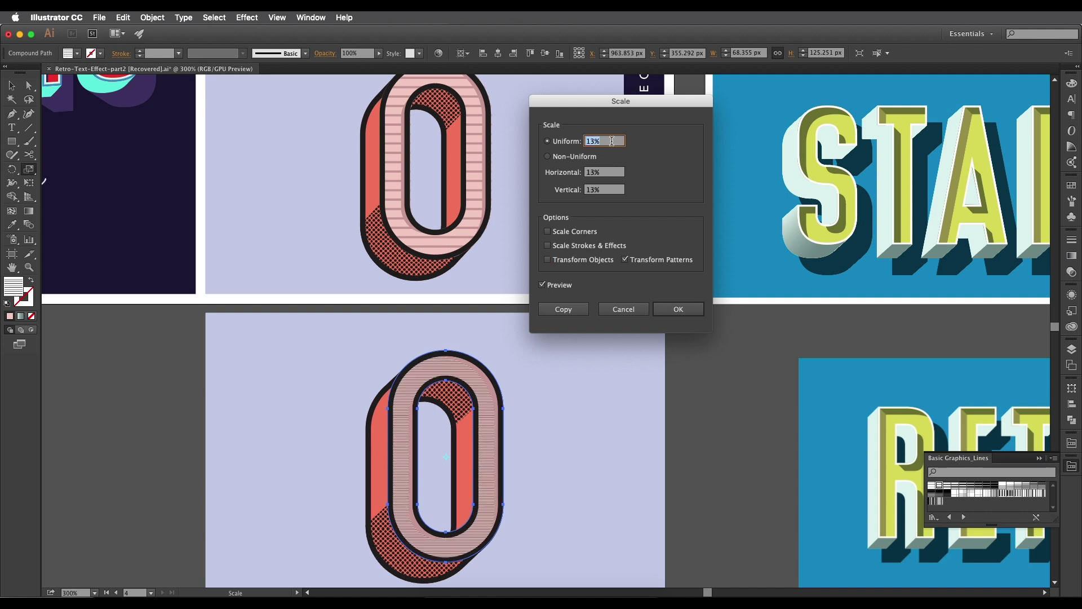
{"action": "scroll", "coordinate": [611, 142], "scroll_direction": "up", "scroll_amount": 13}
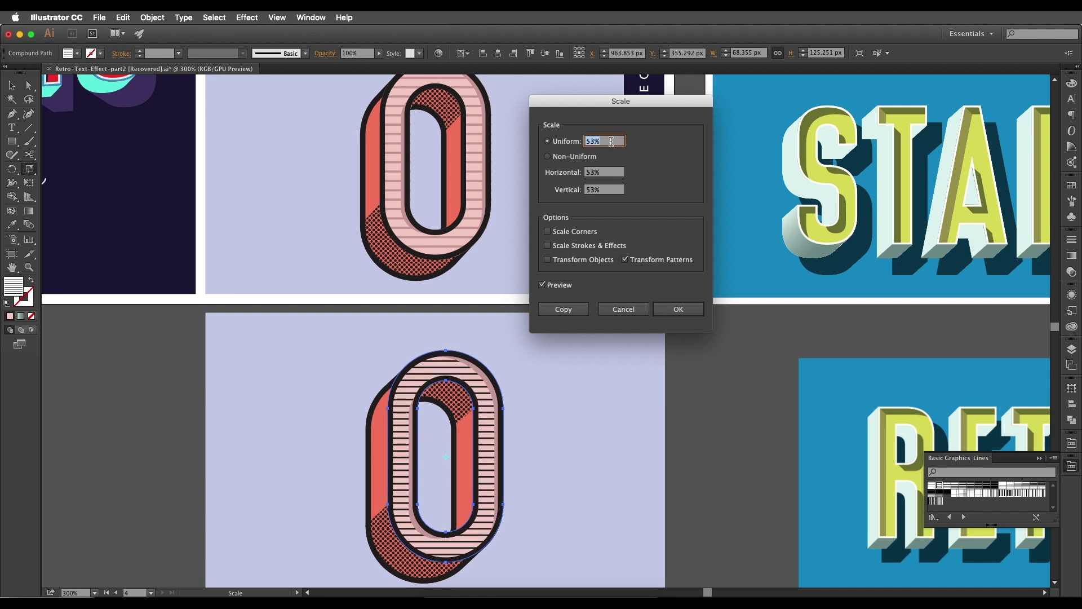
{"action": "scroll", "coordinate": [611, 142], "scroll_direction": "up", "scroll_amount": 14}
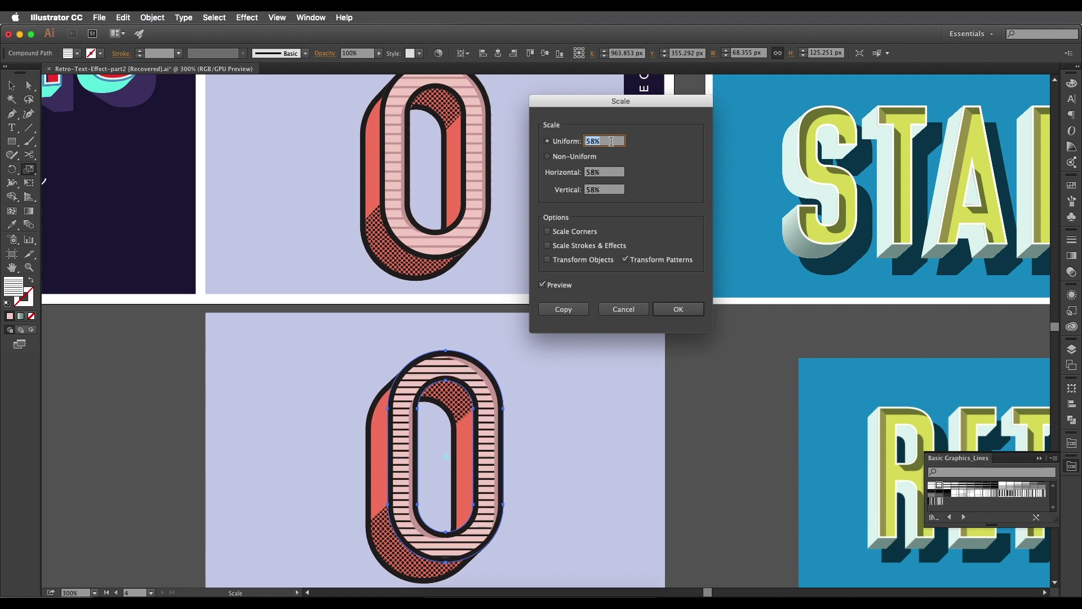
{"action": "scroll", "coordinate": [611, 142], "scroll_direction": "up", "scroll_amount": 6}
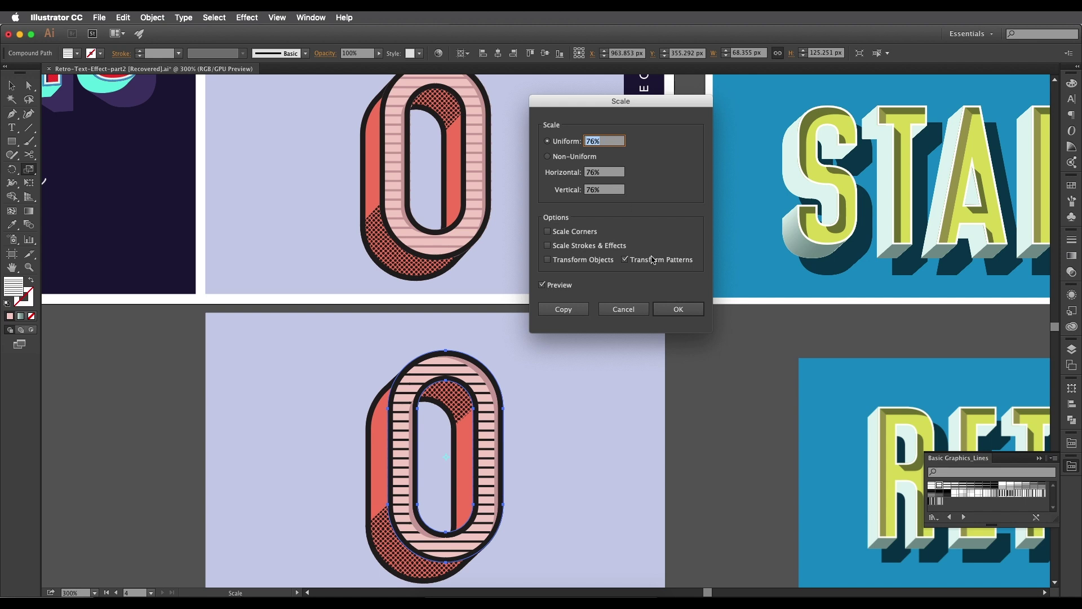
{"action": "left_click", "coordinate": [678, 309]}
Compare the scaled line pattern on the new O's face with the stripes on the reference O.
{"action": "left_click_drag", "start_coordinate": [534, 439], "coordinate": [570, 314]}
{"action": "left_click", "coordinate": [544, 310], "text": "super"}
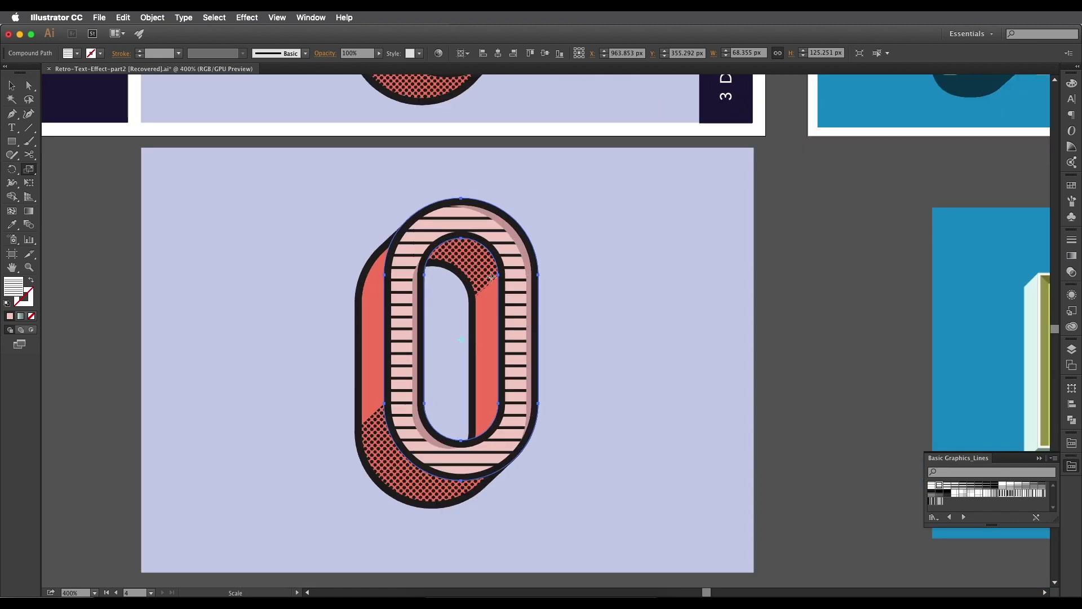
{"action": "left_click", "coordinate": [12, 85]}
{"action": "left_click_drag", "start_coordinate": [365, 276], "coordinate": [483, 434]}
{"action": "left_click", "coordinate": [415, 272], "text": "alt+super"}
{"action": "left_click", "coordinate": [471, 301], "text": "alt+super"}
{"action": "left_click", "coordinate": [488, 377], "text": "super"}
{"action": "left_click", "coordinate": [488, 377], "text": "super"}
{"action": "left_click_drag", "start_coordinate": [485, 268], "coordinate": [478, 406]}
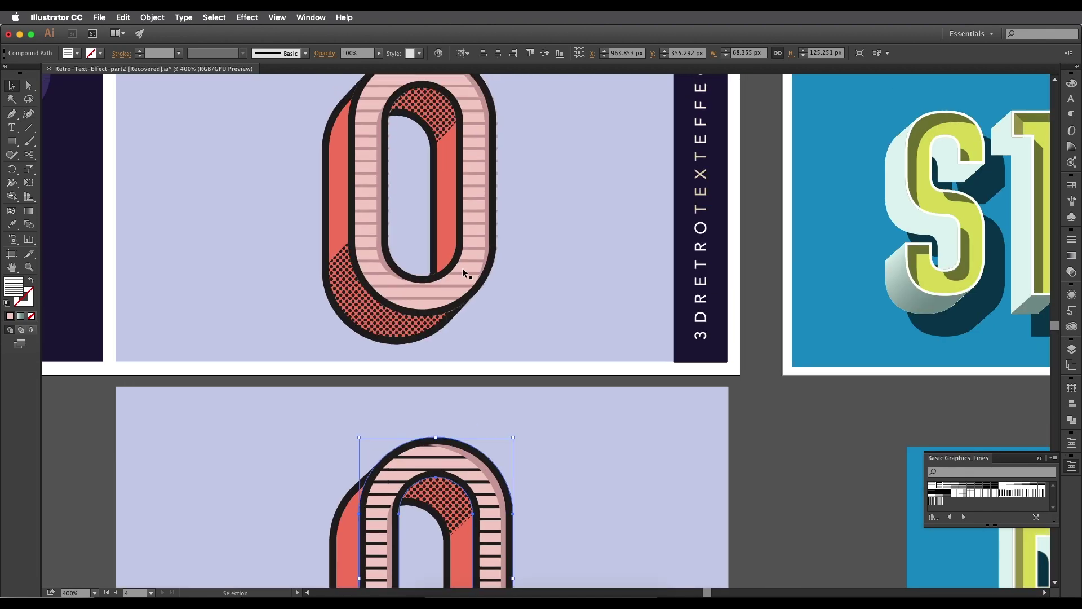
{"action": "left_click", "coordinate": [463, 270], "text": "super"}
{"action": "key", "text": "super+minus"}
{"action": "scroll", "coordinate": [485, 310], "scroll_direction": "down", "scroll_amount": 5}
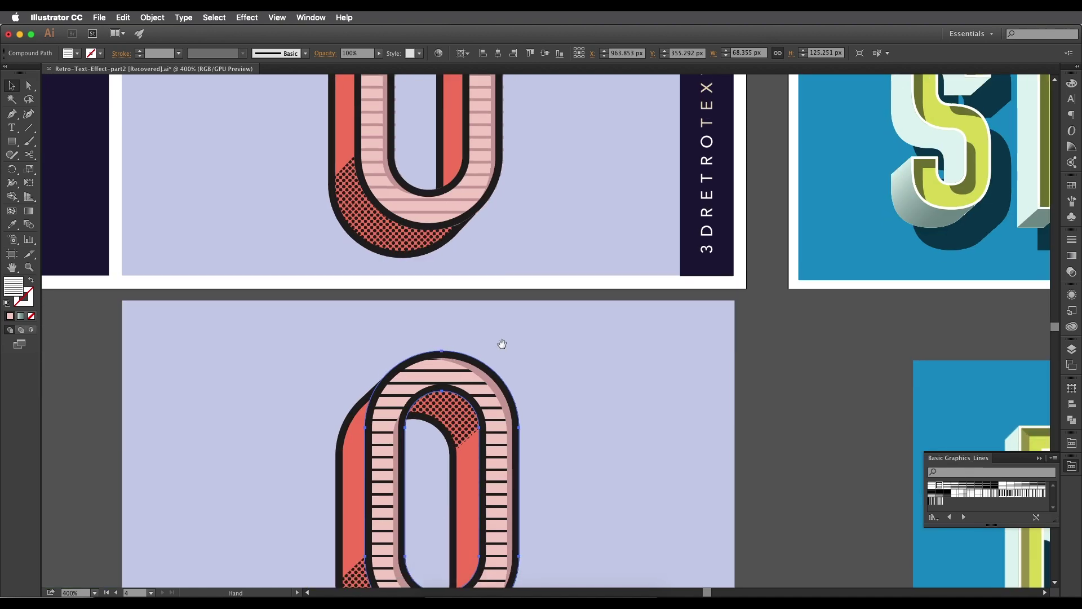
Edit the applied 10 lpi 20% line pattern swatch, set the stroke of all its lines to #cca09f, and finish pattern editing.
{"action": "left_click", "coordinate": [1072, 186]}
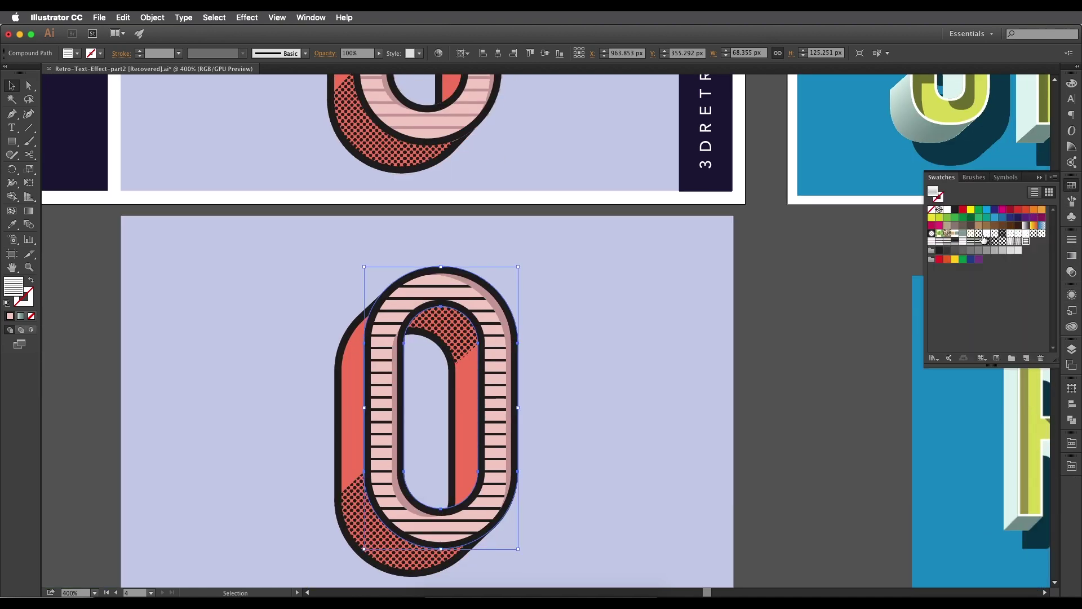
{"action": "double_click", "coordinate": [1026, 242]}
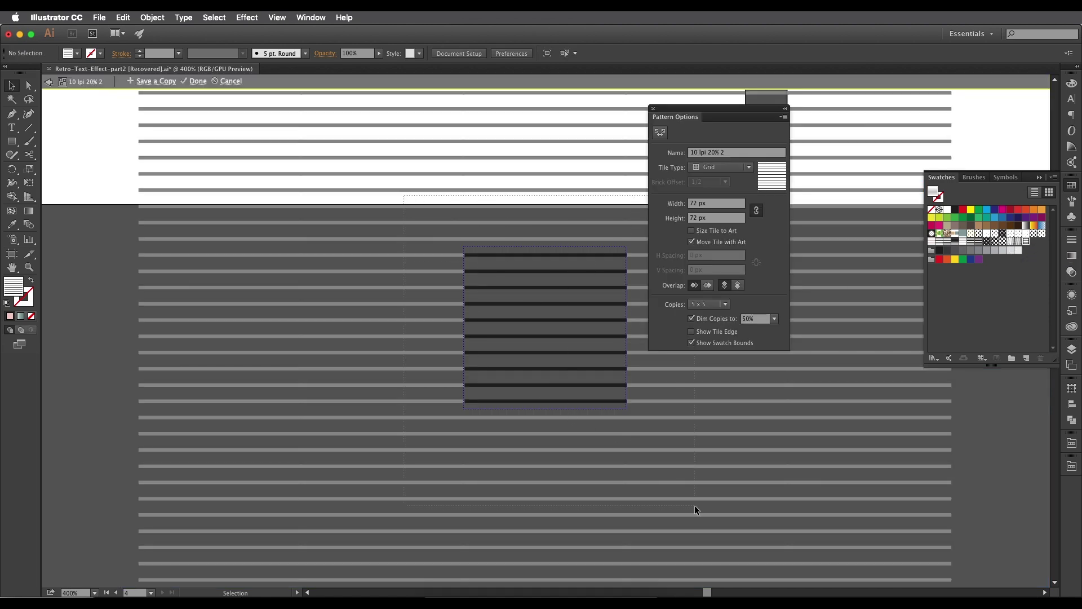
{"action": "key", "text": "super+a"}
{"action": "double_click", "coordinate": [32, 305]}
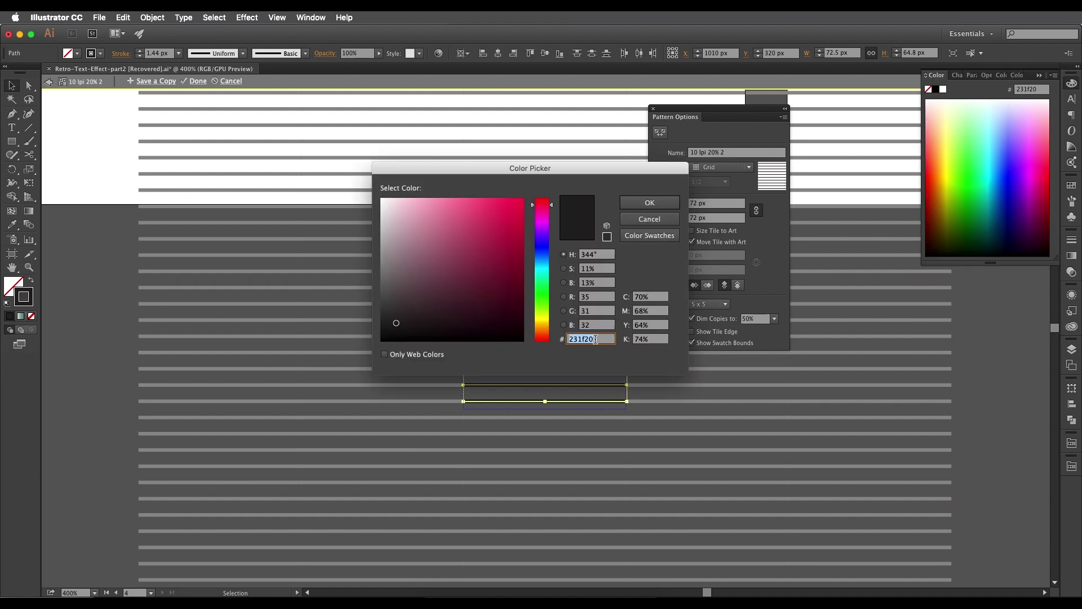
{"action": "type", "text": "cca09f"}
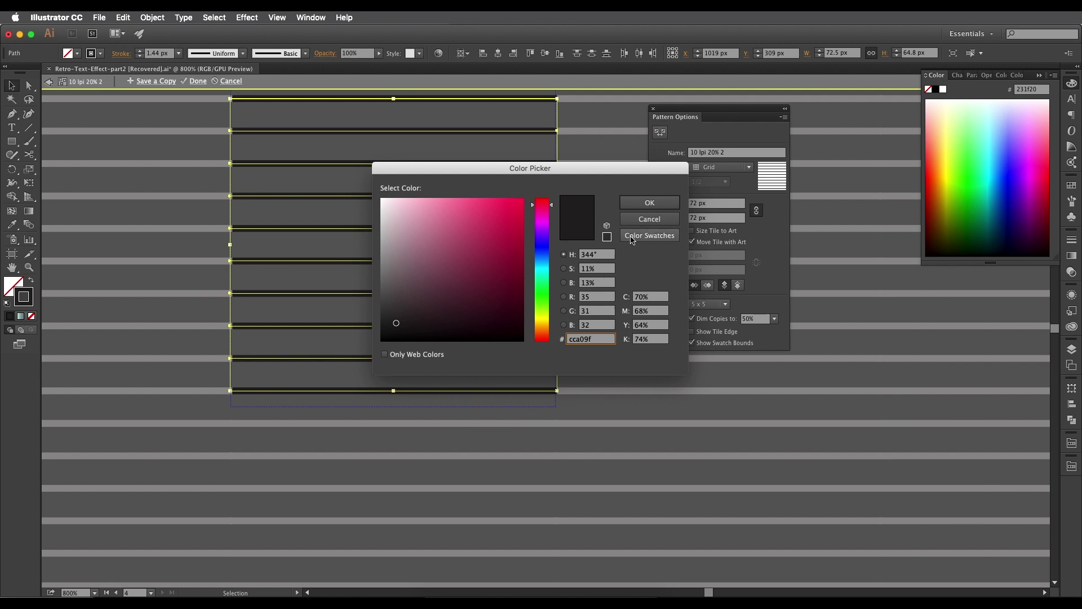
{"action": "left_click", "coordinate": [637, 206]}
{"action": "key", "text": "super+1"}
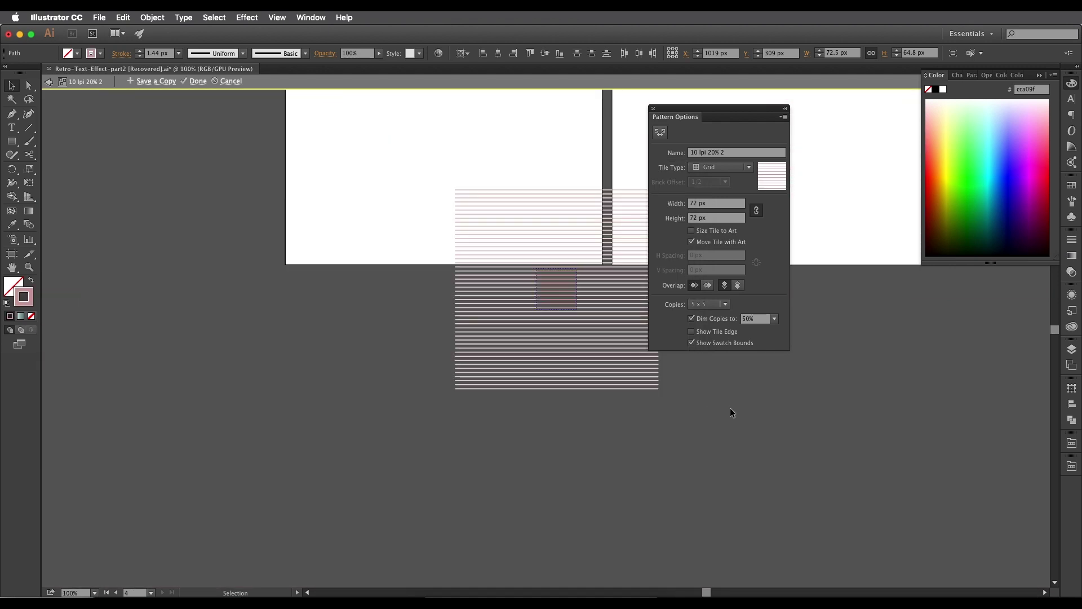
{"action": "double_click", "coordinate": [730, 409]}
Compare the recoloured stripes, face shading and extrusion of the finished O with the reference O.
{"action": "left_click_drag", "start_coordinate": [544, 354], "coordinate": [536, 379]}
{"action": "scroll", "coordinate": [521, 354], "scroll_direction": "up", "scroll_amount": 4}
{"action": "left_click_drag", "start_coordinate": [528, 341], "coordinate": [511, 453]}
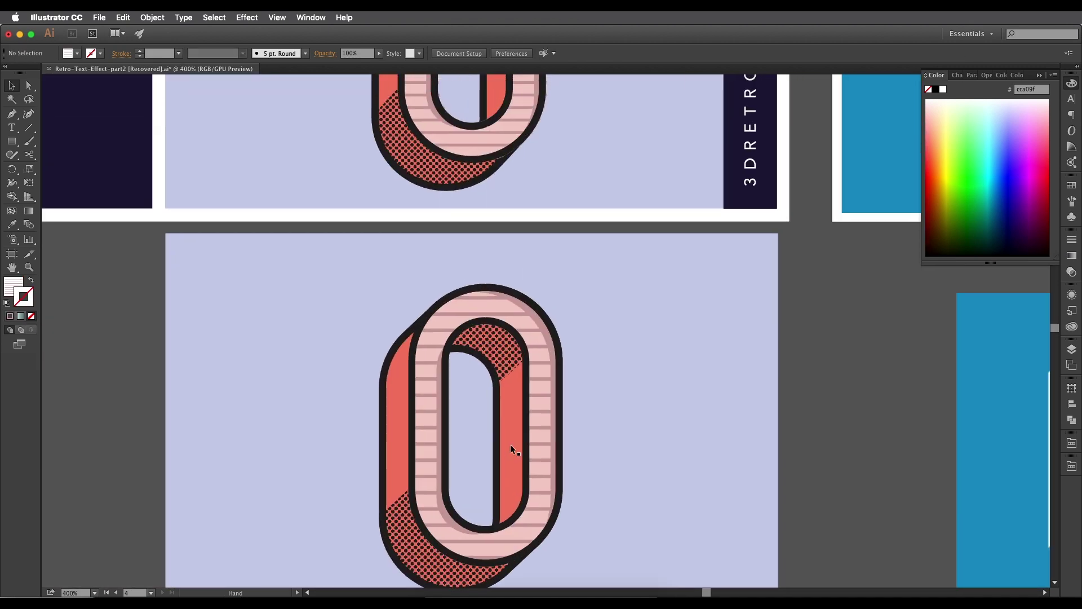
{"action": "scroll", "coordinate": [509, 407], "scroll_direction": "down", "scroll_amount": 1}
{"action": "left_click_drag", "start_coordinate": [515, 358], "coordinate": [513, 405]}
{"action": "scroll", "coordinate": [512, 404], "scroll_direction": "up", "scroll_amount": 1}
{"action": "left_click_drag", "start_coordinate": [513, 359], "coordinate": [518, 529]}
{"action": "scroll", "coordinate": [518, 522], "scroll_direction": "down", "scroll_amount": 1}
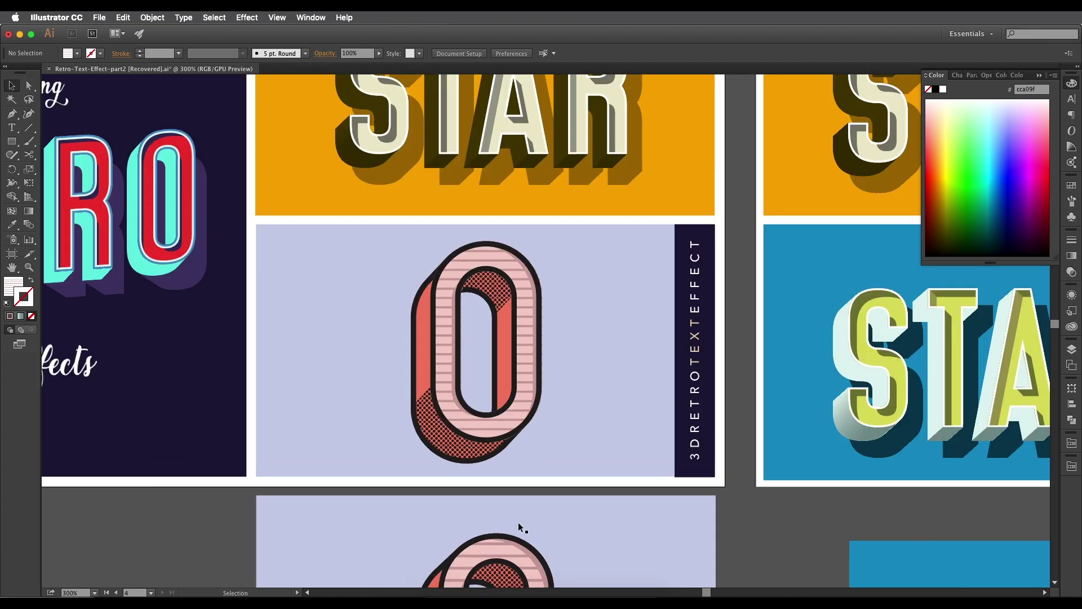
{"action": "scroll", "coordinate": [514, 358], "scroll_direction": "down", "scroll_amount": 1}
{"action": "scroll", "coordinate": [515, 387], "scroll_direction": "up", "scroll_amount": 2}
{"action": "scroll", "coordinate": [520, 374], "scroll_direction": "down", "scroll_amount": 2}
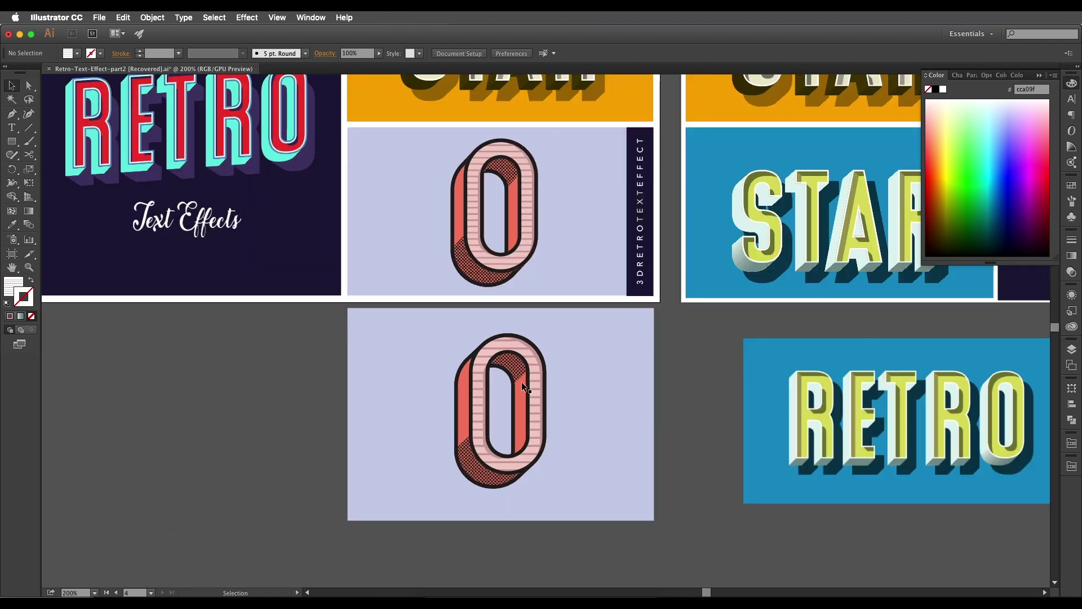
{"action": "scroll", "coordinate": [520, 375], "scroll_direction": "up", "scroll_amount": 3}
{"action": "scroll", "coordinate": [531, 379], "scroll_direction": "down", "scroll_amount": 2}
{"action": "scroll", "coordinate": [531, 380], "scroll_direction": "up", "scroll_amount": 1}
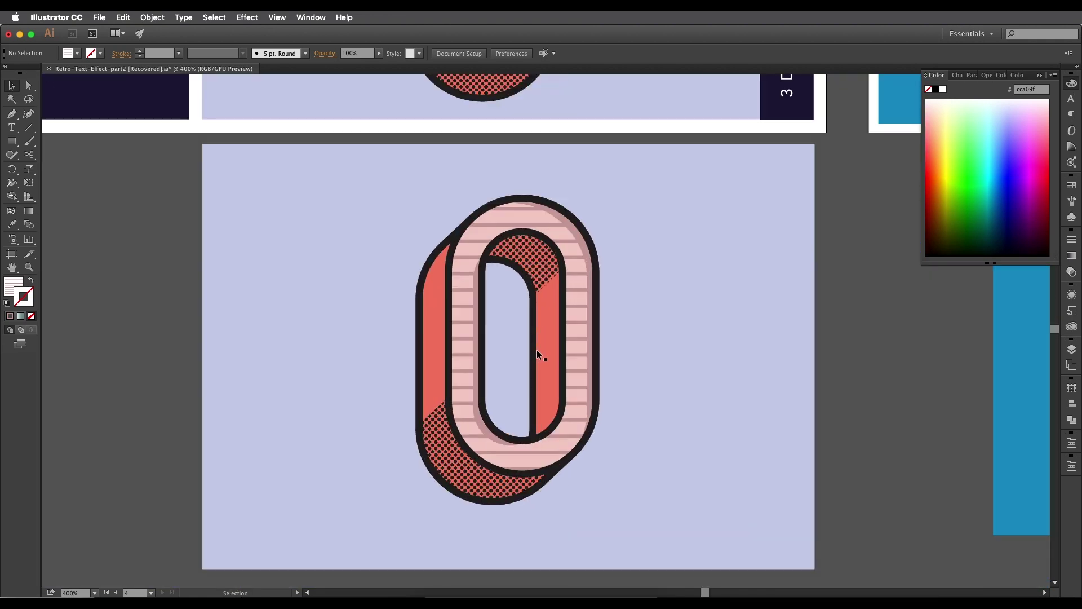
{"action": "scroll", "coordinate": [487, 358], "scroll_direction": "right", "scroll_amount": 1}
{"action": "scroll", "coordinate": [502, 378], "scroll_direction": "down", "scroll_amount": 1}
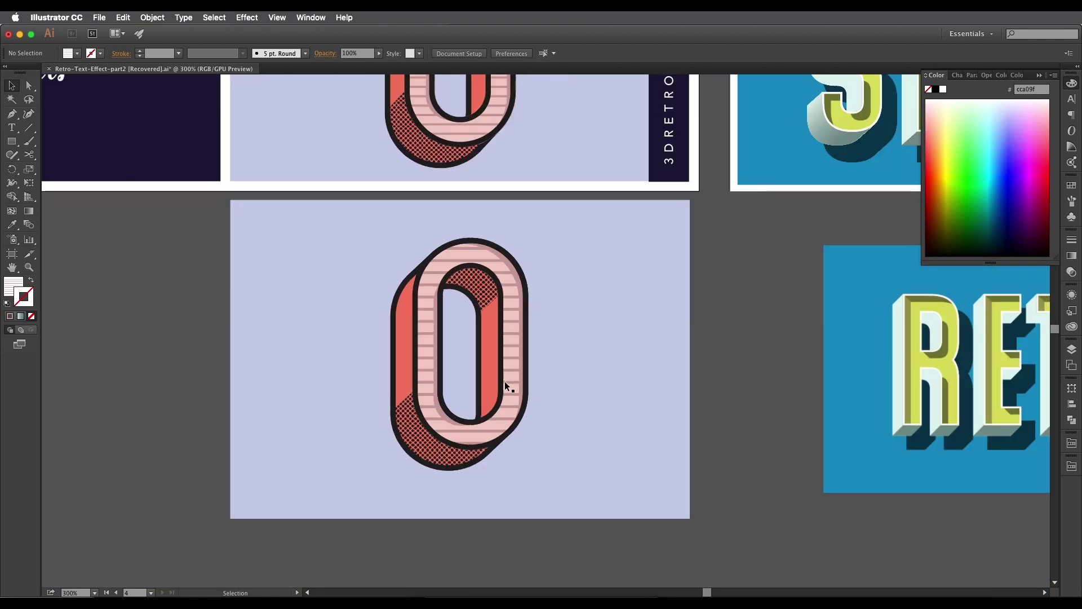
{"action": "scroll", "coordinate": [449, 416], "scroll_direction": "right", "scroll_amount": 3}
{"action": "scroll", "coordinate": [680, 443], "scroll_direction": "up", "scroll_amount": 3}
{"action": "scroll", "coordinate": [679, 442], "scroll_direction": "down", "scroll_amount": 2}
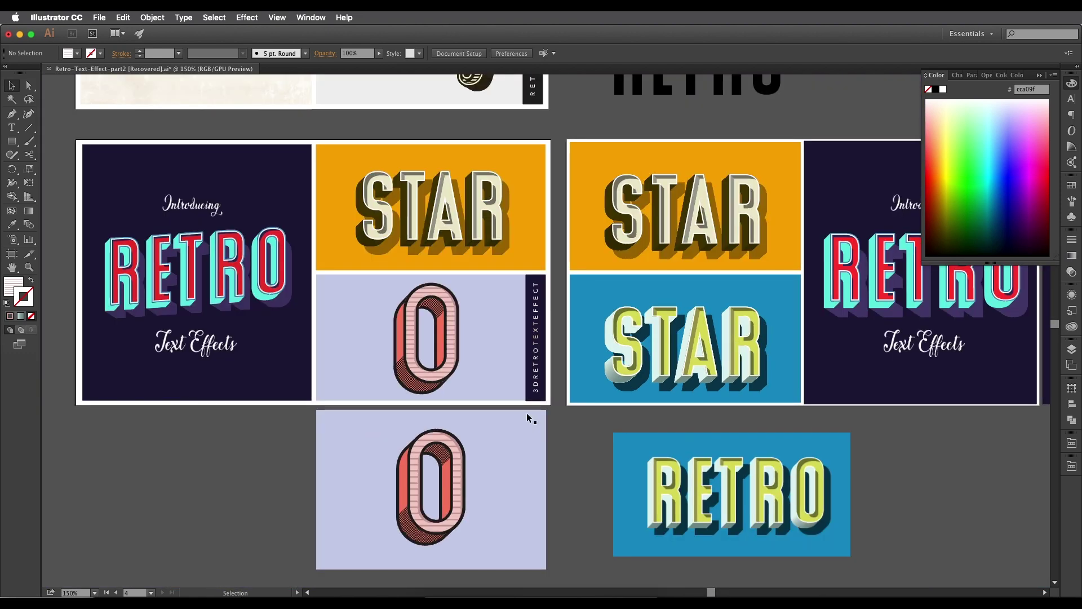
{"action": "left_click_drag", "start_coordinate": [497, 412], "coordinate": [522, 401]}
{"action": "left_click_drag", "start_coordinate": [524, 333], "coordinate": [510, 372]}
{"action": "scroll", "coordinate": [609, 355], "scroll_direction": "up", "scroll_amount": 2}
{"action": "left_click_drag", "start_coordinate": [523, 410], "coordinate": [562, 333]}
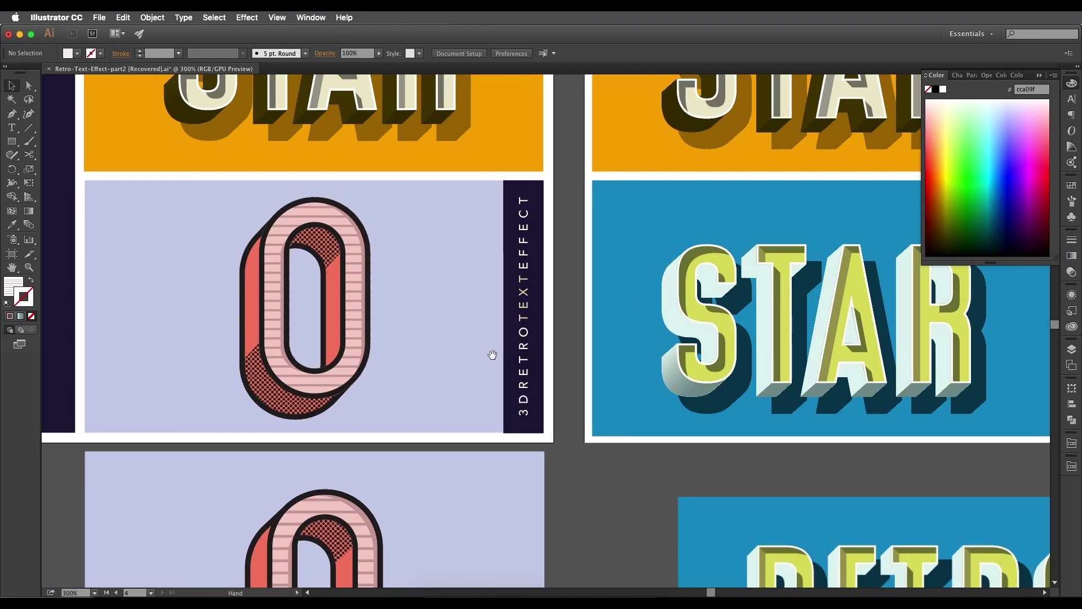
{"action": "scroll", "coordinate": [562, 334], "scroll_direction": "down", "scroll_amount": 5}
{"action": "scroll", "coordinate": [500, 331], "scroll_direction": "left", "scroll_amount": 3}
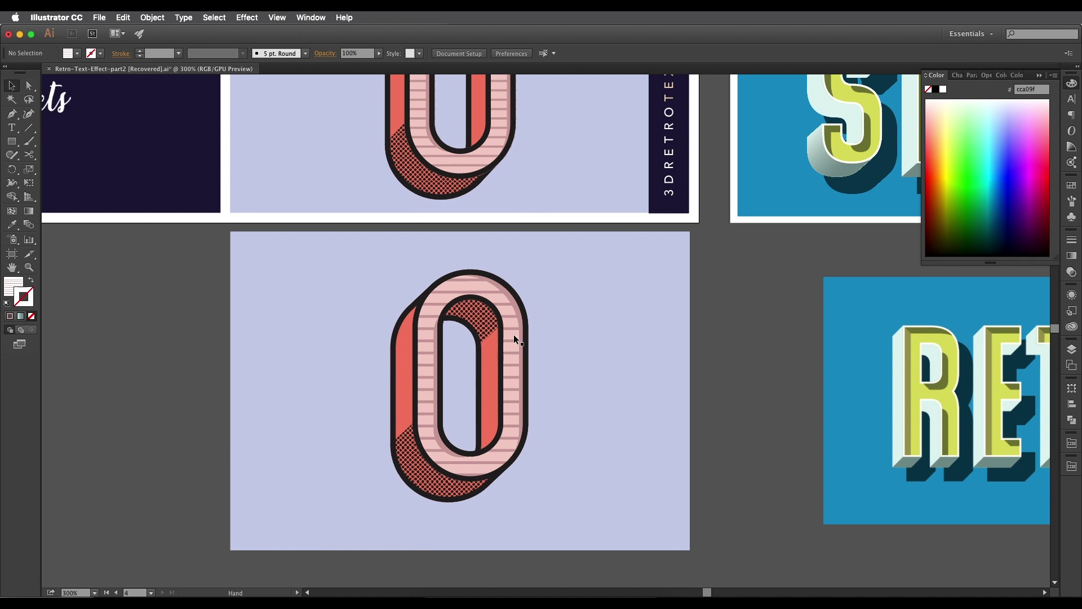
{"action": "scroll", "coordinate": [498, 353], "scroll_direction": "up", "scroll_amount": 5}
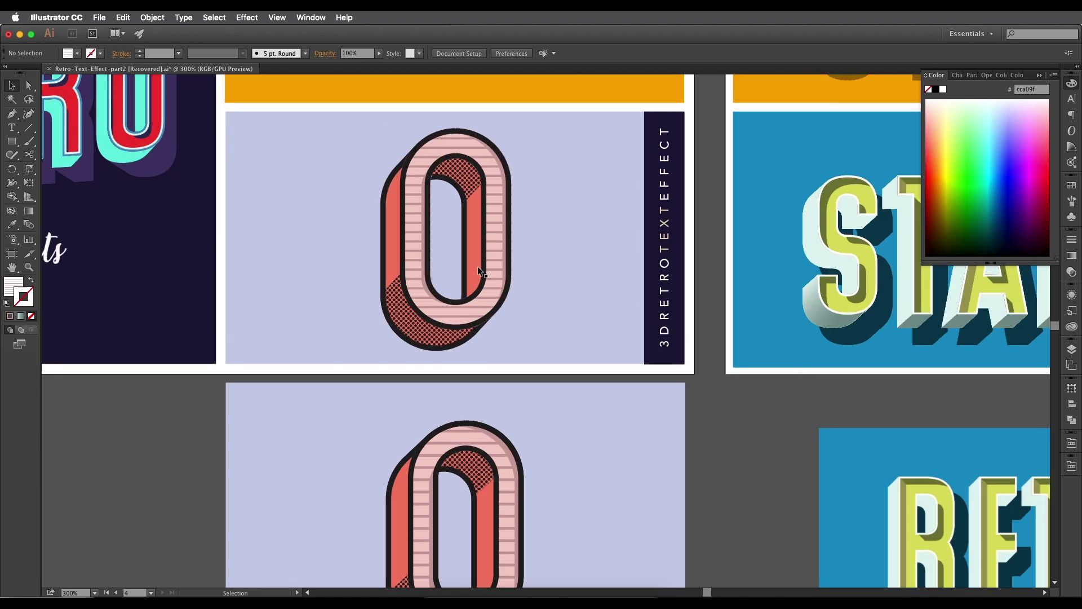
{"action": "scroll", "coordinate": [453, 442], "scroll_direction": "down", "scroll_amount": 1}
{"action": "left_click_drag", "start_coordinate": [479, 459], "coordinate": [498, 350]}
{"action": "scroll", "coordinate": [493, 404], "scroll_direction": "up", "scroll_amount": 2}
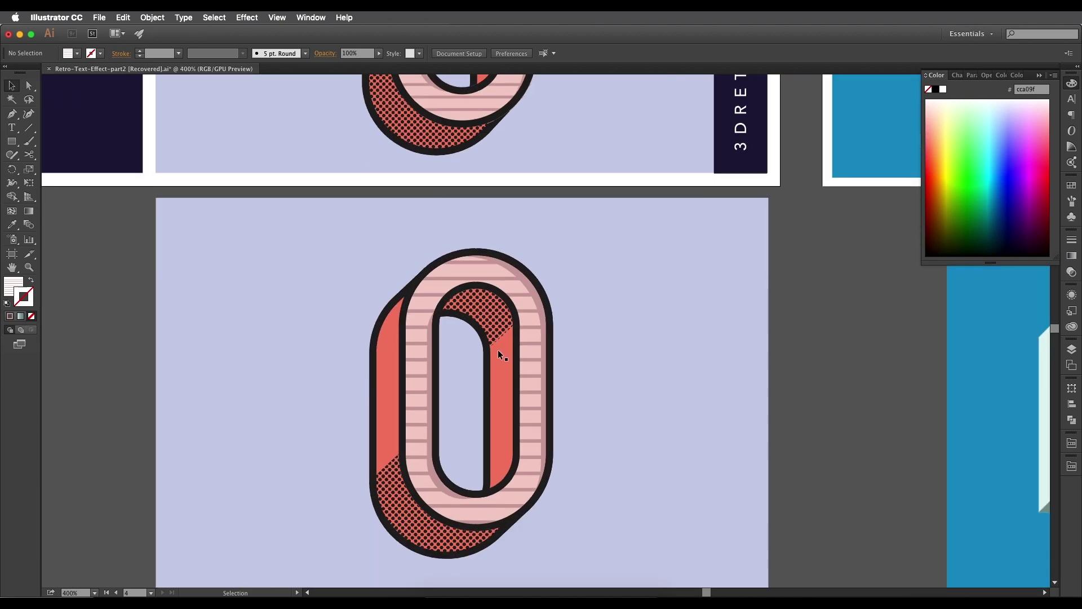
{"action": "scroll", "coordinate": [498, 349], "scroll_direction": "down", "scroll_amount": 2}
{"action": "scroll", "coordinate": [498, 353], "scroll_direction": "up", "scroll_amount": 3}
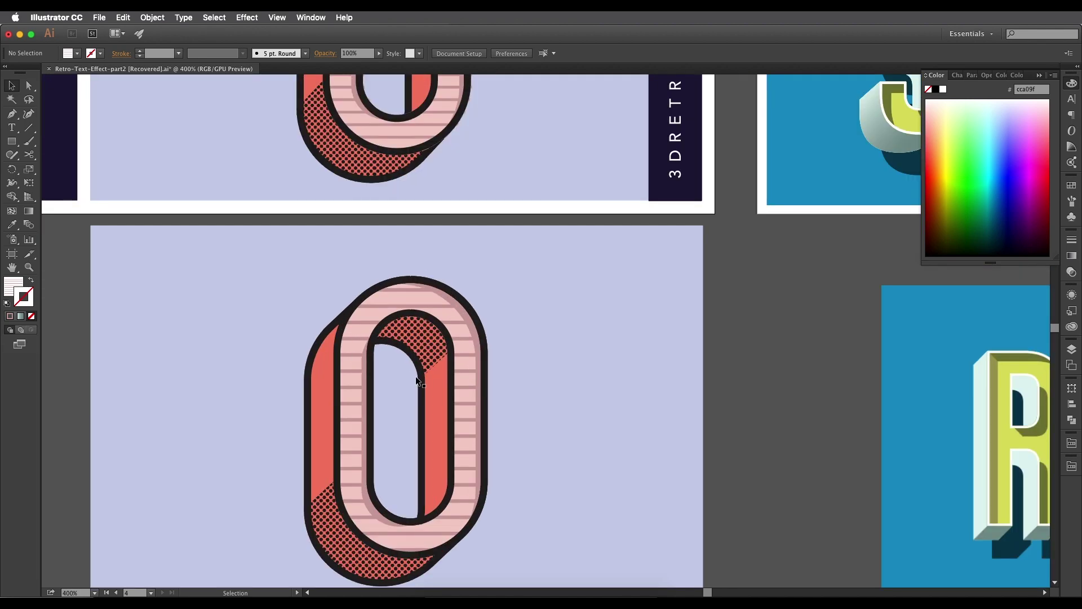
{"action": "scroll", "coordinate": [430, 373], "scroll_direction": "down", "scroll_amount": 2}
{"action": "left_click_drag", "start_coordinate": [536, 333], "coordinate": [478, 404]}
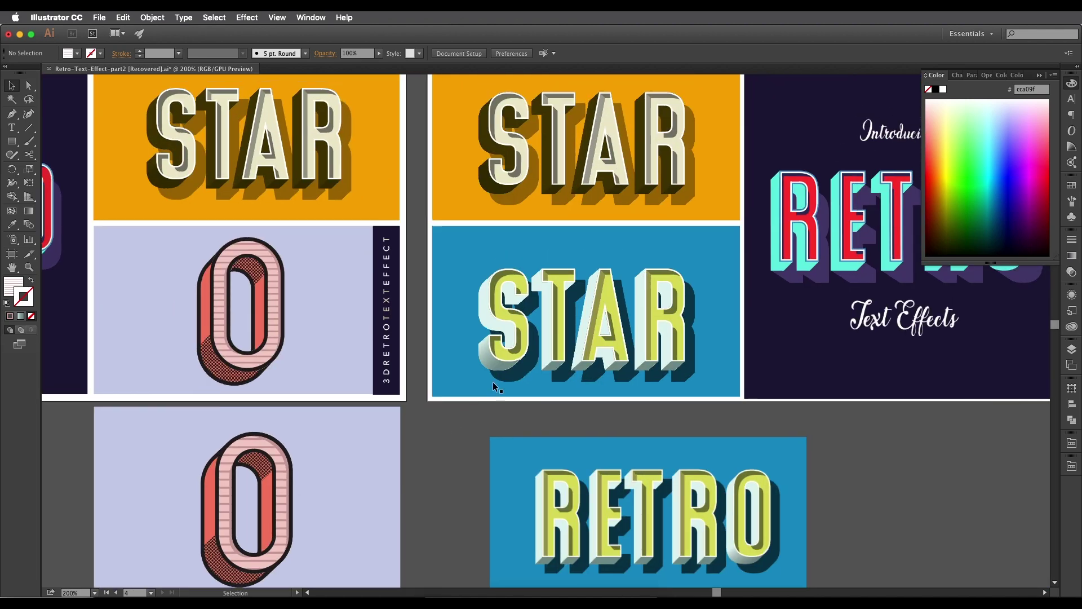
Examine the orange and blue STAR text effects and the red RETRO lettering on the neighbouring artboard.
{"action": "scroll", "coordinate": [495, 391], "scroll_direction": "up", "scroll_amount": 5}
{"action": "scroll", "coordinate": [495, 390], "scroll_direction": "right", "scroll_amount": 4}
{"action": "scroll", "coordinate": [482, 370], "scroll_direction": "down", "scroll_amount": 3}
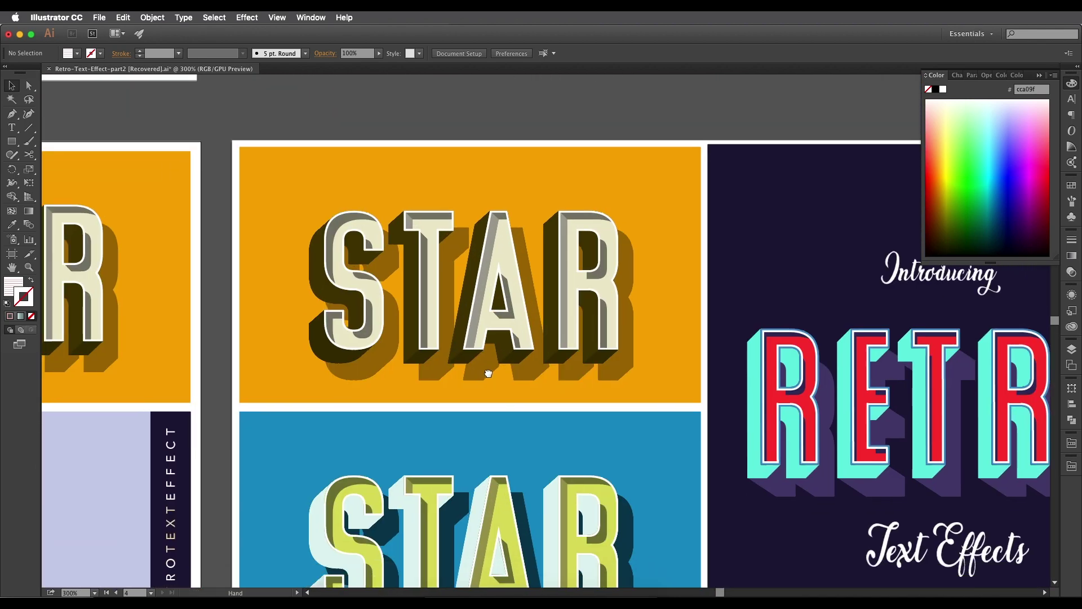
{"action": "scroll", "coordinate": [440, 357], "scroll_direction": "up", "scroll_amount": 2}
{"action": "left_click_drag", "start_coordinate": [509, 372], "coordinate": [456, 369]}
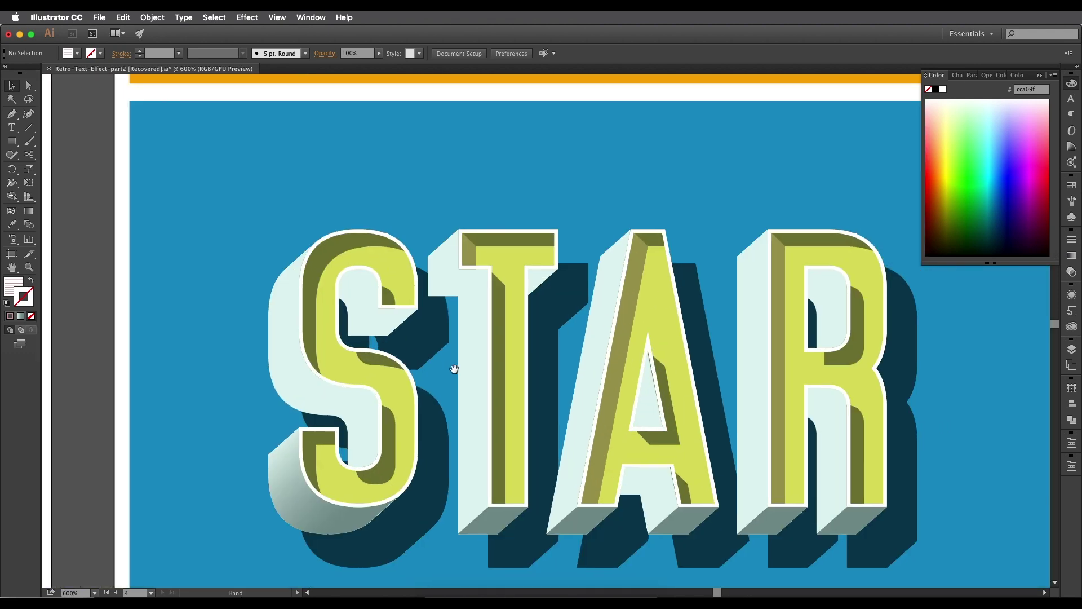
{"action": "scroll", "coordinate": [350, 343], "scroll_direction": "down", "scroll_amount": 2}
{"action": "scroll", "coordinate": [350, 344], "scroll_direction": "right", "scroll_amount": 6}
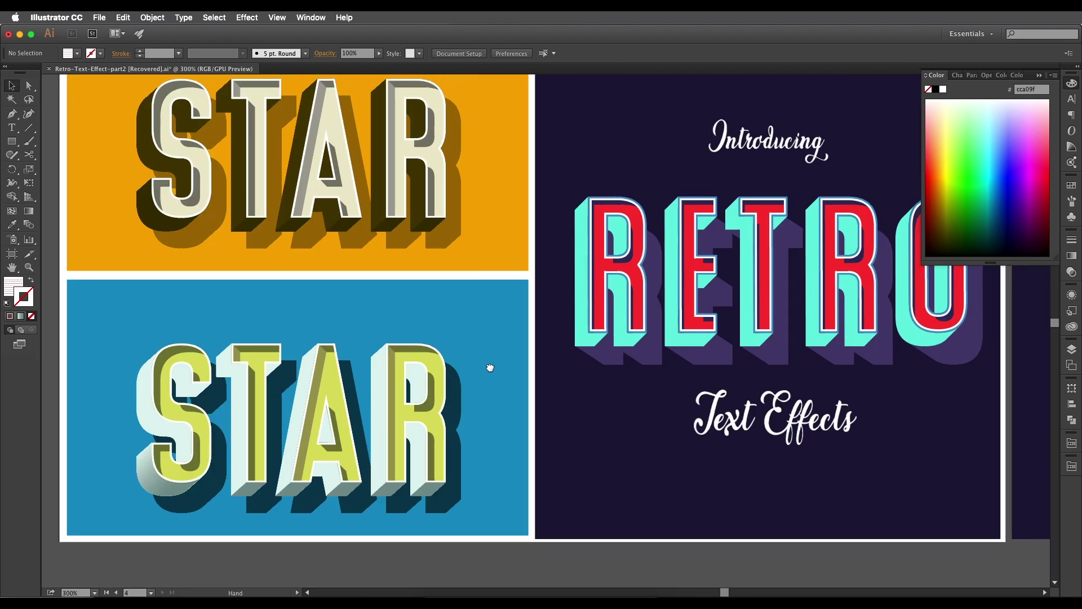
{"action": "scroll", "coordinate": [495, 327], "scroll_direction": "up", "scroll_amount": 1}
{"action": "left_click_drag", "start_coordinate": [529, 328], "coordinate": [428, 349]}
{"action": "scroll", "coordinate": [452, 314], "scroll_direction": "down", "scroll_amount": 1}
{"action": "scroll", "coordinate": [451, 314], "scroll_direction": "left", "scroll_amount": 1}
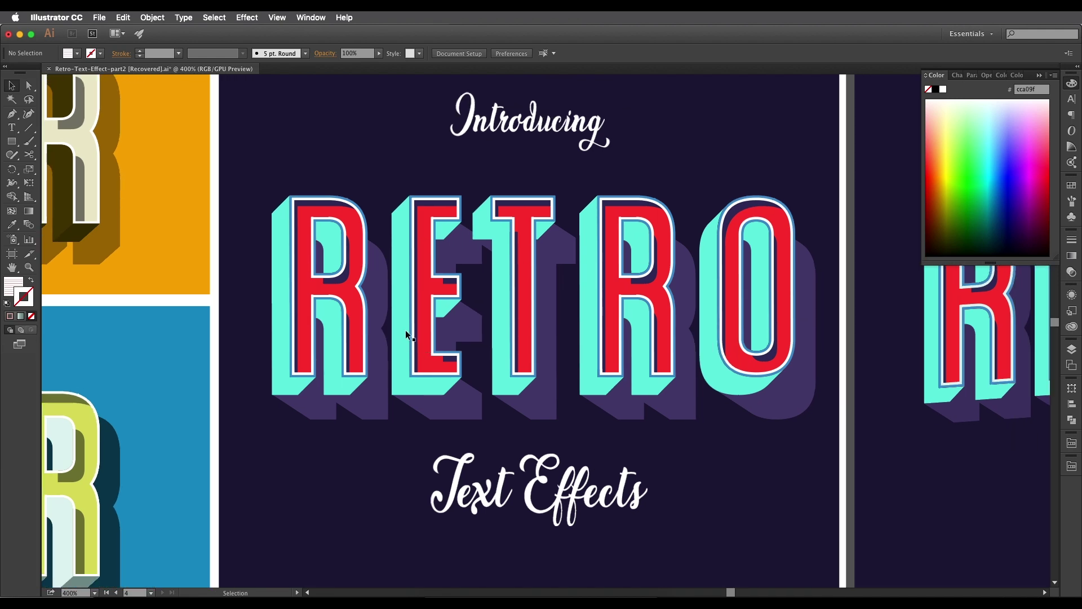
{"action": "left_click_drag", "start_coordinate": [427, 395], "coordinate": [464, 349]}
{"action": "left_click_drag", "start_coordinate": [474, 287], "coordinate": [473, 342]}
{"action": "scroll", "coordinate": [461, 319], "scroll_direction": "up", "scroll_amount": 1}
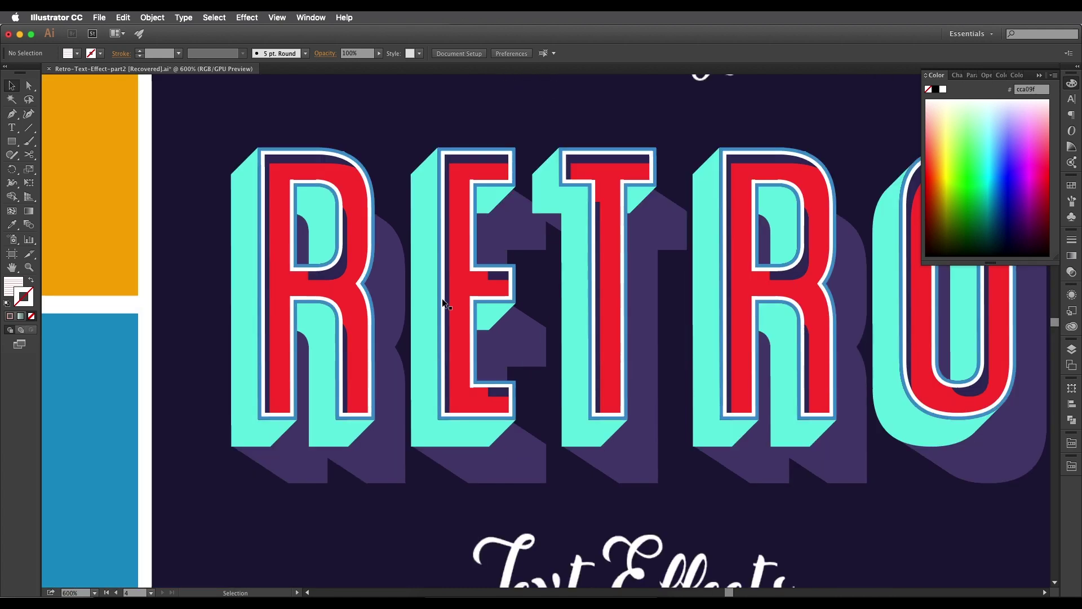
Return to the finished O and review its striped pink face and dotted shading.
{"action": "scroll", "coordinate": [451, 310], "scroll_direction": "down", "scroll_amount": 3}
{"action": "left_click_drag", "start_coordinate": [332, 374], "coordinate": [526, 254]}
{"action": "left_click_drag", "start_coordinate": [297, 412], "coordinate": [487, 276]}
{"action": "scroll", "coordinate": [417, 307], "scroll_direction": "left", "scroll_amount": 5}
{"action": "scroll", "coordinate": [437, 309], "scroll_direction": "up", "scroll_amount": 4}
{"action": "scroll", "coordinate": [489, 268], "scroll_direction": "down", "scroll_amount": 1}
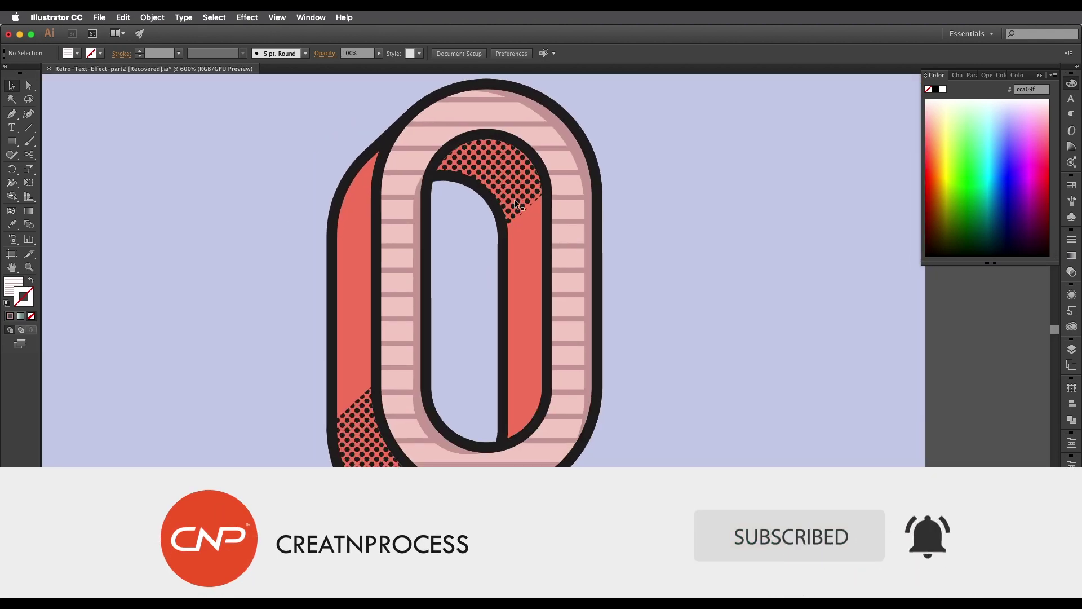
{"action": "scroll", "coordinate": [511, 210], "scroll_direction": "up", "scroll_amount": 1}
{"action": "scroll", "coordinate": [469, 238], "scroll_direction": "down", "scroll_amount": 3}
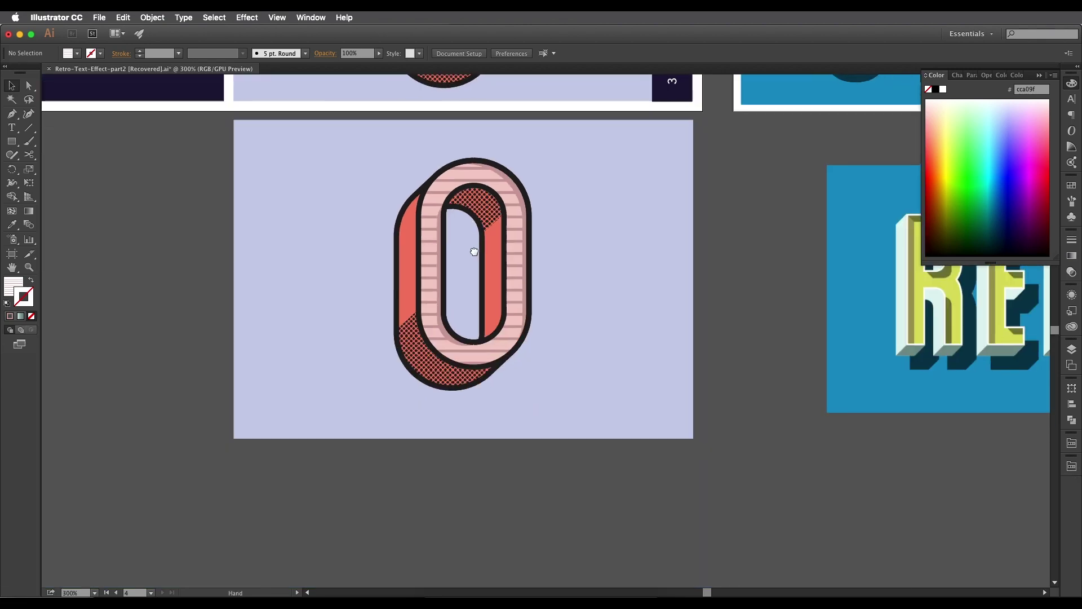
{"action": "scroll", "coordinate": [472, 254], "scroll_direction": "up", "scroll_amount": 1}
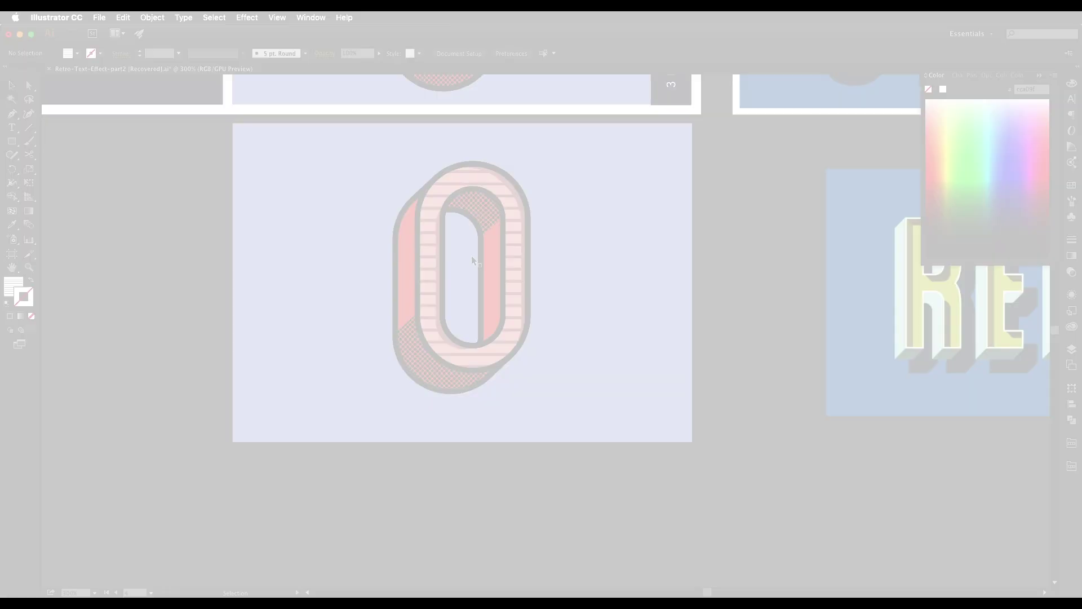